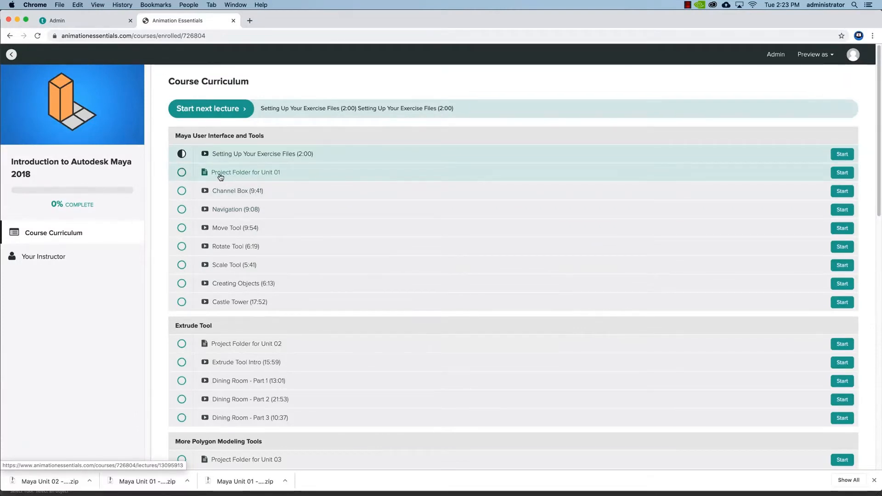
- Download Maya Unit 01 - Project Folder.zip from the Project Folder for Unit 01 lecture and minimize the browser
left_click(244, 175)
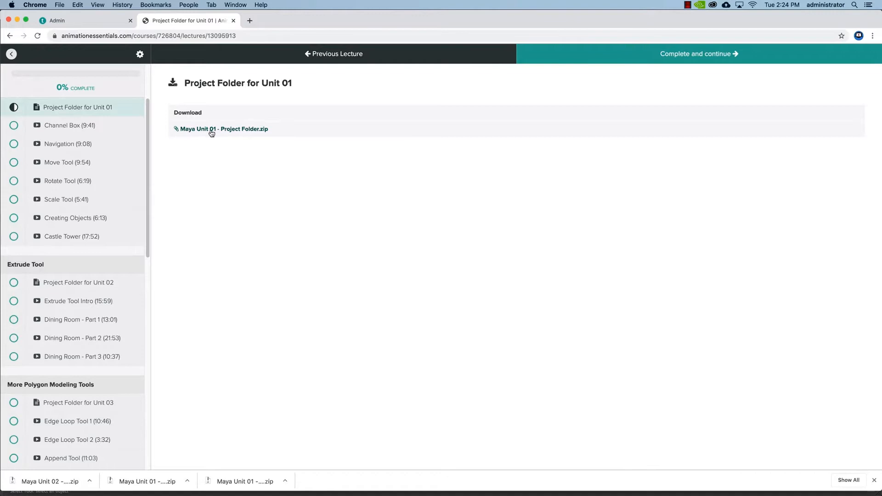
left_click(239, 130)
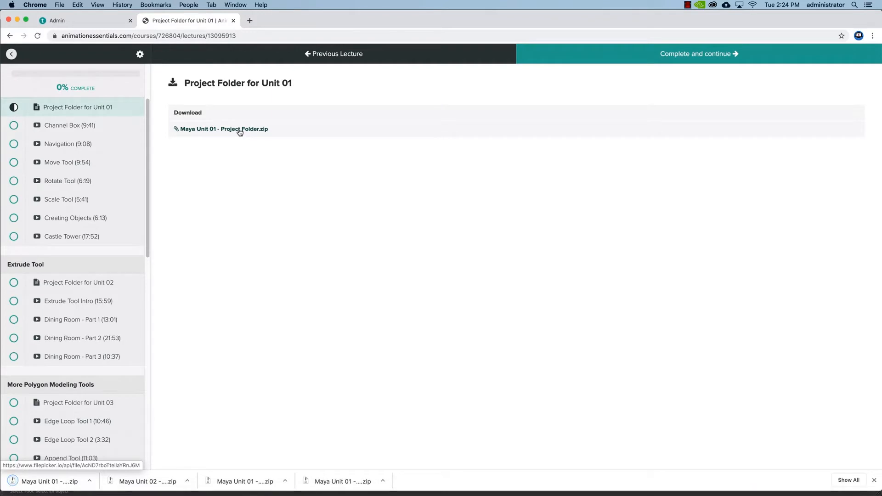
left_click(17, 20)
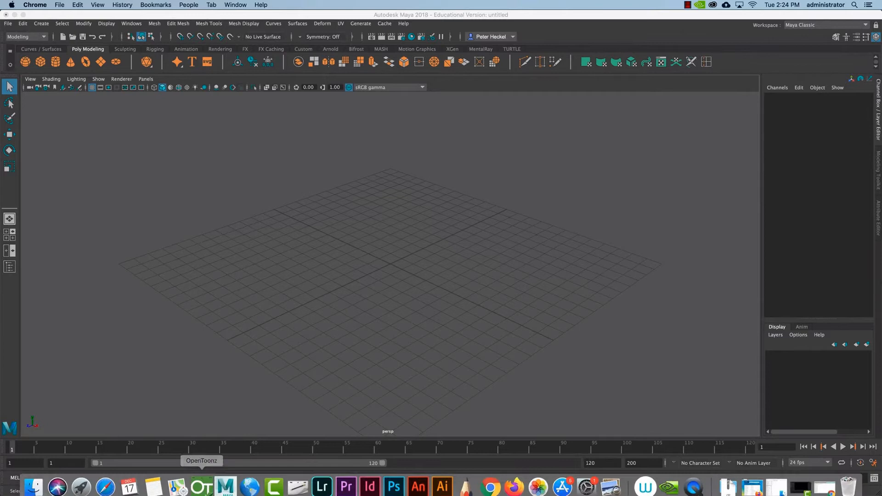
- Switch to Finder, show the Downloads folder, and widen and reposition its window over Maya
left_click(32, 484)
left_click_drag(489, 65, 123, 88)
left_click_drag(265, 378, 146, 371)
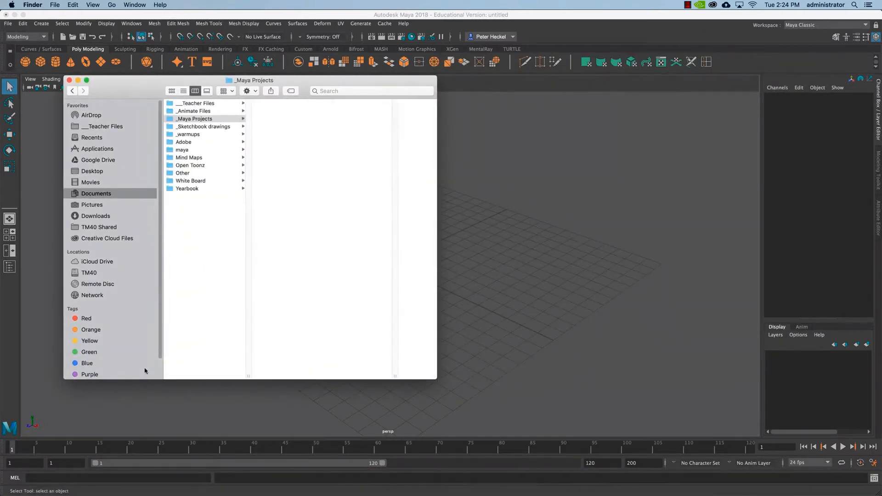
left_click(95, 216)
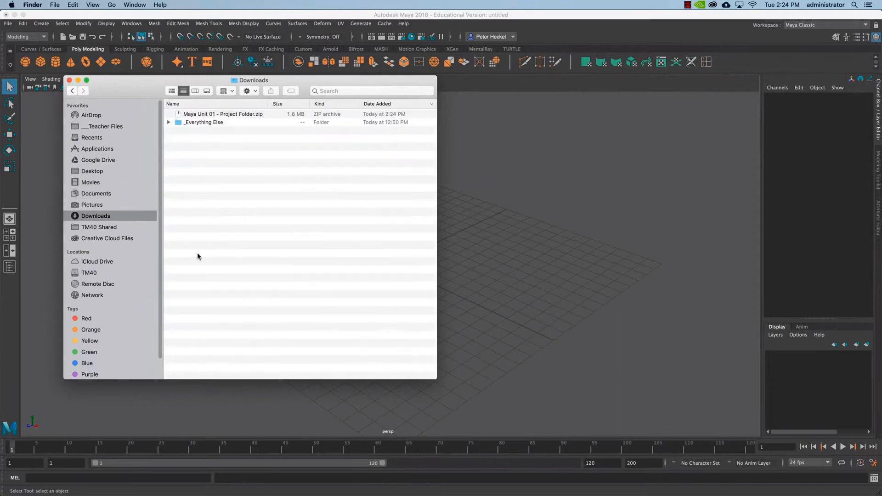
left_click_drag(437, 379, 502, 357)
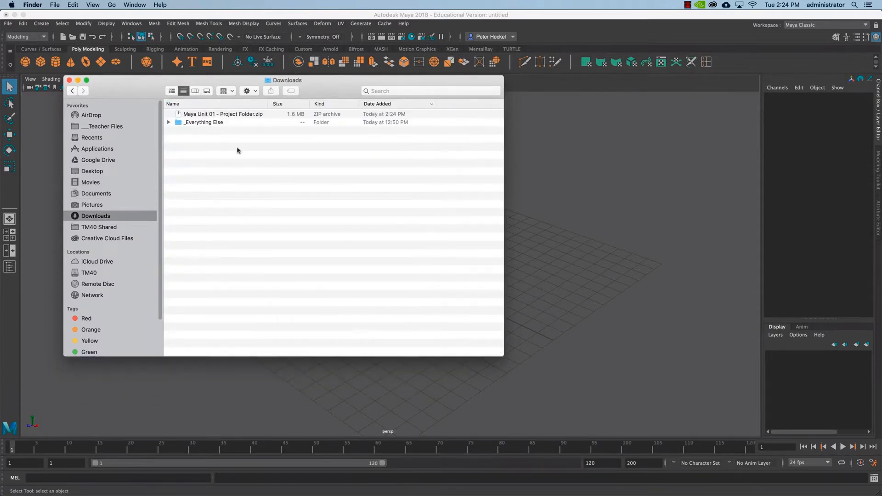
left_click_drag(238, 81, 338, 88)
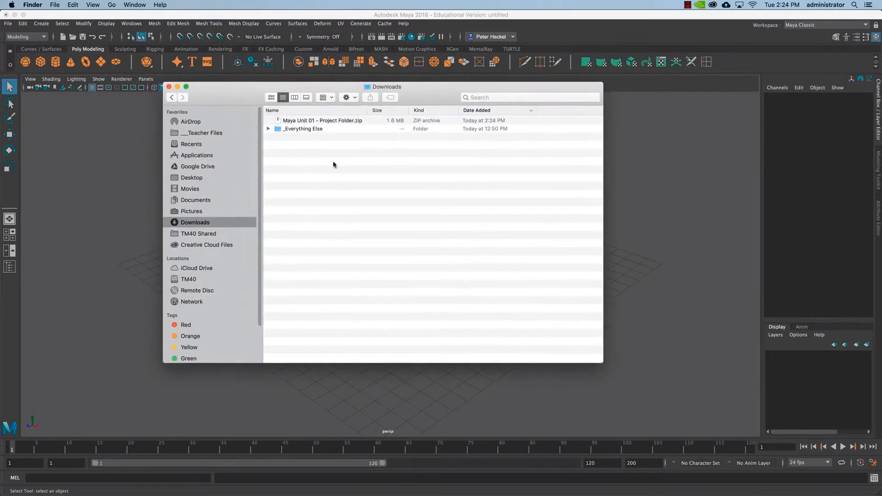
- Move Maya Unit 01 - Project Folder.zip from Downloads into Documents and show the Documents folder
left_click(317, 120)
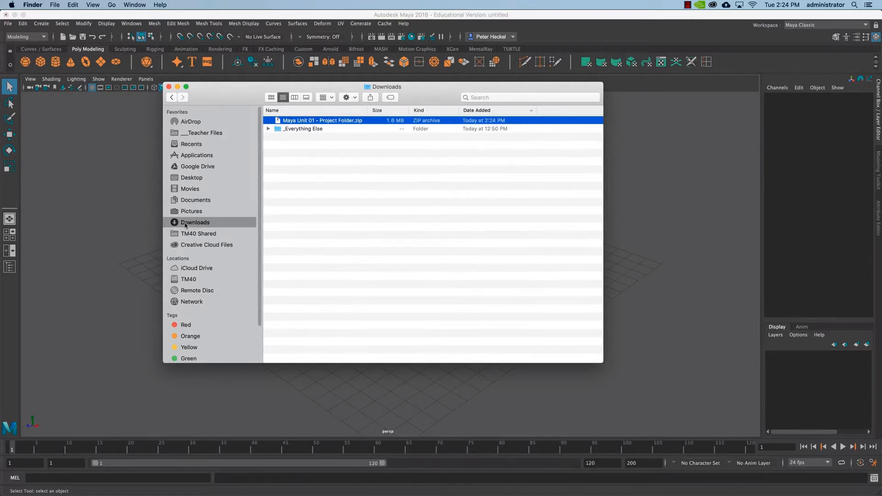
left_click_drag(305, 121, 204, 200)
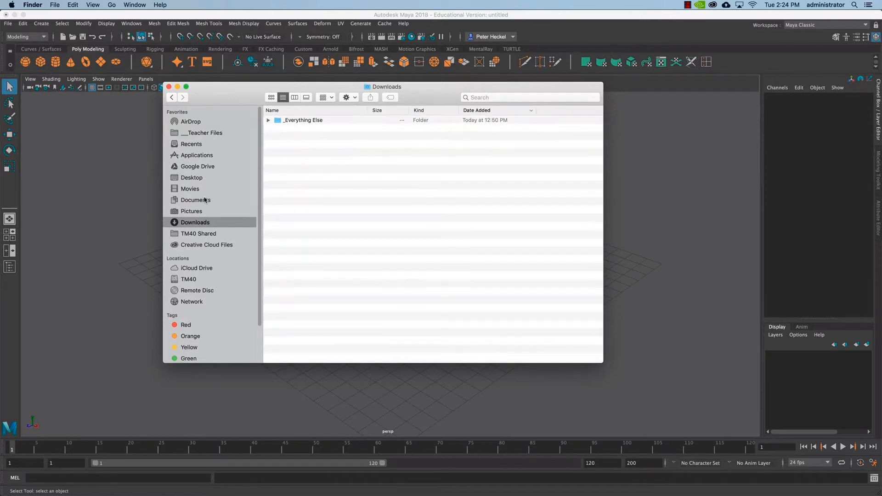
left_click(204, 200)
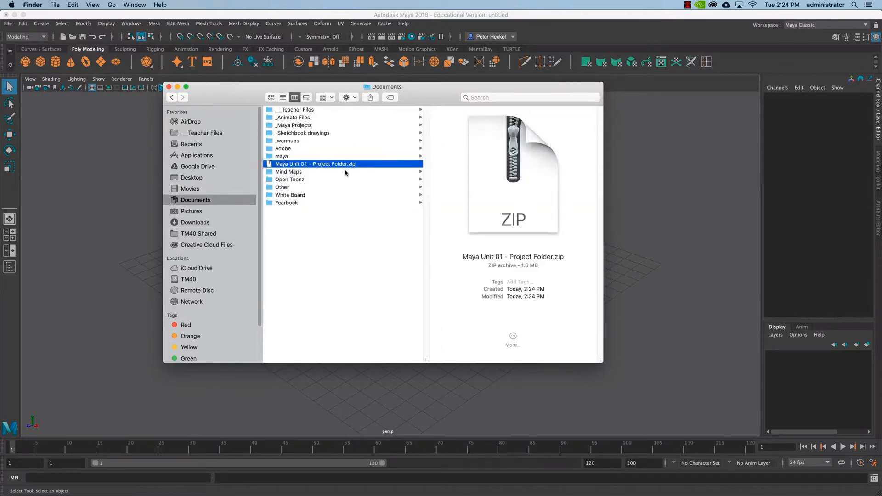
- Move Maya Unit 01 - Project Folder.zip into the _Maya Projects folder and show that folder's contents
left_click(292, 126)
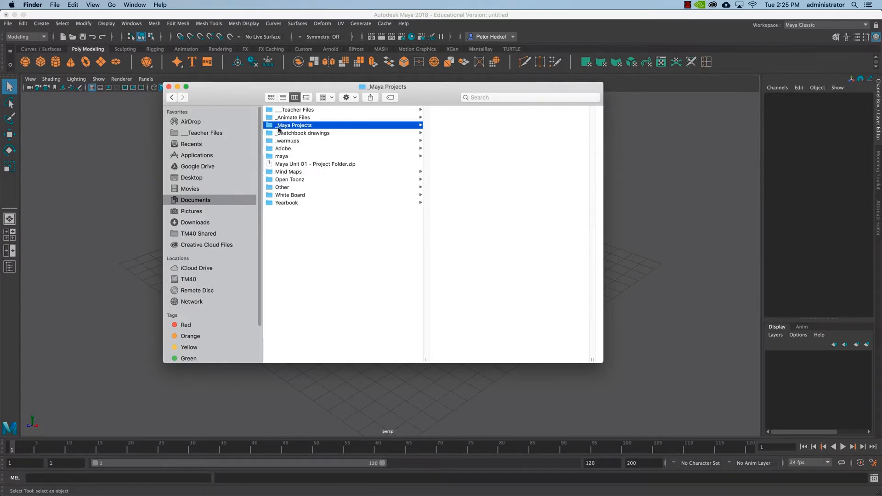
left_click(303, 165)
left_click_drag(274, 165, 292, 126)
left_click(294, 125)
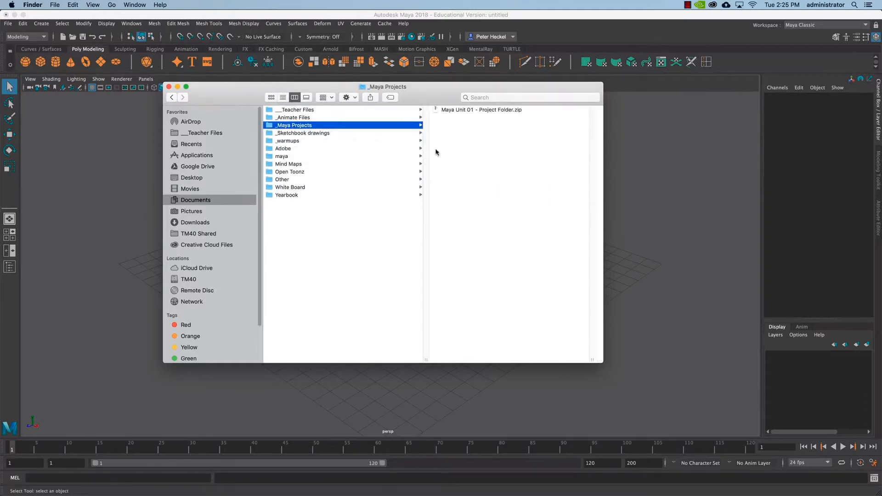
- Extract Maya Unit 01 - Project Folder.zip in _Maya Projects and delete the zip archive, keeping the extracted folder
left_click(469, 112)
double_click(471, 112)
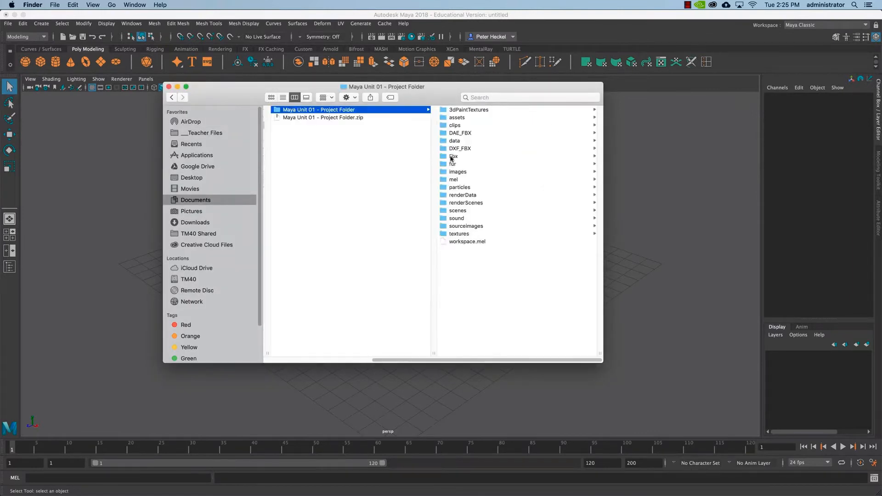
left_click(336, 118)
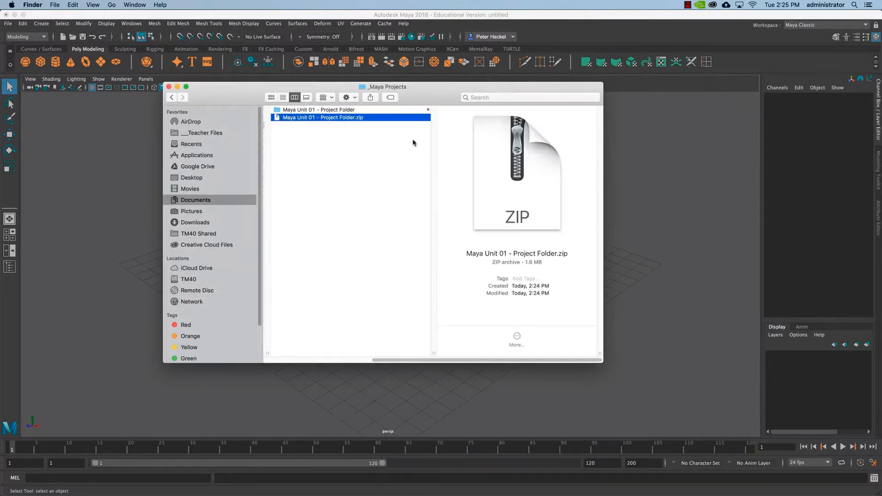
key("super+BackSpace")
left_click(423, 110)
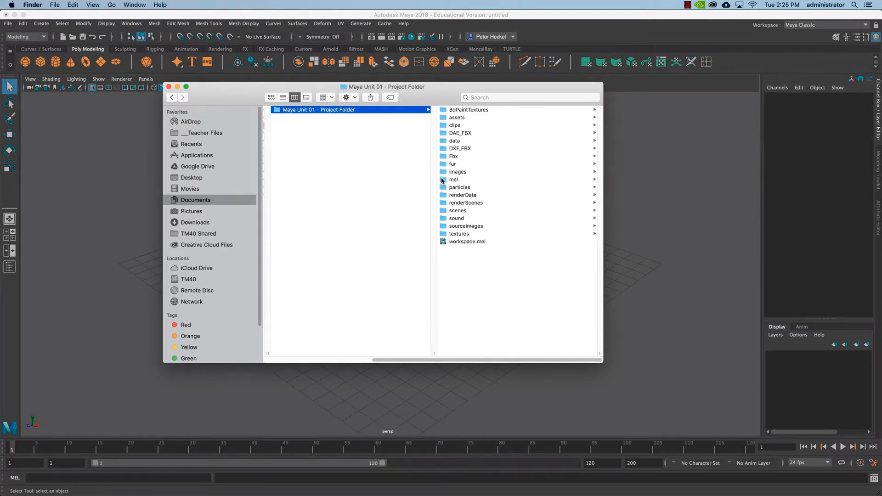
- Switch to Maya and set the project to Maya Unit 01 - Project Folder inside Documents/_Maya Projects
left_click(122, 154)
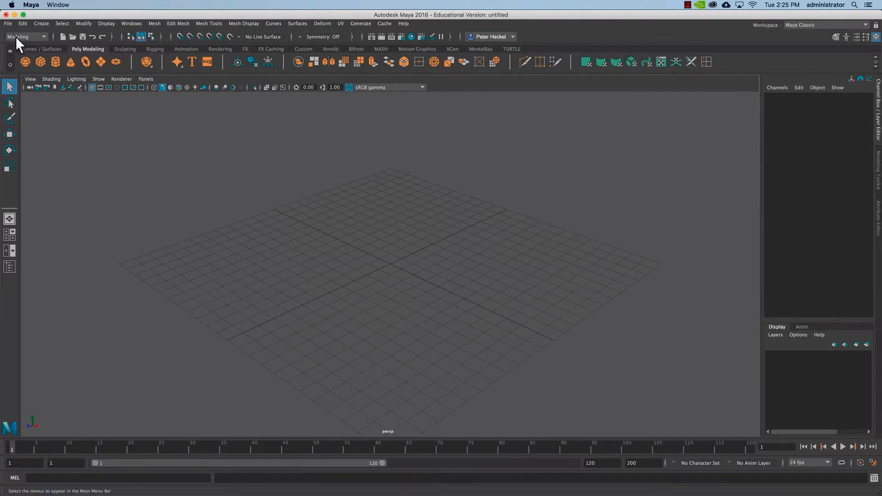
left_click(8, 23)
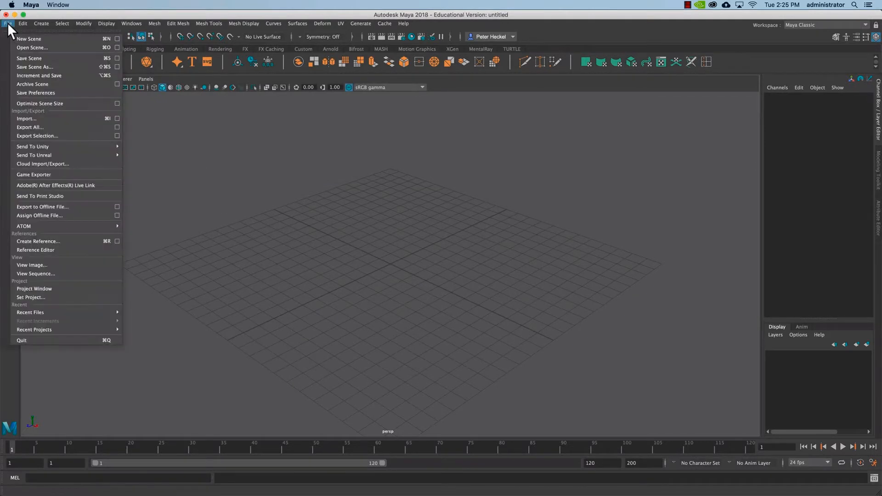
left_click(54, 301)
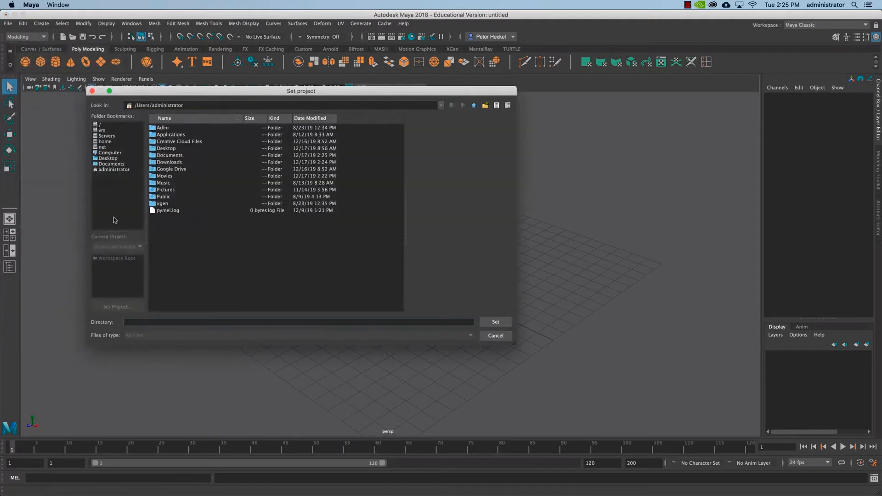
left_click(110, 164)
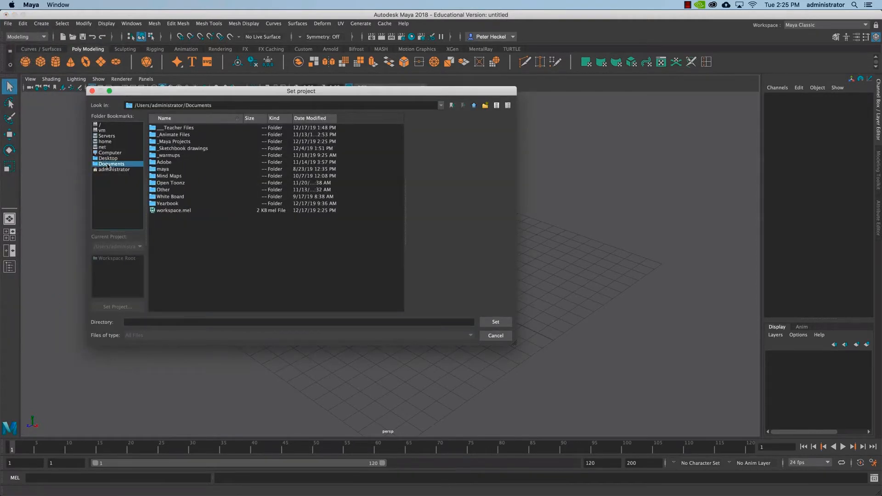
double_click(184, 142)
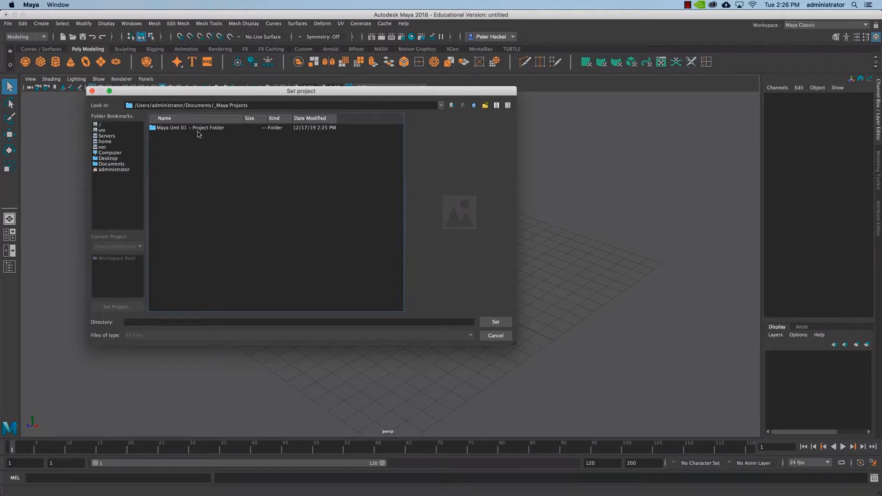
left_click(196, 129)
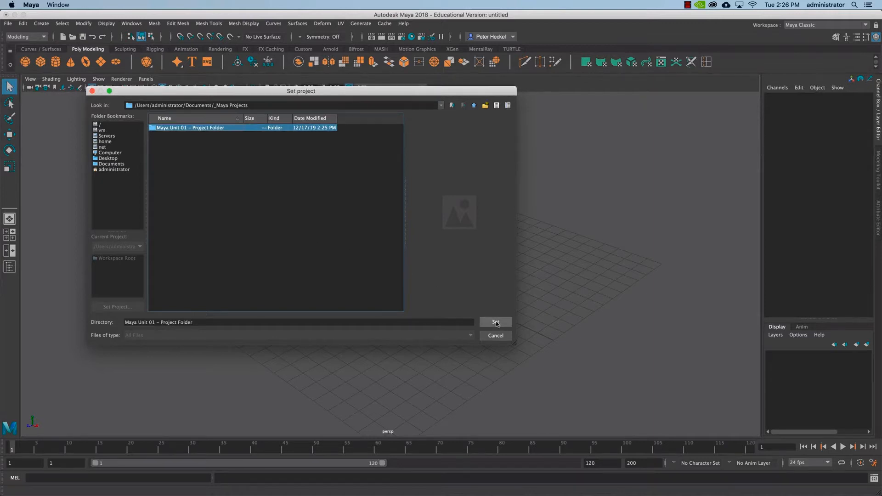
left_click(498, 322)
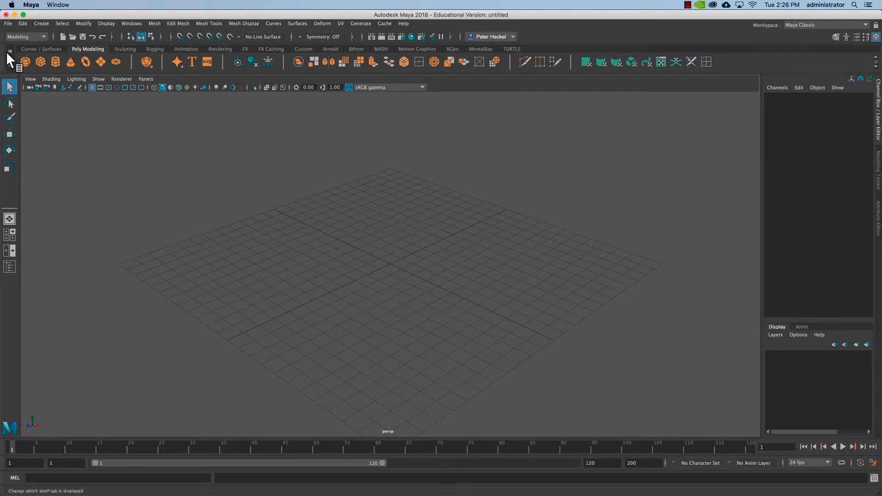
- Check which scene files the project offers for opening and close the dialog without opening any
left_click(7, 23)
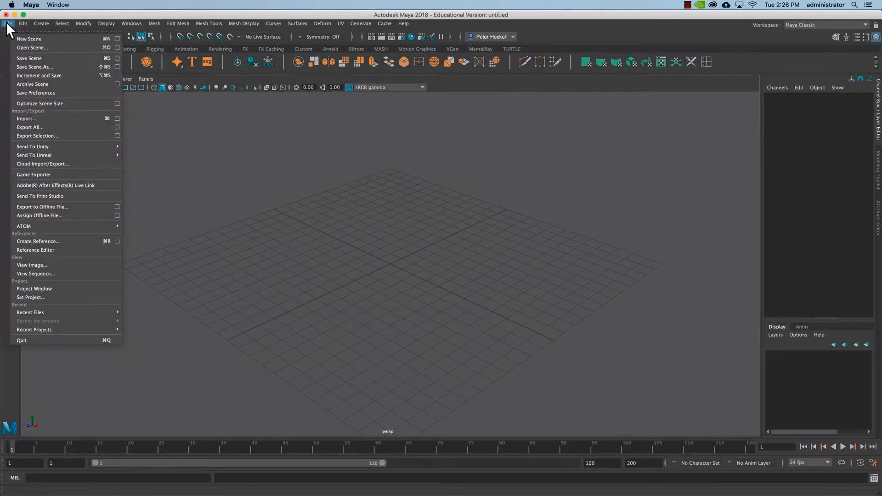
left_click(56, 48)
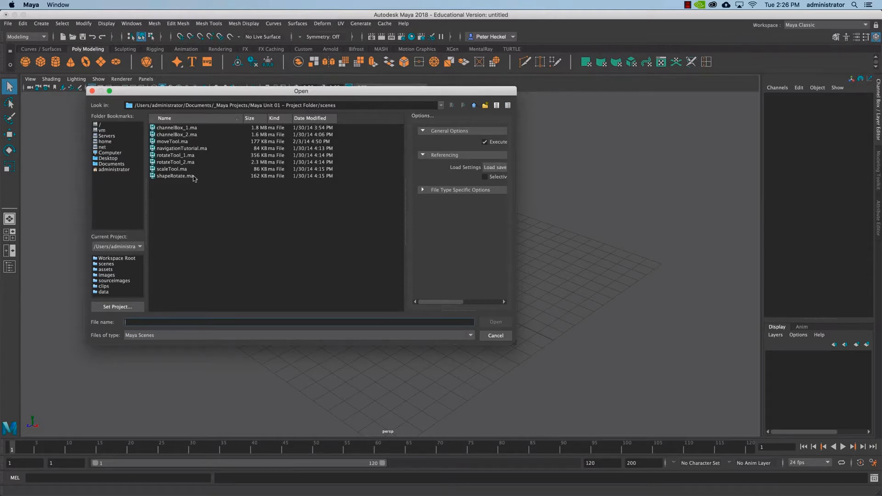
left_click(499, 336)
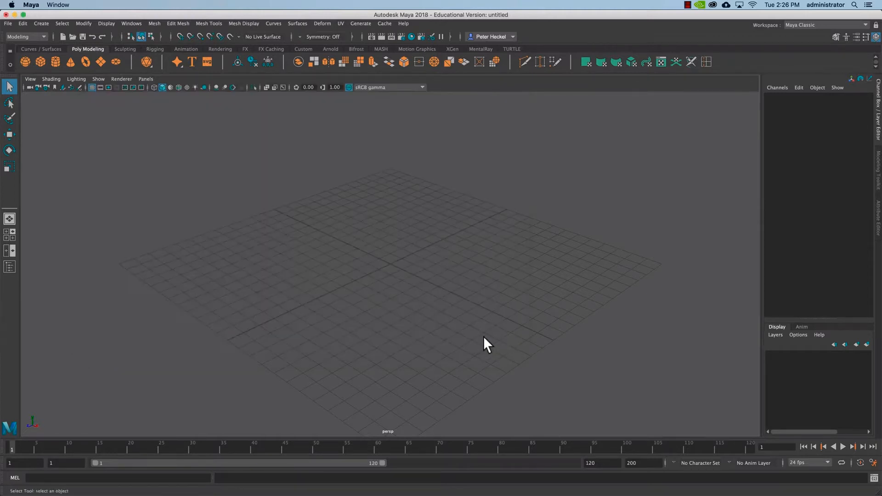
- Open the scene channelBox_1.ma from the project's scenes folder without saving the untitled scene
left_click(7, 23)
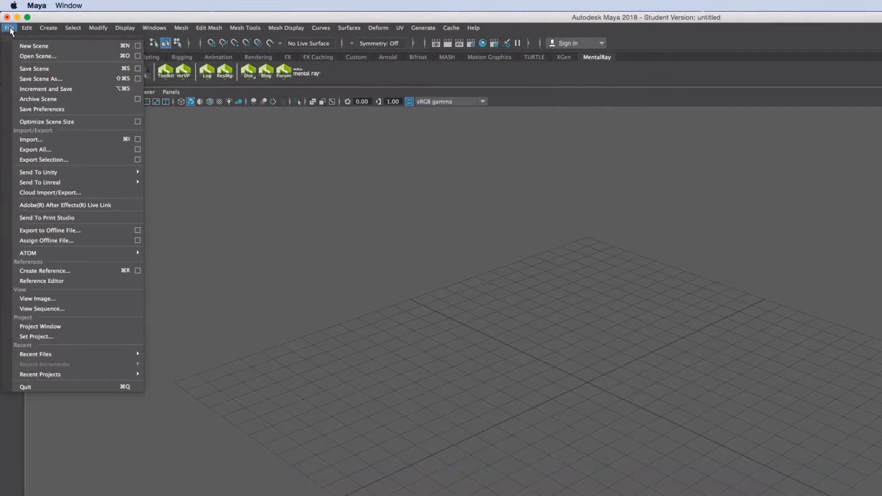
left_click(70, 57)
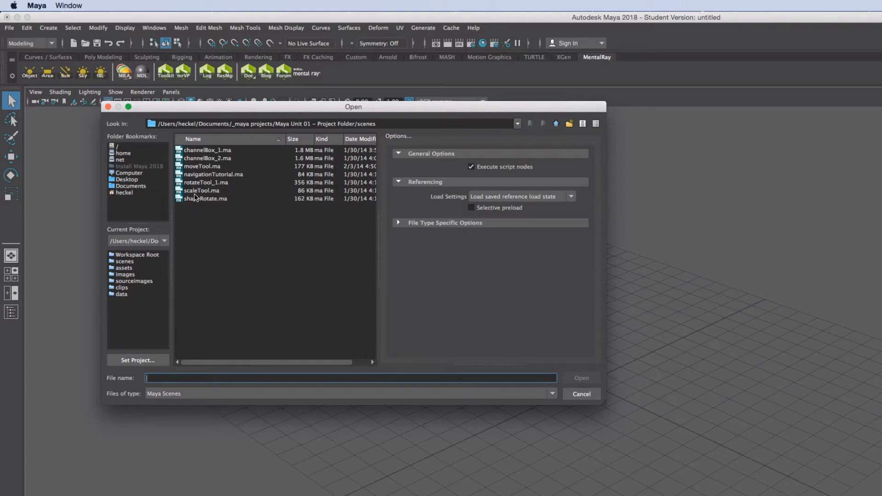
left_click(199, 153)
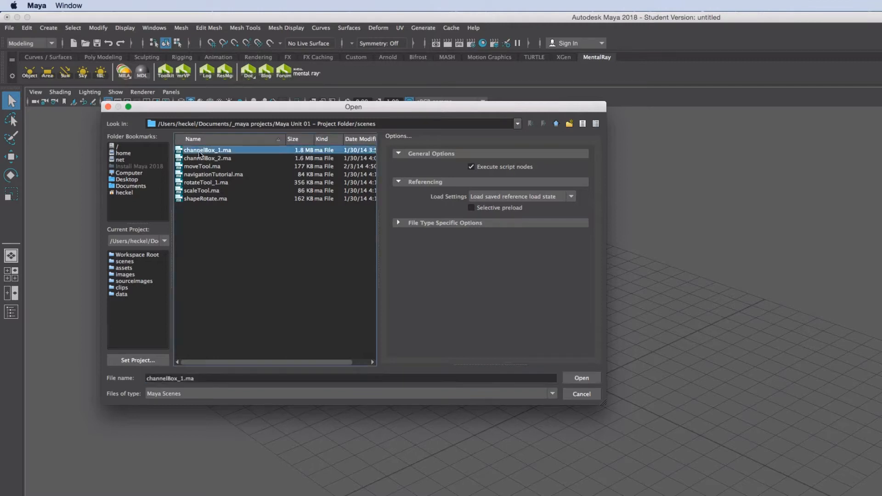
left_click(582, 378)
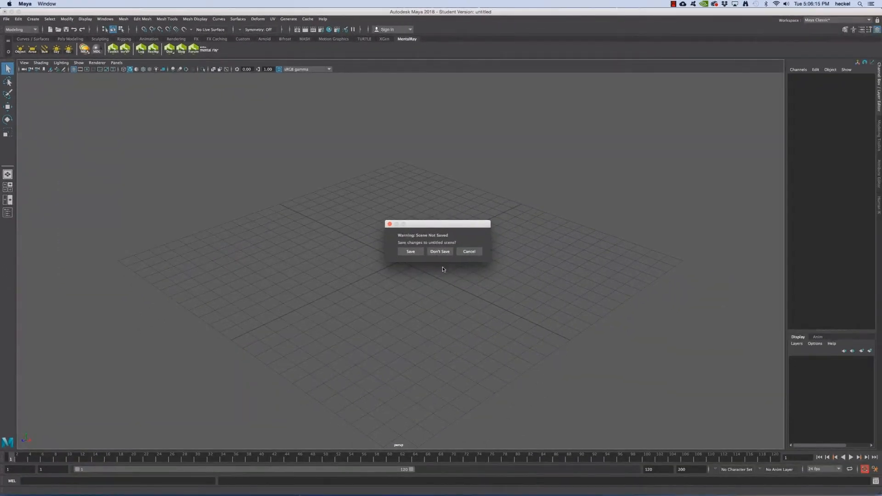
left_click(440, 252)
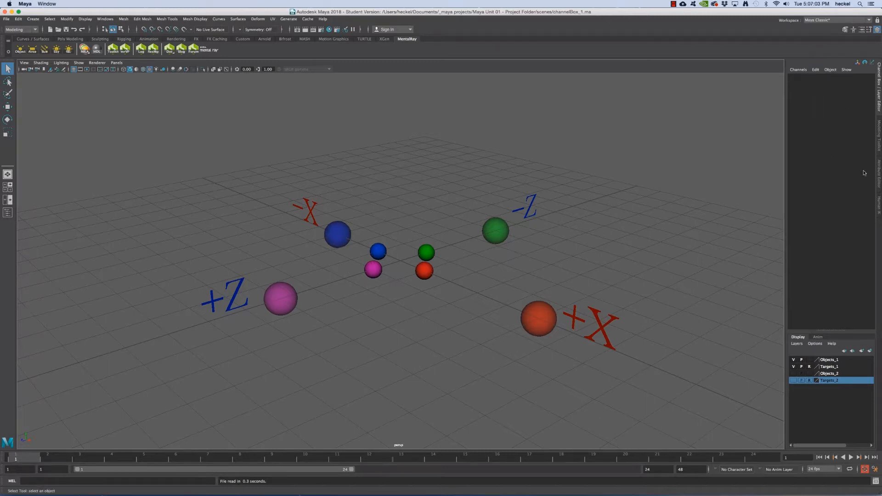
- Toggle the Channel Box off and on, and examine the channel values of the small red, green and blue spheres
left_click(877, 29)
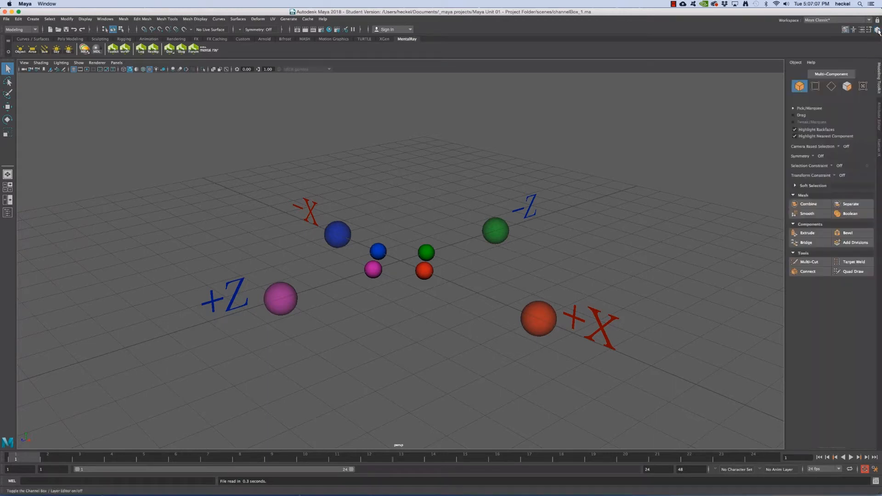
left_click(878, 29)
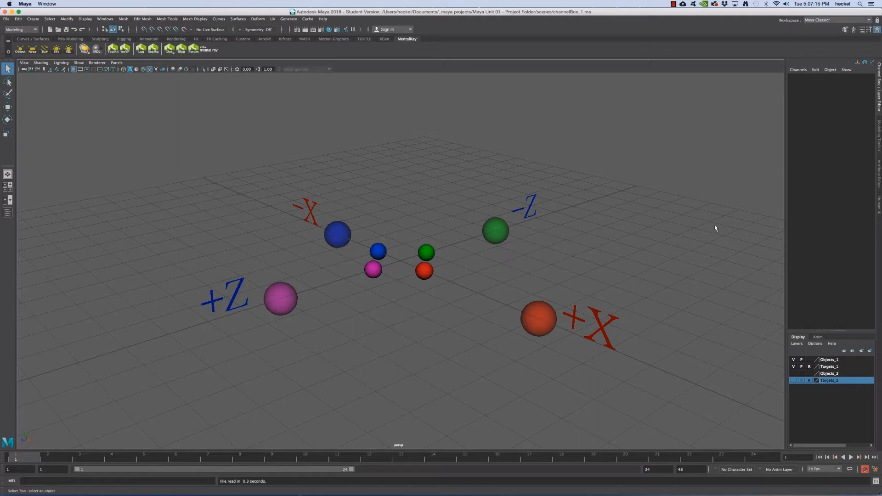
left_click(424, 271)
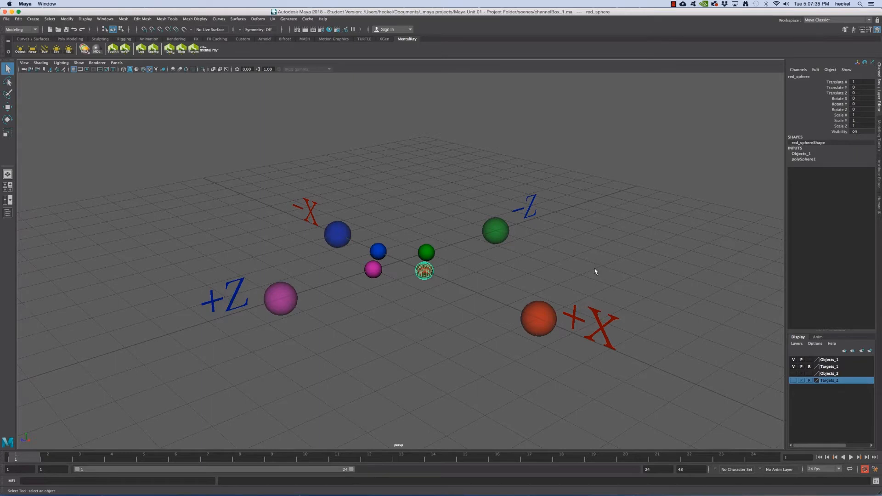
left_click(427, 254)
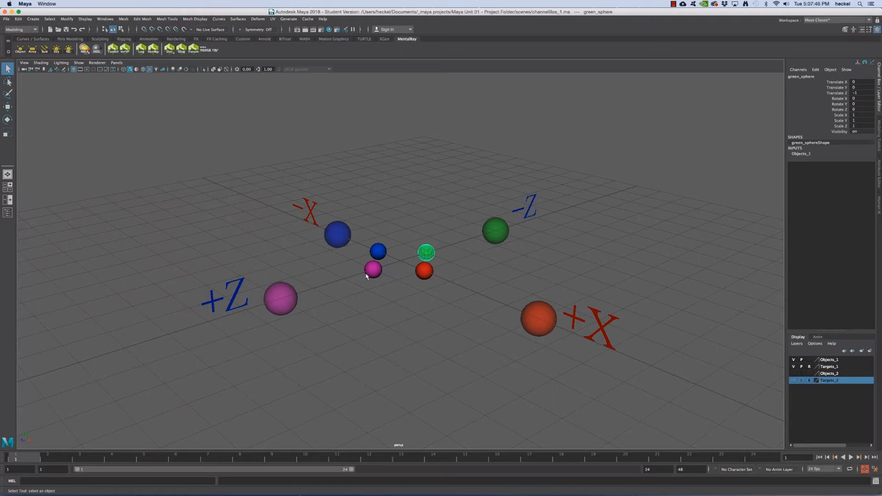
left_click(379, 252)
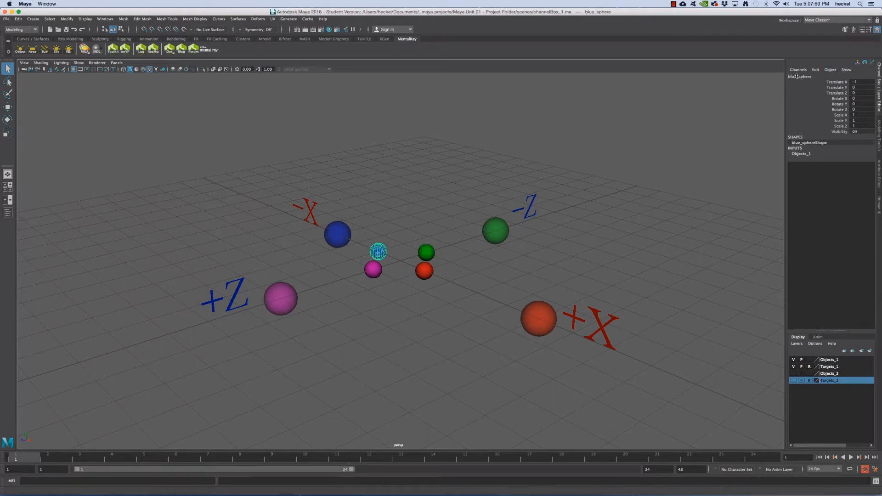
- Examine the channel values of the small purple sphere near the grid's centre
left_click(376, 271)
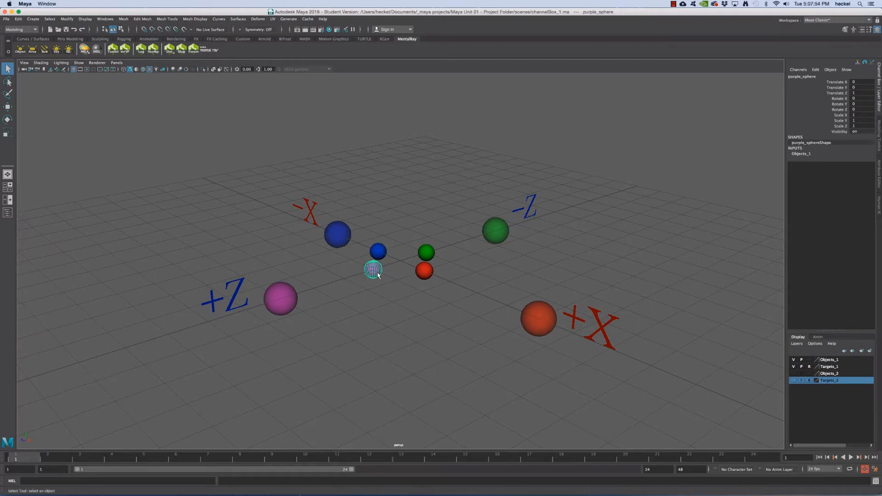
- Move the small red sphere into the +X target with Translate X, trying 2 and 4 before setting it to 5
left_click(425, 273)
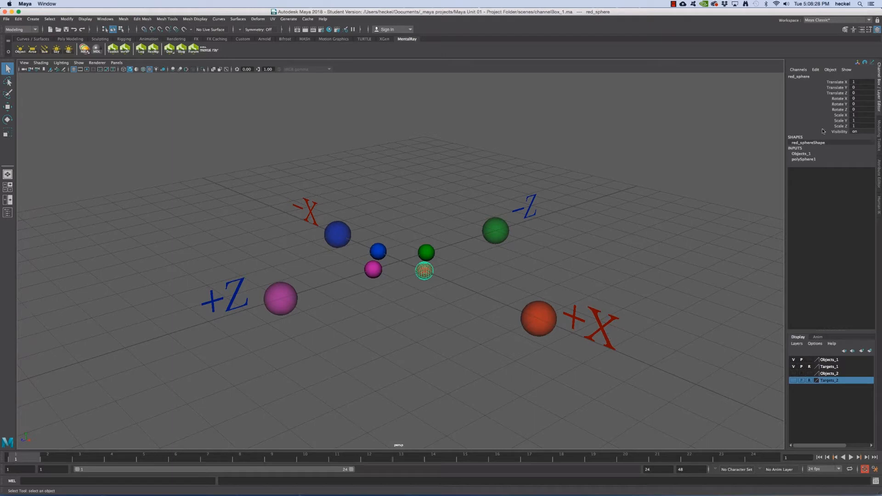
left_click(840, 83)
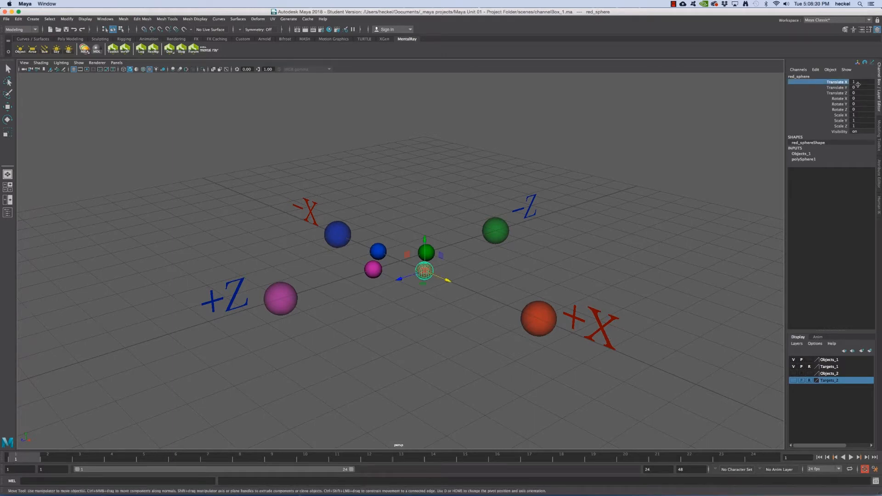
double_click(860, 82)
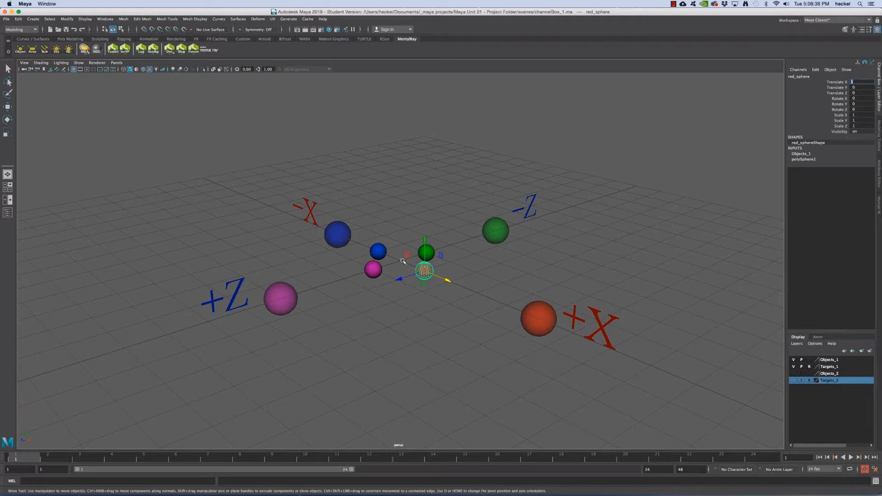
left_click(845, 82)
double_click(858, 82)
key("Return")
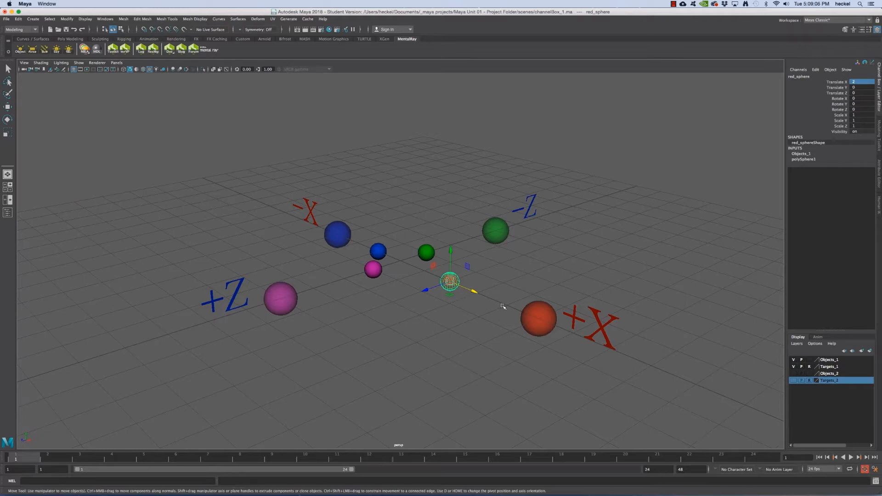
left_click(871, 79)
key("Return")
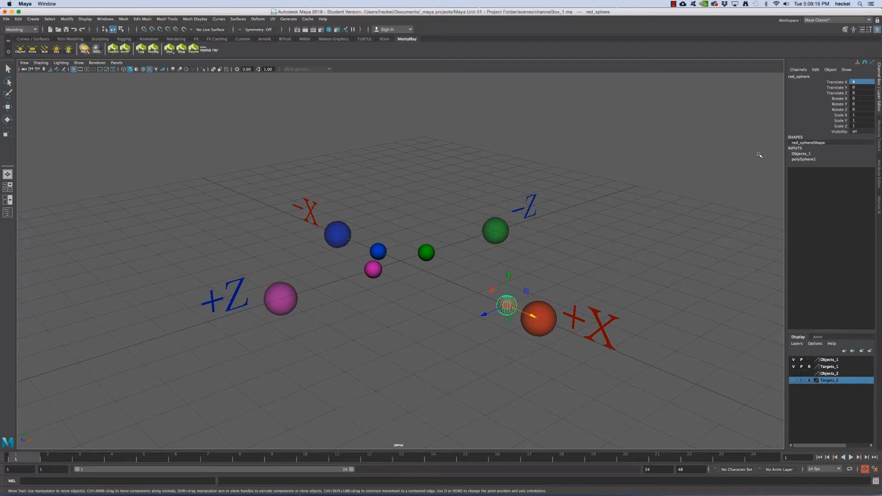
left_click(862, 82)
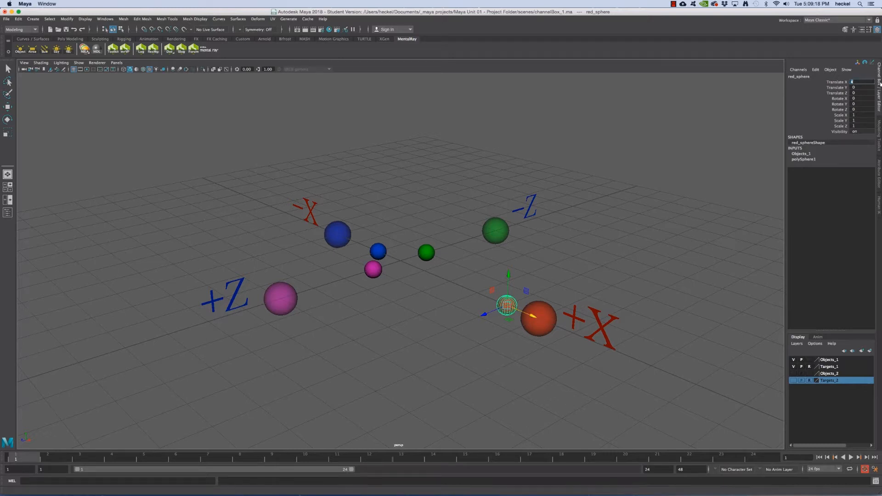
key("Return")
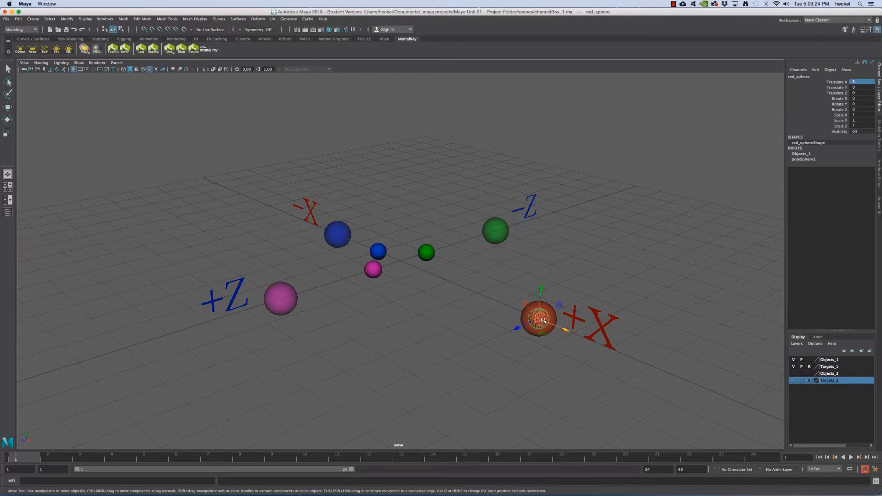
key("q")
- Move the small green sphere into the -Z target with Translate Z, trying -3 before setting it to -4
left_click(427, 253)
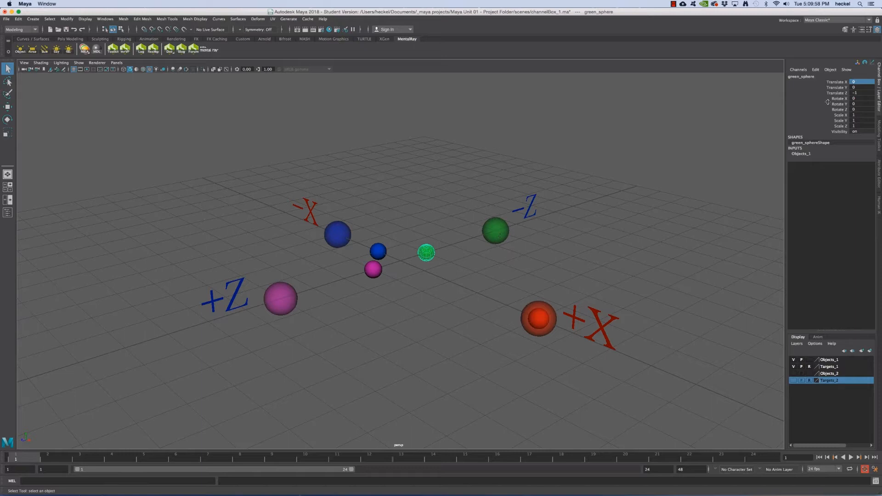
double_click(861, 92)
type("-3")
key("Return")
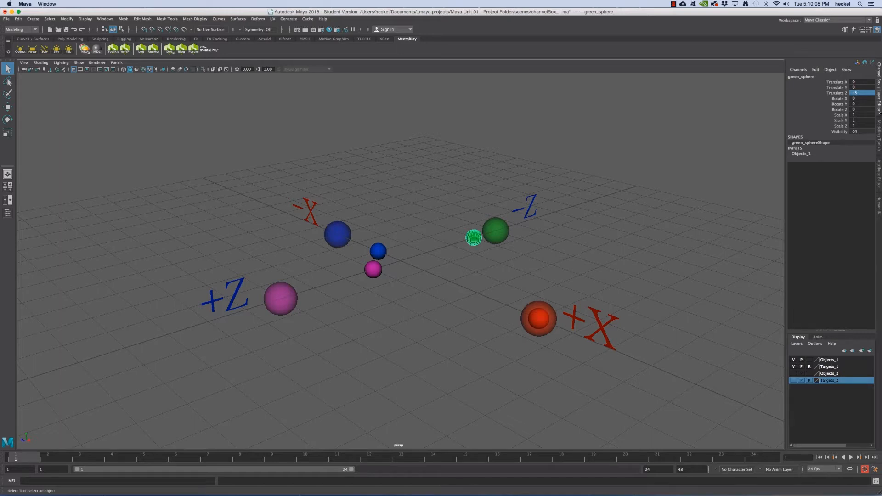
left_click(837, 93)
left_click(866, 93)
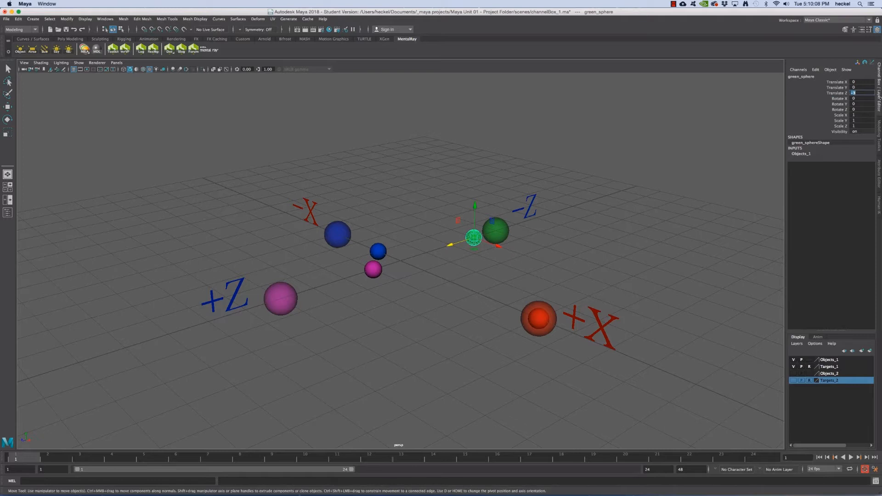
type("-4")
key("Return")
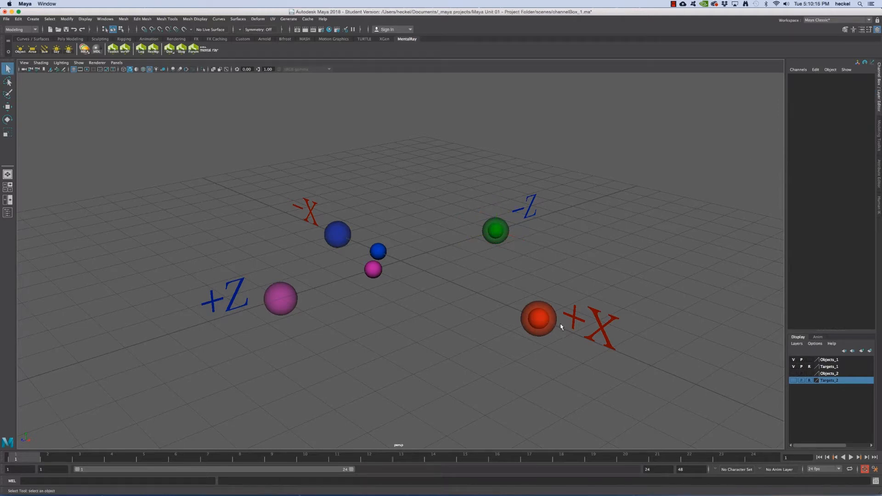
- Move the small blue sphere into the -X target by setting its Translate X to -3, and deselect it
left_click(384, 253)
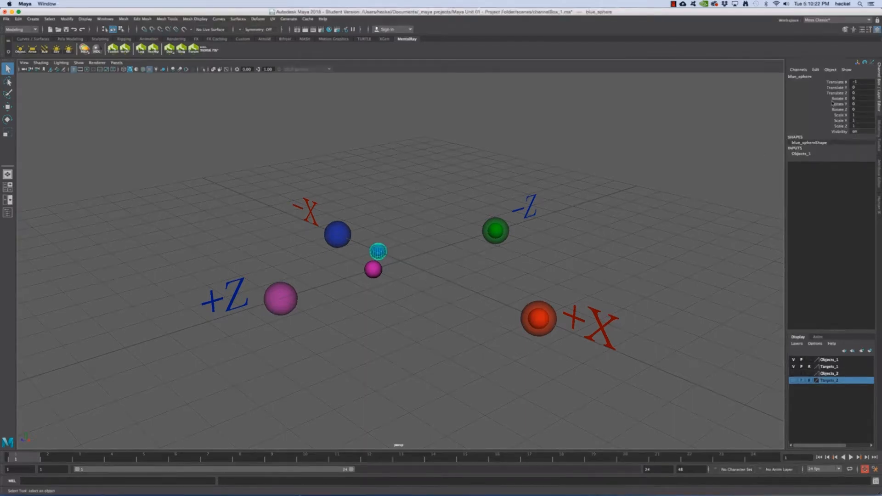
key("w")
left_click(835, 83)
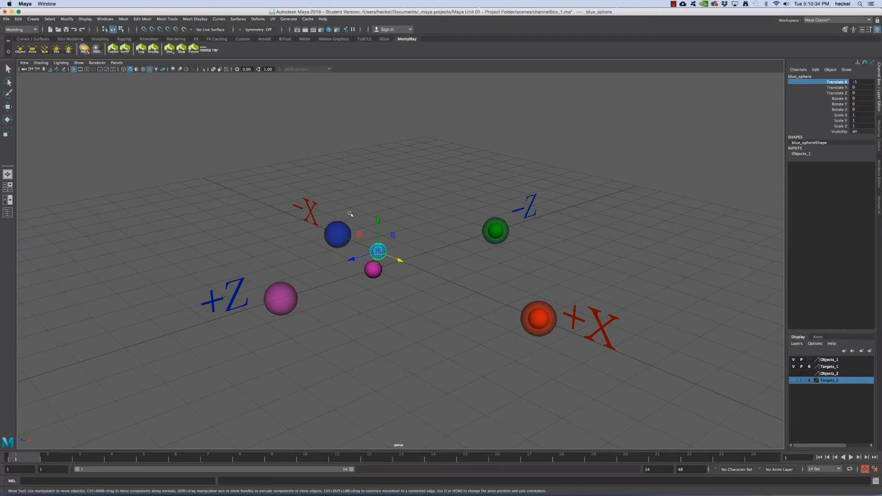
double_click(866, 82)
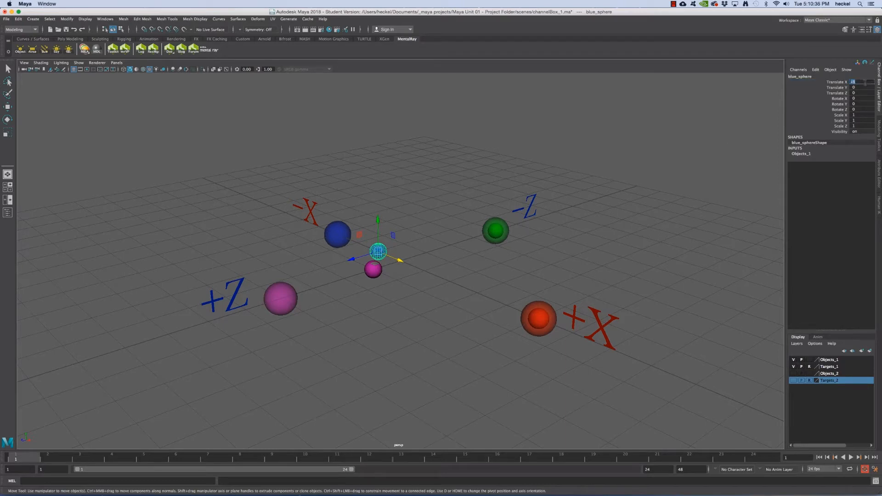
type("-3")
key("Return")
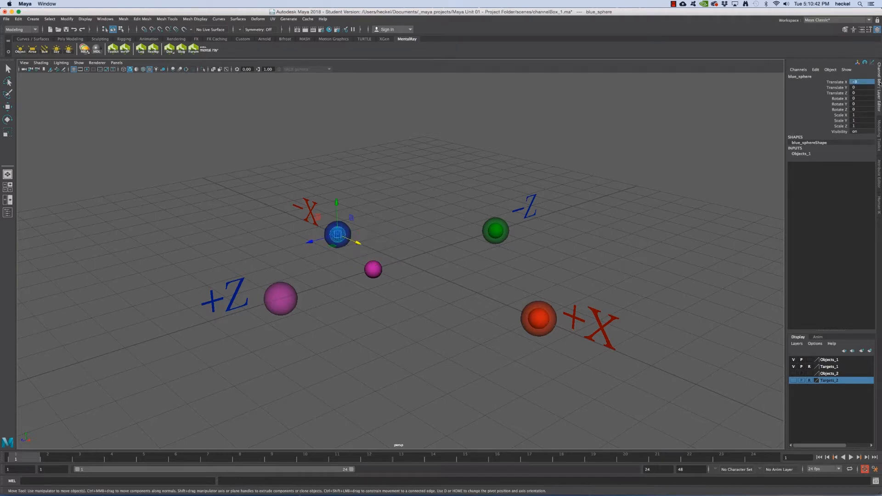
left_click(413, 234)
key("q")
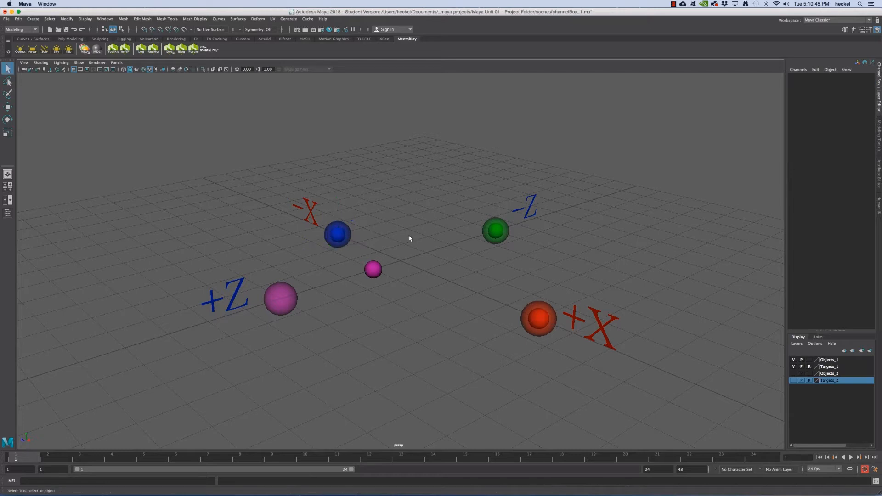
- Move the small purple sphere into the +Z target by setting its Translate Z to 4, and deselect it
left_click(374, 271)
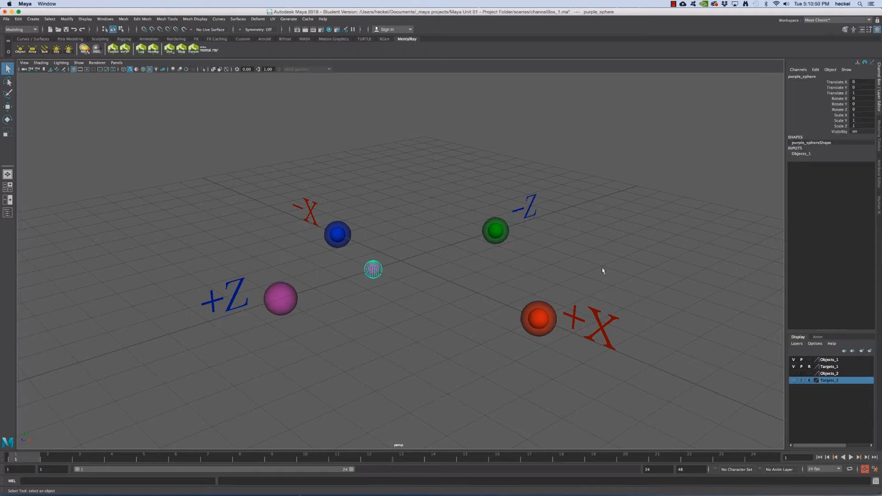
key("w")
left_click(838, 93)
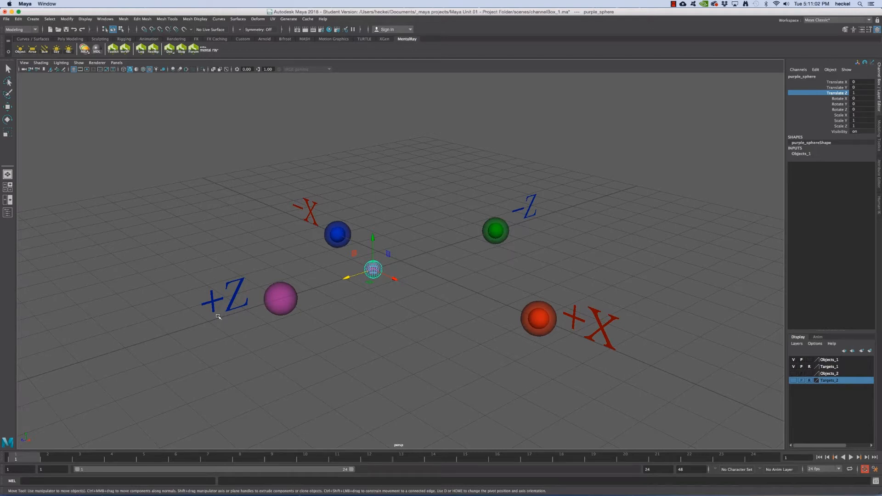
double_click(861, 93)
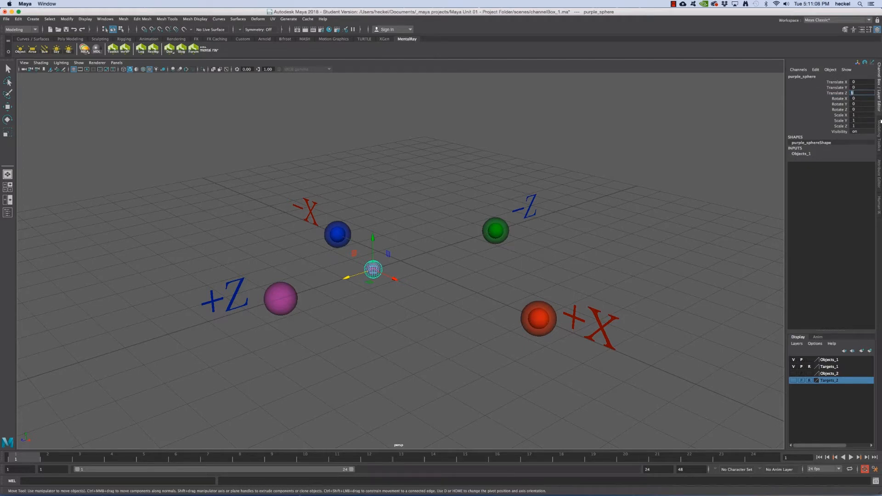
type("4")
key("Return")
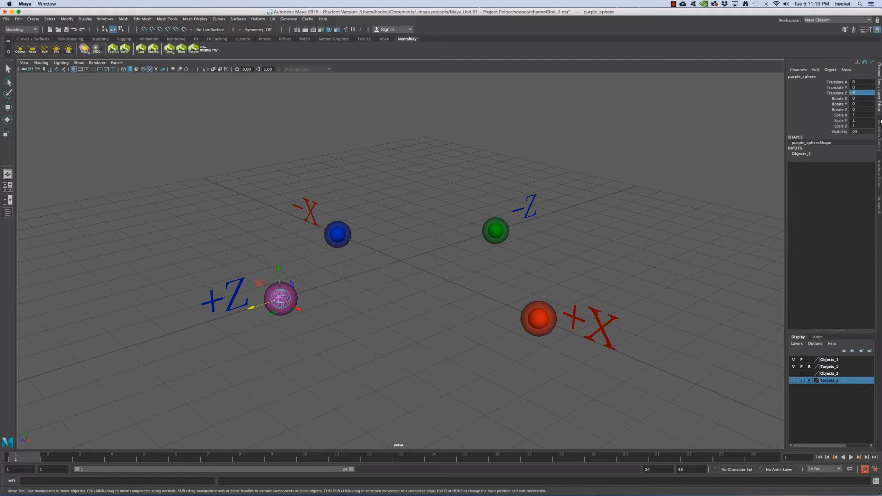
key("q")
left_click(314, 308)
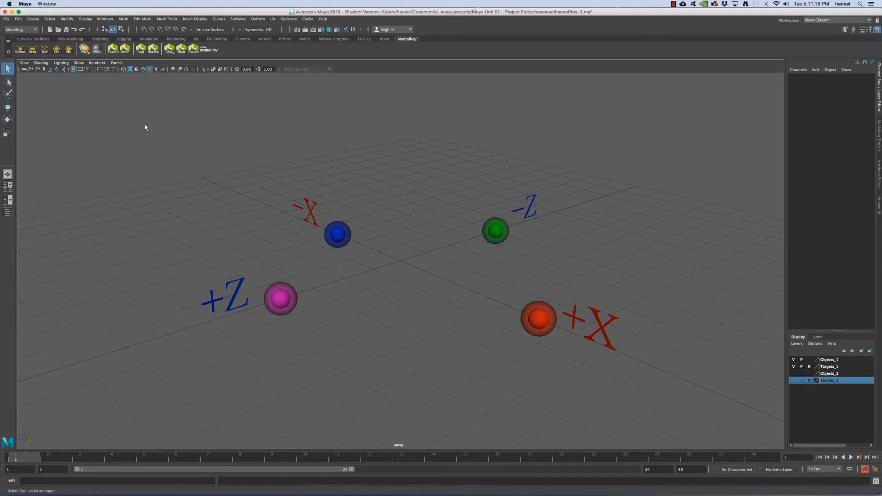
- Save the scene with the first set of spheres placed in their targets
left_click(6, 19)
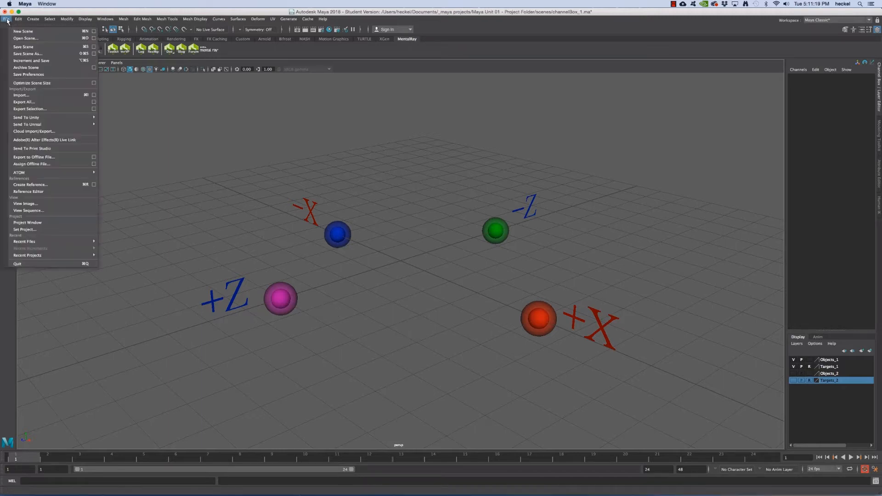
left_click(48, 48)
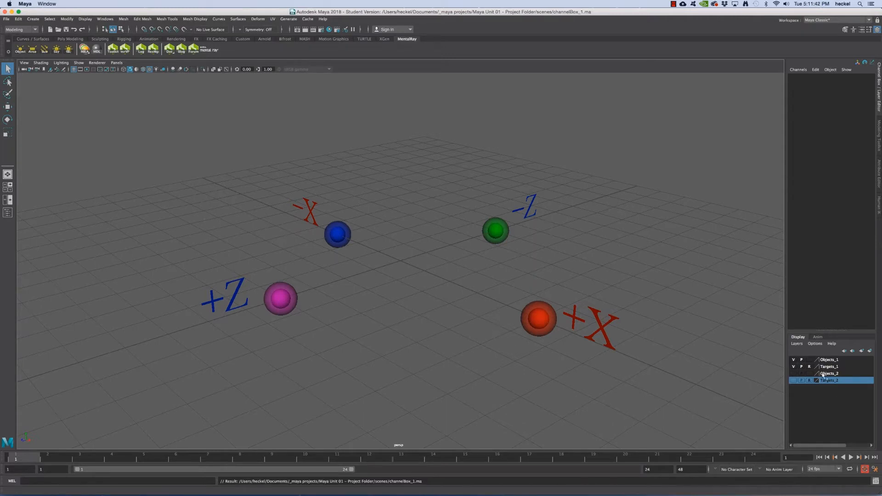
- Review the four display layers Objects_1, Targets_1, Objects_2 and Targets_2
left_click(846, 361)
left_click(846, 367)
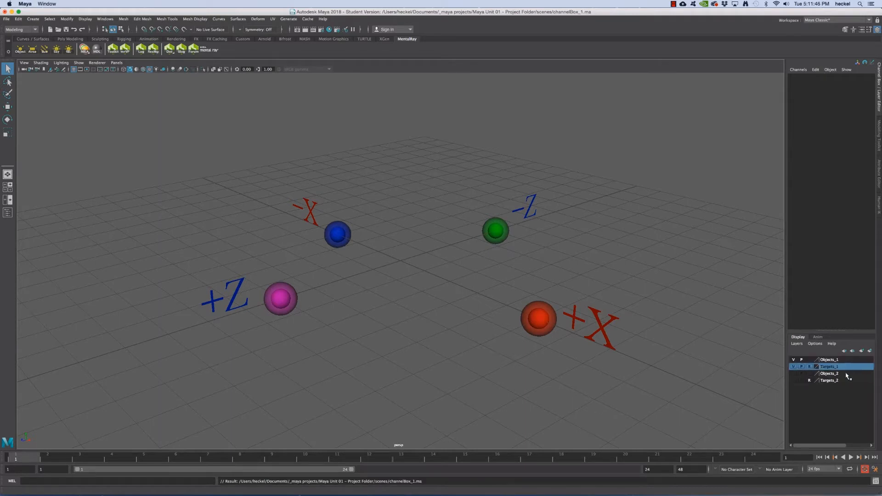
left_click(847, 374)
left_click(846, 381)
- Hide the display layers Objects_1 and Targets_1
left_click(831, 360)
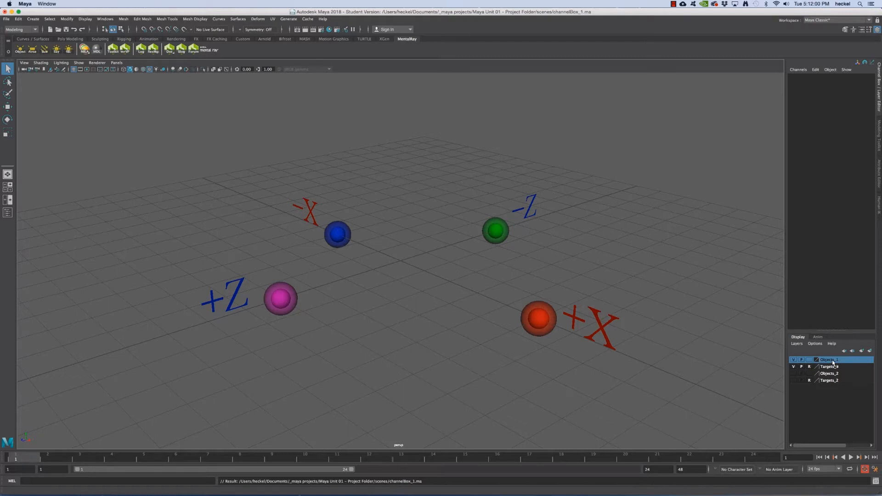
left_click(794, 361)
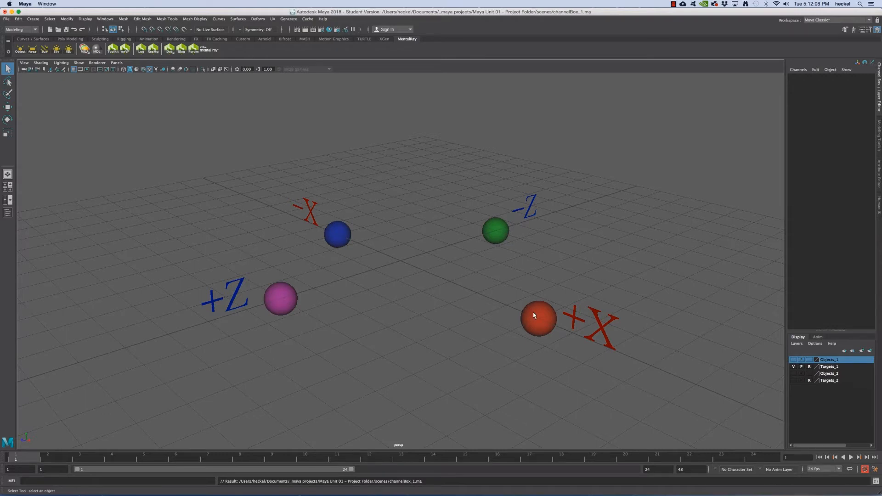
left_click(830, 367)
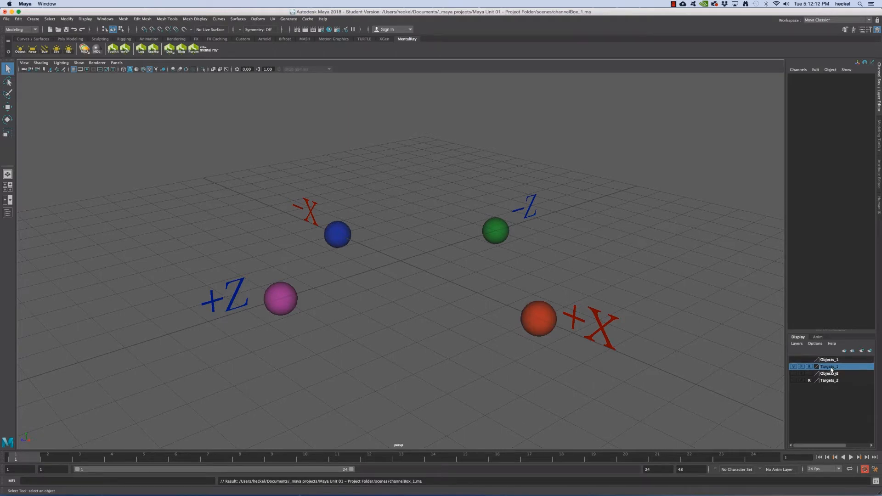
left_click(794, 367)
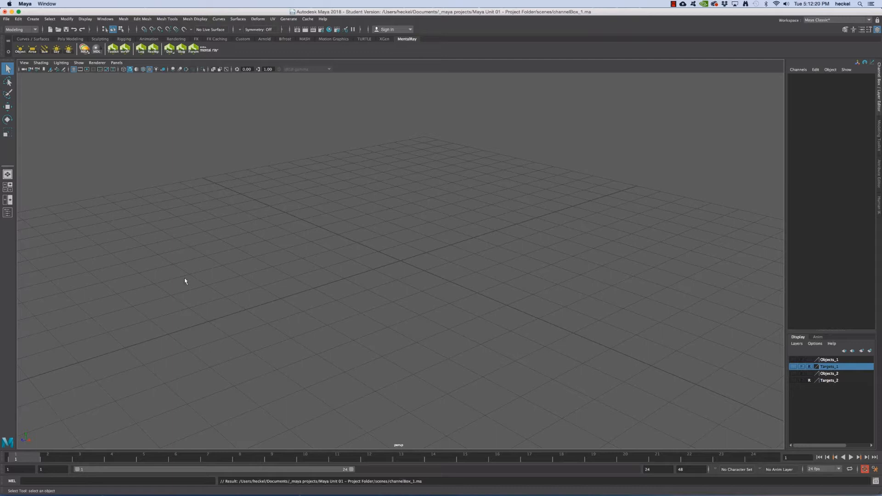
- Make the display layers Objects_2 and Targets_2 visible
left_click(830, 375)
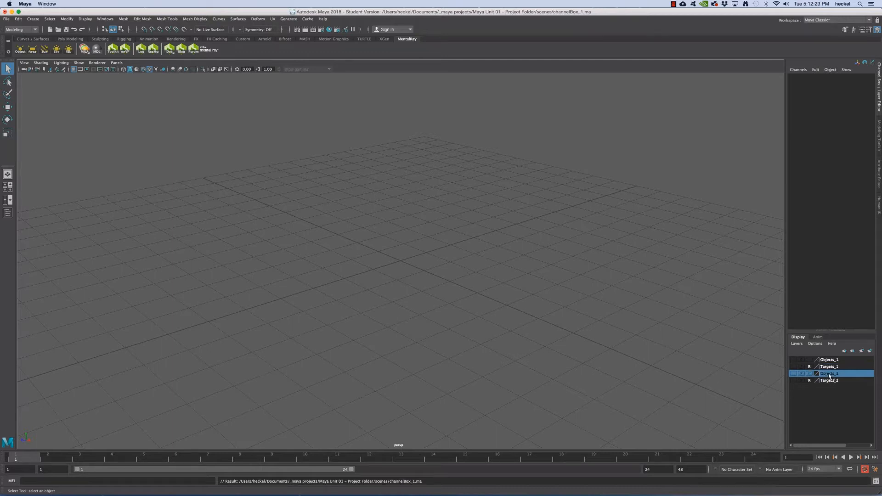
left_click(794, 375)
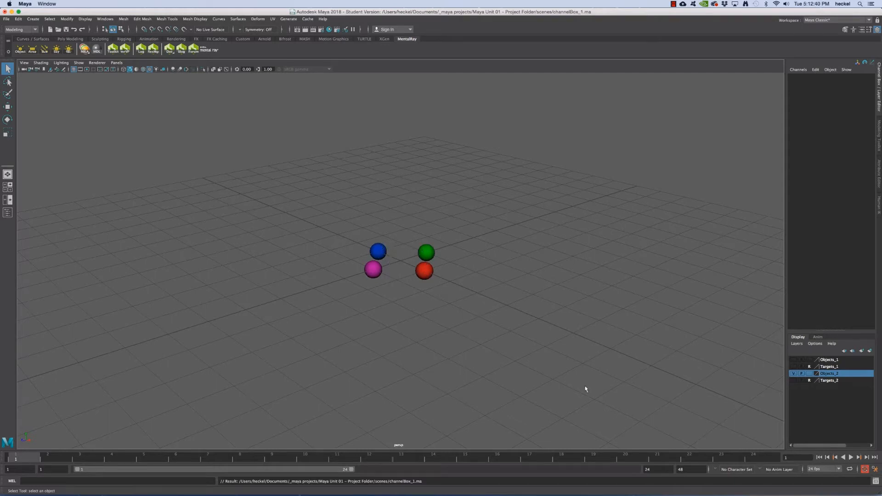
left_click(830, 381)
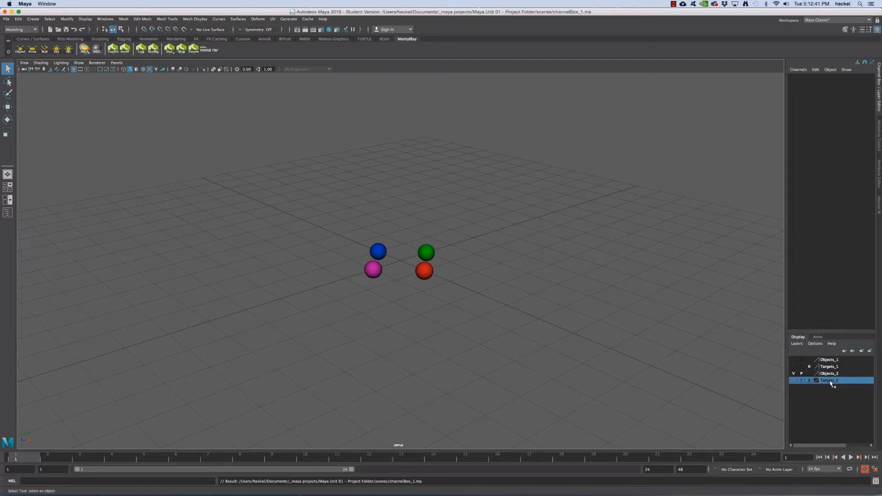
left_click(795, 381)
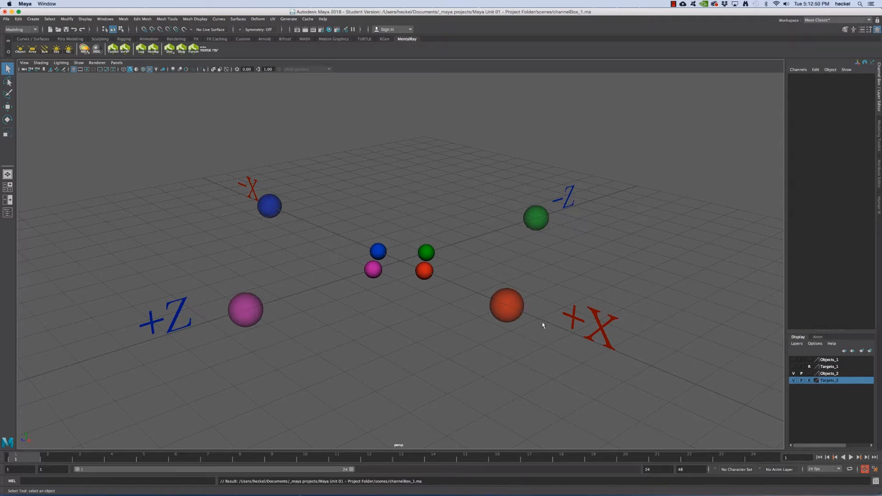
- Move the small red, green, blue and purple spheres of Objects_2 into their matching targets along the X and Z axes using their translate channels
left_click(424, 271)
left_click(421, 257)
left_click(378, 252)
left_click(375, 271)
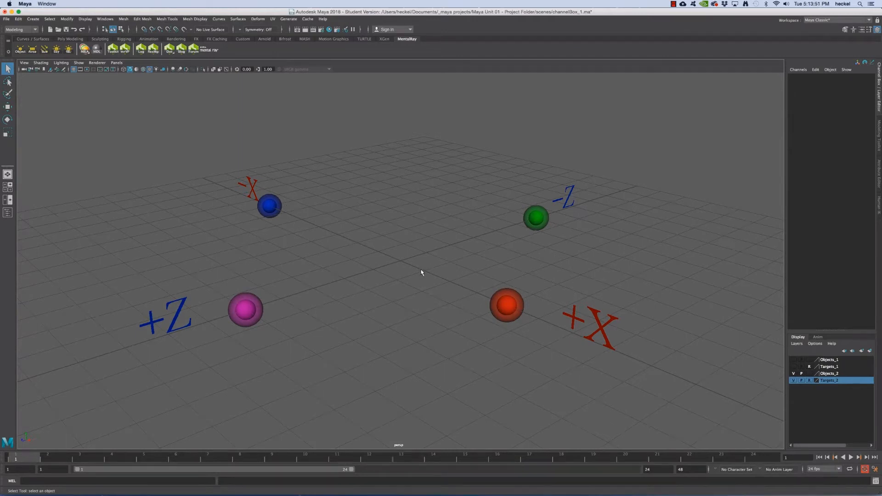
- Save the channelBox_1.ma scene and open channelBox_2.ma from the project's scenes folder
left_click(6, 19)
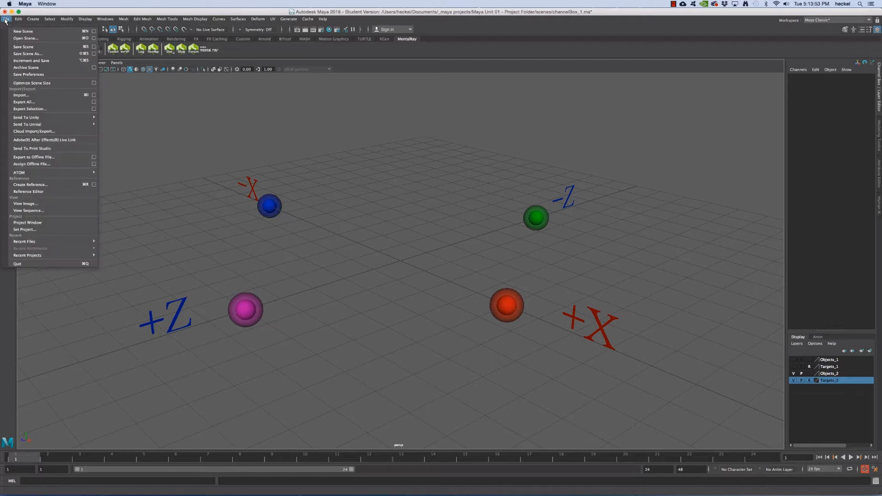
left_click(43, 47)
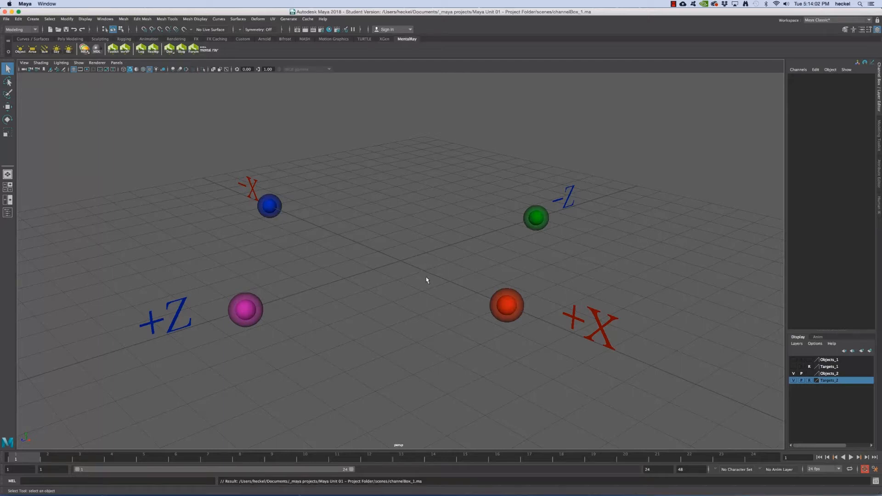
left_click(7, 19)
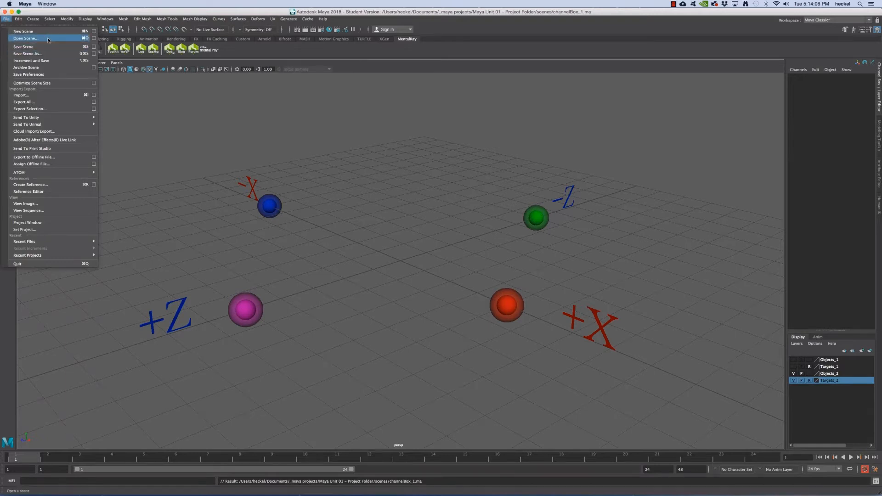
left_click(26, 38)
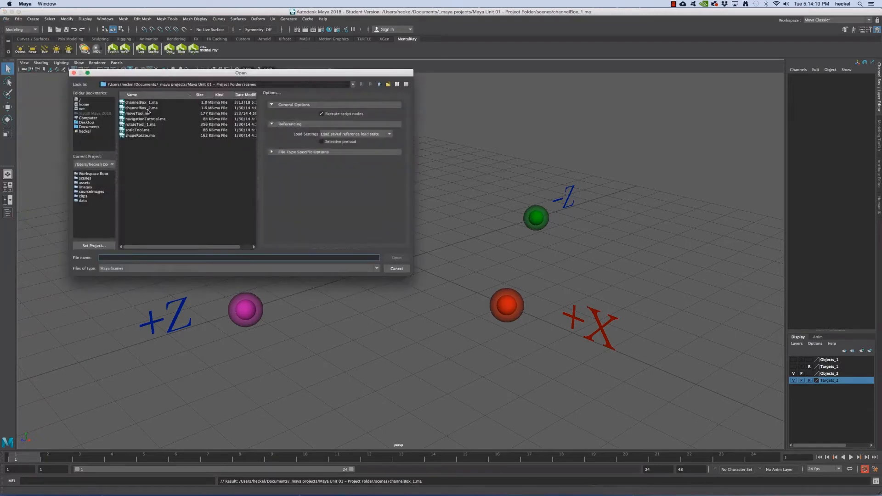
left_click(153, 109)
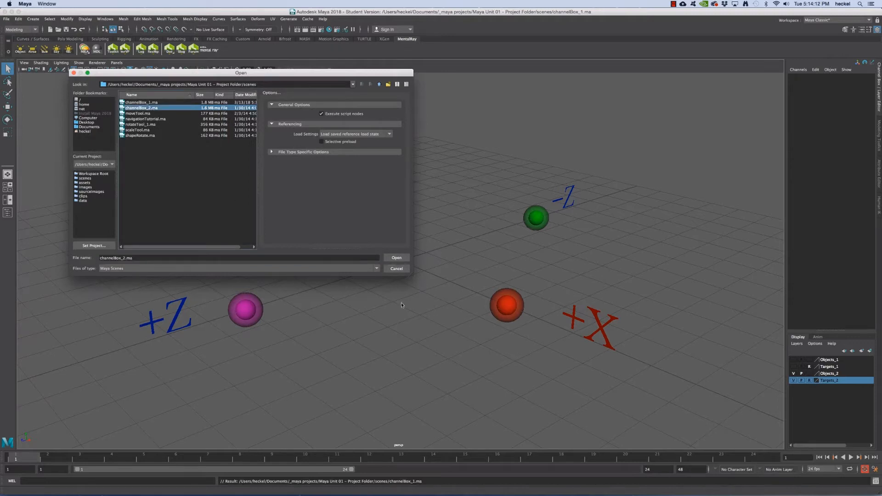
left_click(397, 258)
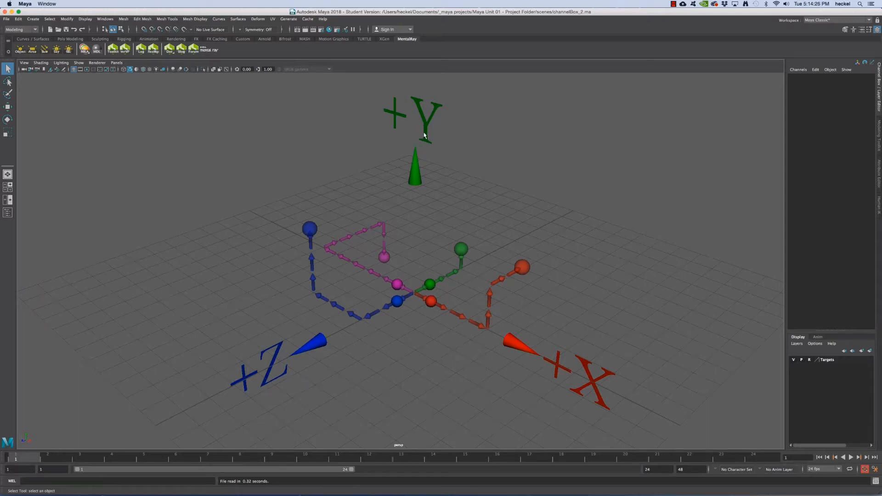
- Move the small red sphere along its arrow path by setting its Translate X to 4 and Translate Y to 2
left_click(431, 302)
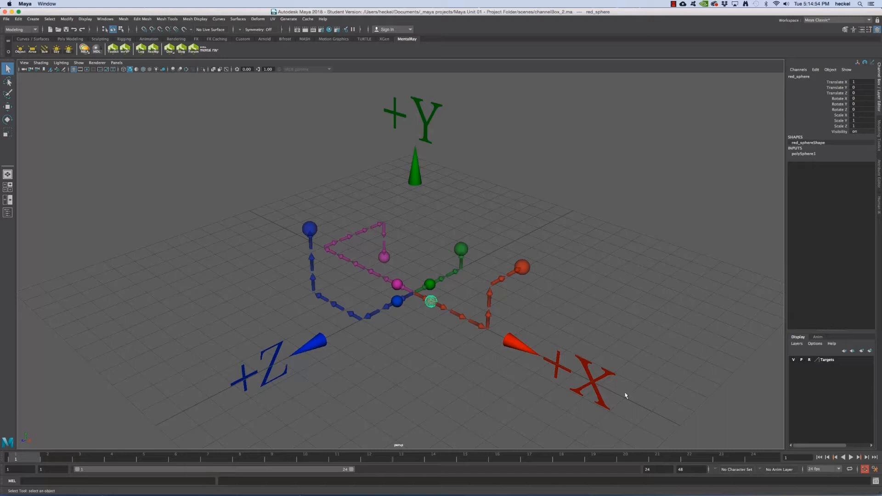
left_click(835, 82)
double_click(858, 82)
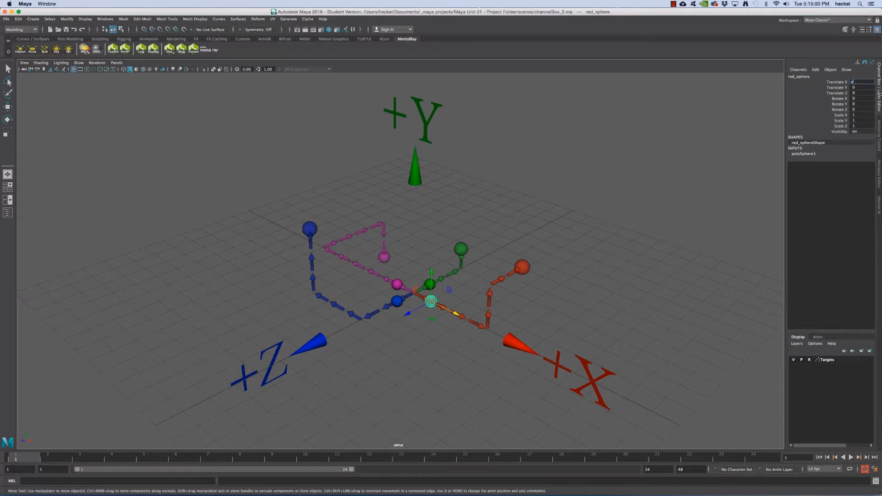
type("4")
key("Return")
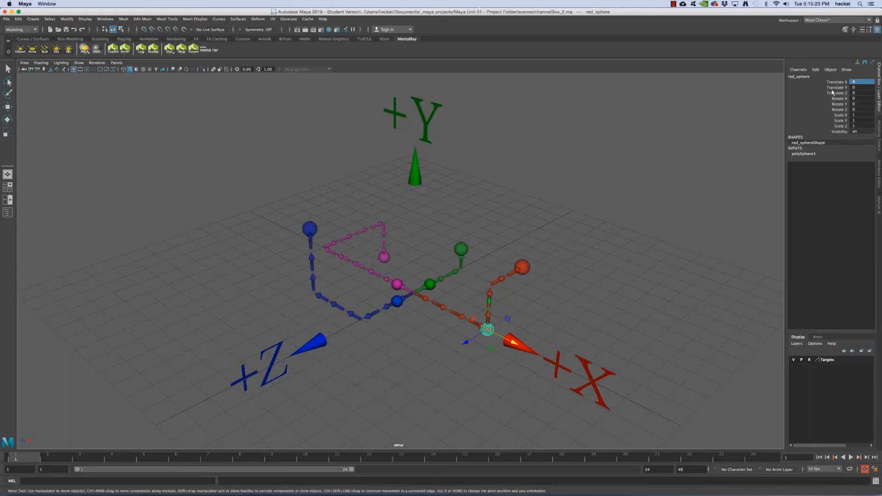
left_click(834, 87)
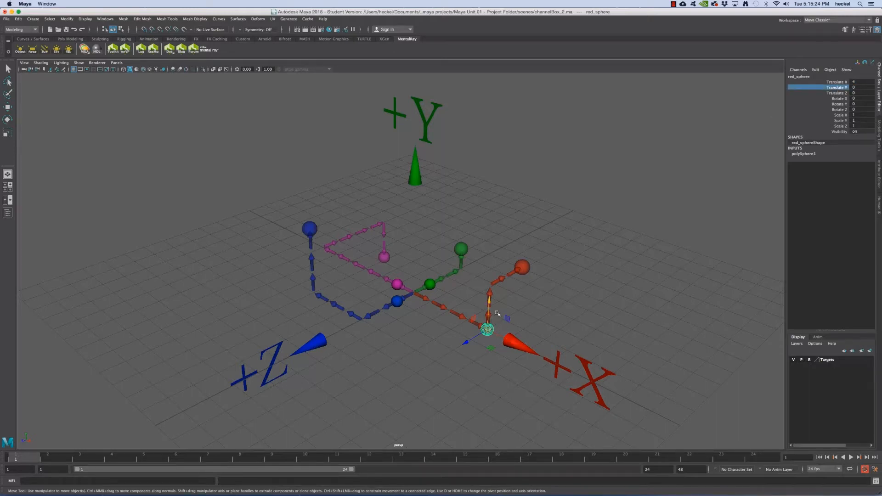
left_click(858, 87)
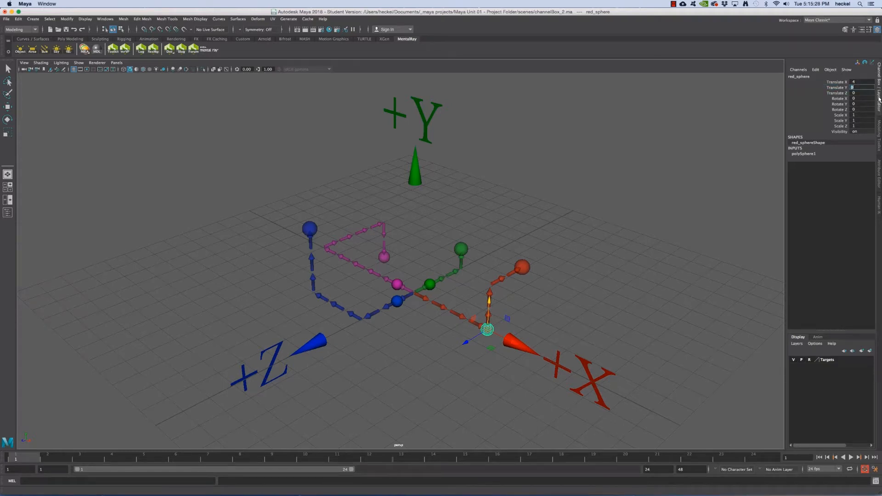
key("Return")
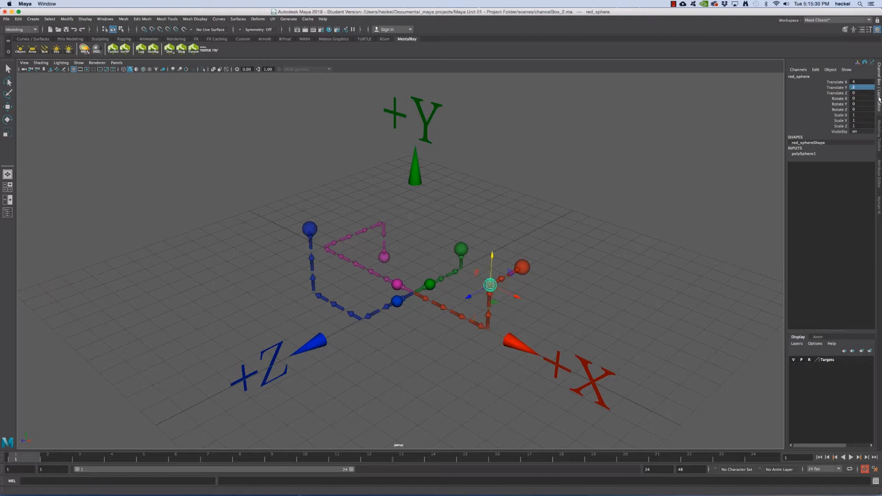
- Try a Translate Y of -2 on the red sphere and set it back to 2
left_click(854, 88)
type("-2")
key("Return")
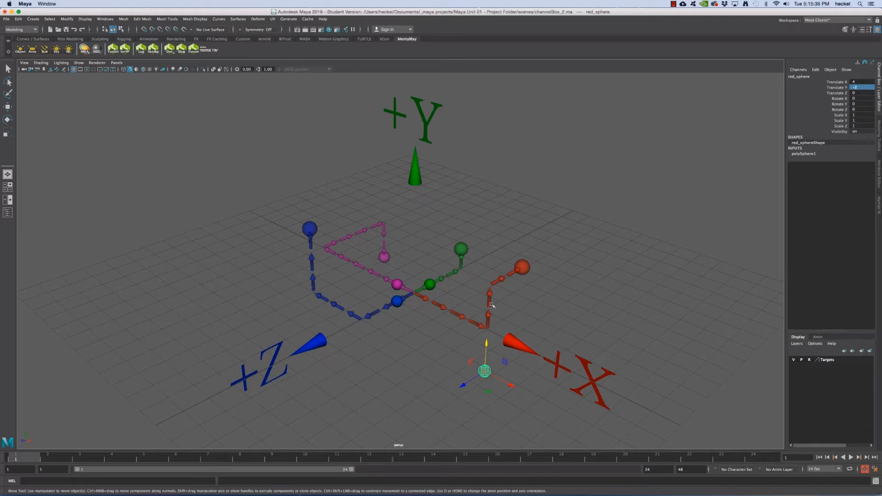
left_click(862, 88)
type("2")
key("Return")
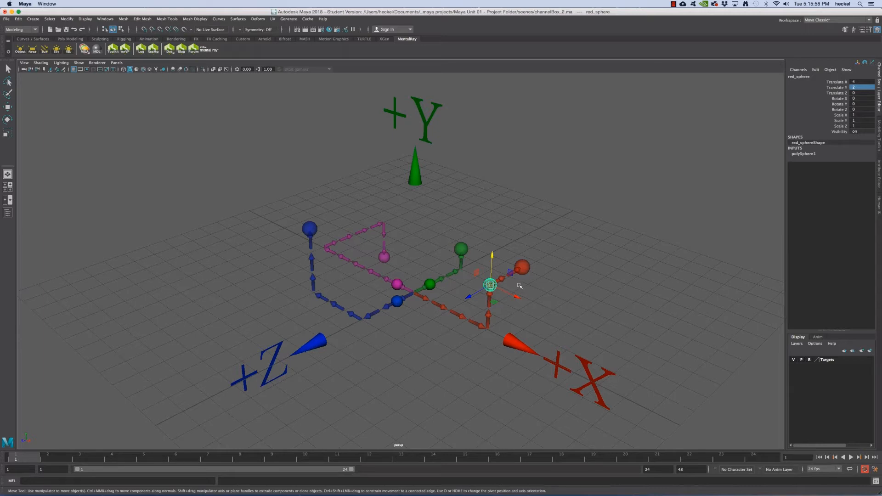
- Move the red sphere along the Z axis into its target by setting Translate Z to -2
left_click(839, 93)
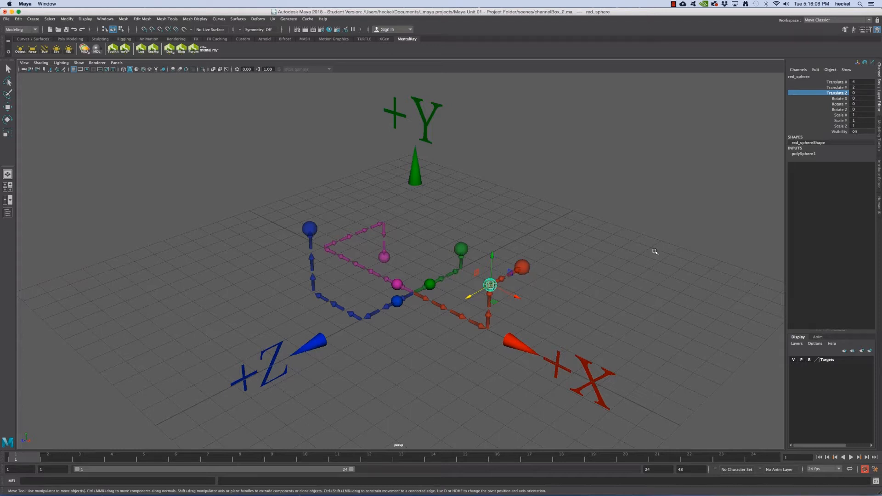
left_click(862, 94)
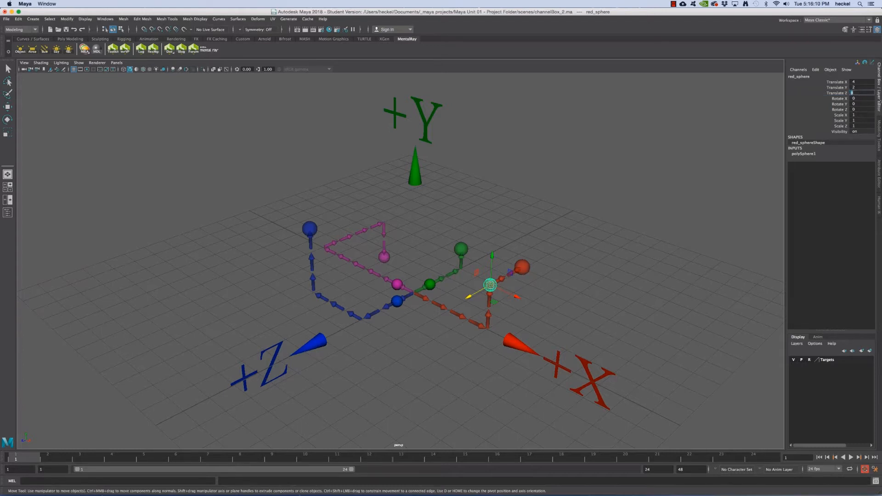
key("Return")
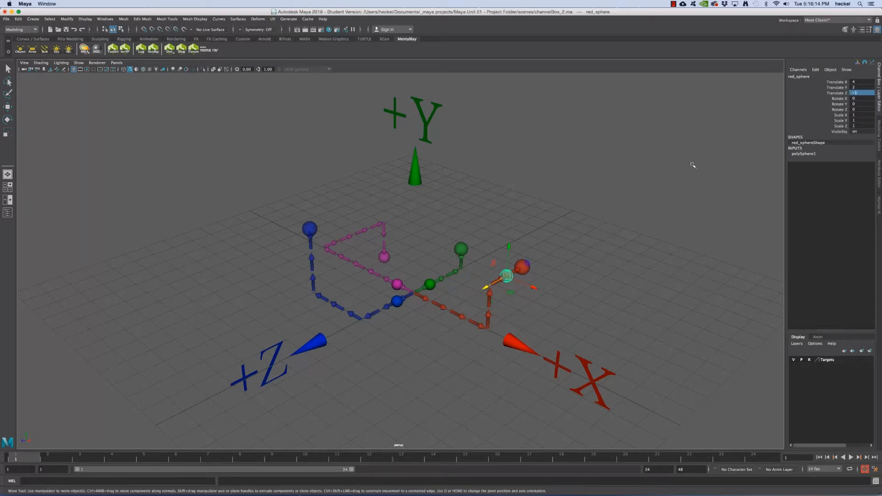
type("-")
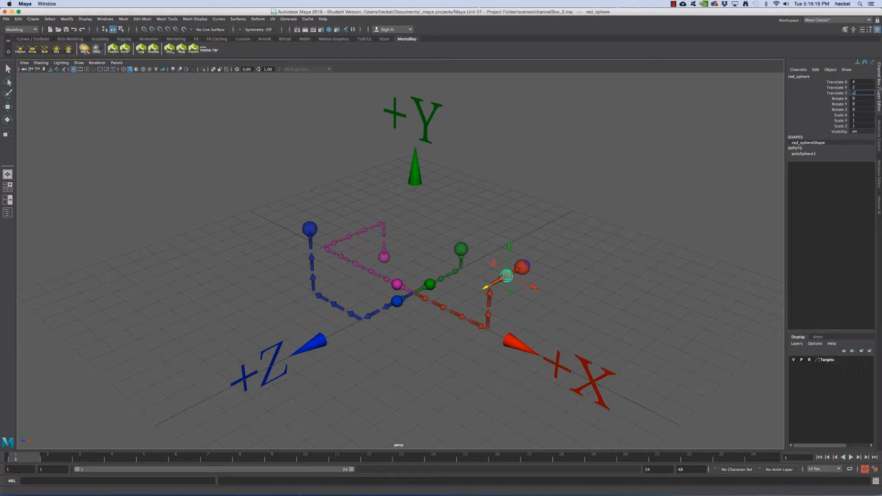
type("2")
key("Return")
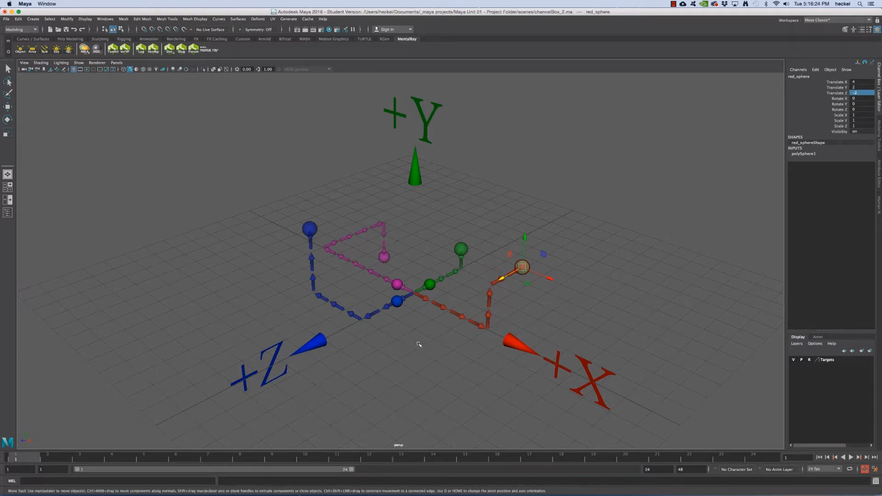
- Select the small green, purple and blue spheres in turn to inspect their translate channels
key("q")
left_click(430, 285)
left_click(398, 285)
left_click(398, 302)
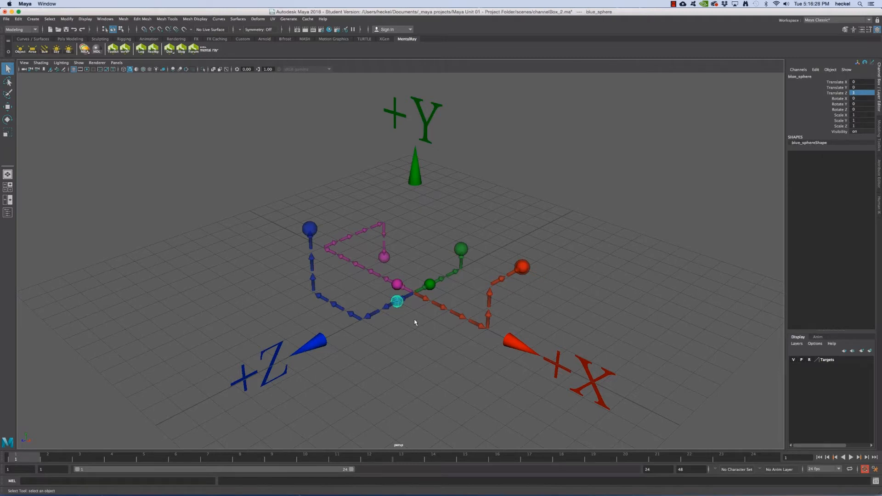
left_click(6, 18)
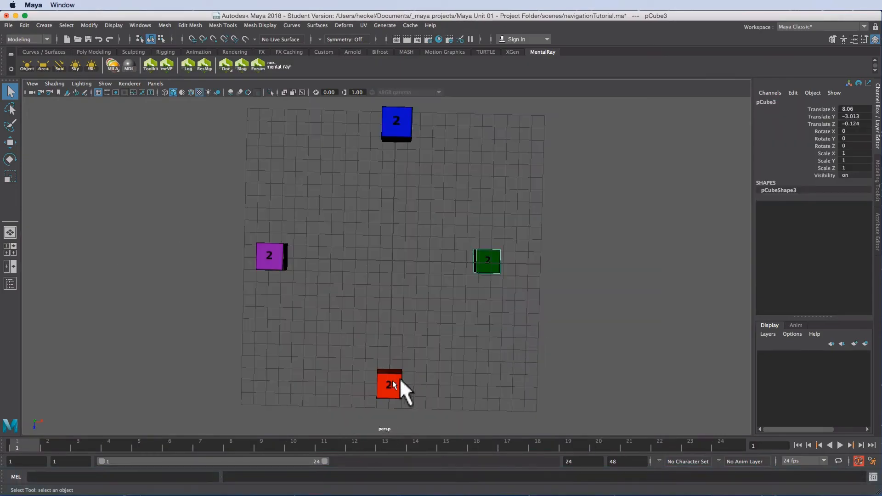
- Frame the red cube in navigationTutorial.ma, orbit around it to its face 6, and frame all the cubes again
left_click(393, 382)
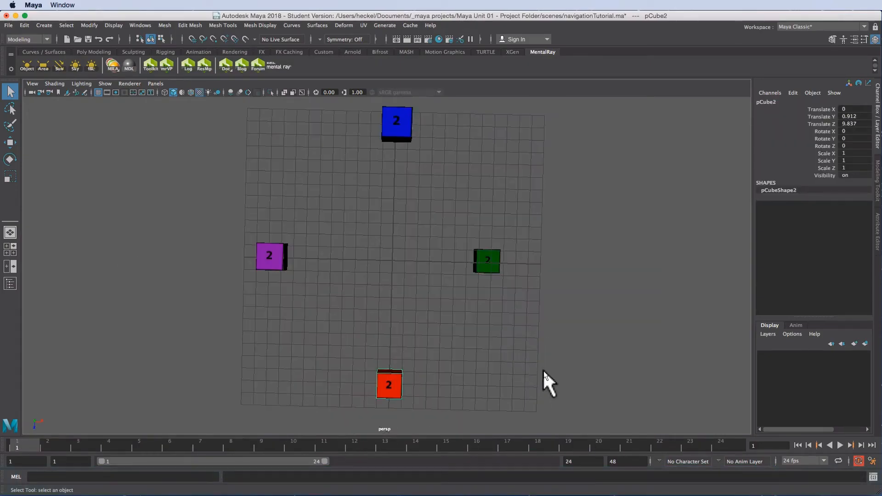
key("f")
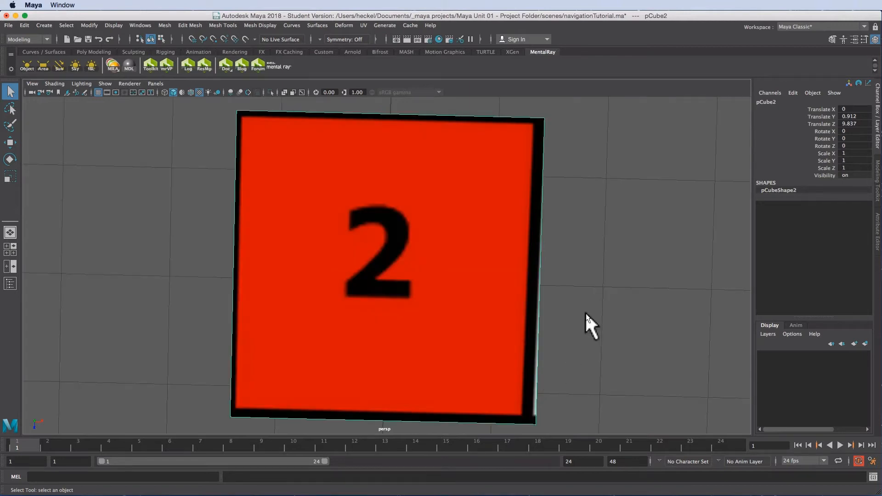
left_click_drag(575, 318, 469, 270, "alt")
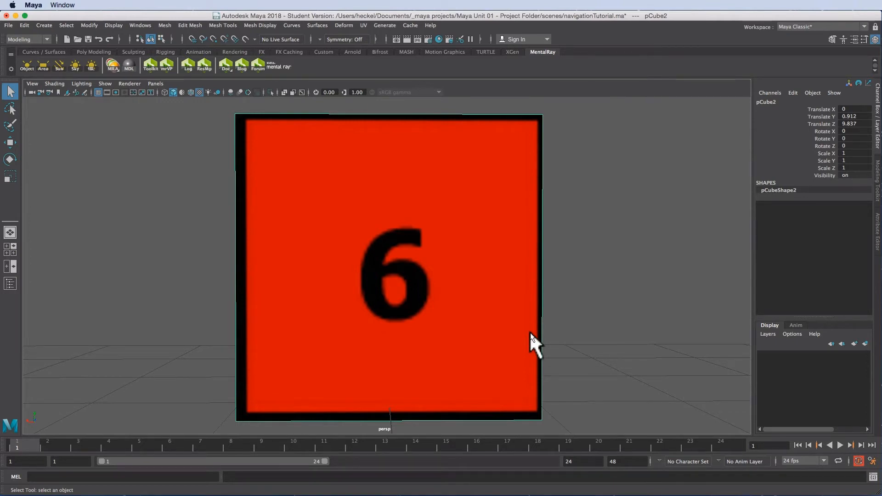
key("a")
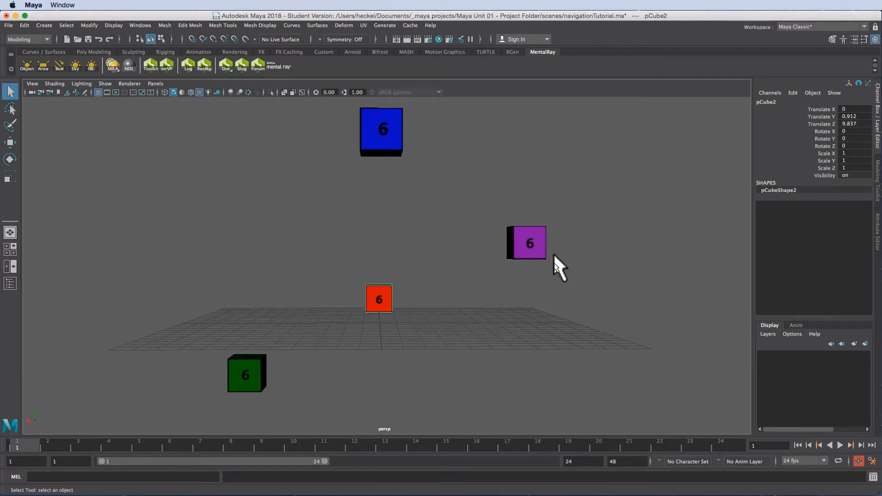
- Frame the purple cube, orbit around it to its face 2, and frame all the cubes again
left_click(530, 244)
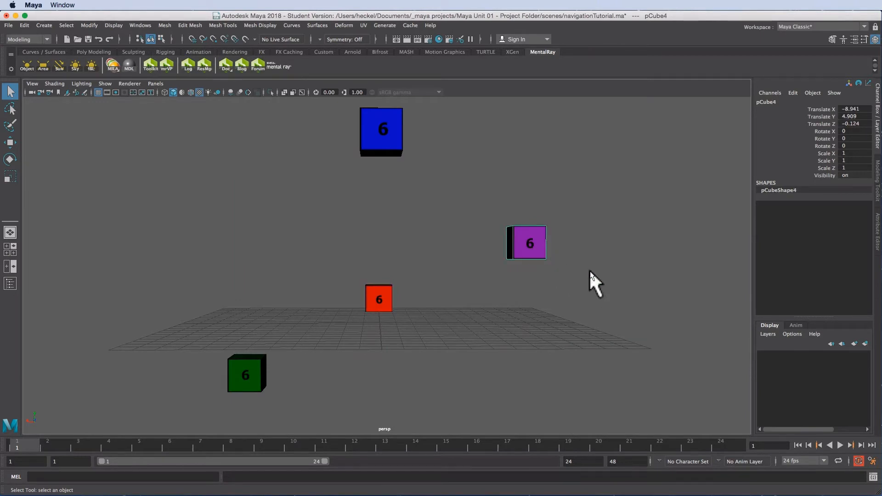
key("f")
left_click_drag(584, 260, 364, 329, "alt")
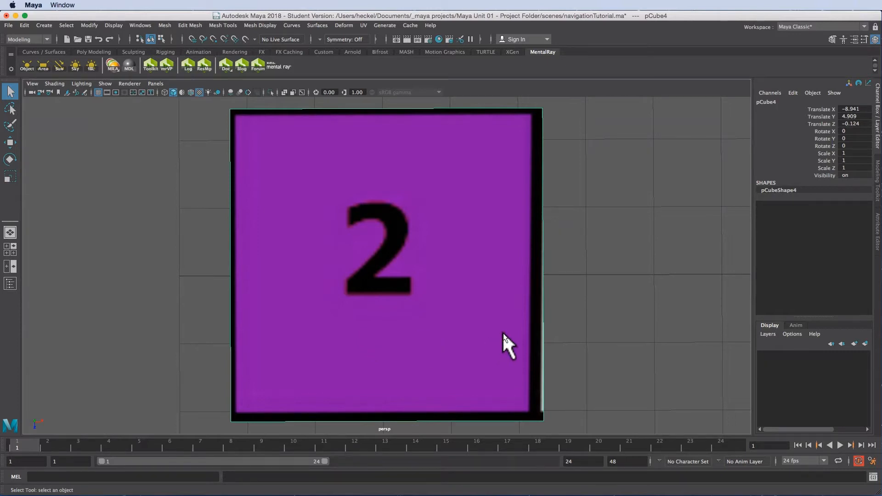
key("a")
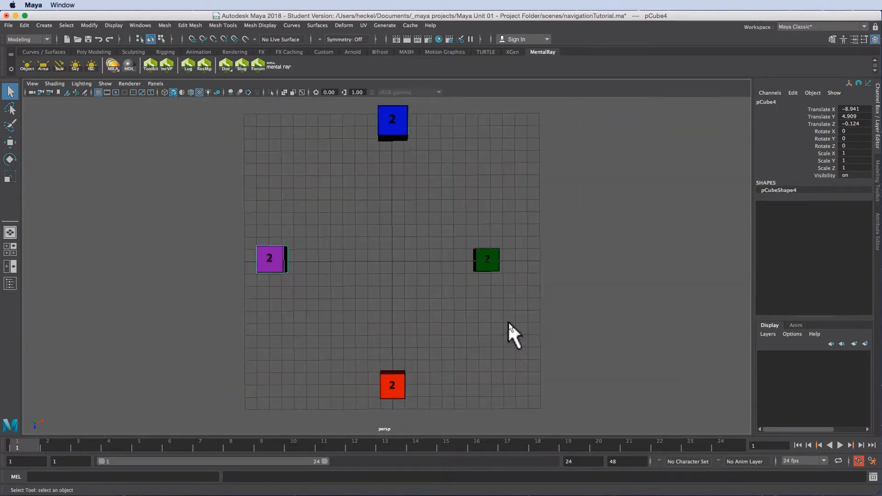
- Frame the green cube, orbit around it to its face 5, and frame all the cubes again
left_click(488, 254)
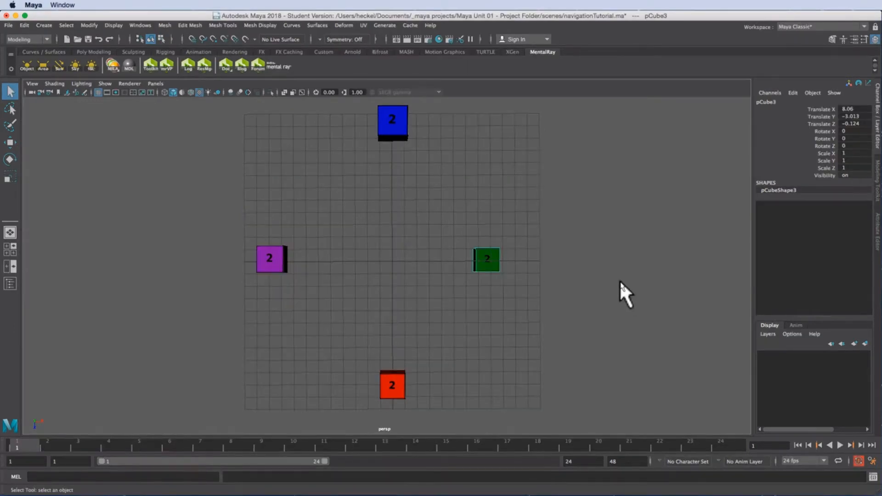
key("f")
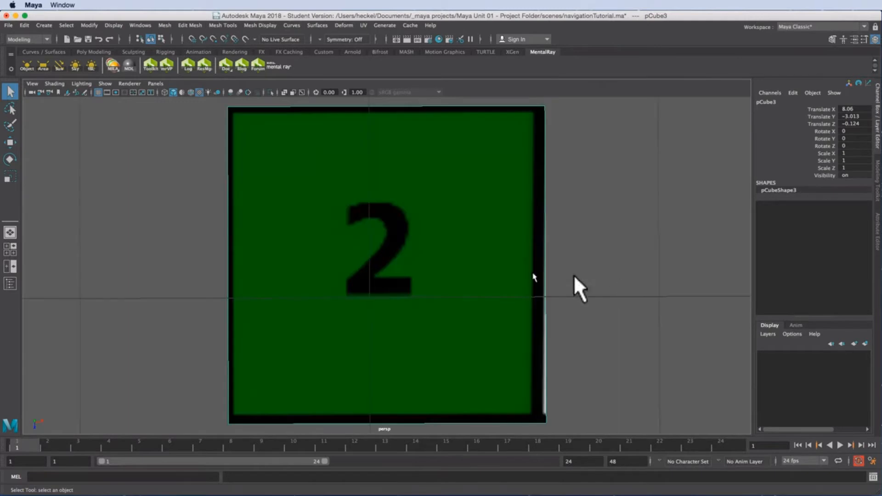
left_click_drag(520, 281, 498, 286, "alt")
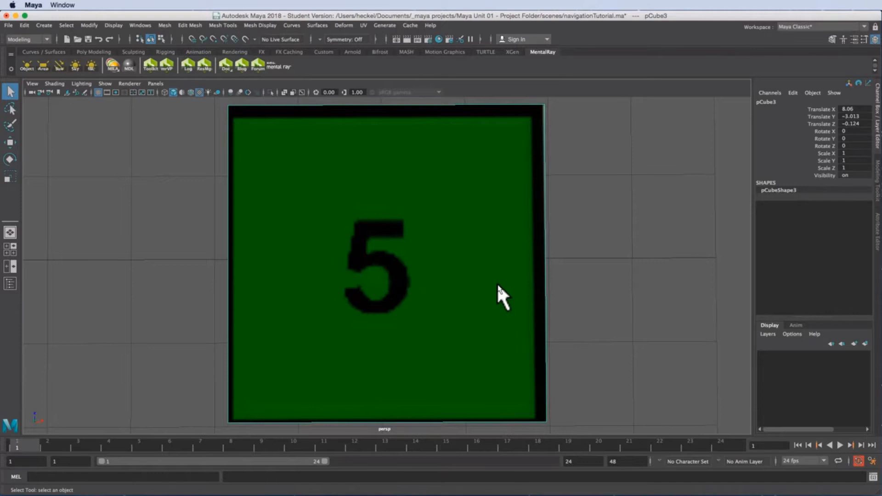
key("a")
- Orbit and pan the perspective view to see all four cubes above the grid at an angle
left_click_drag(520, 313, 418, 306, "alt")
left_click_drag(451, 235, 465, 273, "alt")
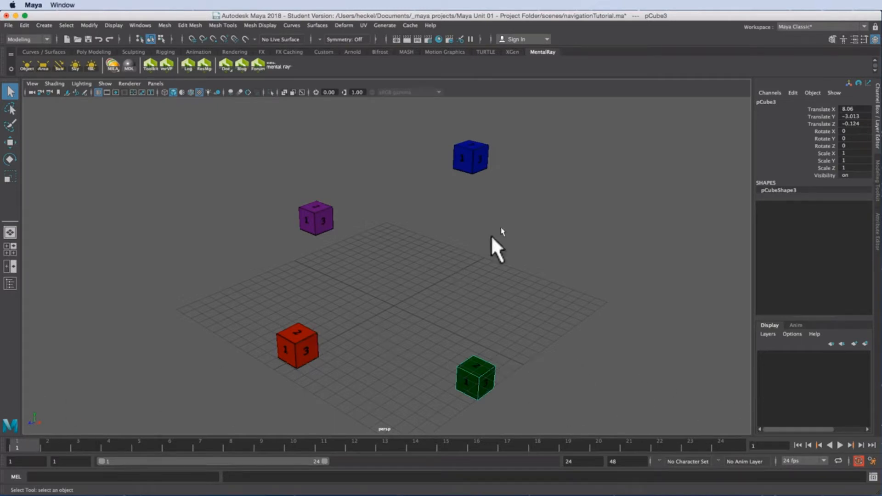
middle_click_drag(446, 324, 433, 288, "alt")
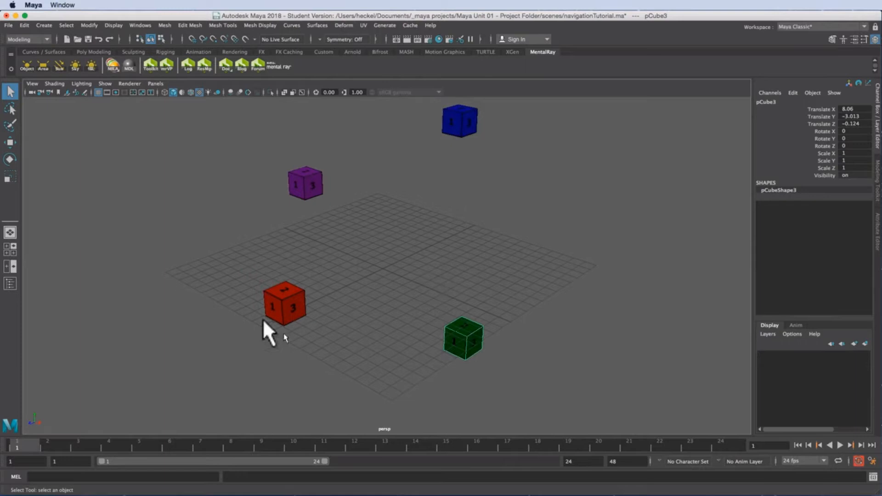
middle_click_drag(500, 253, 507, 267, "alt")
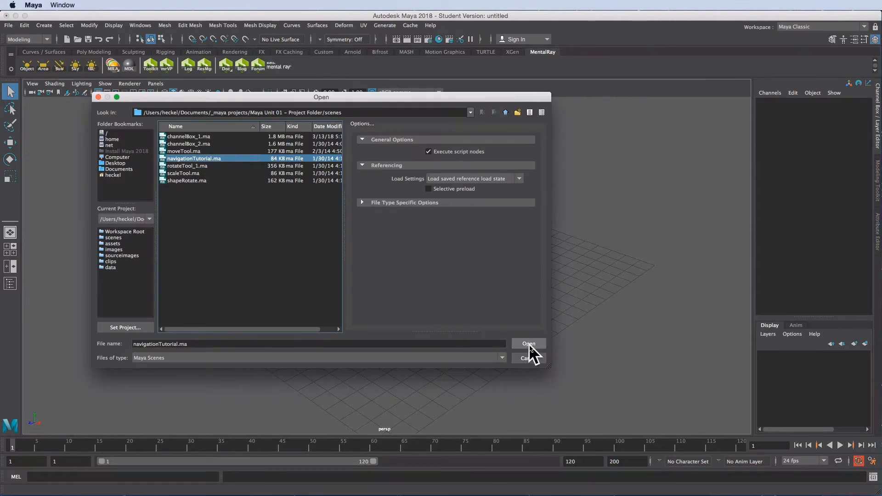
- Open the navigationTutorial.ma scene without saving the changes to the untitled scene
left_click(530, 347)
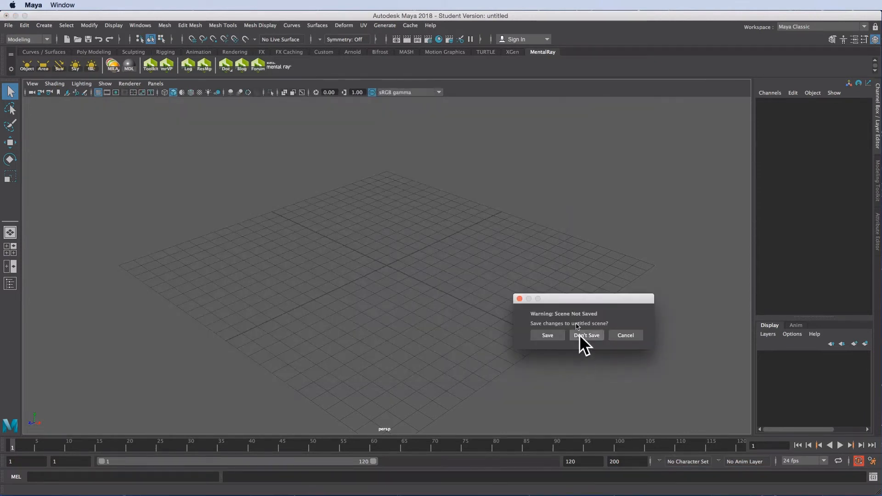
left_click_drag(599, 303, 421, 204)
left_click(405, 239)
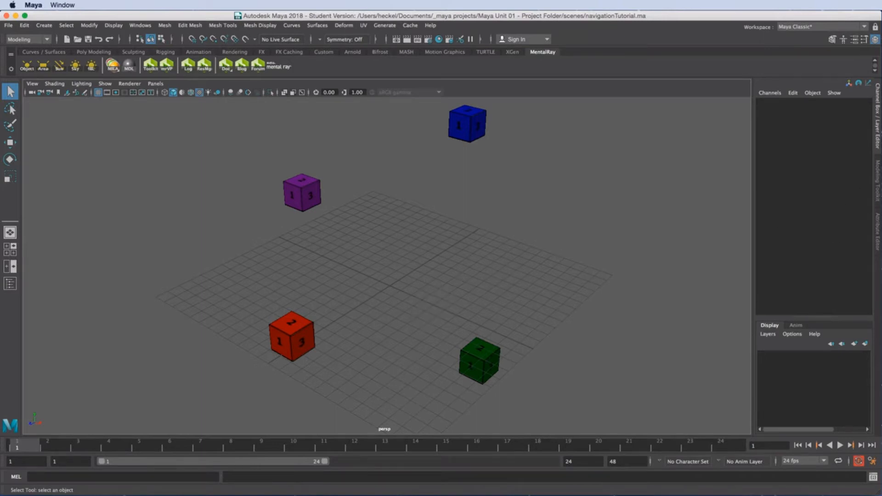
- Switch to System Preferences, review the mouse button assignments, keep Secondary Button for the right mouse button, and close the window
key("super+Tab")
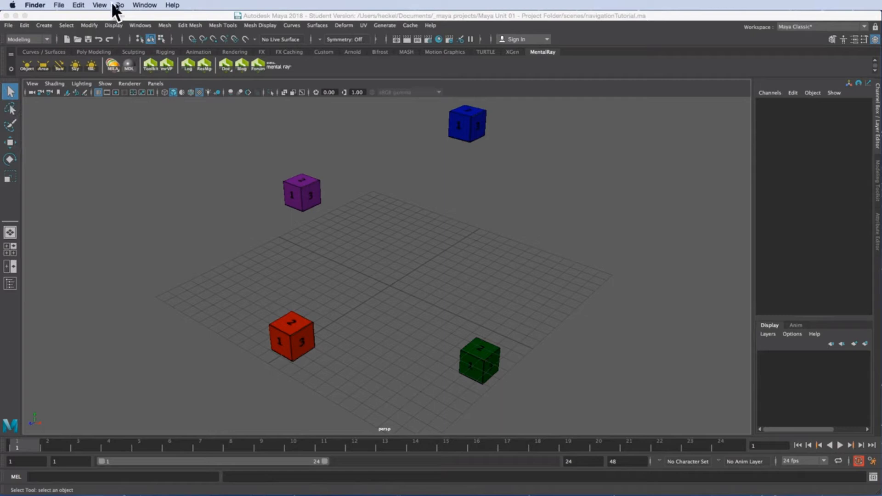
left_click(12, 5)
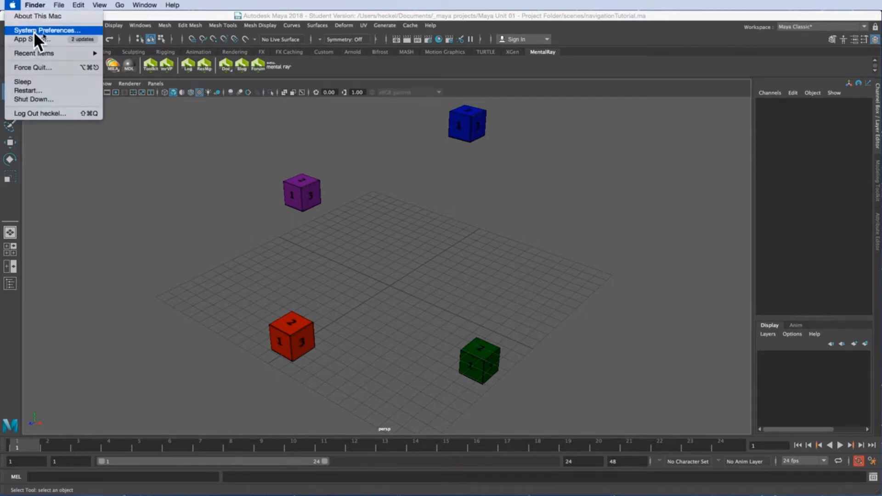
left_click(49, 31)
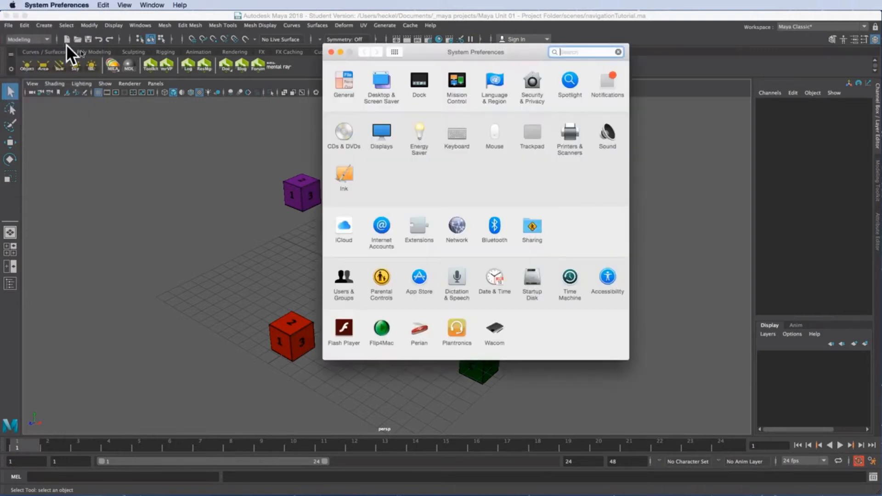
left_click_drag(482, 53, 410, 67)
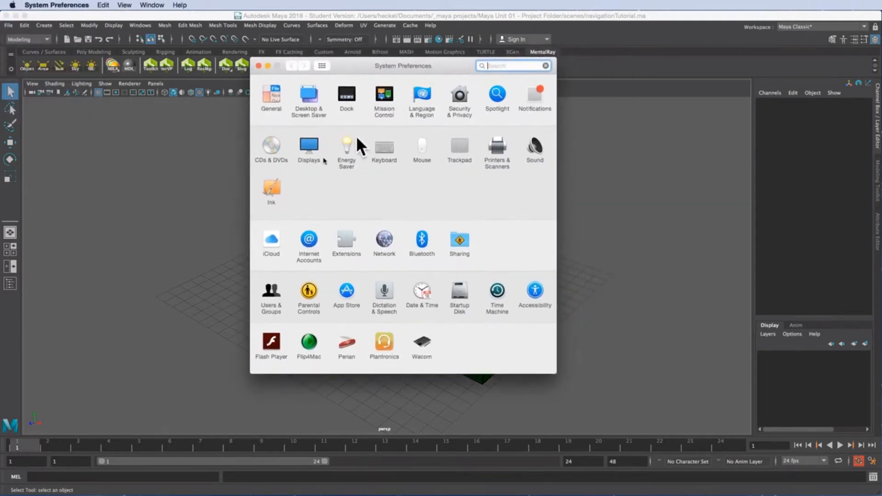
left_click(423, 146)
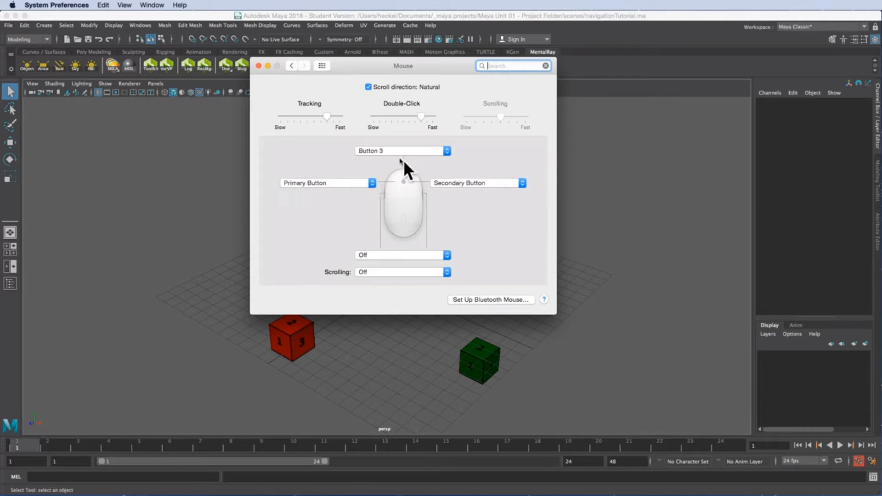
left_click(453, 183)
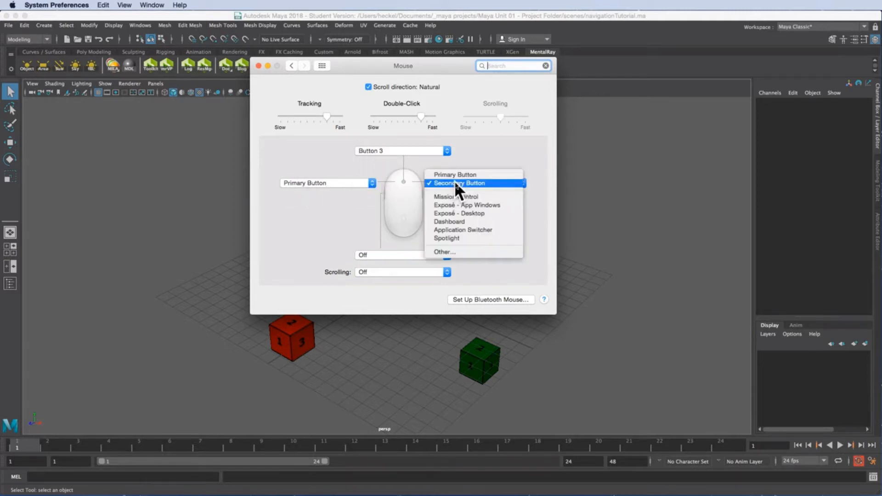
left_click(498, 182)
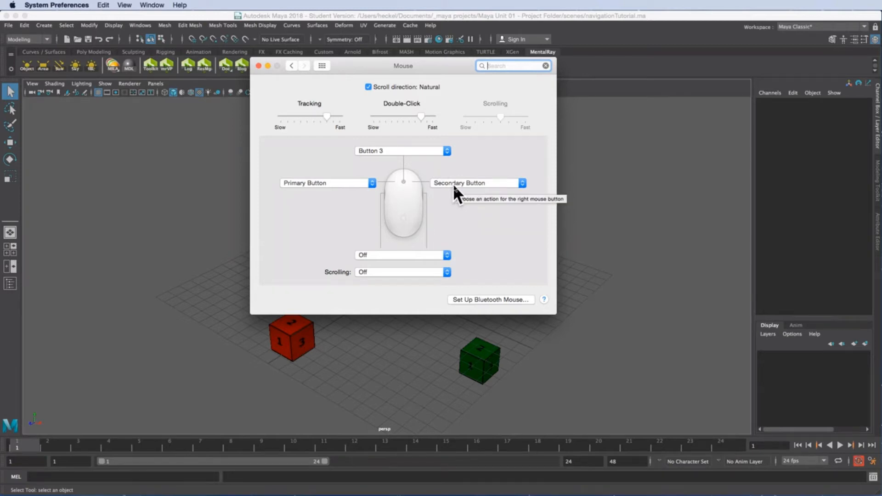
left_click(258, 65)
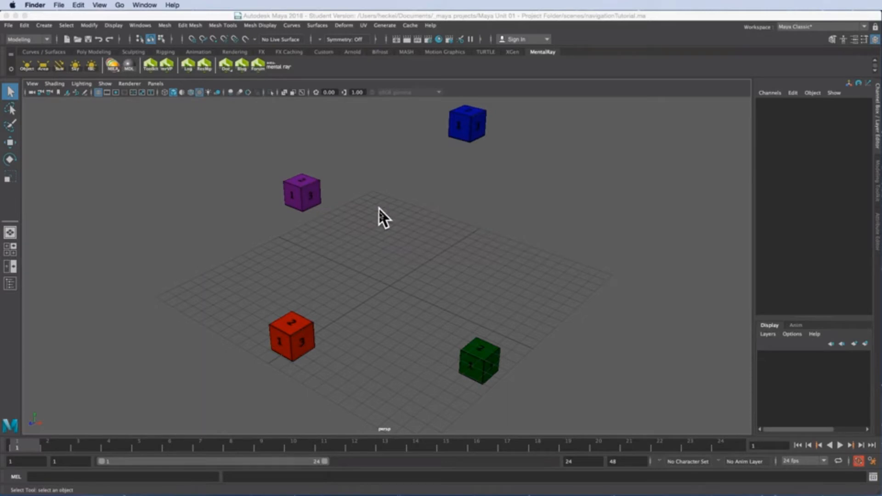
- Orbit the perspective view around the four cubes to see their faces 3, 1 and 5, return to face 3, and pan the view
left_click(429, 214, "alt")
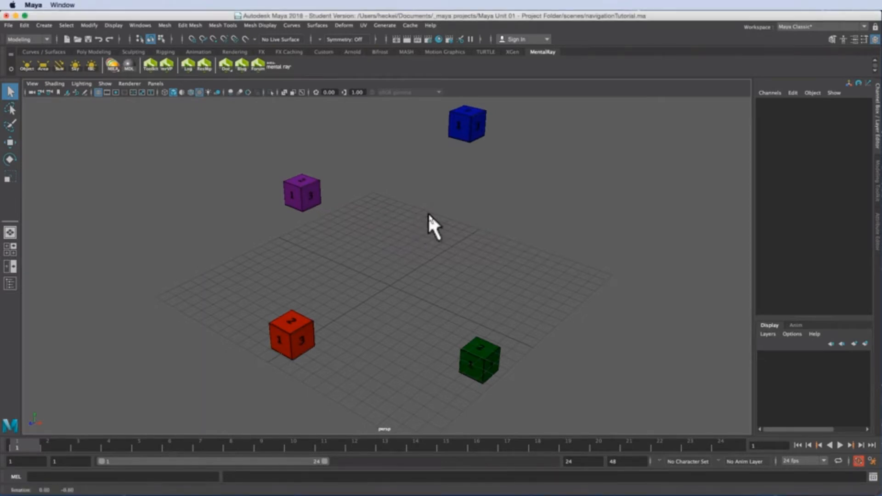
left_click_drag(428, 212, 369, 204, "alt")
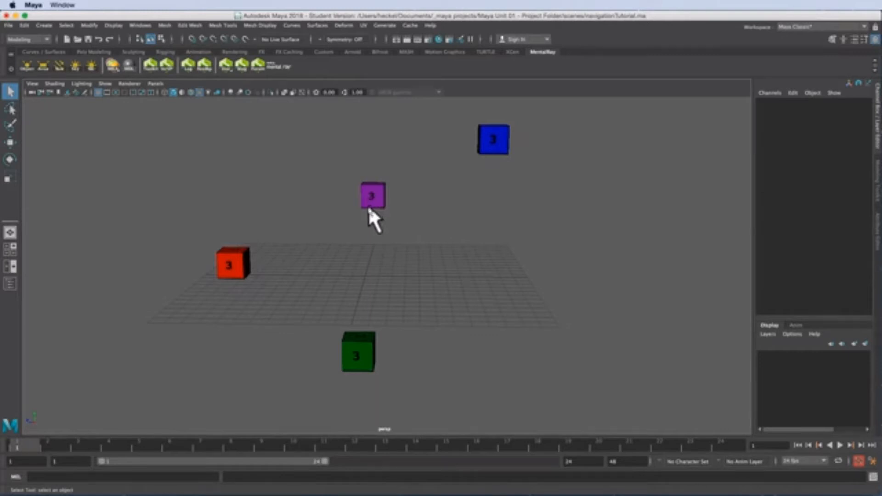
mouse_move(479, 208)
left_mouse_down("alt")
mouse_move(442, 219)
mouse_move(297, 197)
mouse_move(434, 211)
mouse_move(527, 199)
mouse_move(410, 215)
mouse_move(335, 199)
mouse_move(270, 209)
mouse_move(282, 213)
mouse_move(272, 199)
mouse_move(273, 277)
mouse_move(400, 282)
mouse_move(419, 269)
mouse_move(485, 169)
mouse_move(463, 147)
mouse_move(345, 191)
mouse_move(347, 248)
mouse_move(480, 215)
left_mouse_up("alt")
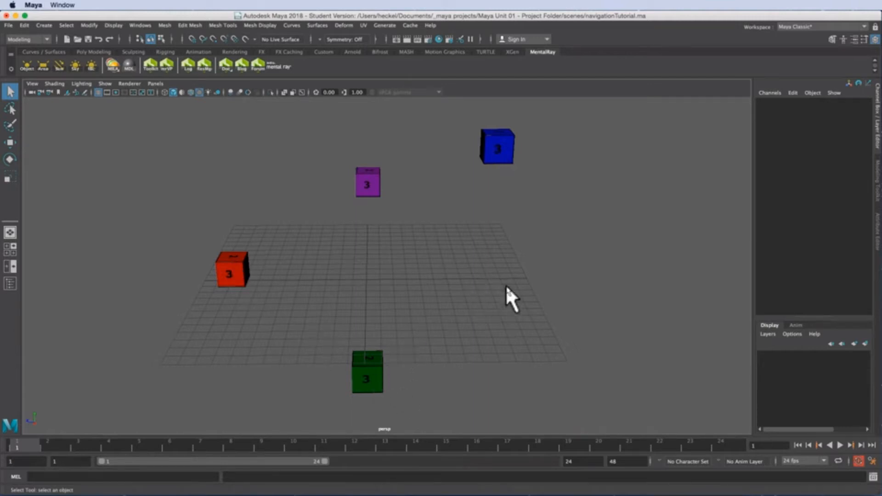
left_click_drag(534, 250, 226, 231, "alt")
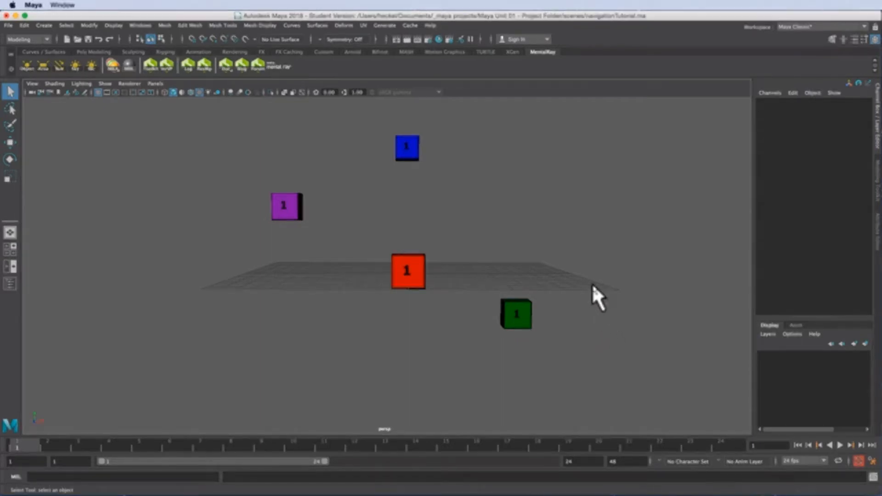
left_click_drag(592, 283, 408, 202, "alt")
left_click_drag(498, 295, 523, 313, "alt")
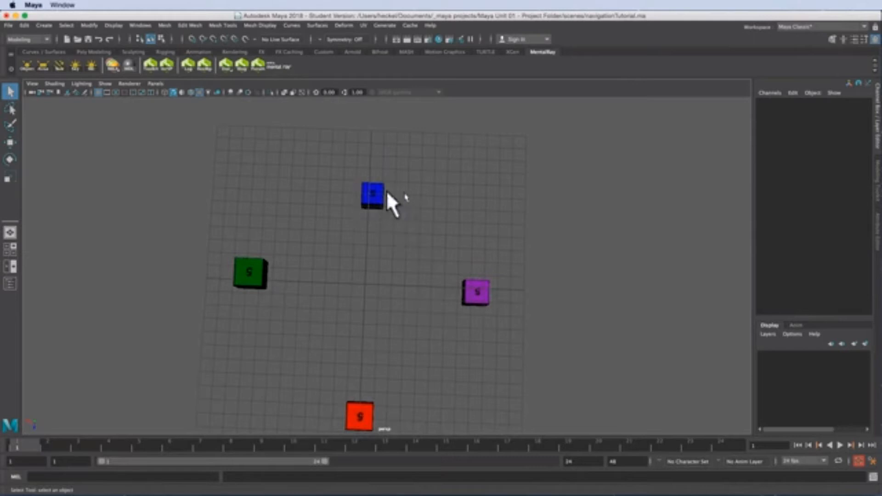
left_click_drag(470, 244, 487, 252, "alt")
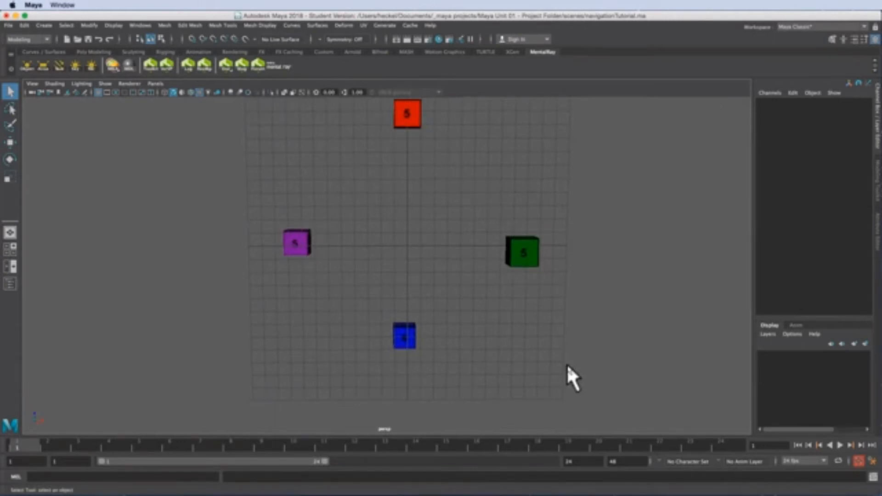
left_click_drag(600, 286, 478, 282, "alt")
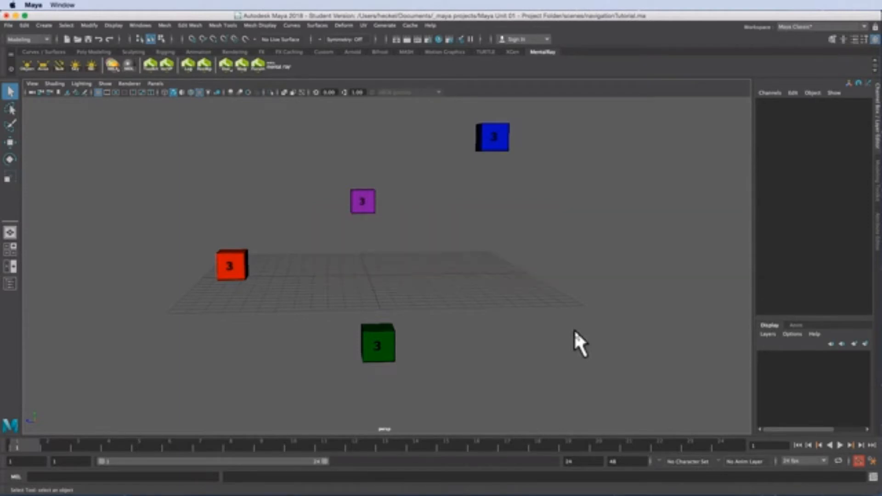
middle_click_drag(543, 294, 727, 306, "alt")
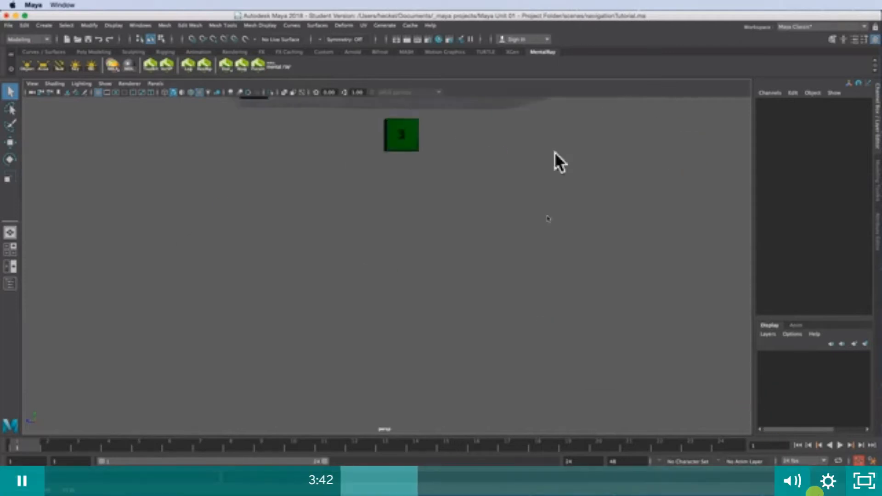
left_click(829, 482)
left_click(828, 445)
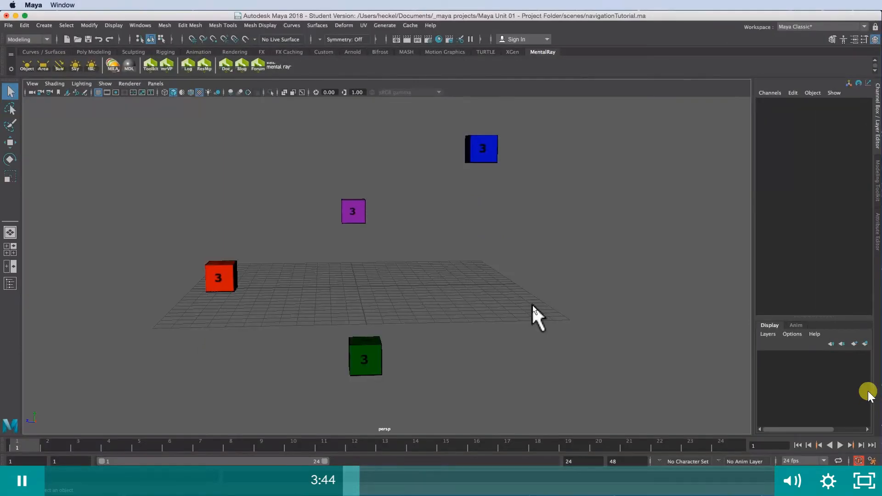
left_click(488, 301)
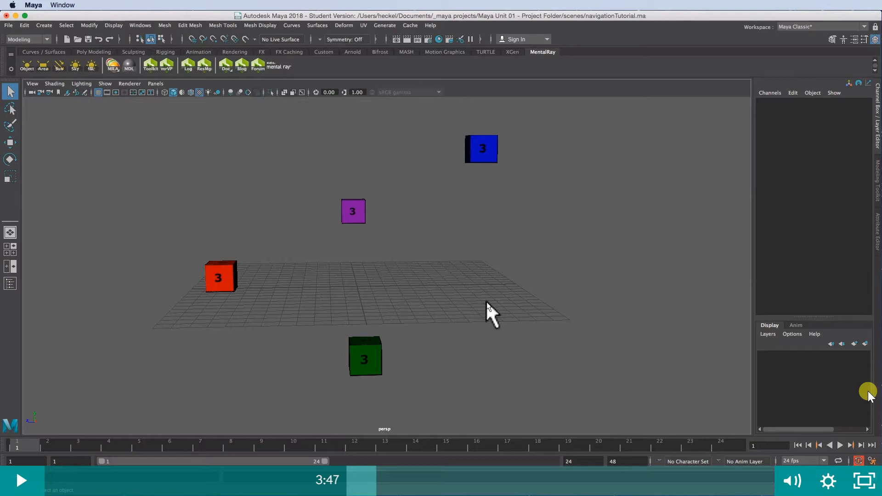
left_click(486, 300)
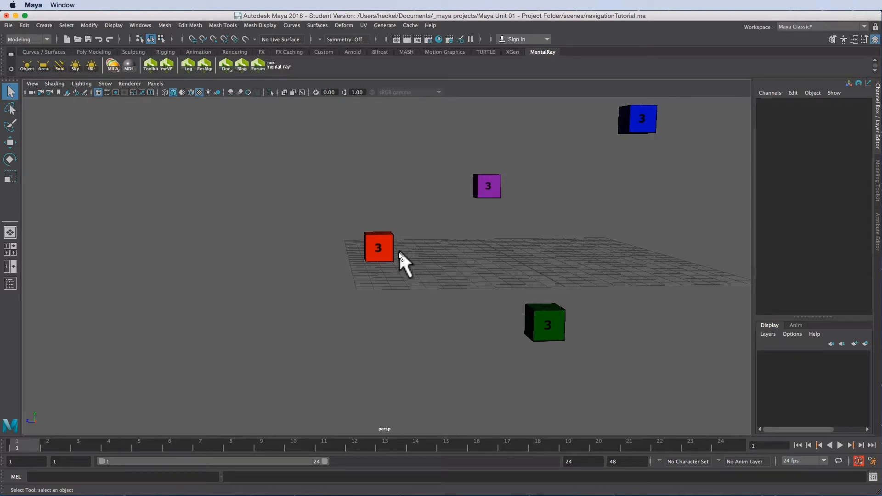
- Dolly in on the red cube's face 3, pan it to the middle of the view, and frame all the cubes again
right_click_drag(290, 257, 290, 257, "alt")
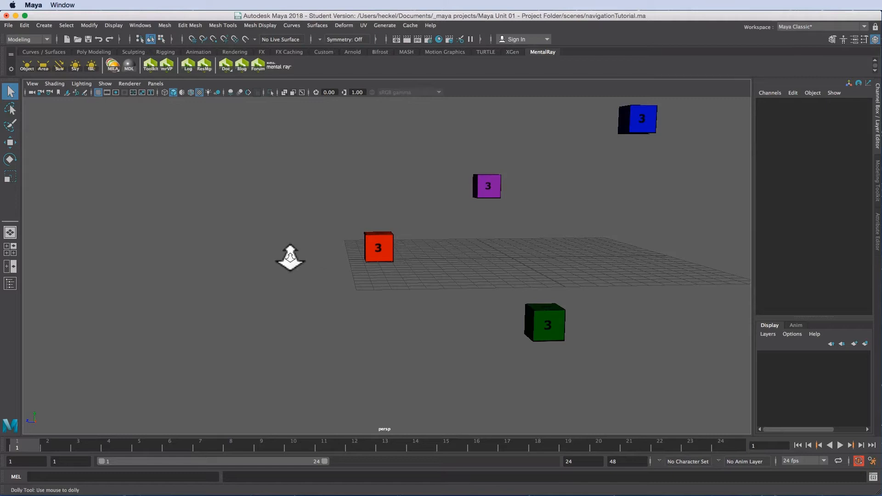
right_click_drag(290, 257, 701, 274, "alt")
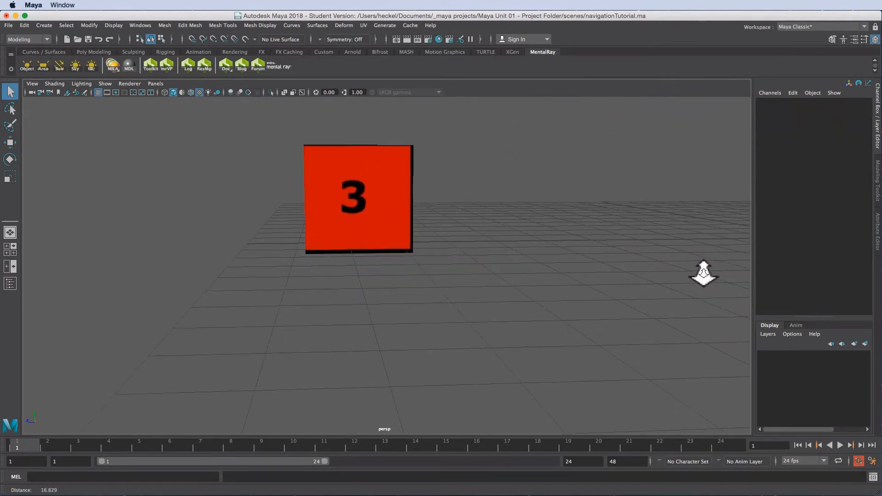
right_click_drag(376, 273, 375, 246, "alt")
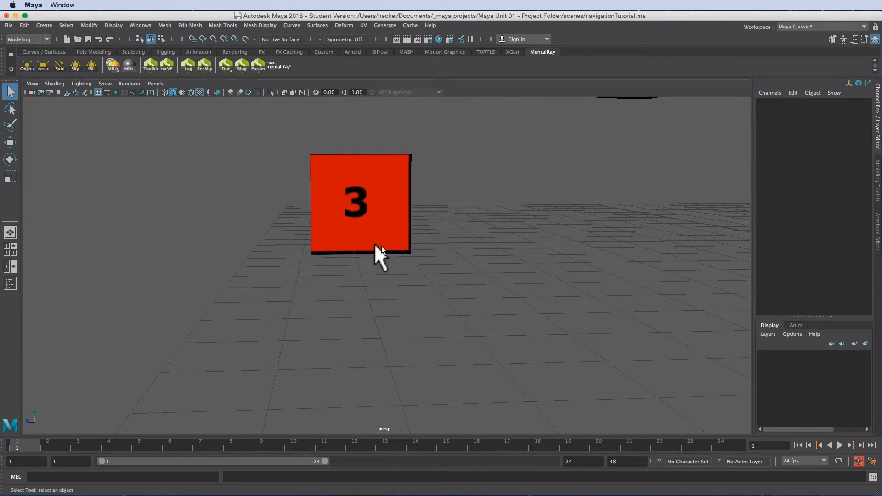
right_click_drag(483, 256, 749, 231, "alt")
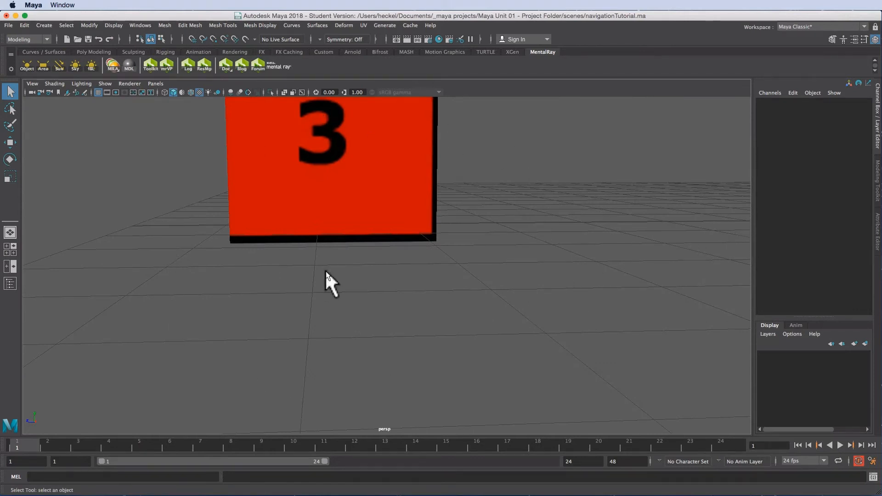
middle_click_drag(361, 271, 409, 357, "alt")
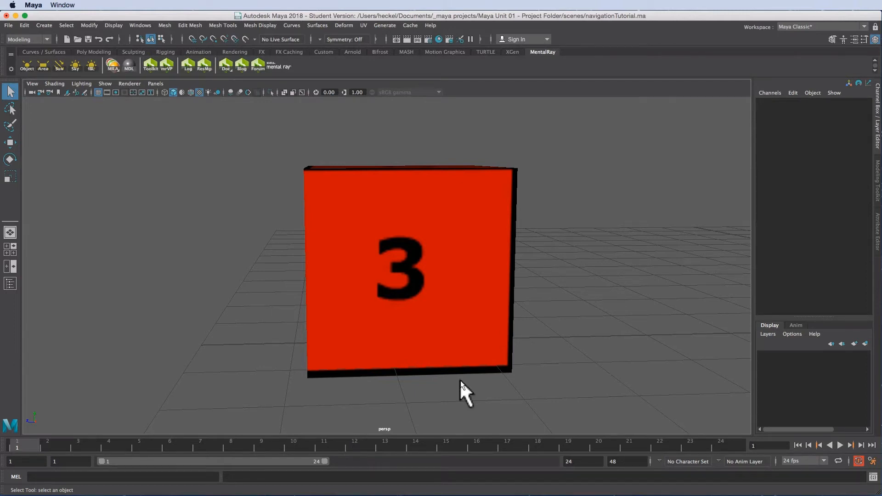
key("a")
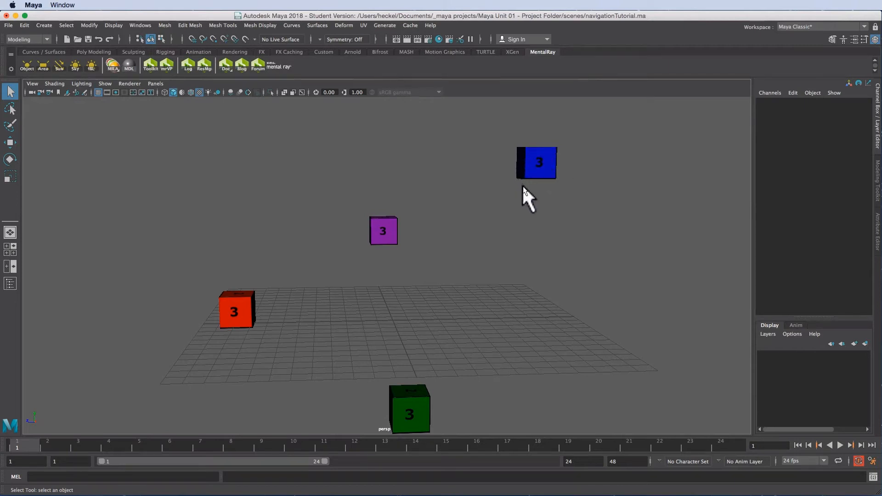
- Centre the blue cube, dolly in until its face 3 nearly fills the view's height, and frame all the cubes again
middle_click_drag(607, 192, 467, 288, "alt")
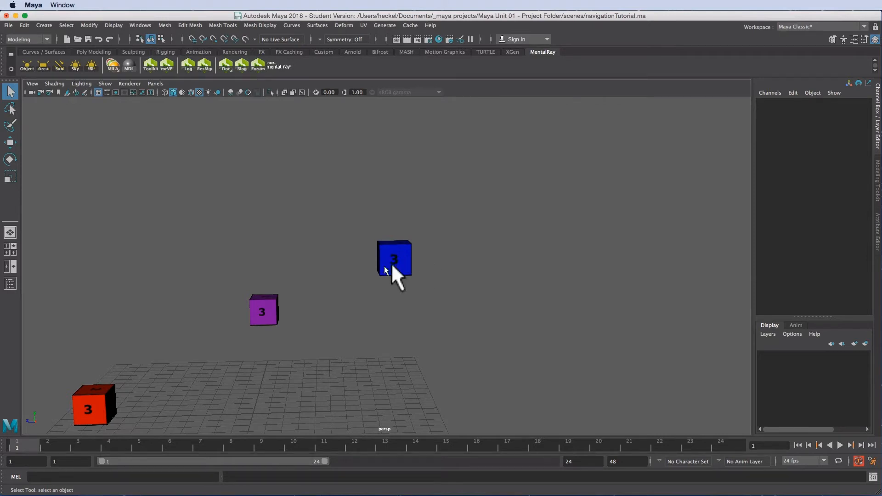
right_click_drag(336, 267, 861, 250, "alt")
right_click_drag(150, 252, 276, 268, "alt")
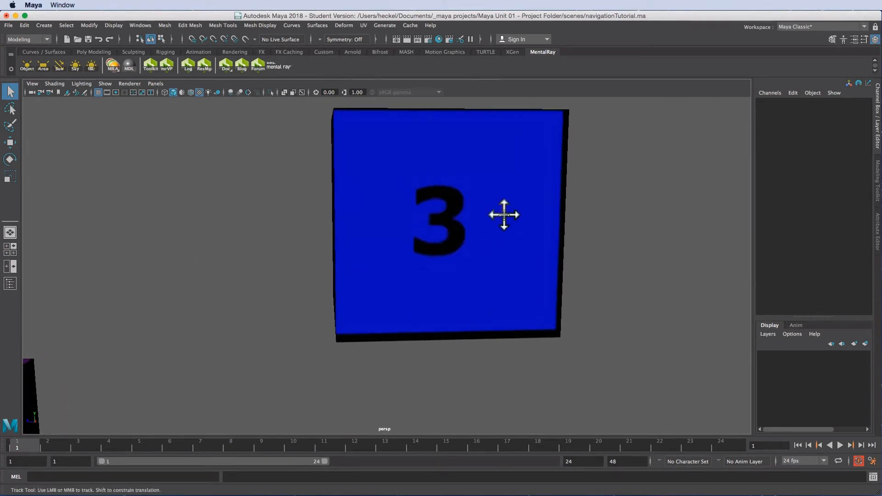
middle_click_drag(504, 212, 473, 244, "alt")
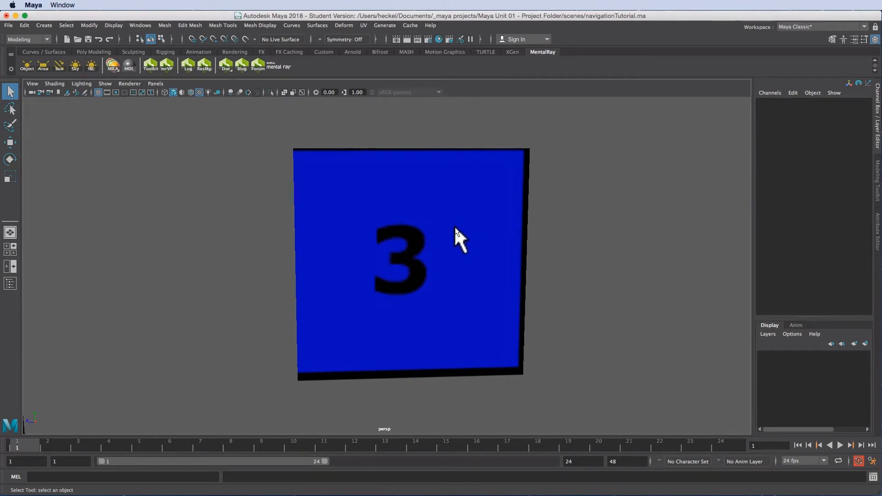
middle_click_drag(442, 236, 406, 228, "alt")
middle_click_drag(341, 239, 382, 232, "alt")
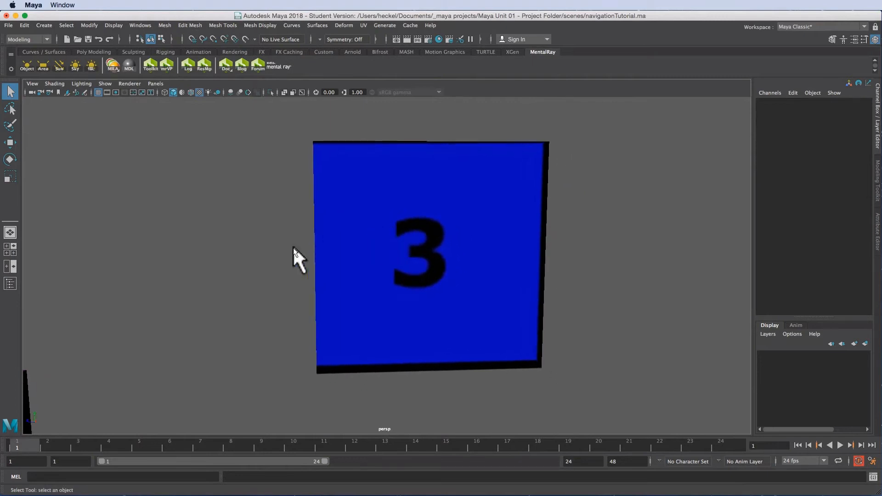
right_click_drag(337, 256, 430, 264, "alt")
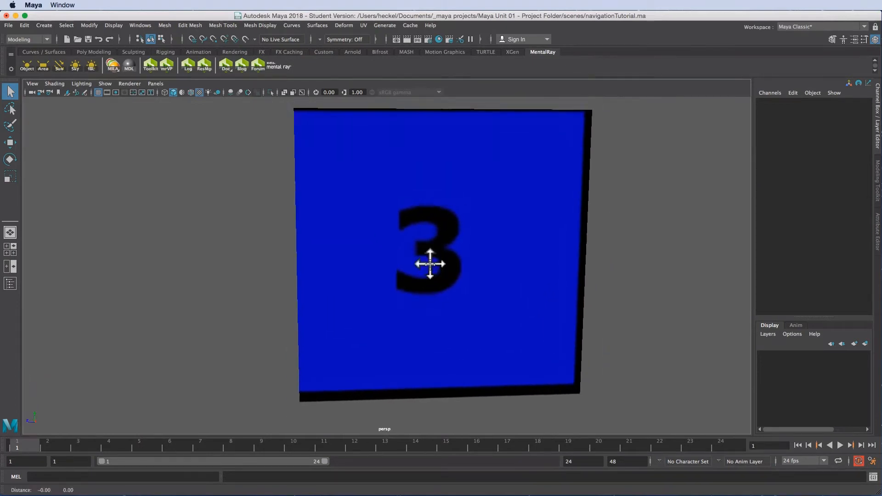
middle_click_drag(430, 263, 415, 266, "alt")
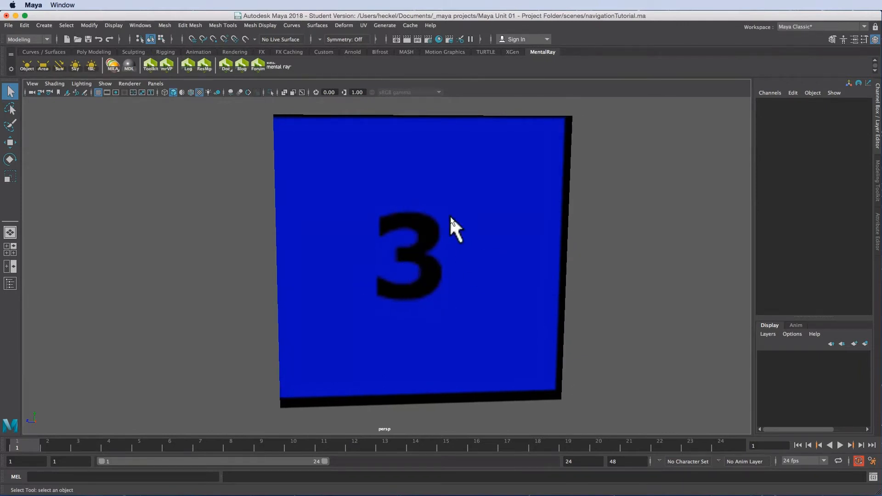
key("a")
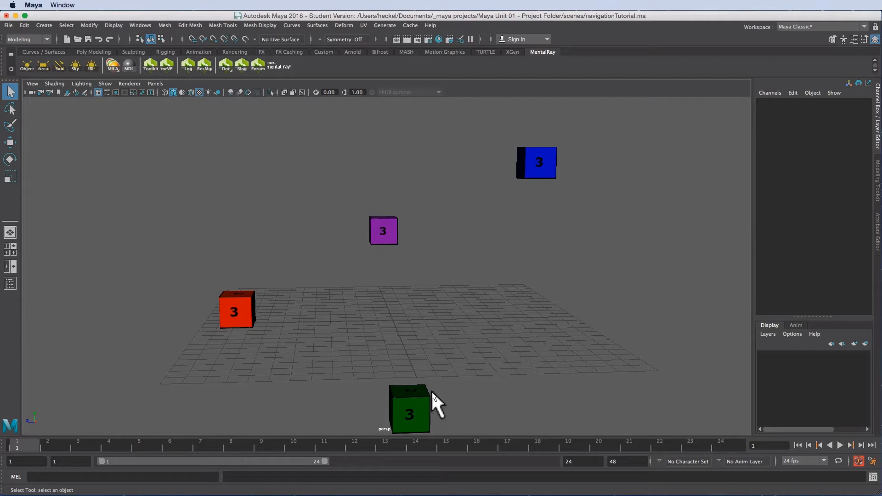
- Centre the green cube, dolly in until its face 3 fills much of the view, and frame all the cubes again
middle_click_drag(431, 390, 420, 258, "alt")
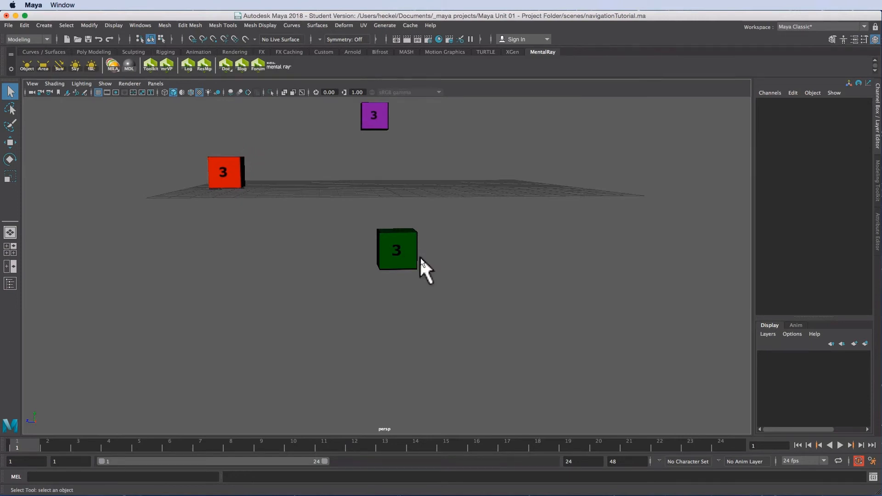
right_click_drag(230, 255, 648, 247, "alt")
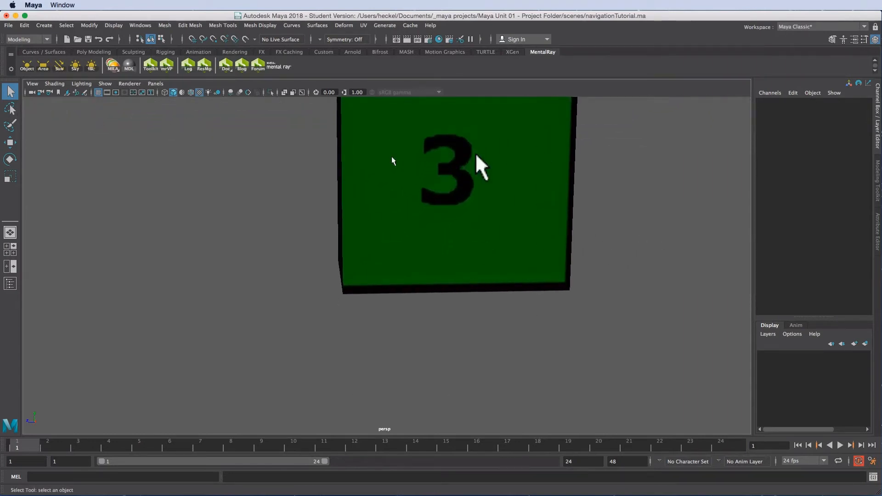
middle_click_drag(458, 183, 443, 217, "alt")
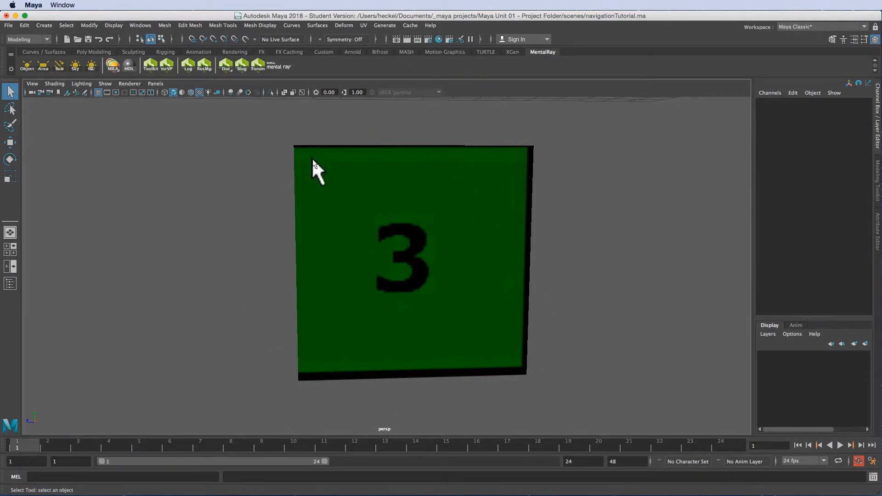
key("a")
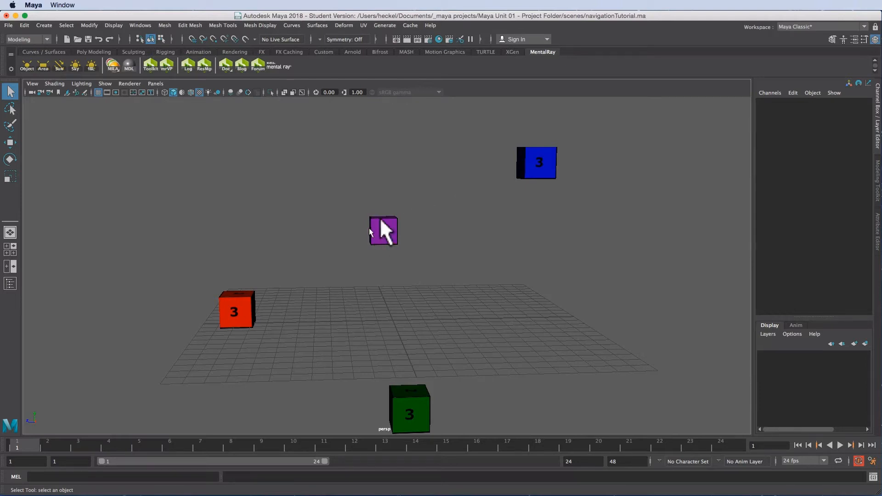
- Frame the purple cube, orbit from its face 3 around to faces 6 and 4, and frame all the cubes again
left_click(384, 232)
left_click(414, 276)
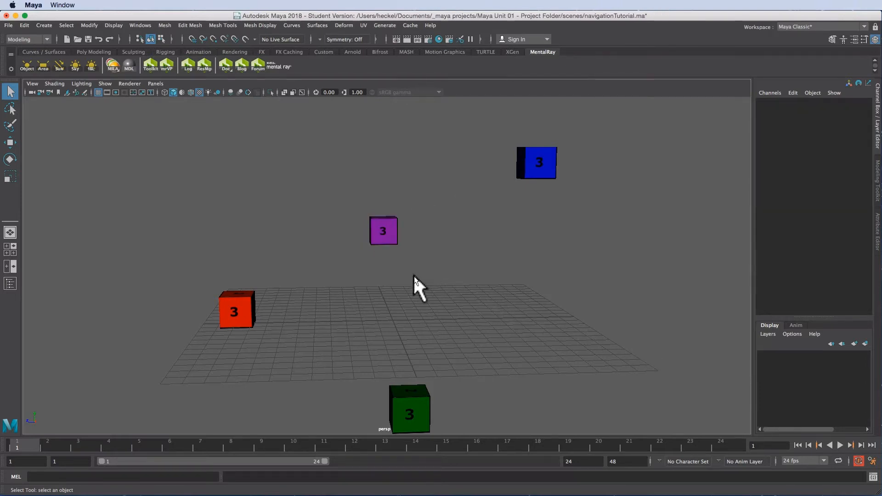
left_click(390, 227)
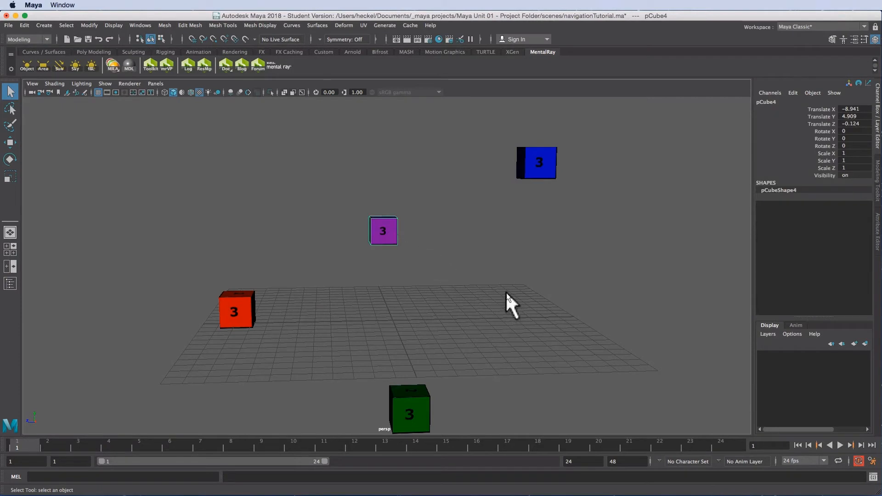
key("f")
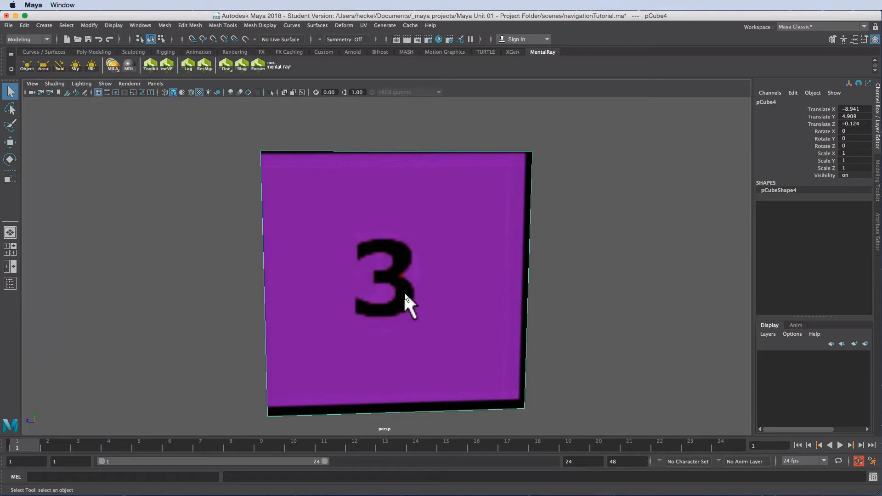
left_click_drag(427, 274, 407, 272, "alt")
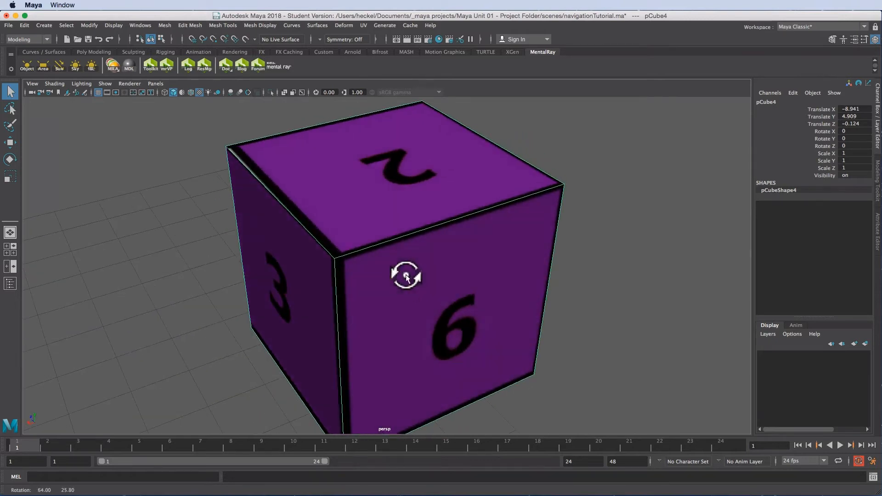
left_click_drag(513, 271, 448, 241, "alt")
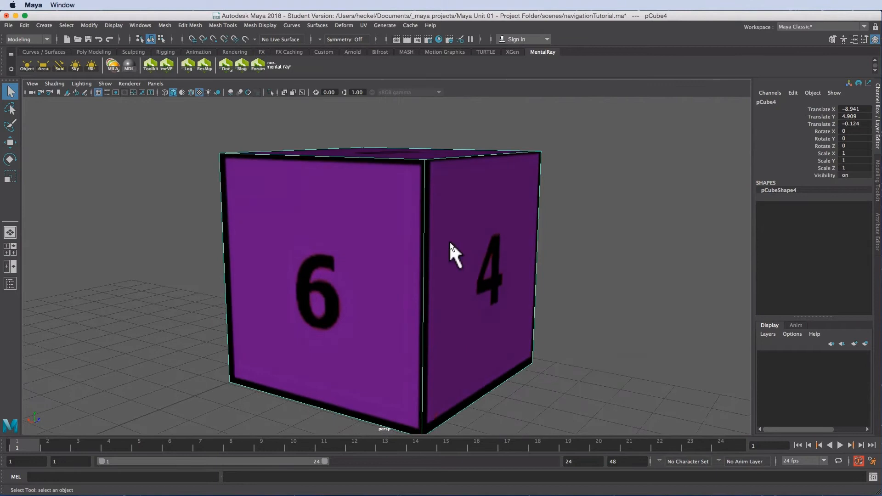
key("a")
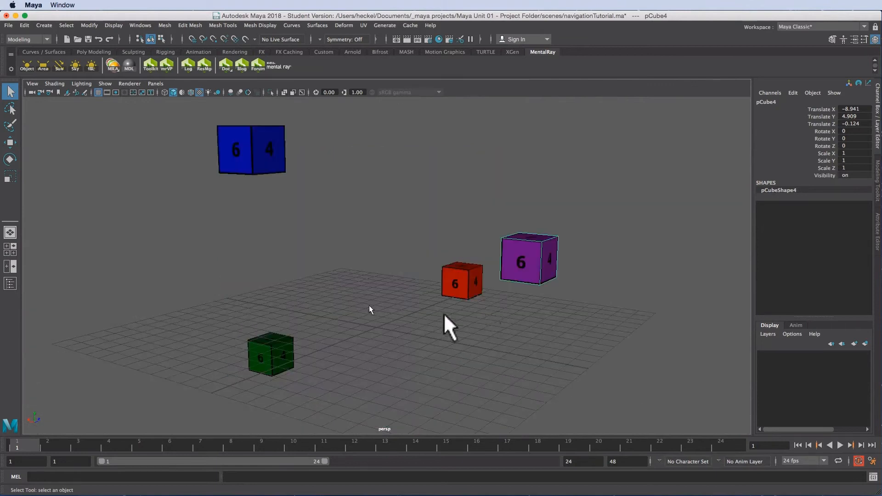
- Frame the green cube, orbit to look straight down on its face 2, and frame all the cubes again
left_click(270, 354)
key("f")
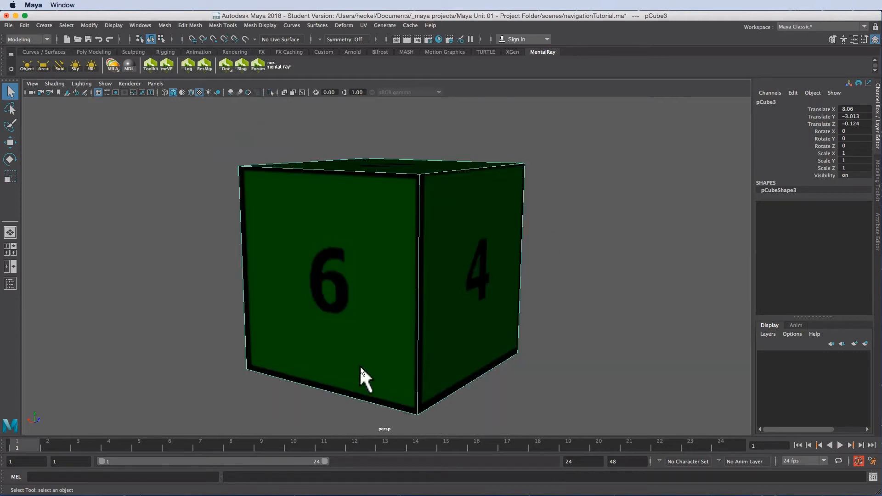
left_click_drag(485, 264, 207, 289, "alt")
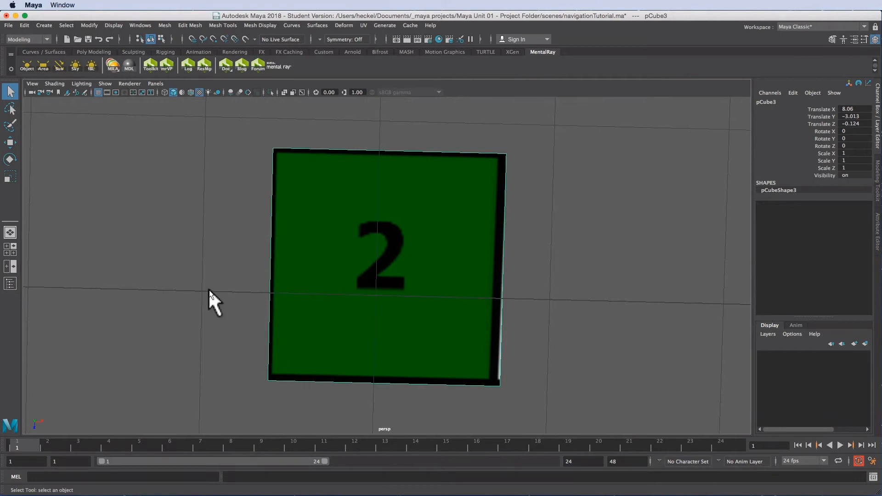
key("a")
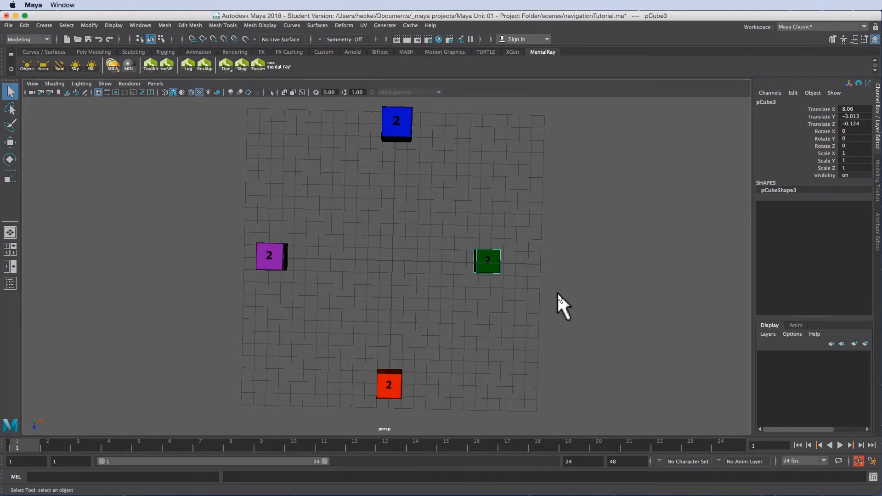
- Frame the red cube, orbit from its face 2 to face 6, and frame all the cubes again
left_click(395, 384)
key("f")
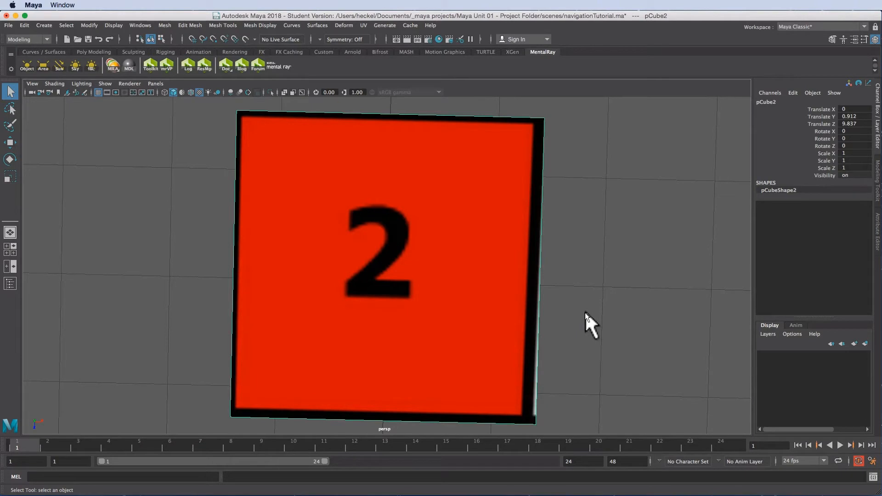
left_click_drag(575, 318, 467, 270, "alt")
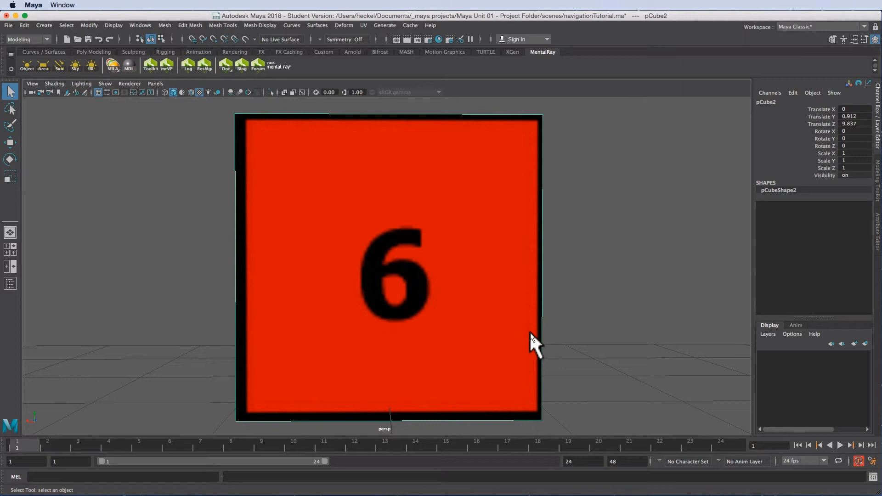
key("a")
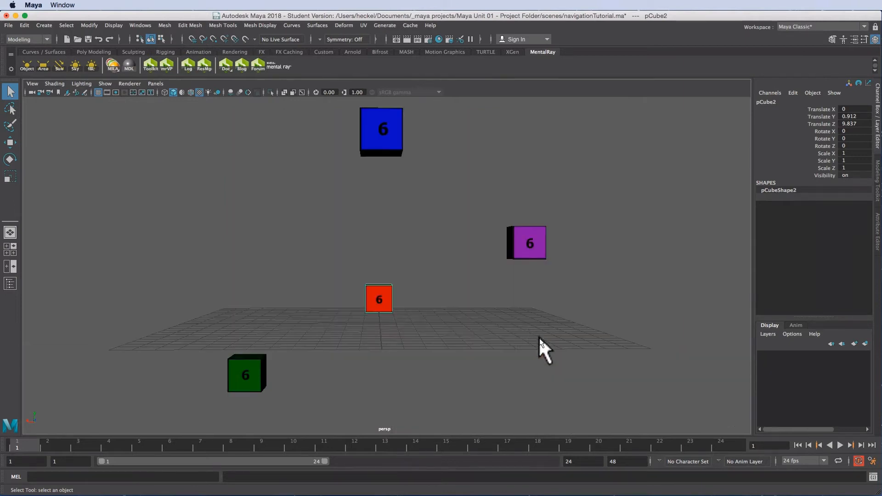
- Frame the purple cube, orbit from its face 6 to face 2, and frame all the cubes again
left_click(532, 248)
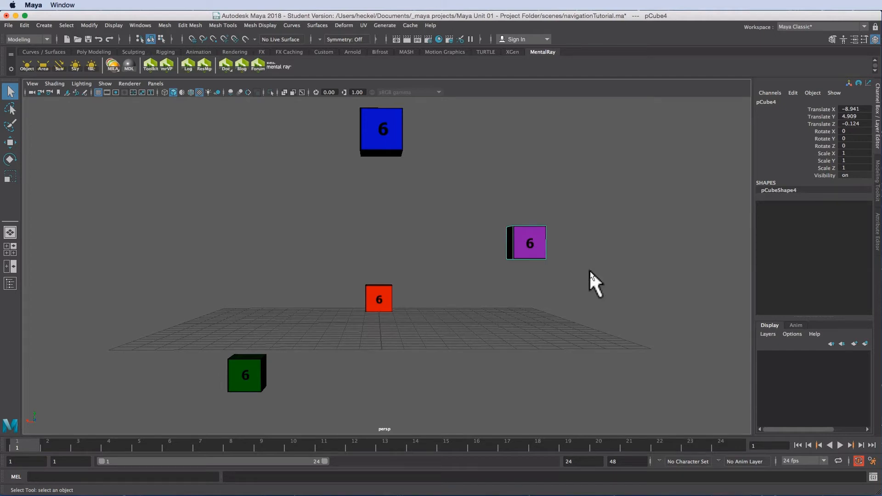
key("f")
left_click_drag(589, 268, 442, 349, "alt")
left_click_drag(388, 324, 364, 329, "alt")
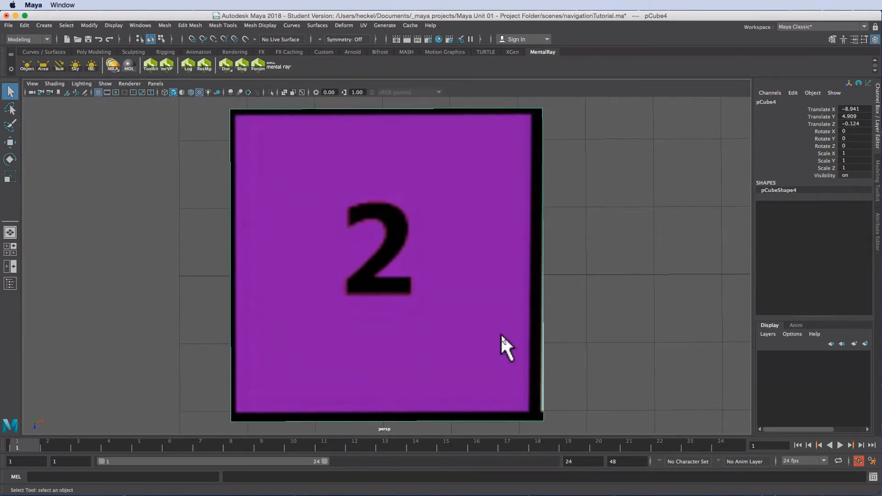
key("a")
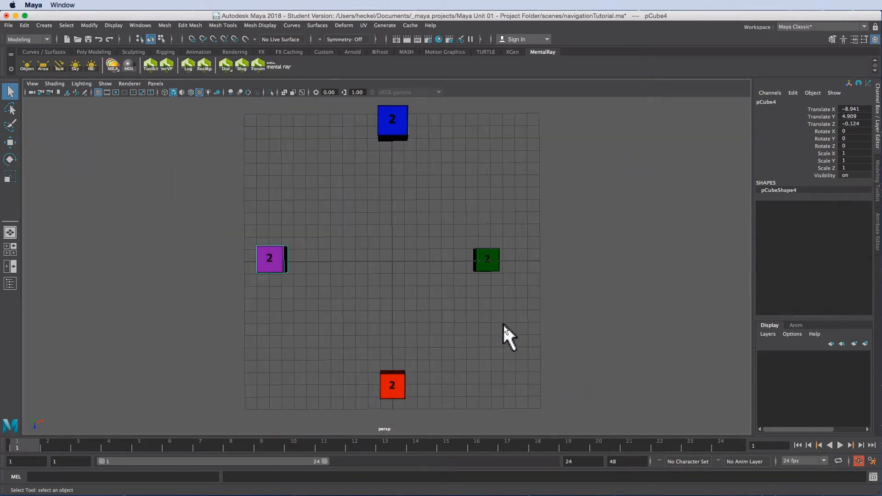
- Frame the green cube, orbit underneath to its face 5, and frame all the cubes again
left_click(488, 260)
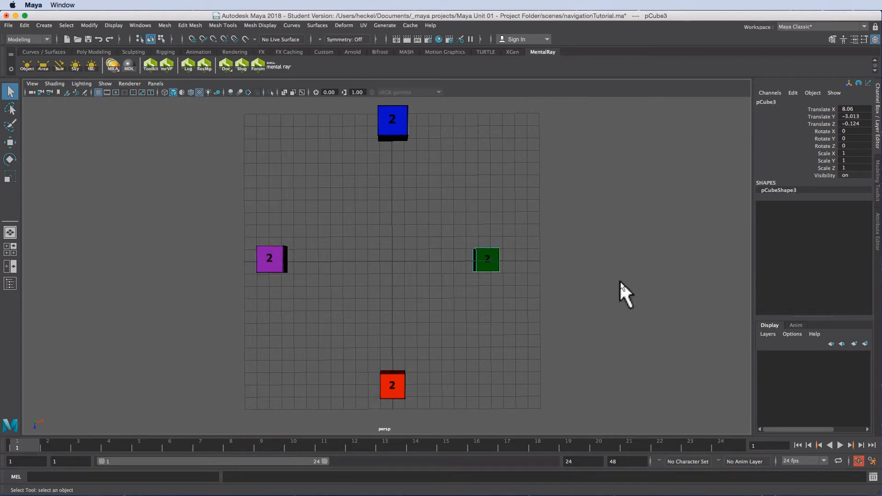
key("f")
left_click_drag(518, 278, 498, 285, "alt")
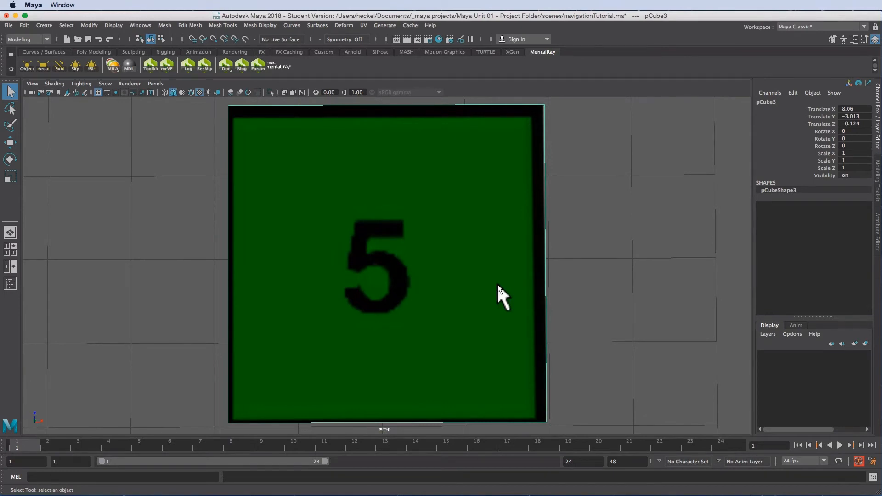
key("a")
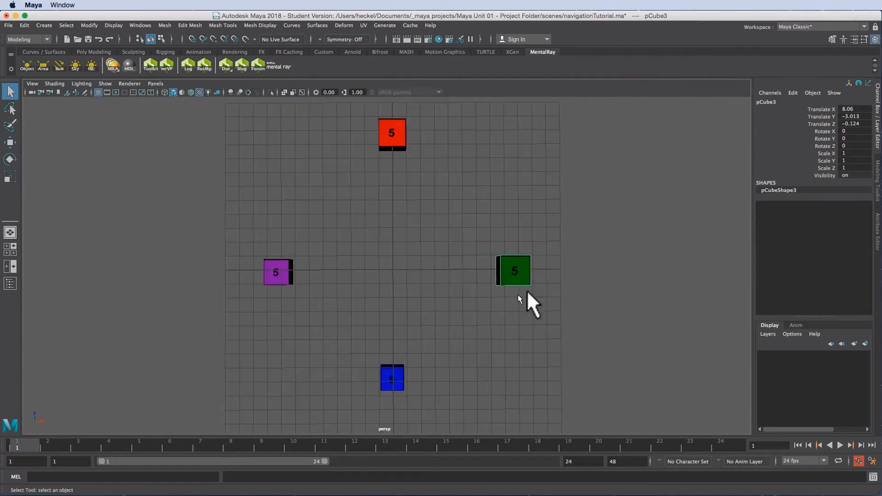
- Orbit the perspective view to an angle showing faces 1, 2 and 3 of all four cubes, and pan the scene
left_click_drag(544, 326, 415, 308, "alt")
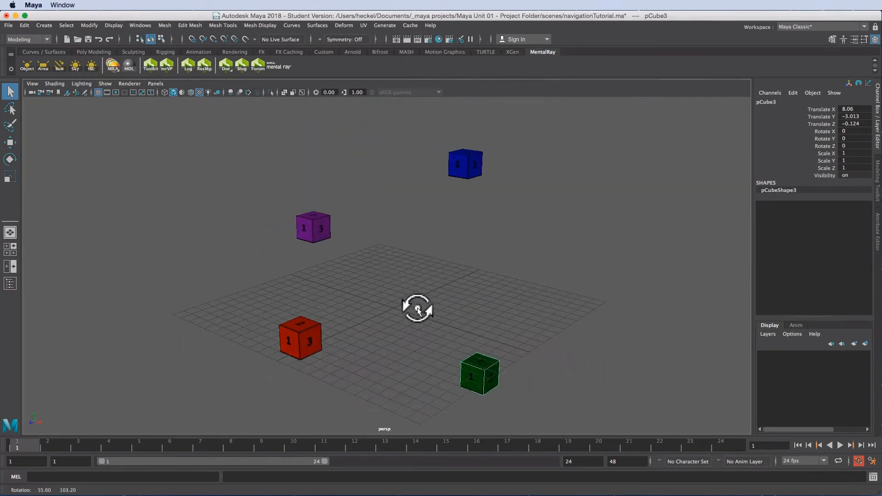
left_click_drag(467, 255, 466, 270, "alt")
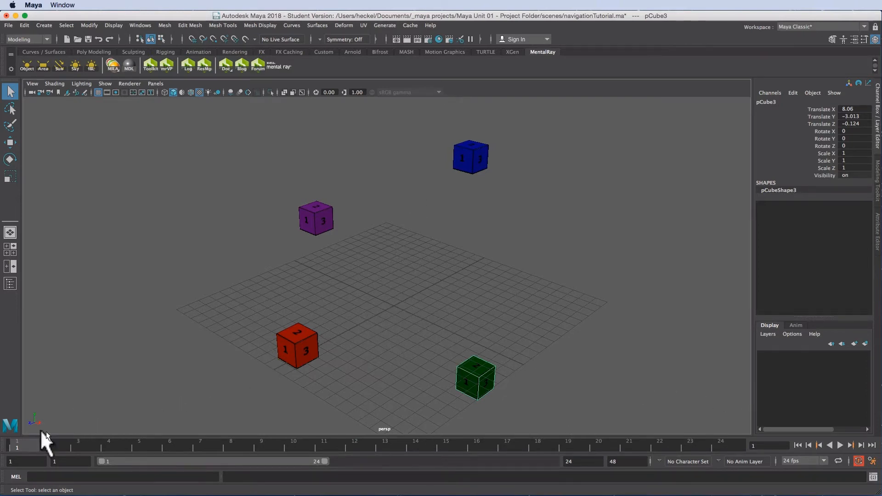
middle_click_drag(446, 324, 433, 285, "alt")
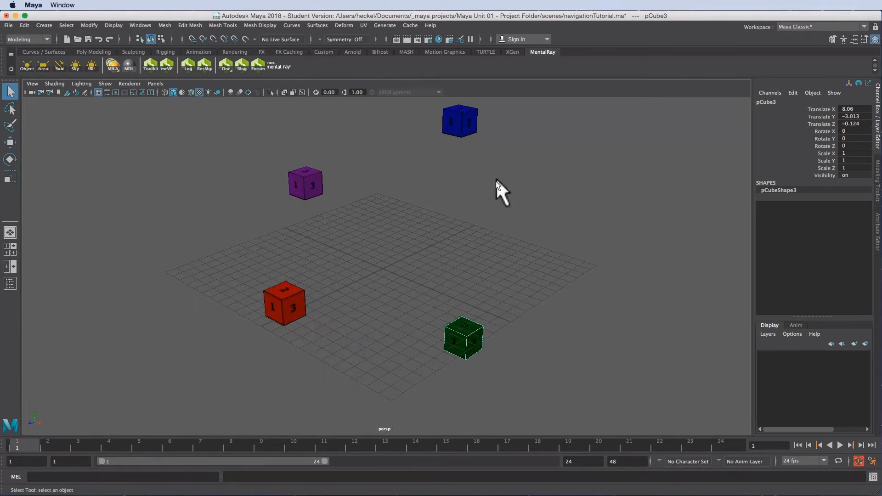
mouse_move(501, 255)
middle_mouse_down("alt")
mouse_move(512, 260)
mouse_move(508, 267)
middle_mouse_up("alt")
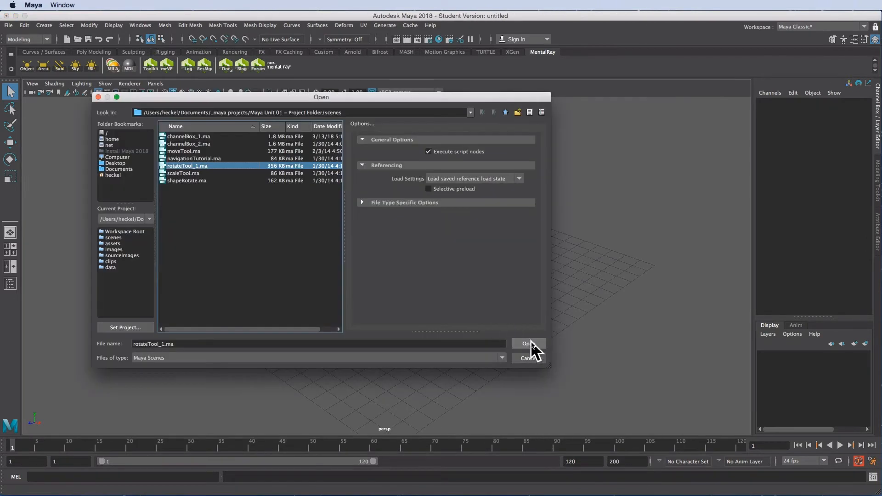
- Open the scene rotateTool_1.ma from the project's scenes folder without saving the untitled scene
left_click(531, 340)
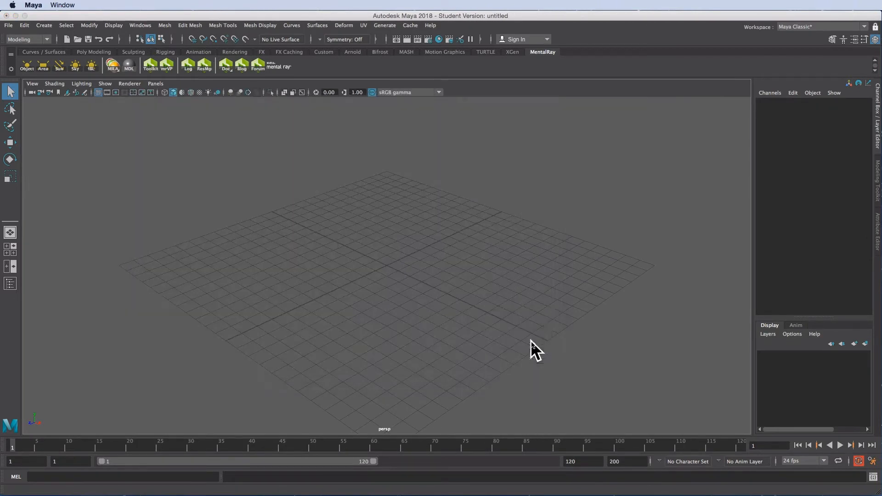
left_click_drag(593, 299, 381, 210)
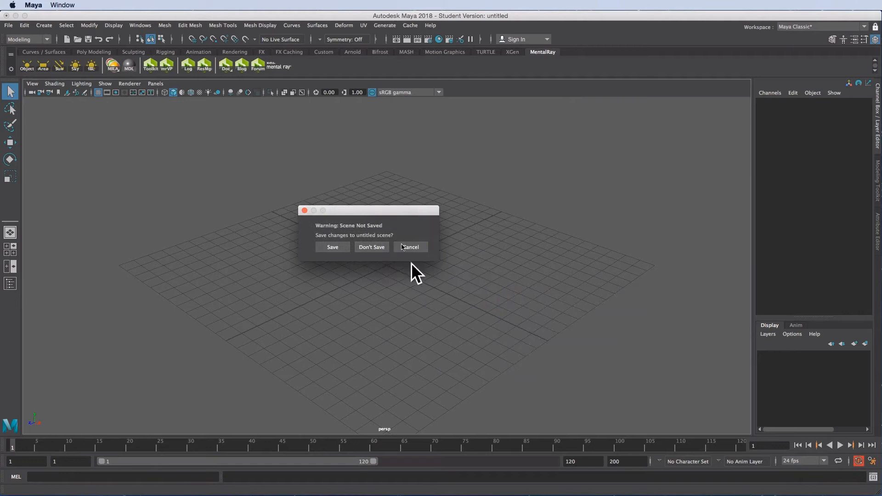
left_click(371, 247)
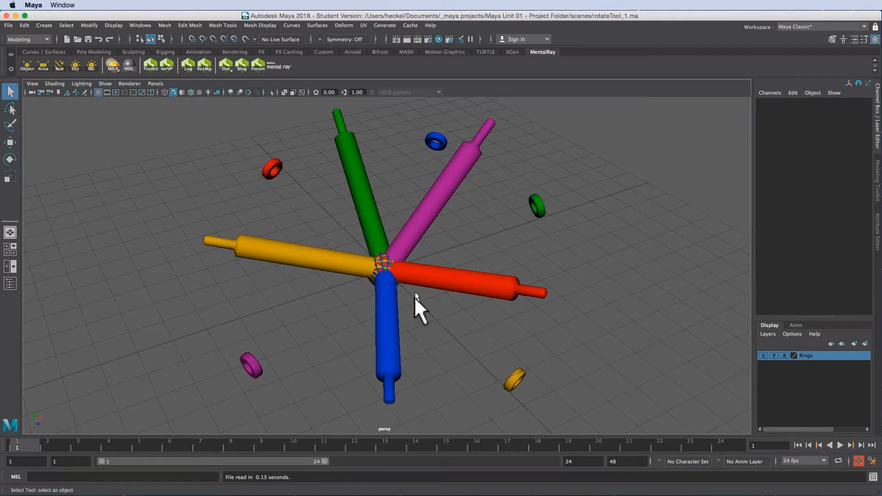
- Activate the Rotate tool on the red arm, set its Rotate X, Y and Z to 0, and reselect the arm
left_click(432, 277)
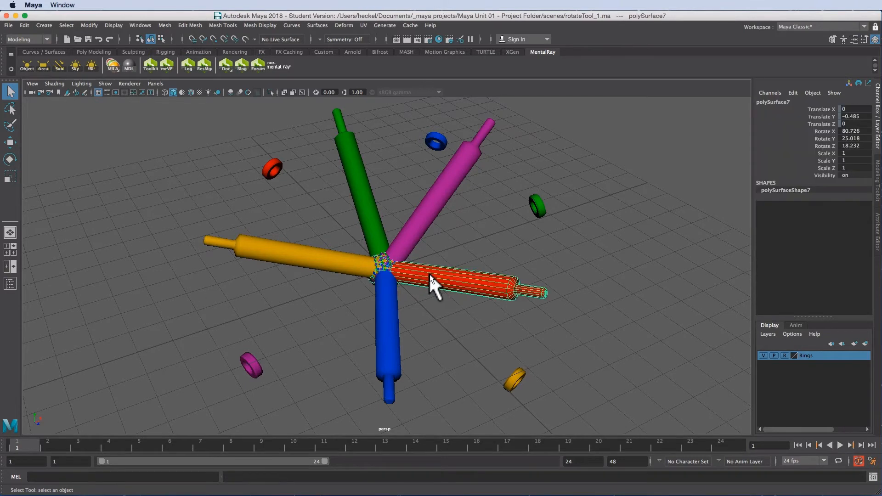
left_click(10, 160)
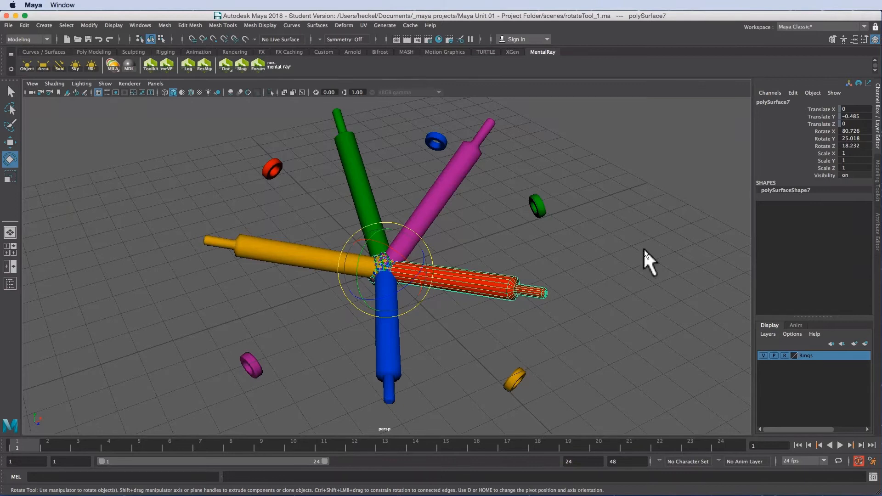
double_click(855, 131)
type("0")
key("Return")
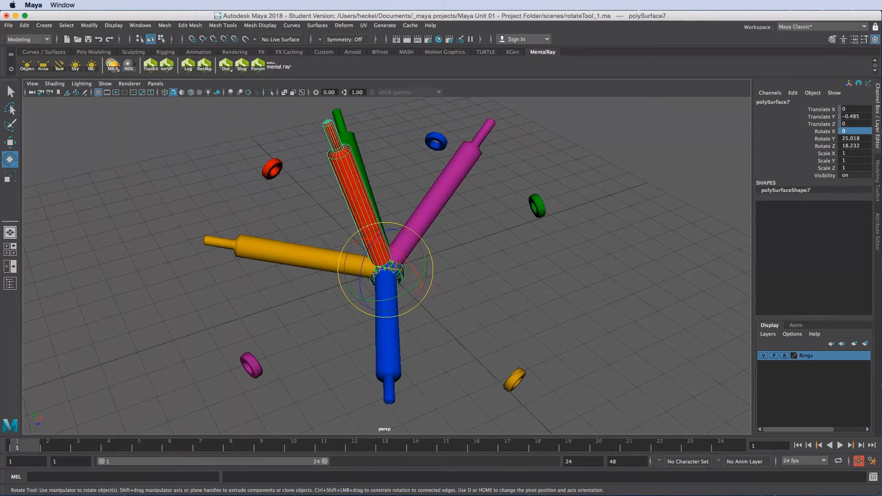
double_click(856, 139)
type("0")
key("Return")
double_click(865, 146)
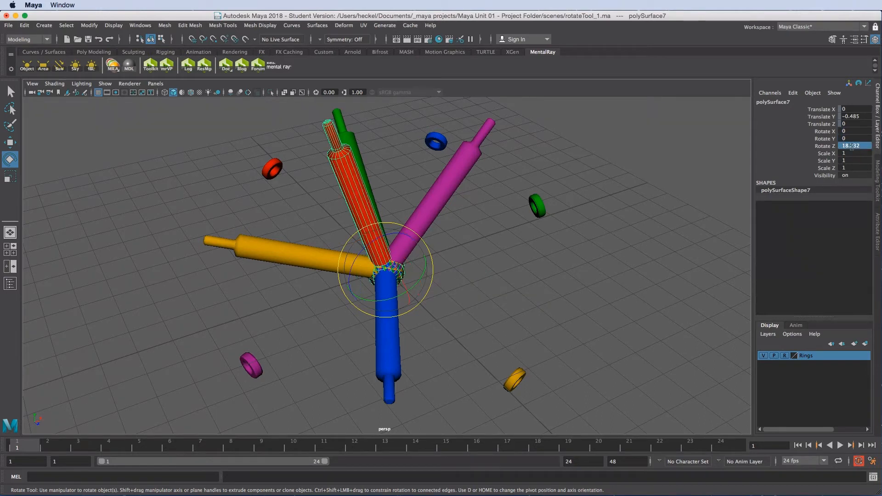
type("0")
key("Return")
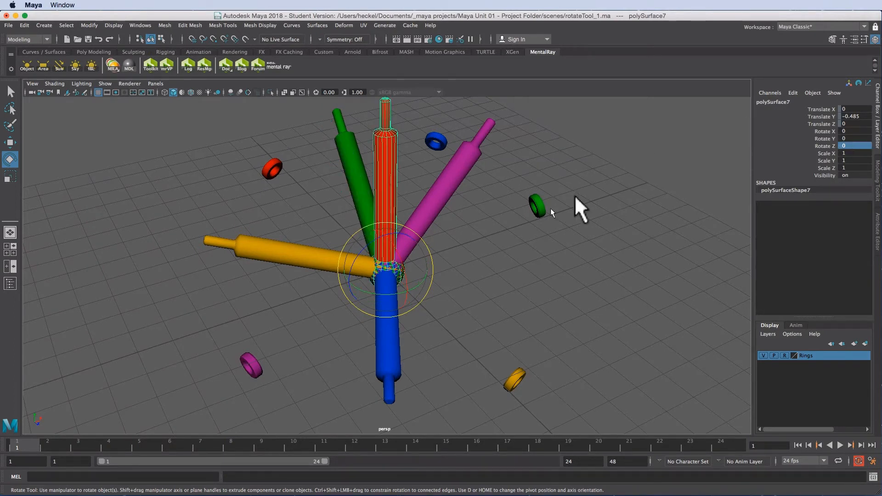
left_click(479, 219)
left_click(386, 148)
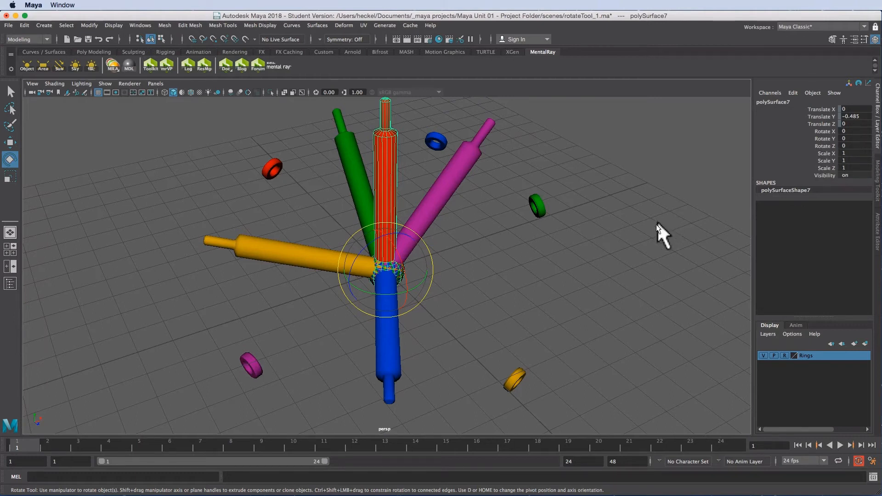
- Reselect the red arm with the Rotate tool and rotate it about its X axis to about −50°
left_click(10, 91)
left_click(417, 266)
left_click(384, 187)
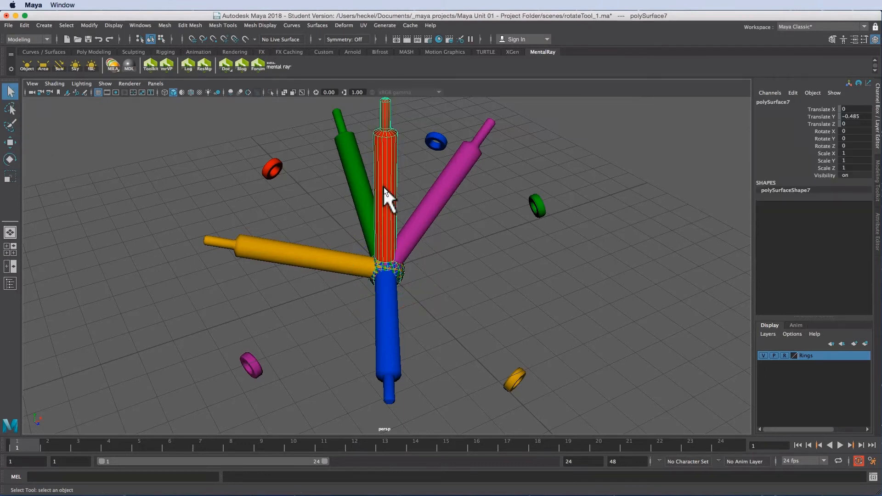
left_click(10, 160)
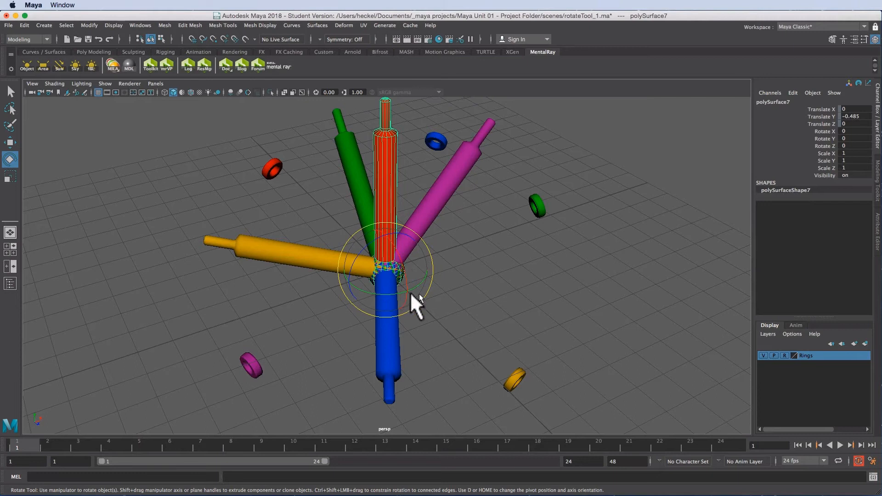
left_click_drag(400, 257, 376, 232)
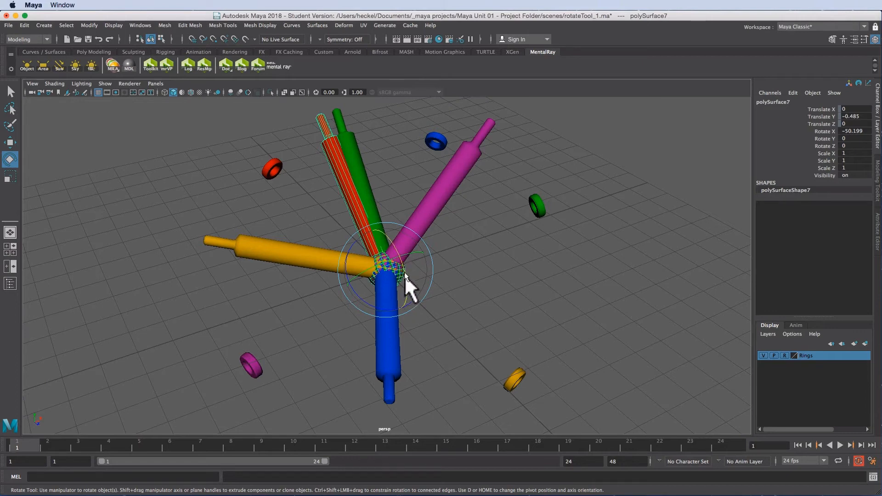
- Rotate the red arm about X to about 71°, and turn it around the Y ring to a Rotate Y of about −21°
left_click(547, 263)
left_click(342, 174)
left_click_drag(385, 234, 411, 298)
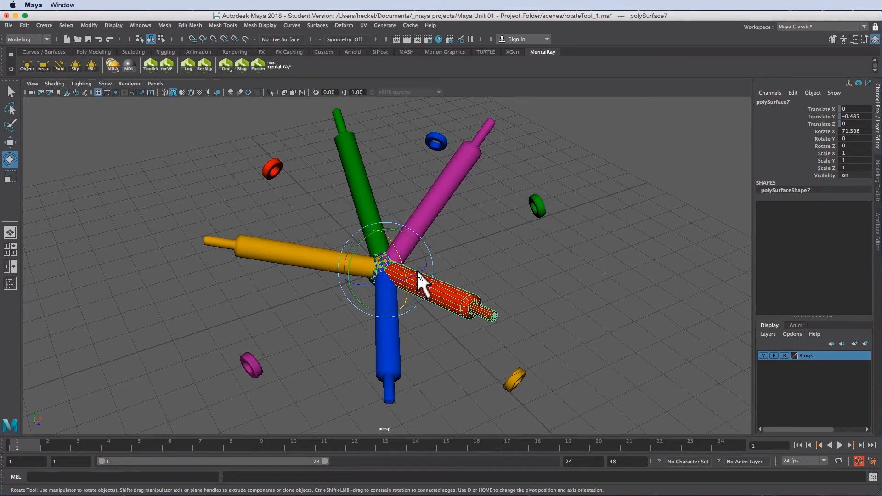
left_click_drag(368, 283, 355, 284)
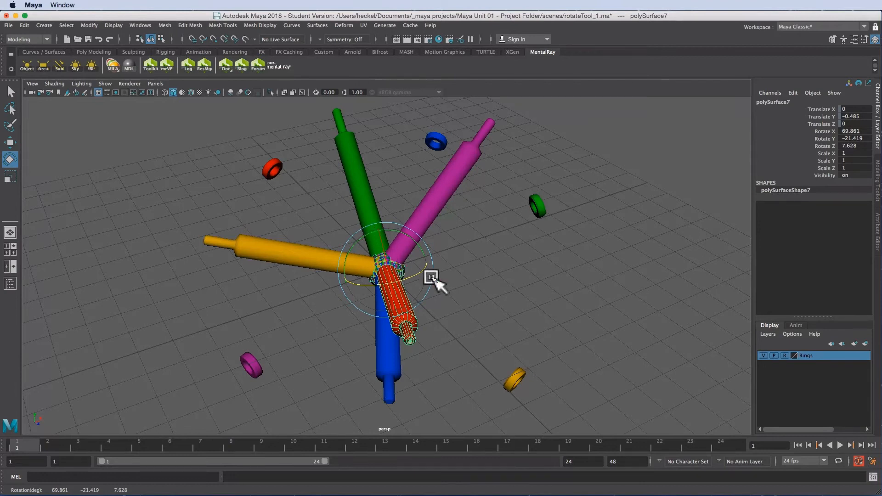
- Reset the red arm's Rotate X, Y and Z together to 0
left_click(860, 159)
double_click(864, 130)
left_click_drag(865, 129, 865, 144)
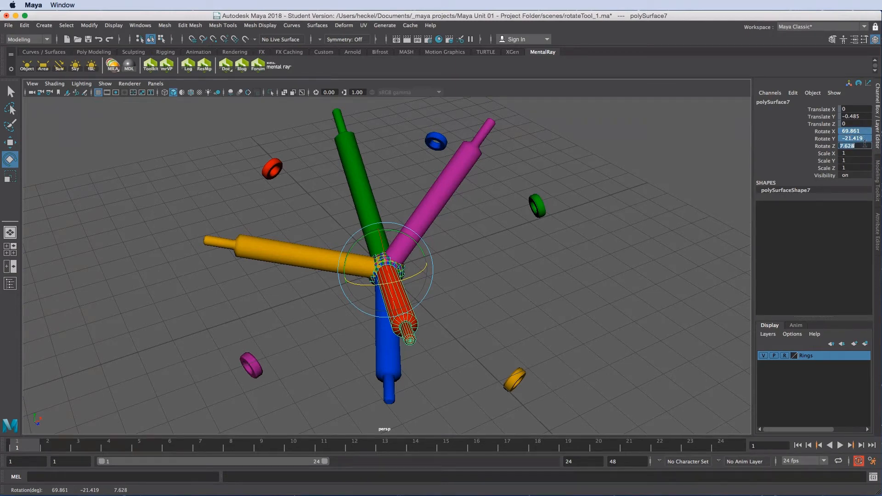
type("0")
key("Return")
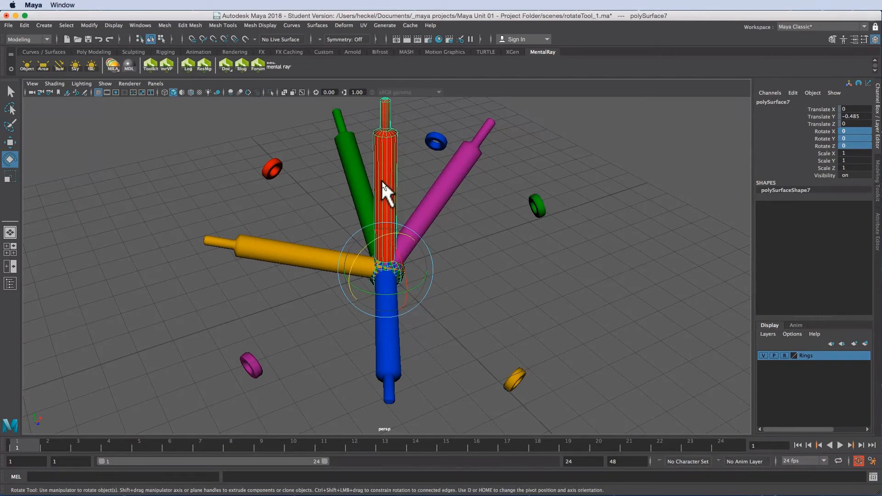
- Reselect the red arm and rotate it about Z only, first to about 42° and back the other way to about −22°
left_click(510, 272)
left_click(394, 210)
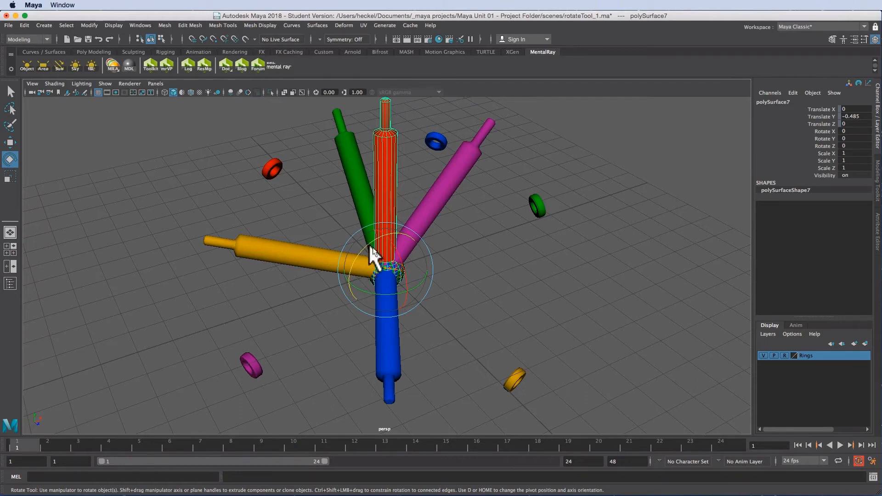
left_click_drag(370, 247, 349, 267)
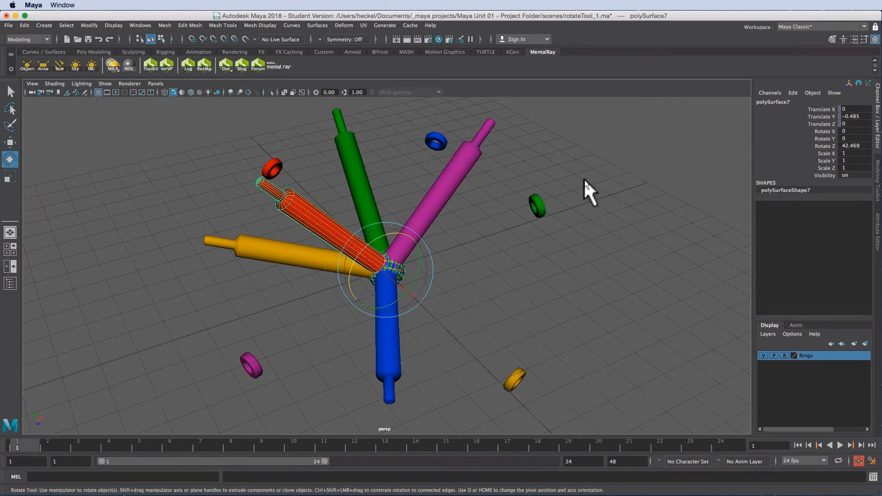
left_click_drag(379, 238, 423, 231)
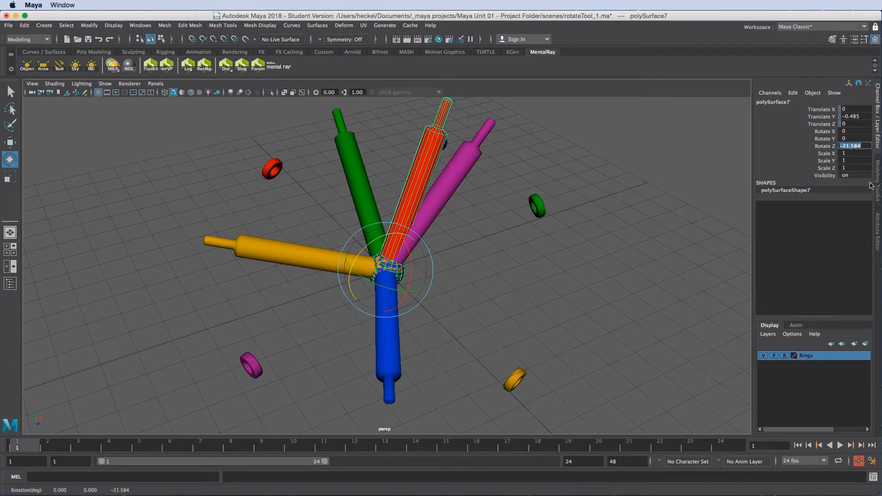
- Set the red arm's Rotate Z to 0
double_click(856, 146)
type("0")
key("Return")
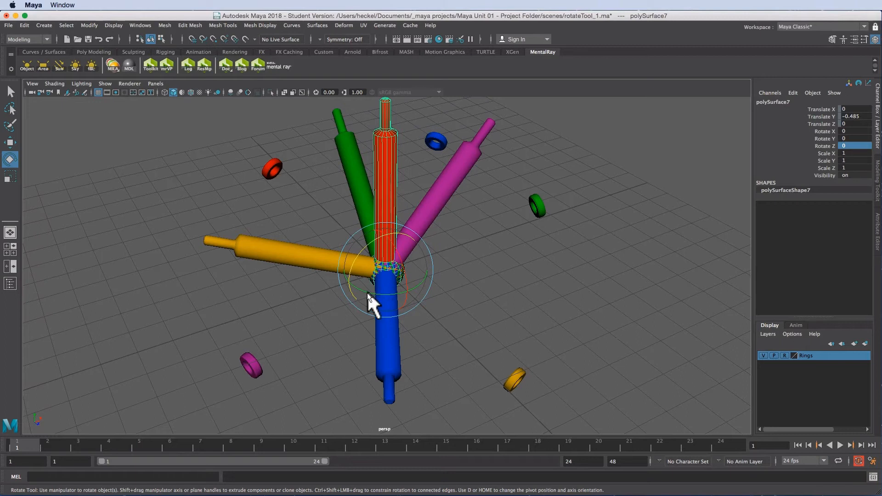
- Rotate the red arm about Y to about 21°, and set its Rotate Y back to 0
left_click_drag(366, 291, 398, 292)
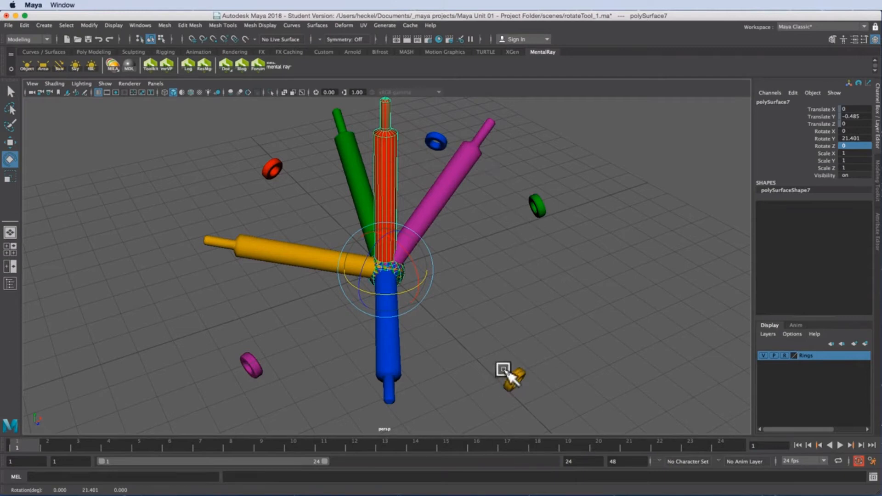
double_click(851, 138)
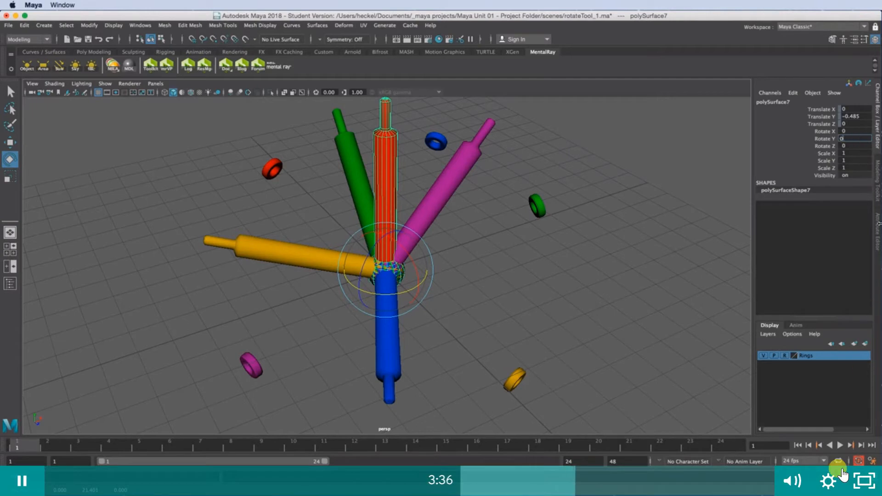
left_click(840, 482)
left_click(847, 425)
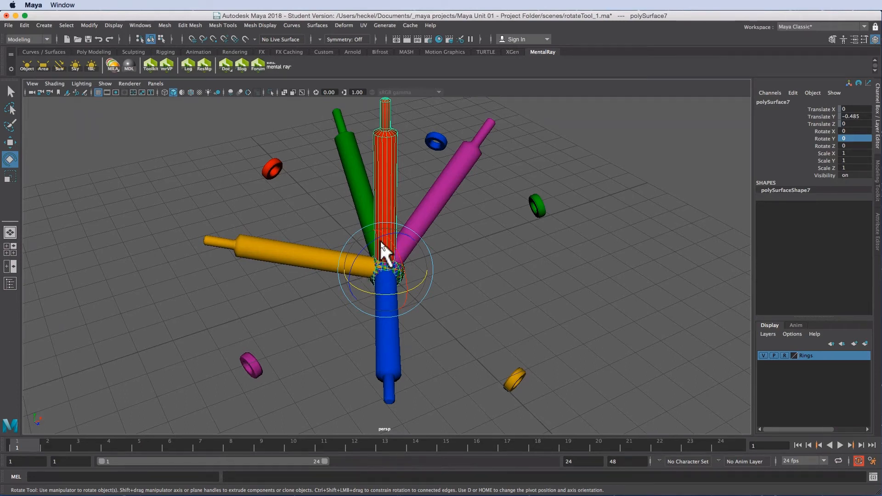
- Rotate the red arm freely to about −70°, −23°, 89° in X, Y, Z so its tip enters the red ring
left_click_drag(381, 263, 405, 282)
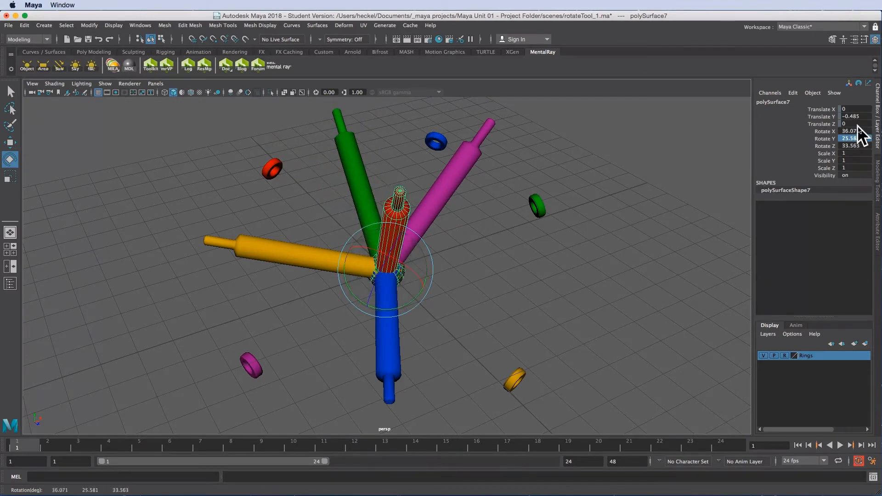
mouse_move(390, 280)
left_mouse_down()
mouse_move(388, 261)
mouse_move(399, 259)
mouse_move(383, 266)
mouse_move(407, 239)
mouse_move(430, 244)
mouse_move(420, 269)
mouse_move(380, 271)
mouse_move(347, 247)
mouse_move(383, 269)
left_mouse_up()
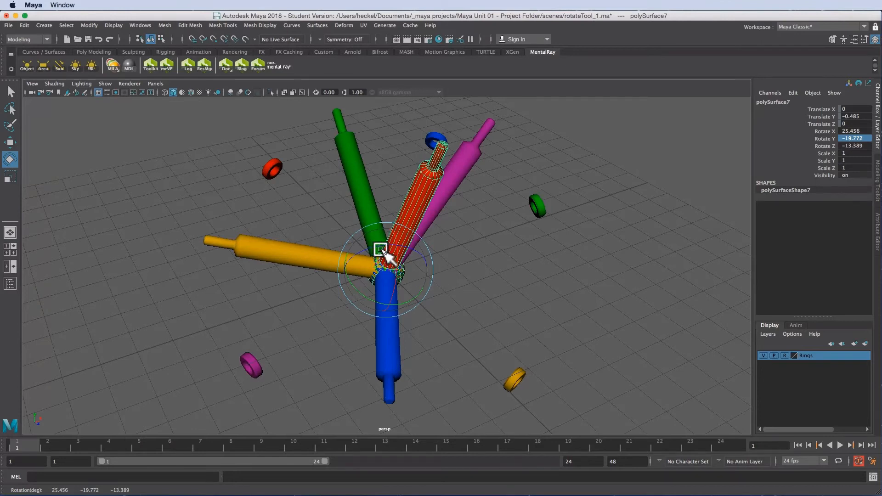
left_click_drag(384, 252, 353, 272)
left_click_drag(394, 236, 387, 279)
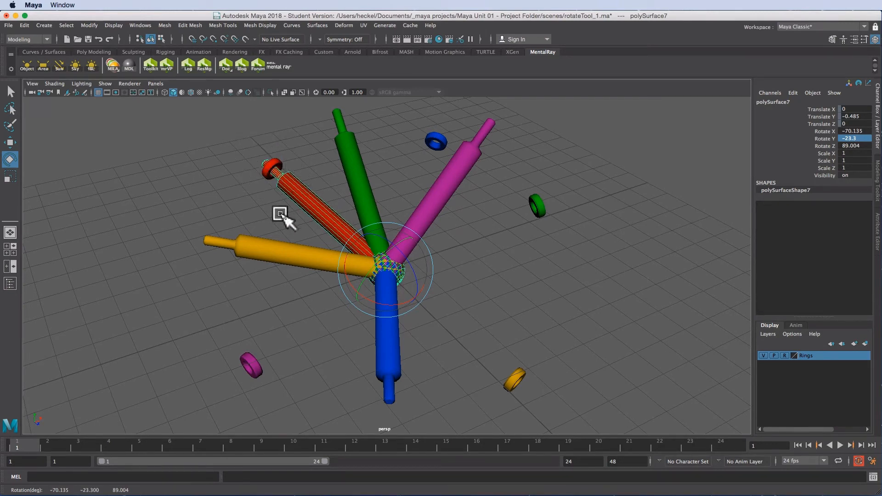
- Look along the red arm through its ring and fine-tune the rotation to about −70°, −24°, 89°
left_click_drag(271, 187, 335, 196, "alt")
right_click_drag(334, 195, 541, 210, "alt")
middle_click_drag(542, 211, 428, 254, "alt")
left_click_drag(441, 259, 467, 244, "alt")
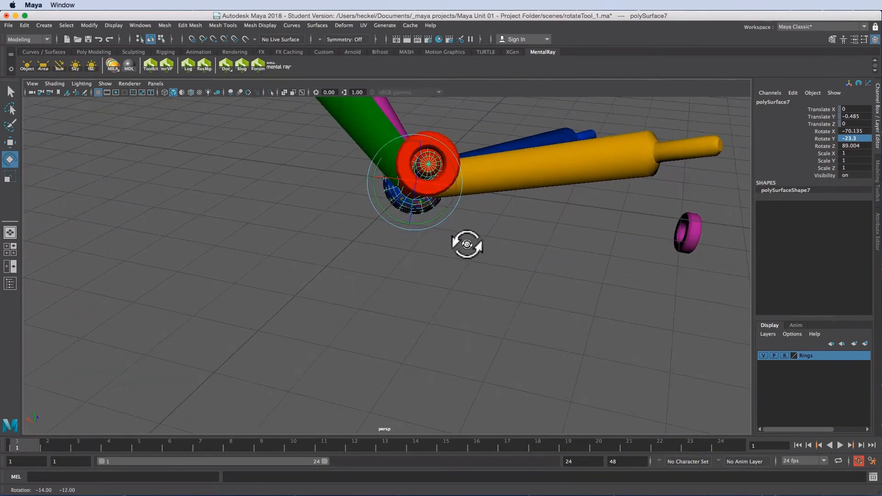
left_click_drag(413, 202, 415, 201)
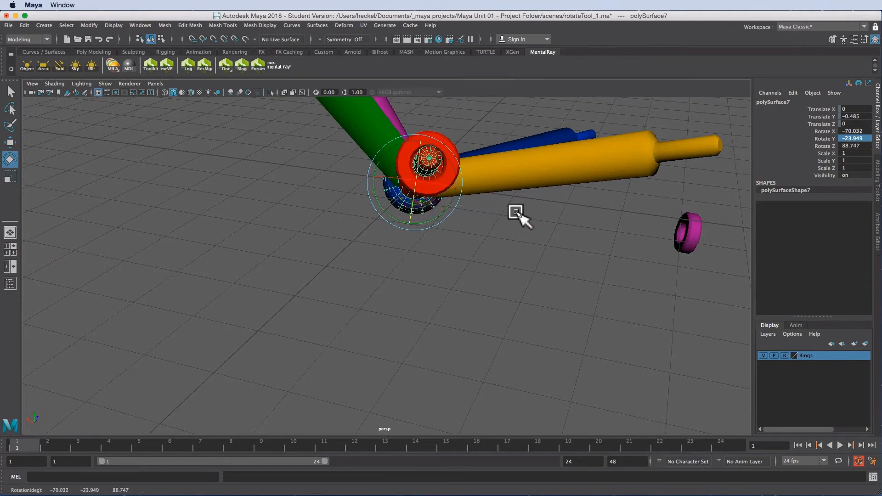
- Select the magenta arm and rotate it towards the magenta ring, to about 133°, −59°, −49° in X, Y, Z
key("a")
left_click_drag(555, 208, 405, 202, "alt")
left_click(488, 209)
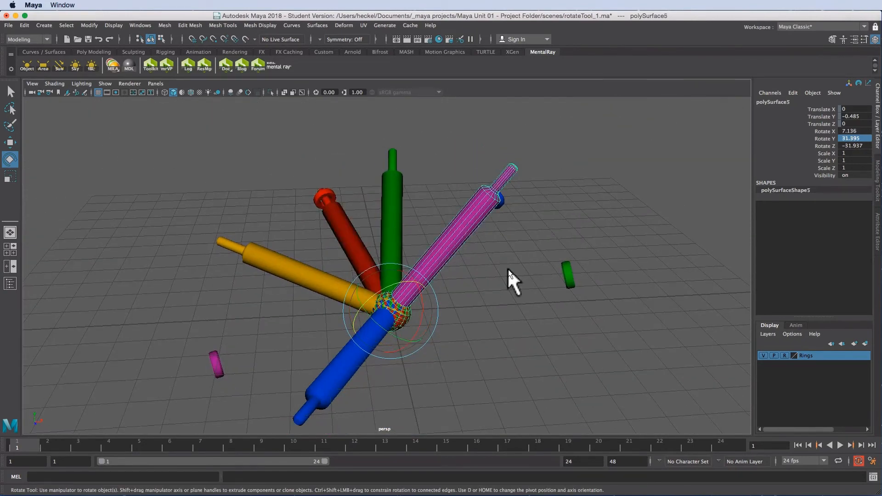
mouse_move(443, 257)
right_mouse_down("alt")
mouse_move(374, 300)
mouse_move(461, 248)
mouse_move(449, 262)
right_mouse_up("alt")
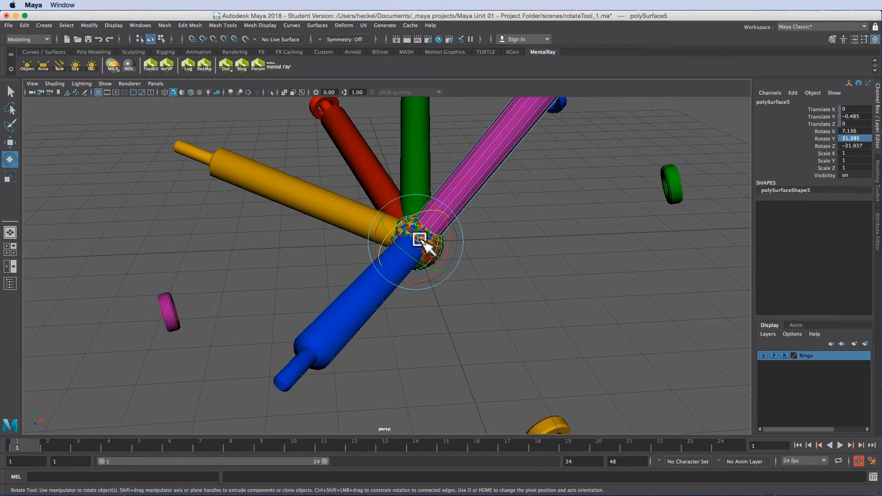
left_click_drag(421, 228, 377, 251)
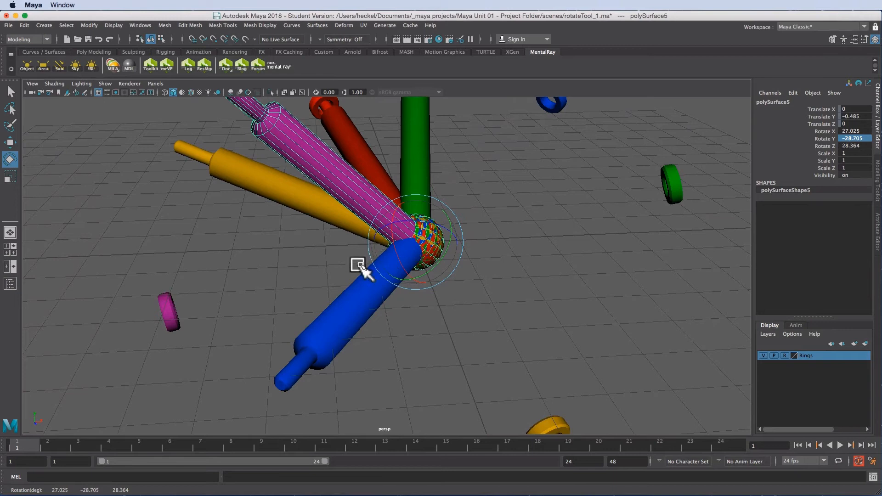
left_click_drag(427, 244, 407, 279)
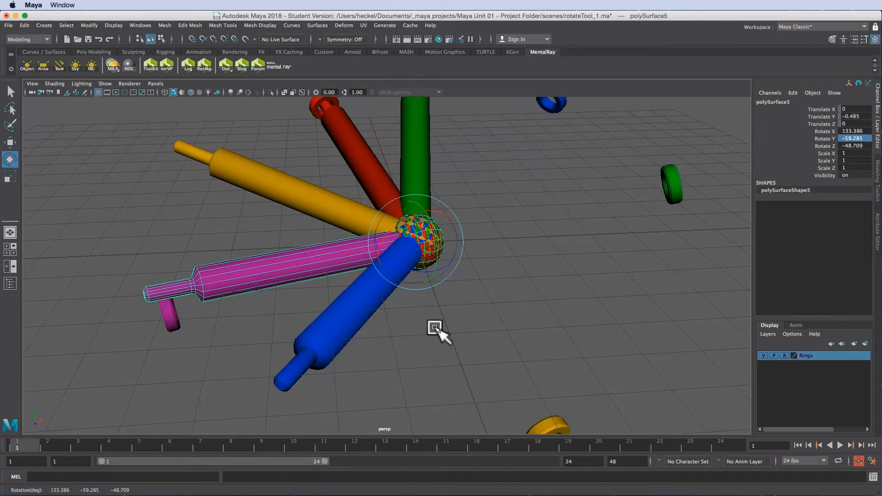
- Looking through the magenta ring, align the magenta arm inside it at about 142°, −68°, −45°, and deselect the arm
left_click_drag(210, 298, 297, 283, "alt")
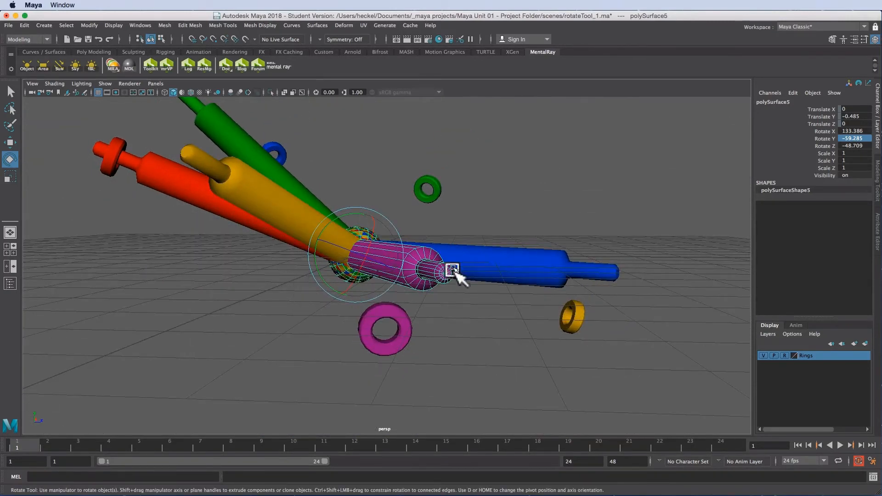
left_click_drag(361, 234, 355, 241)
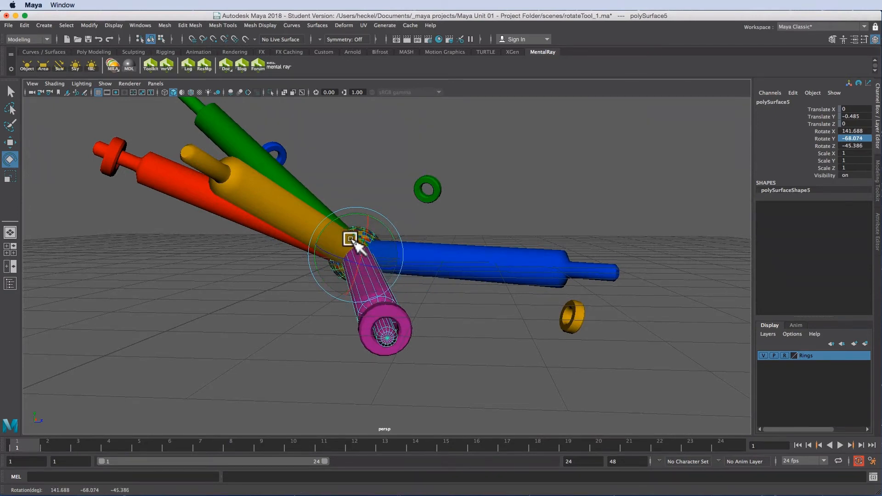
left_click(457, 293)
scroll(493, 293, "down", 3)
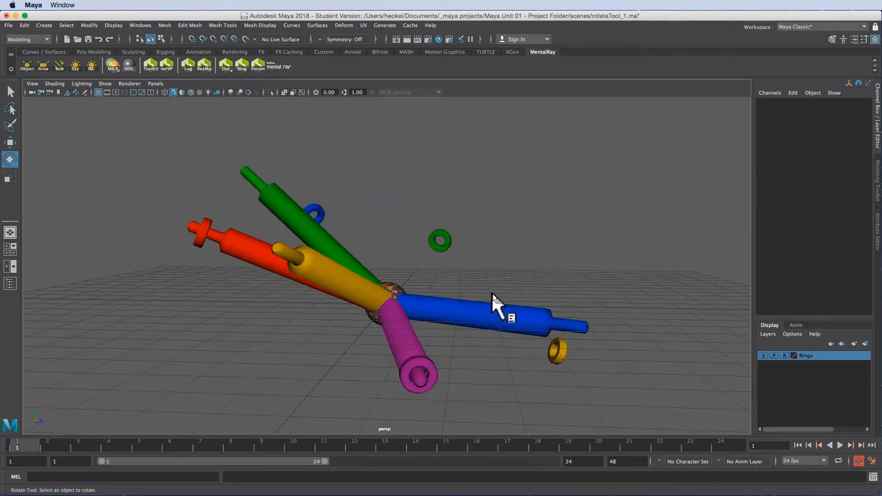
- Select the green arm and rotate it into the green ring, to about 165°, 27°, 100° in X, Y, Z
left_click_drag(586, 270, 492, 254, "alt")
right_click_drag(492, 256, 429, 255, "alt")
middle_click_drag(429, 255, 441, 227, "alt")
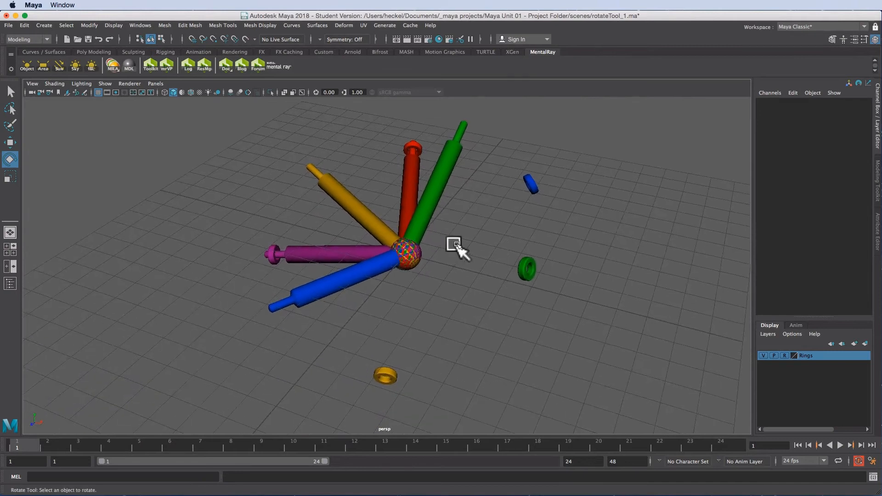
left_click(432, 194)
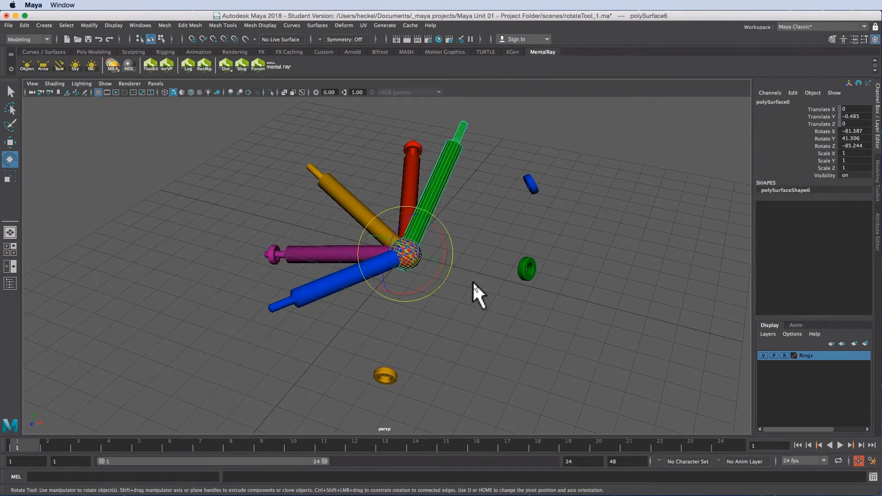
left_click_drag(418, 227, 449, 305)
left_click_drag(572, 276, 414, 274, "alt")
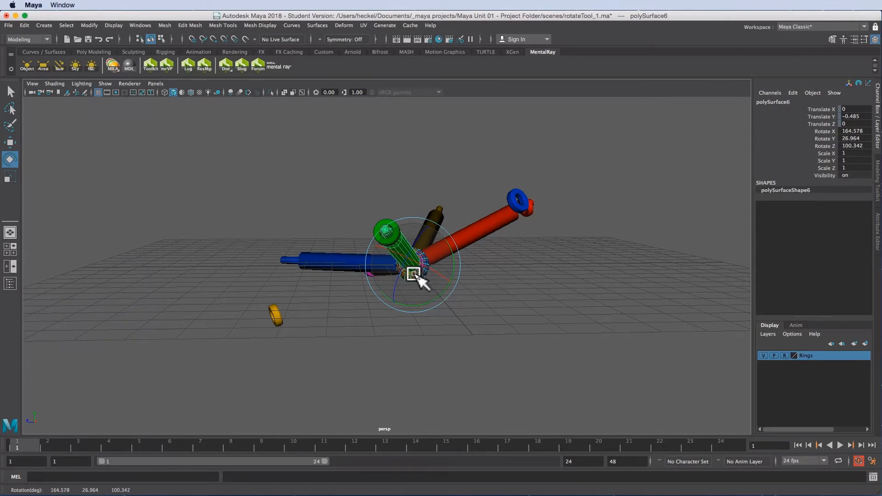
- Select the blue arm, rotate it until its tip sits inside the blue ring, and deselect it
left_click_drag(295, 205, 397, 210, "alt")
left_click(380, 321)
left_click_drag(533, 245, 371, 213, "alt")
right_click_drag(357, 264, 426, 283, "alt")
left_click_drag(415, 309, 417, 307)
left_click(494, 326)
- Select the yellow arm and rotate it into the yellow ring, to about 94°, 24°, −34° in X, Y, Z
left_click_drag(508, 344, 357, 258, "alt")
right_click_drag(357, 258, 347, 197, "alt")
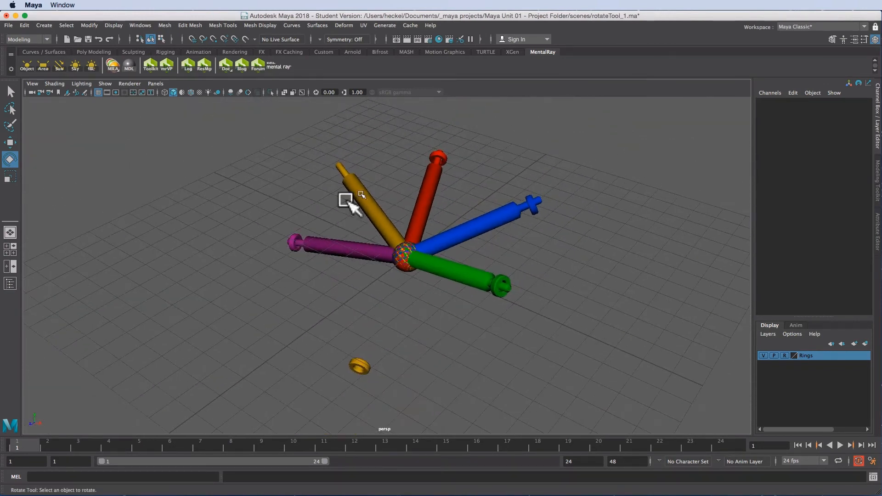
left_click(370, 197)
left_click_drag(367, 242, 329, 273, "alt")
right_click_drag(329, 273, 361, 236, "alt")
left_click_drag(360, 236, 497, 286)
left_click_drag(394, 277, 402, 295)
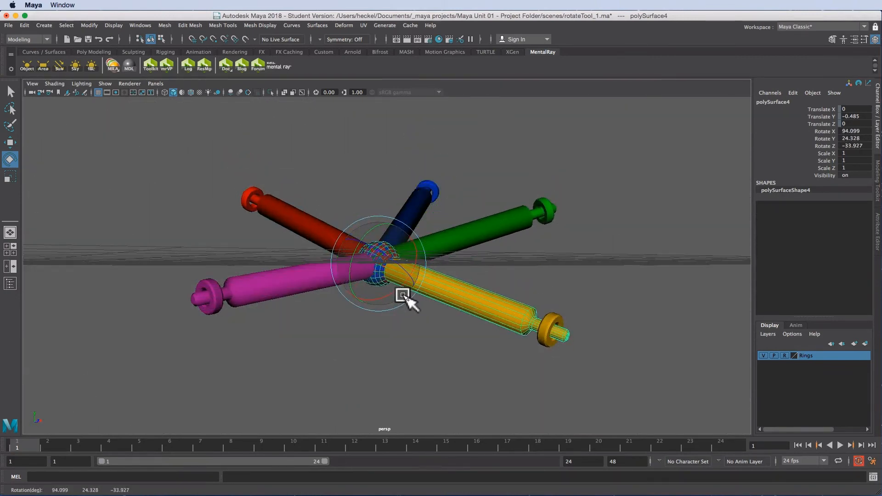
- Fine-tune the yellow arm inside its ring to about 94°, 23°, −35°, and save the scene
left_click_drag(509, 270, 438, 256, "alt")
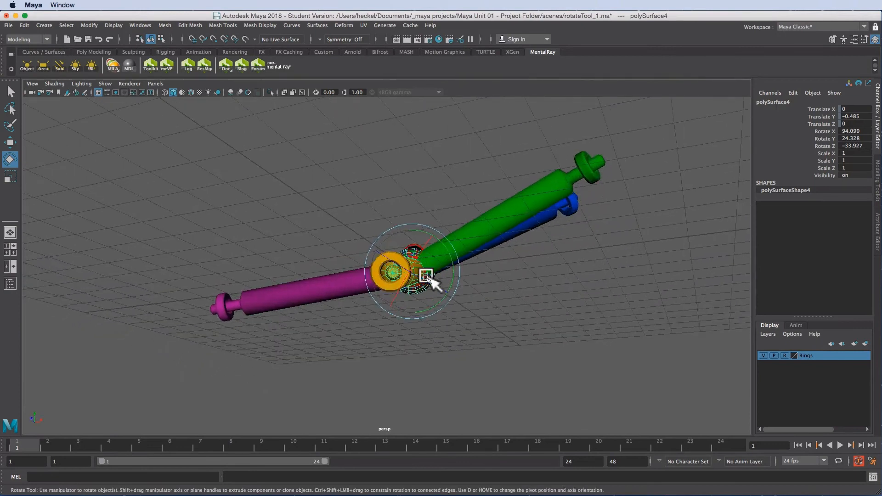
left_click_drag(422, 287, 421, 288)
left_click_drag(519, 249, 406, 222, "alt")
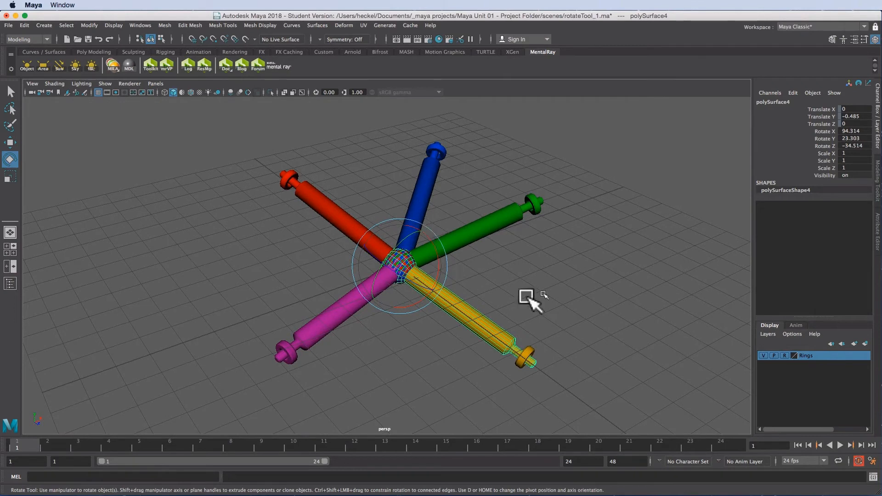
left_click(8, 24)
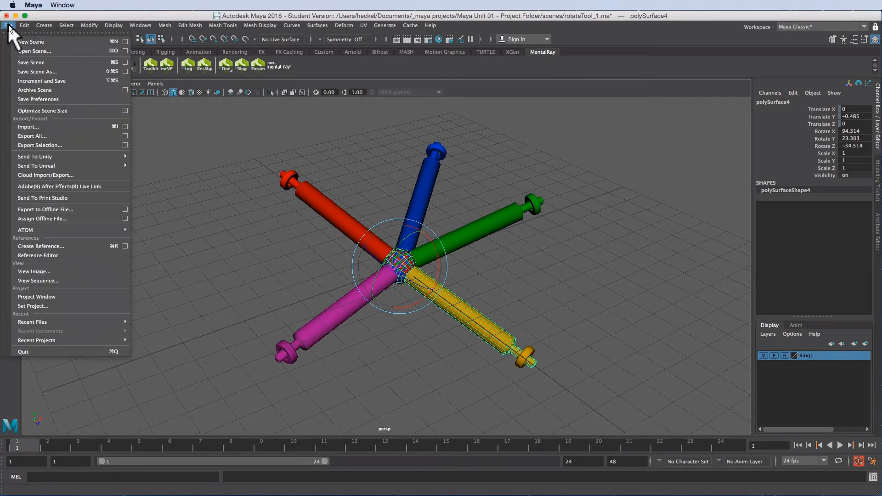
left_click(76, 64)
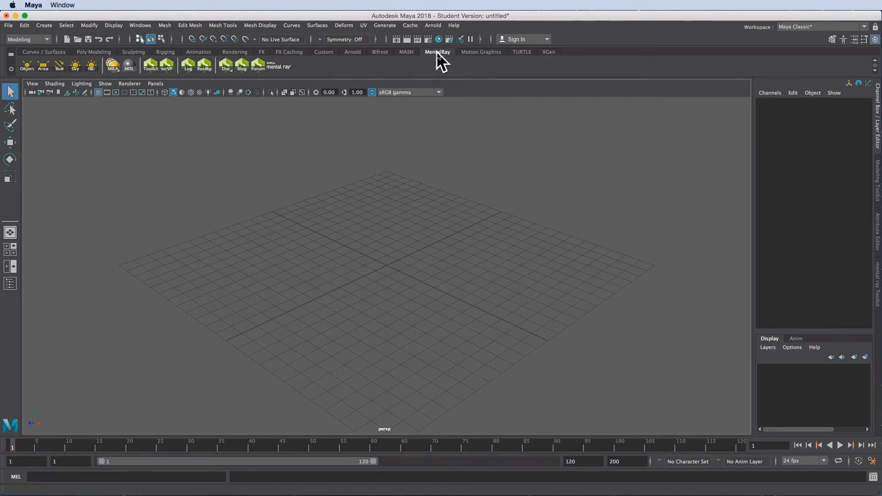
left_click(353, 52)
left_click(289, 52)
left_click(324, 52)
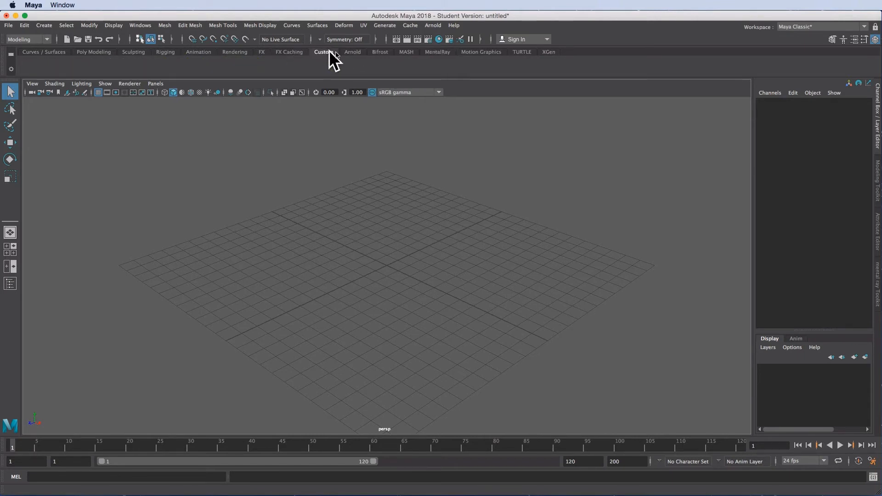
left_click(353, 52)
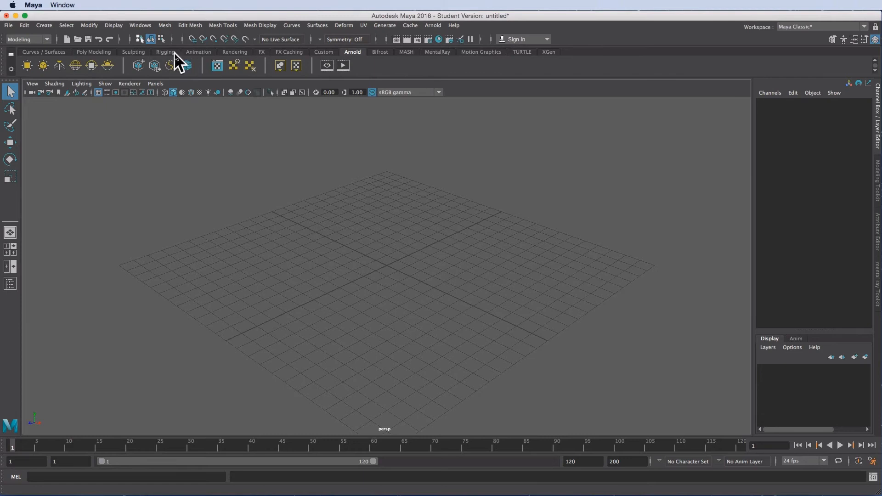
- Hide the shelf tabs and show them again
left_click(11, 70)
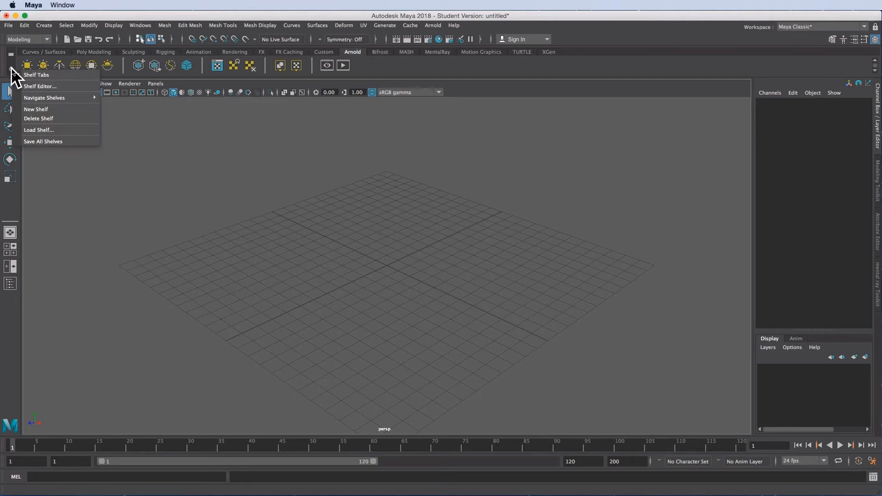
left_click(59, 75)
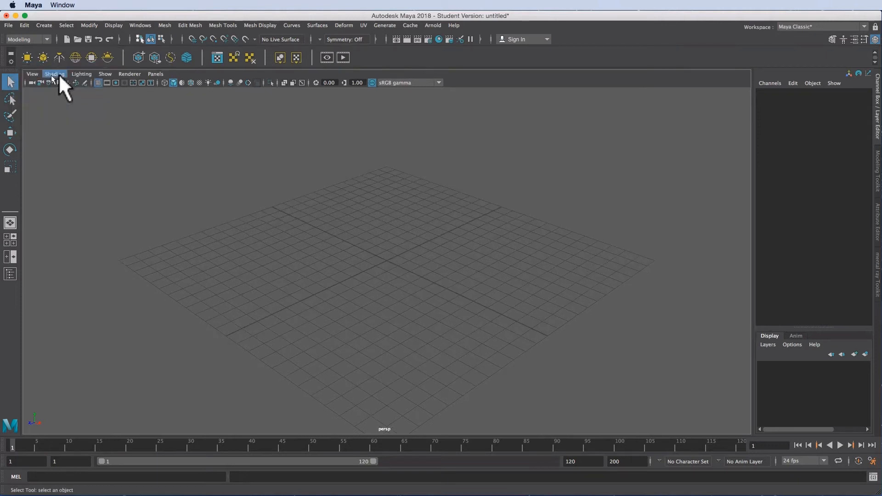
left_click(11, 61)
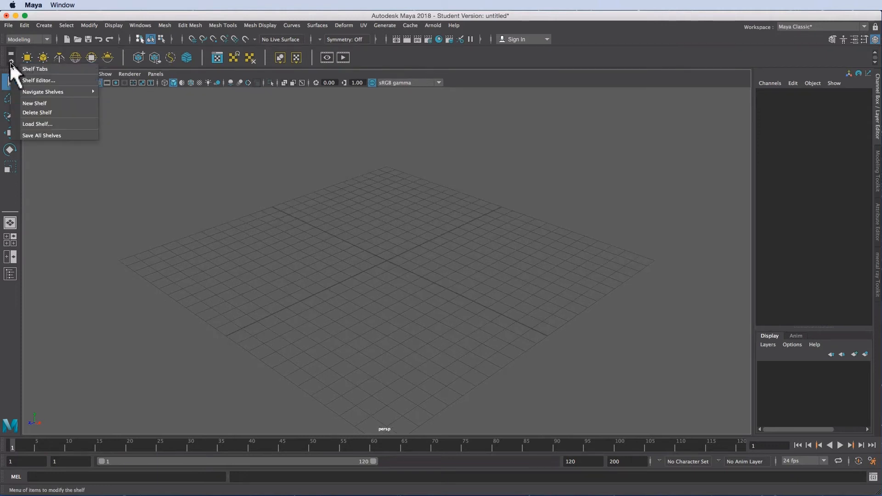
left_click(67, 69)
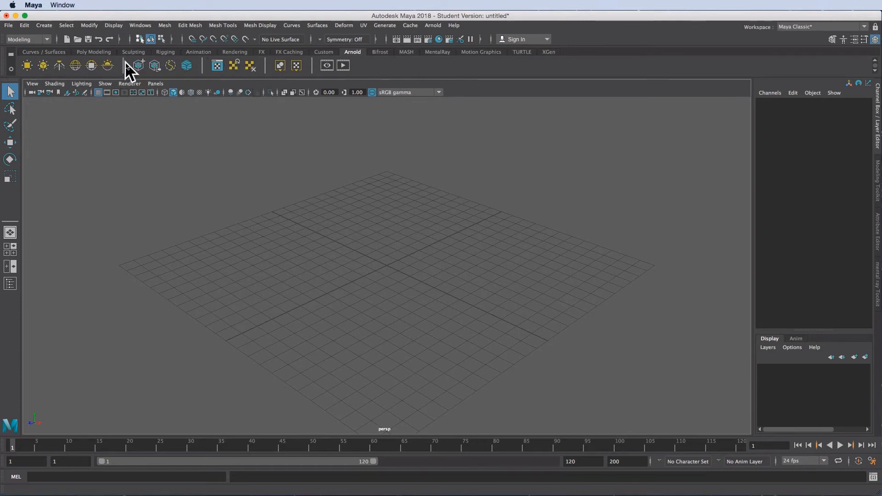
- Turn the whole Shelf off in the interface and turn it back on
left_click(141, 25)
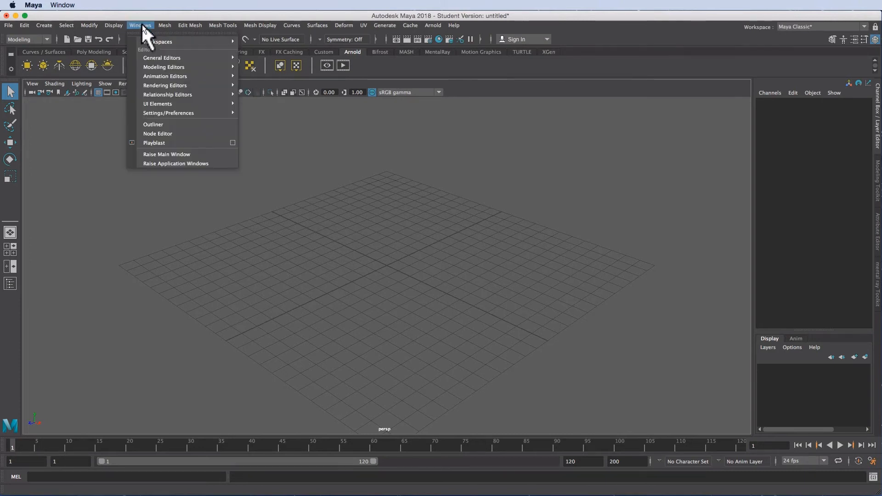
mouse_move(182, 104)
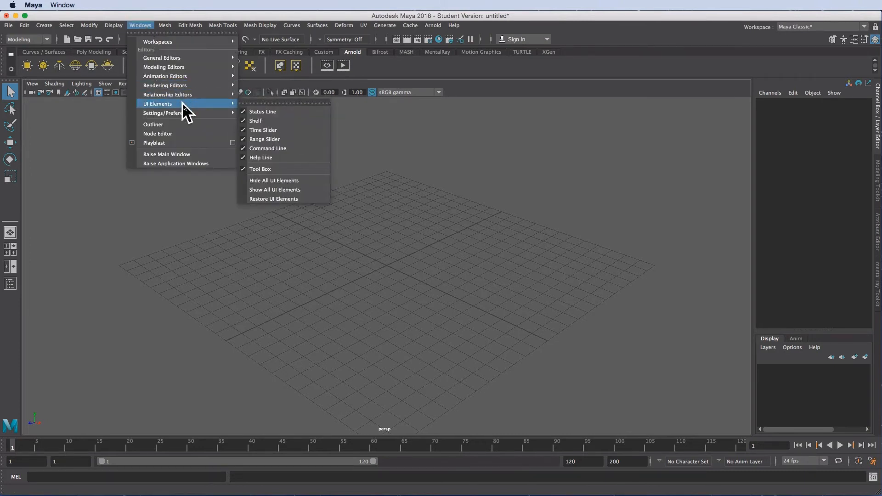
left_click(294, 121)
left_click(139, 26)
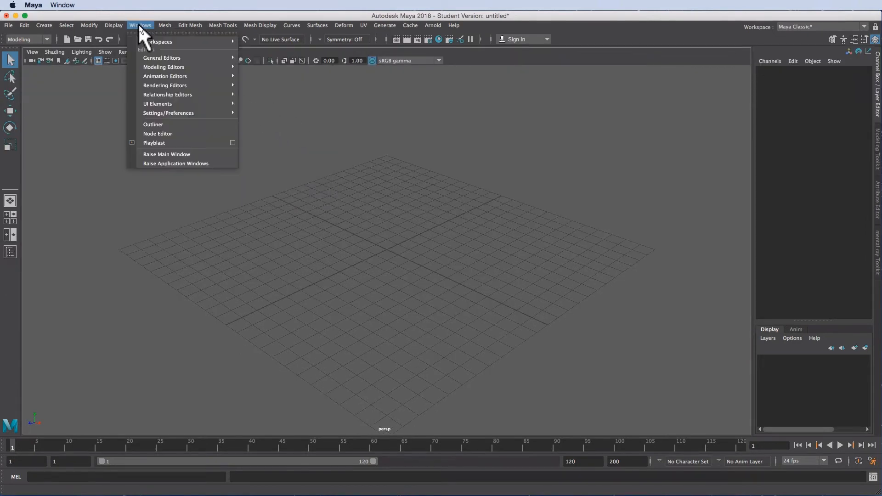
mouse_move(182, 104)
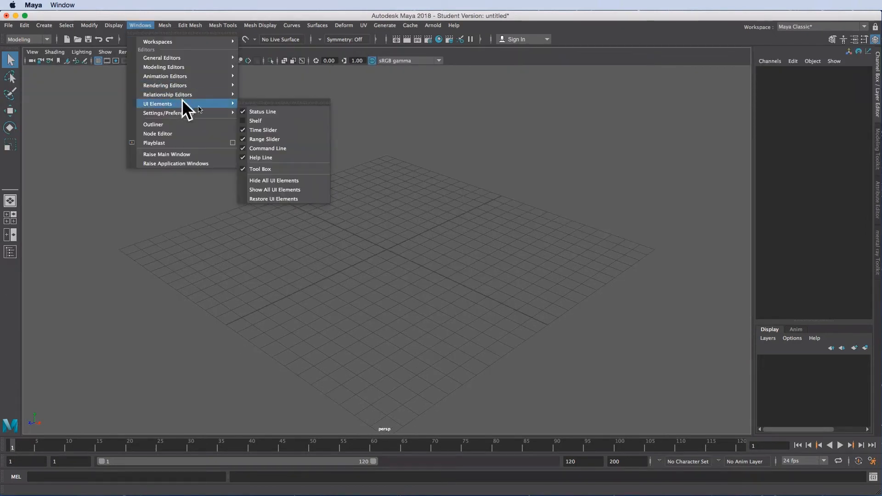
left_click(293, 121)
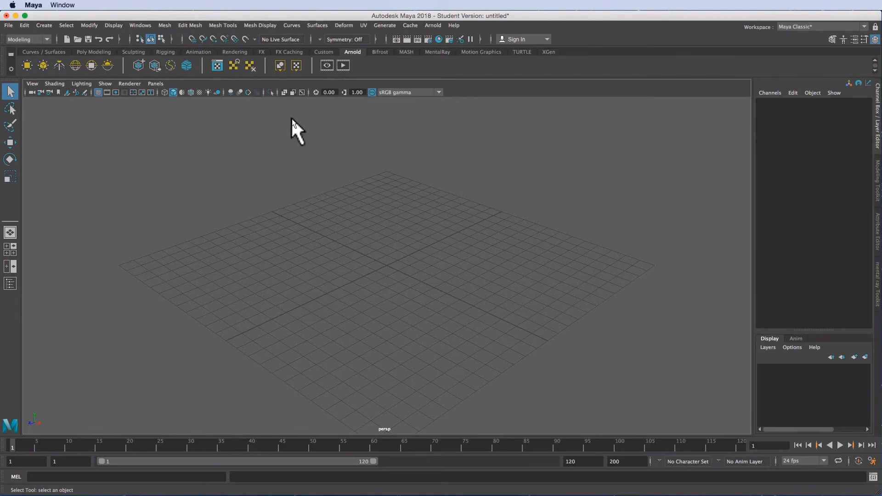
- Create a polygon sphere at the origin and rename it Basketball
left_click(103, 52)
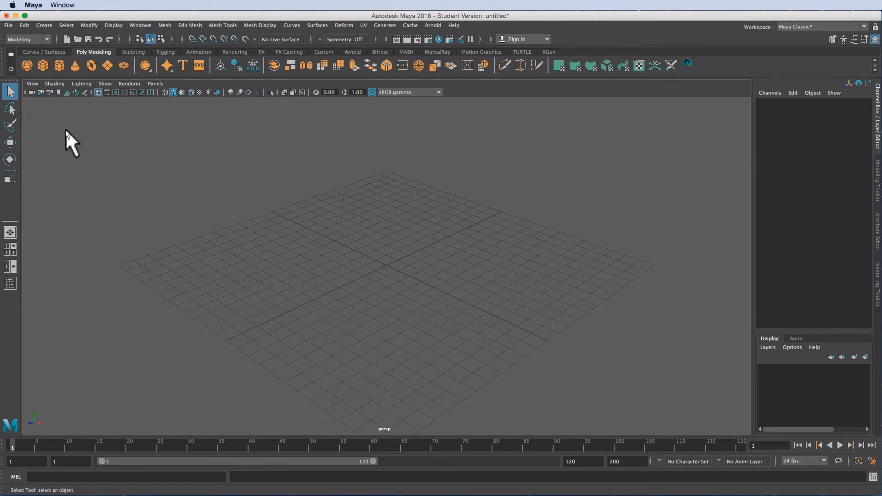
left_click(27, 66)
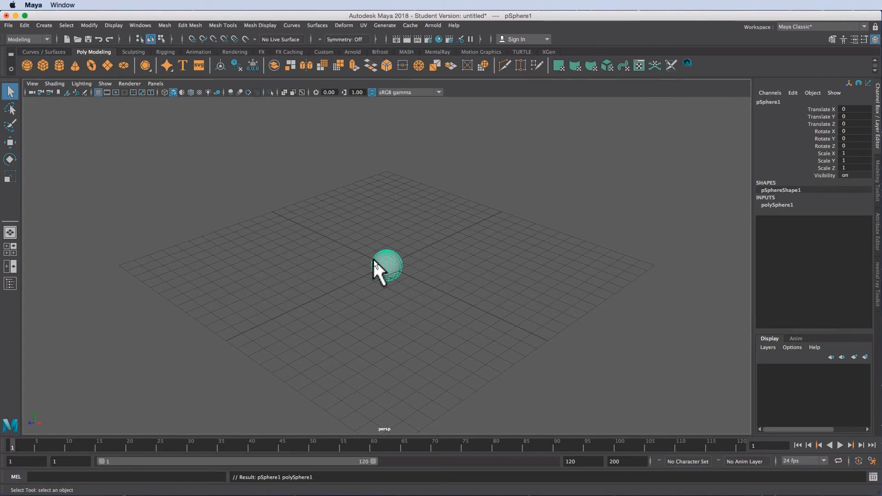
double_click(779, 103)
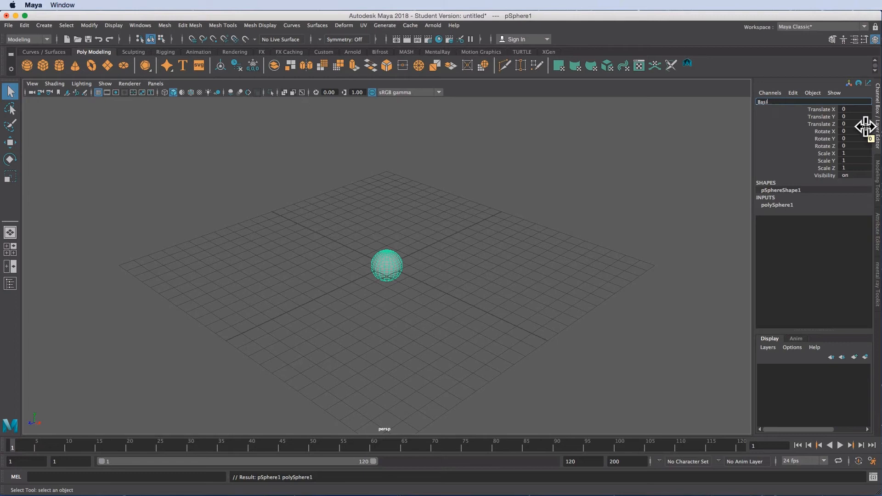
key("Return")
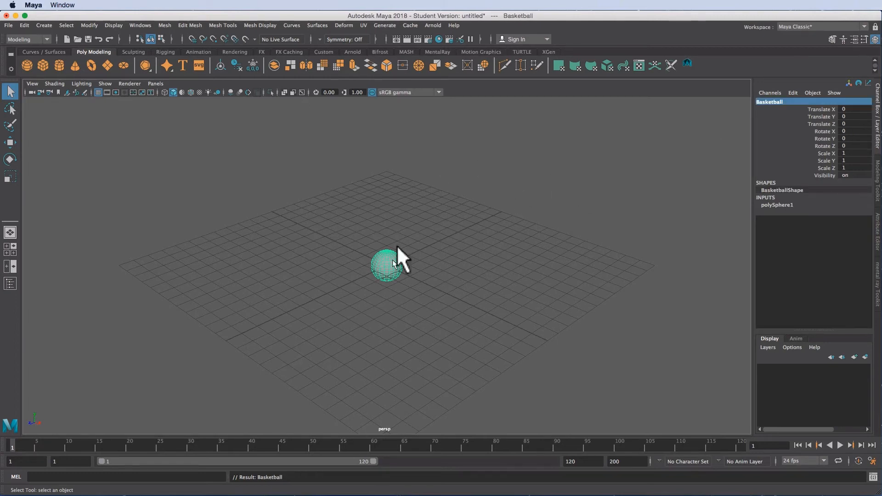
- Move the Basketball sphere along the X axis to about 9.9, near the edge of the grid
key("w")
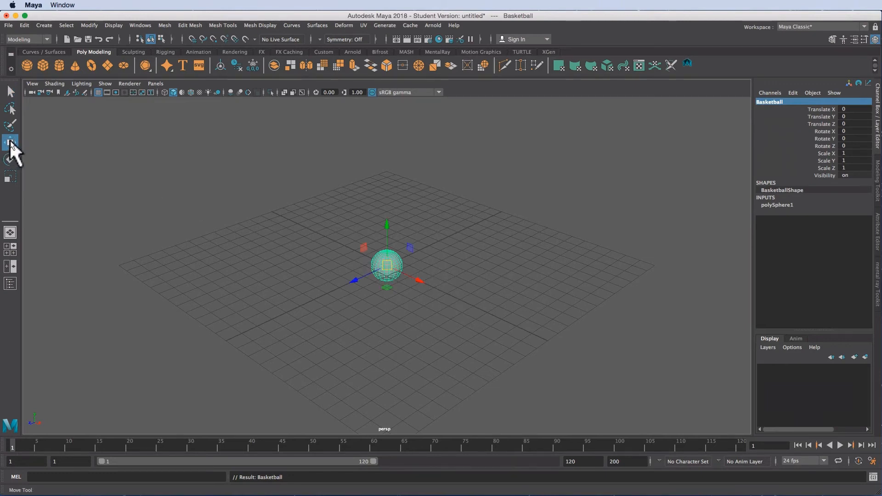
left_click(11, 91)
left_click(8, 143)
left_click_drag(427, 289, 553, 370)
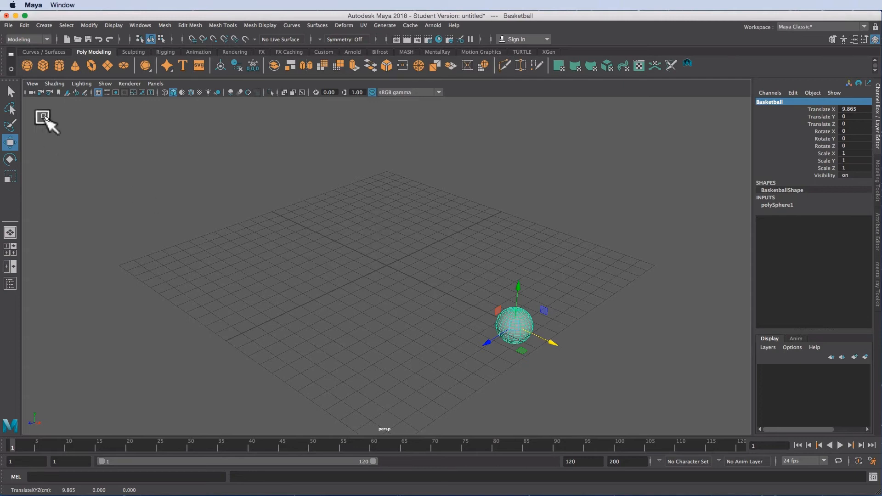
- Create two polygon cubes, moving the first along Z to about 7.6 and the second to about 5.9, and deselect
left_click(42, 65)
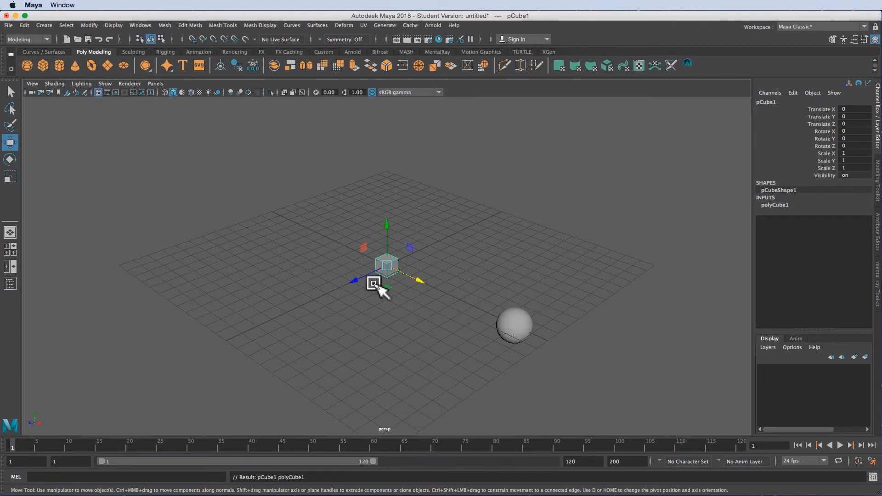
left_click_drag(356, 281, 258, 327)
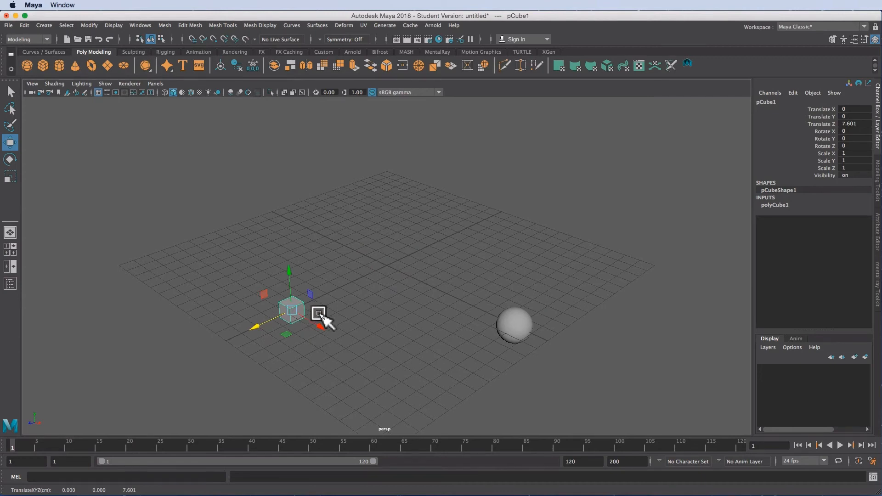
left_click(43, 65)
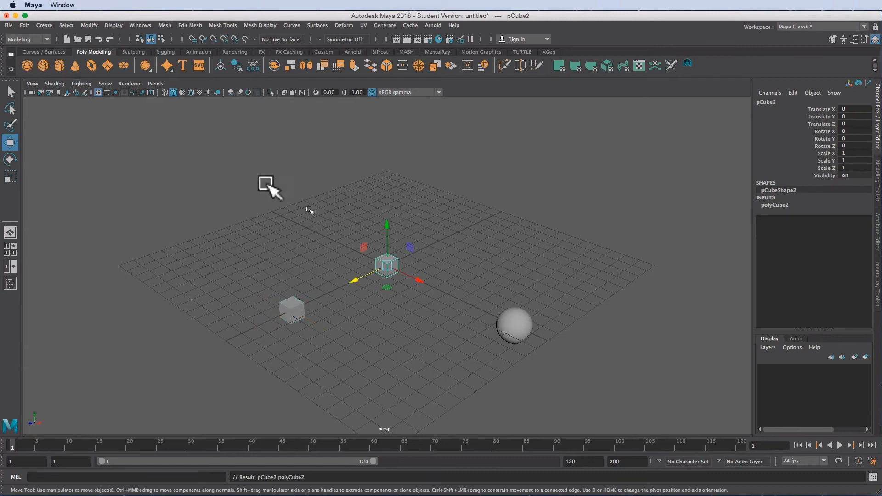
left_click_drag(363, 275, 281, 312)
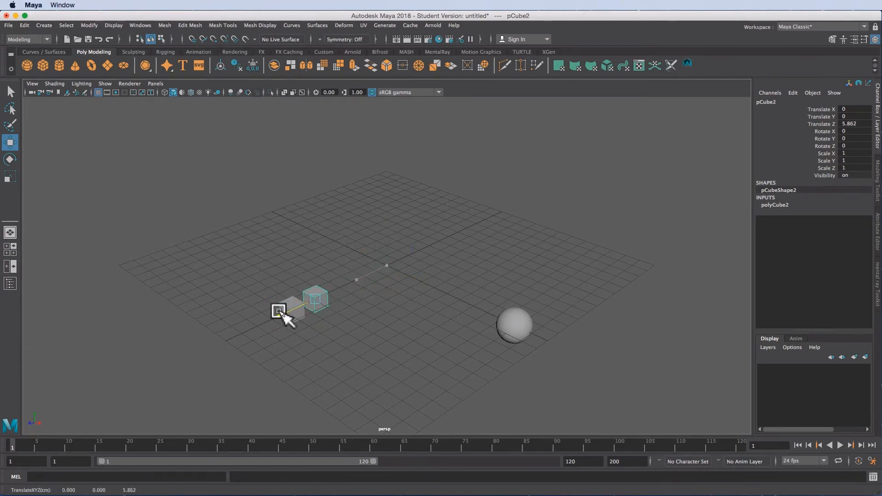
left_click(380, 305)
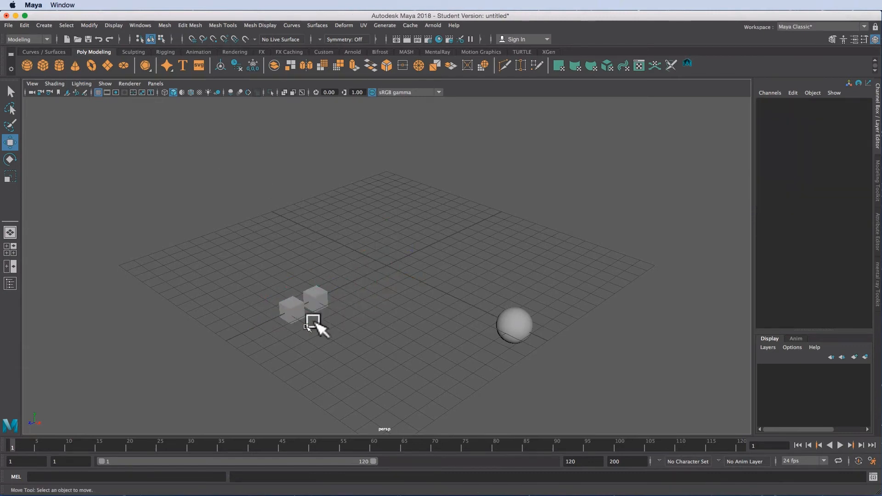
- Select the cube nearer the grid centre and rename it Die01
left_click(307, 289)
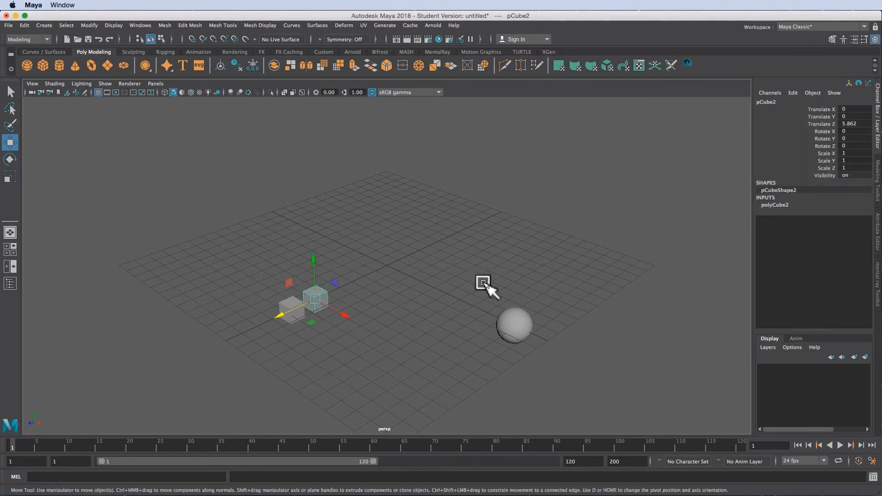
left_click(777, 102)
type("Die01")
key("Return")
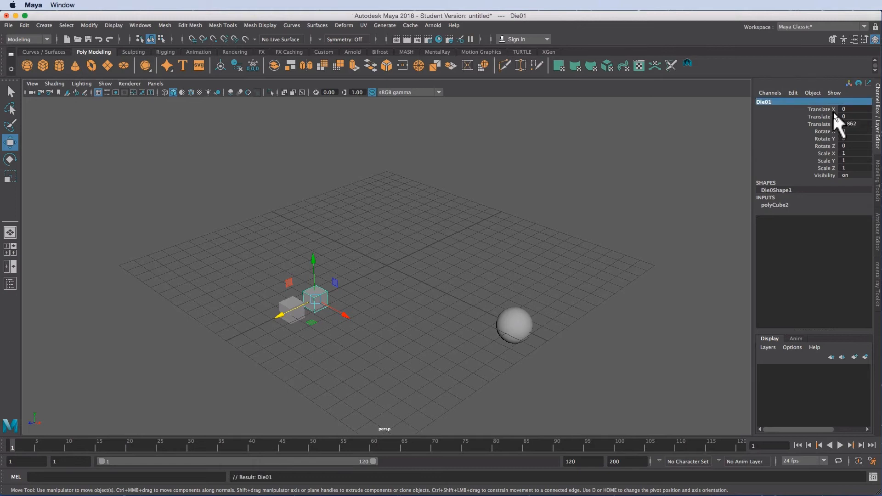
- Rename the cube farther from the grid centre Die02 and clear the selection
left_click(288, 307)
left_click(776, 102)
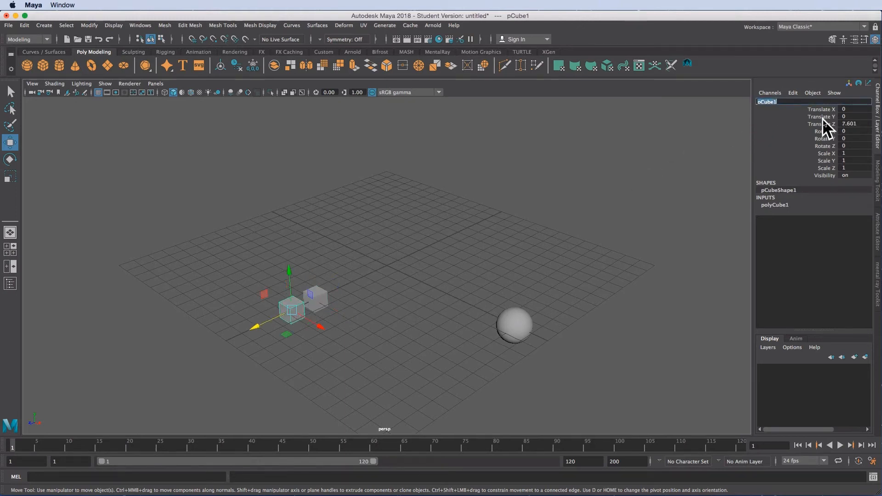
type("Die02")
key("Return")
left_click(487, 203)
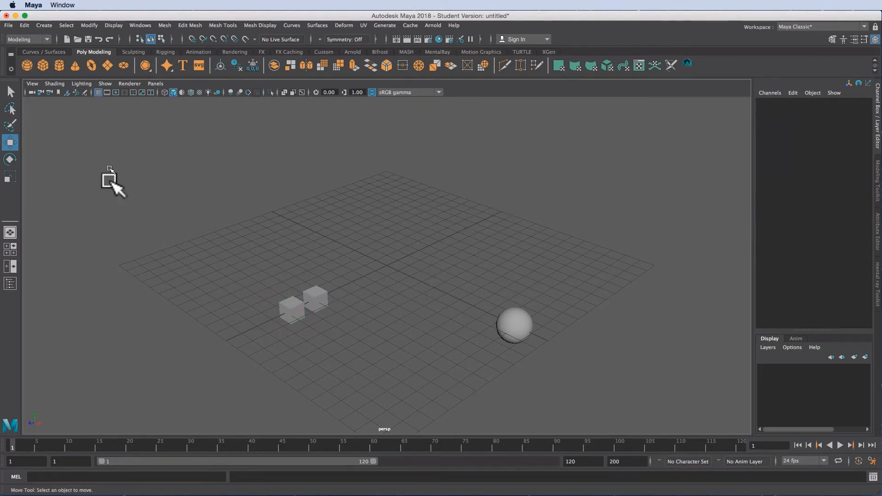
- Create a polygon cylinder and move it to about X 2.97, Y 0.98, Z -7.53 on the grid
left_click(58, 65)
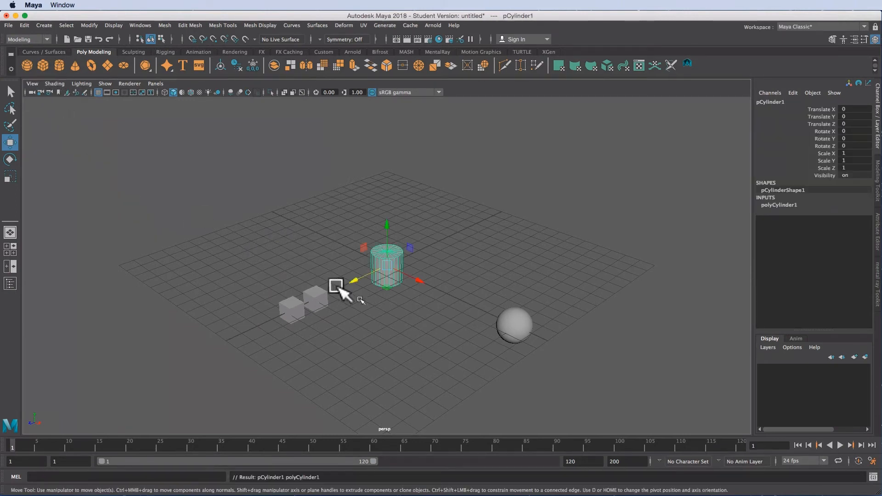
left_click_drag(352, 279, 530, 262)
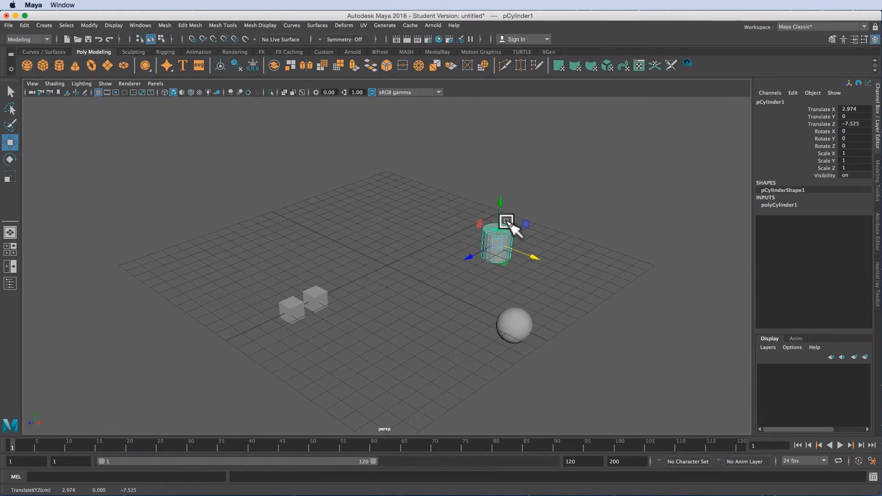
left_click_drag(503, 204, 505, 189)
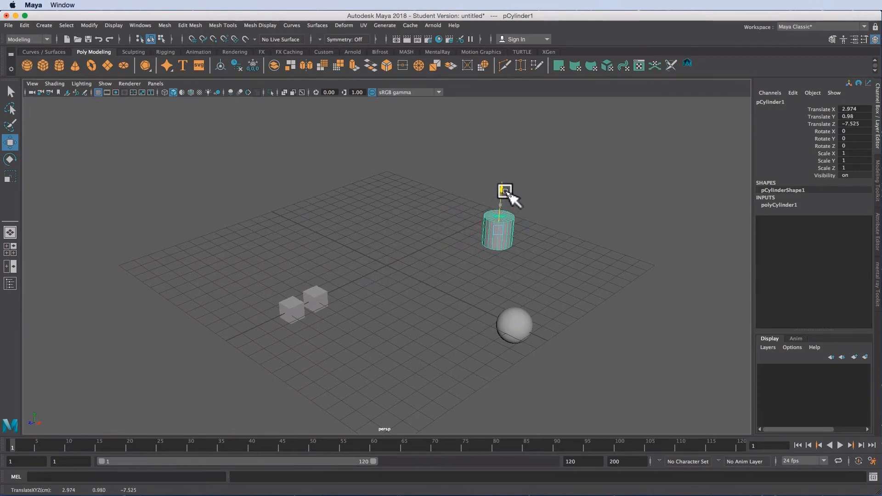
left_click(550, 258)
left_click(508, 237)
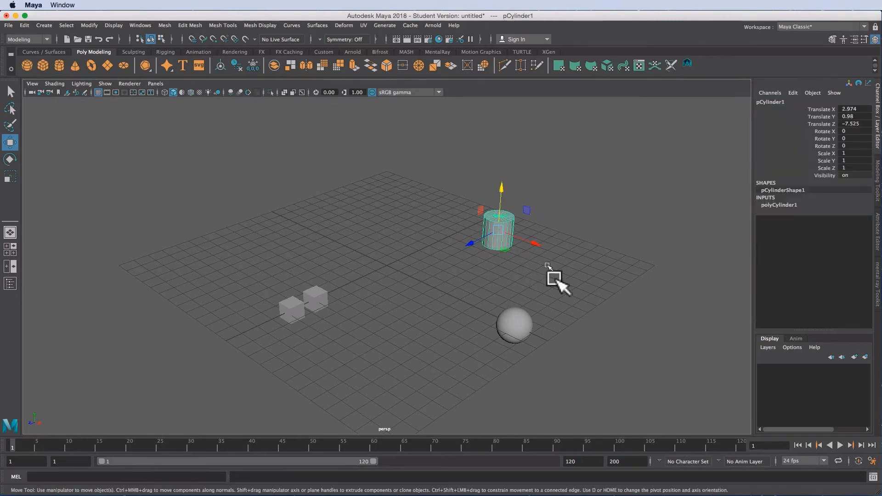
- Rename the new cylinder as Soda_Can
double_click(781, 102)
type("Sod")
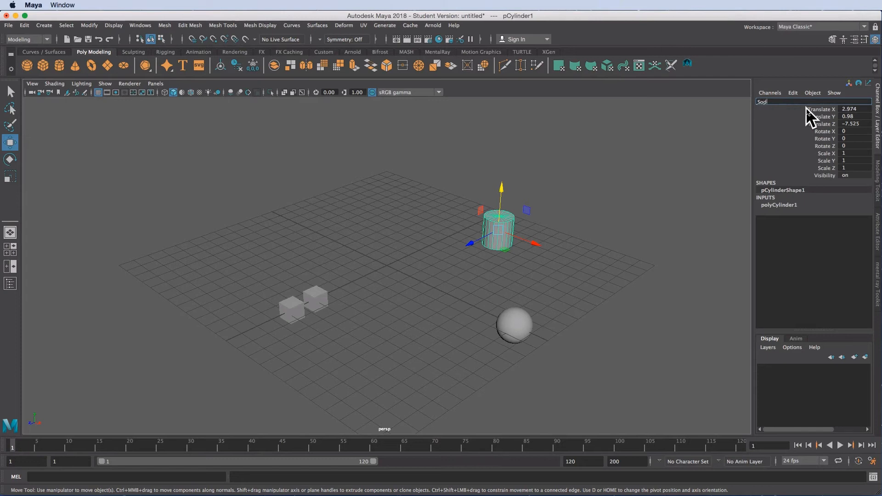
type("a_Can")
key("Return")
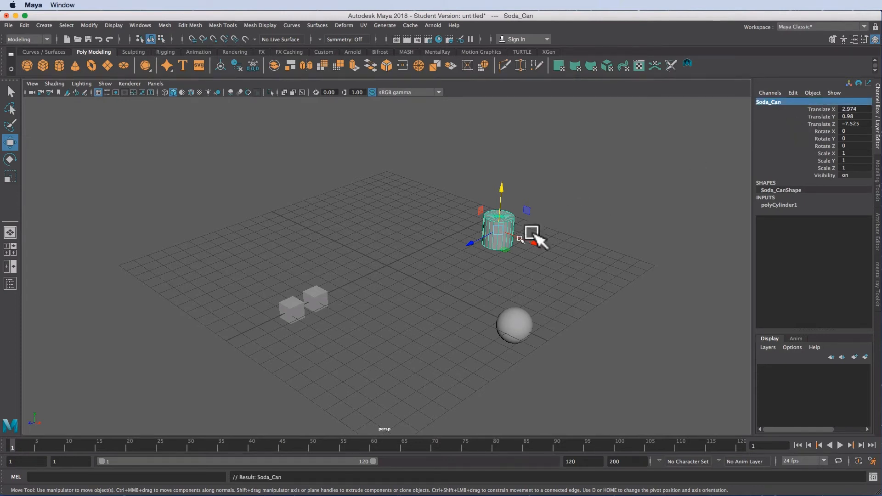
- Select the soda can, both dice cubes and the sphere in turn to check each object's name
left_click(558, 287)
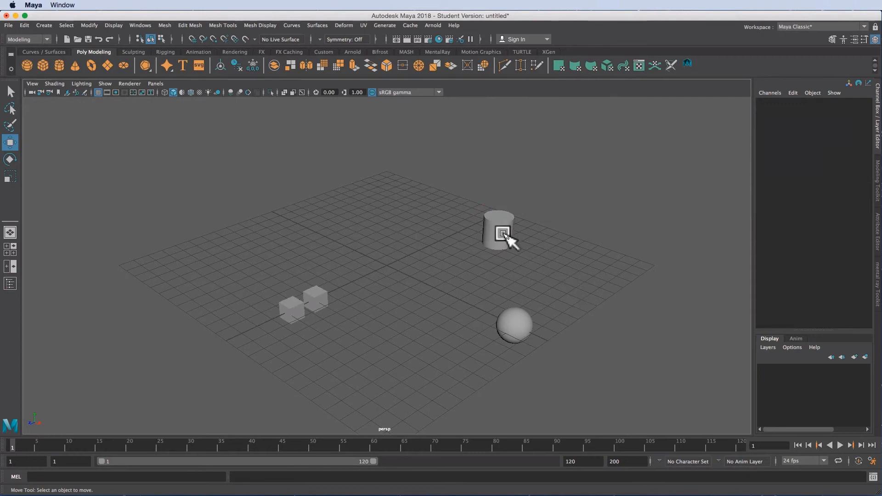
left_click(502, 234)
left_click(318, 294)
left_click(288, 303)
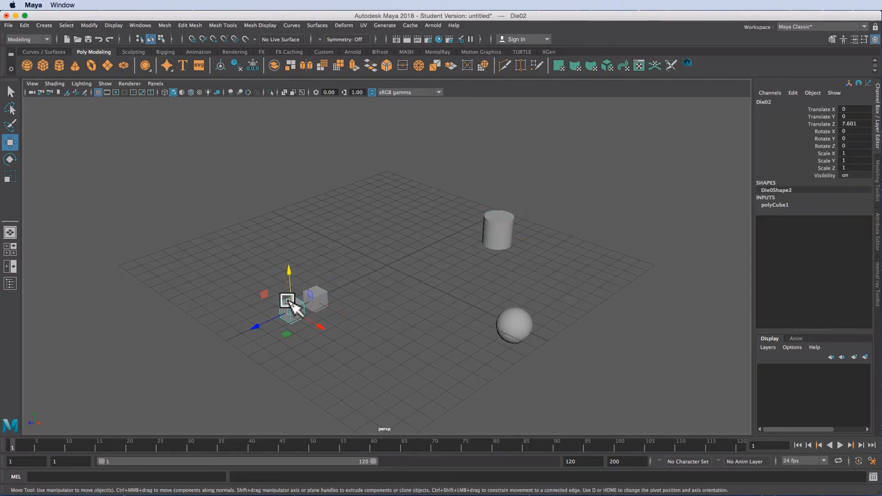
key("q")
left_click(511, 323)
left_click(501, 230)
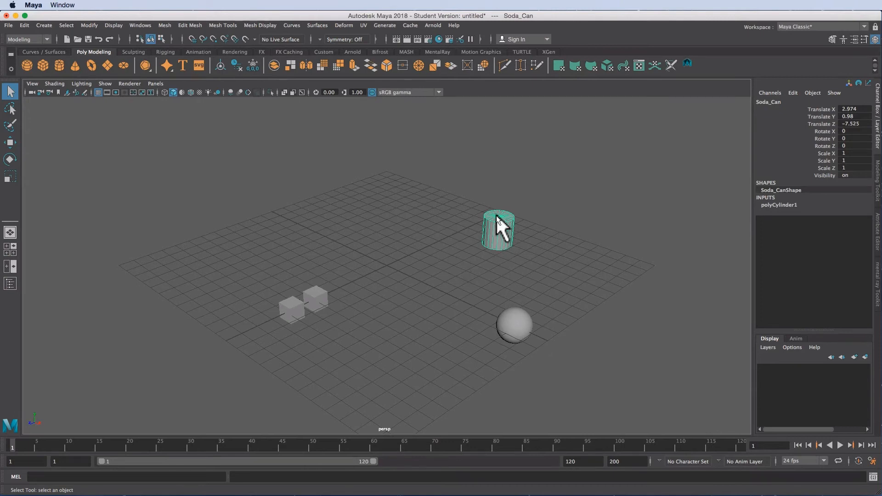
- Open the soda can's polyCylinder1 inputs, try a radius of 2 and return the radius to 1
left_click(520, 233)
left_click(505, 228)
left_click(785, 205)
double_click(850, 211)
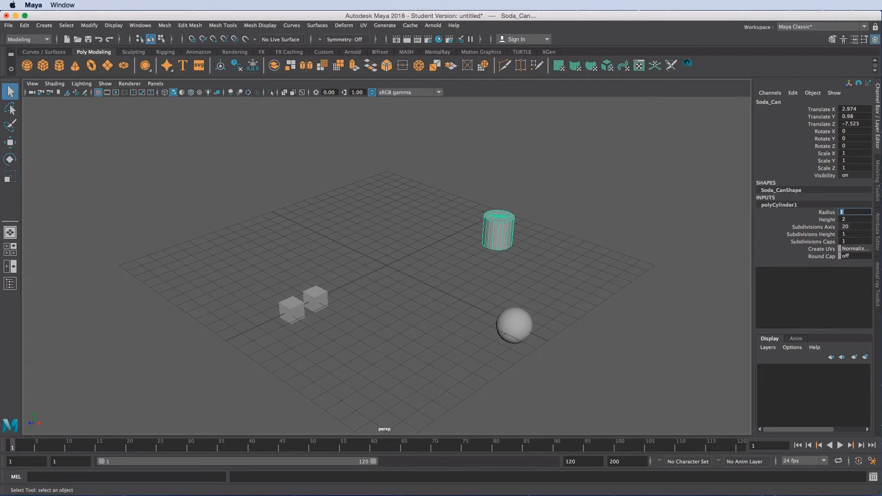
type("2")
key("Return")
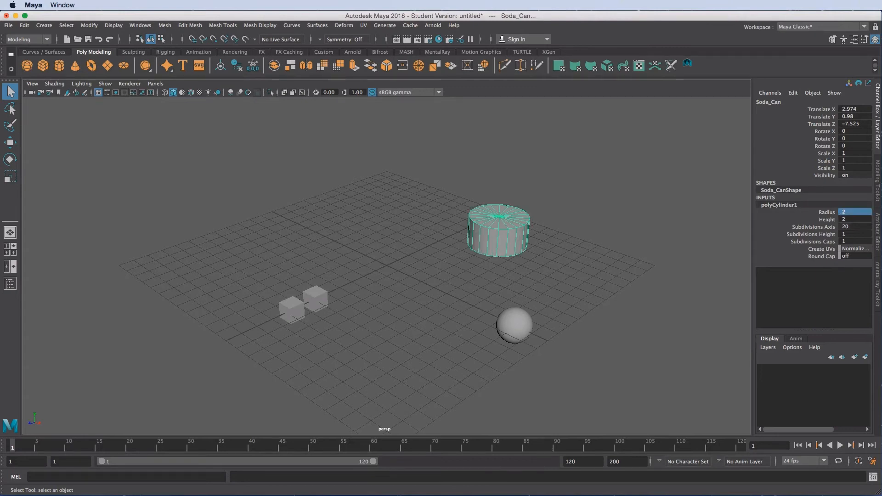
double_click(847, 212)
type("1")
key("Return")
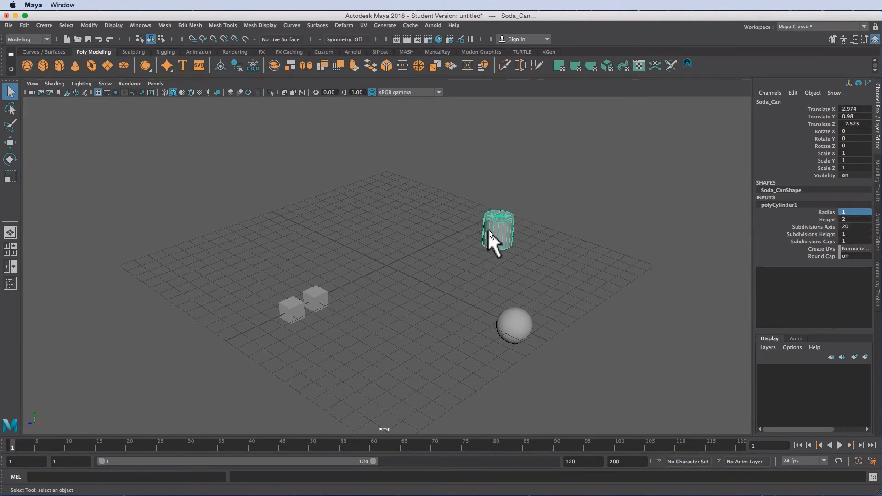
- Set the soda can cylinder's height to 3
mouse_move(514, 236)
left_mouse_down("alt")
mouse_move(445, 200)
mouse_move(416, 212)
mouse_move(443, 228)
mouse_move(505, 230)
left_mouse_up("alt")
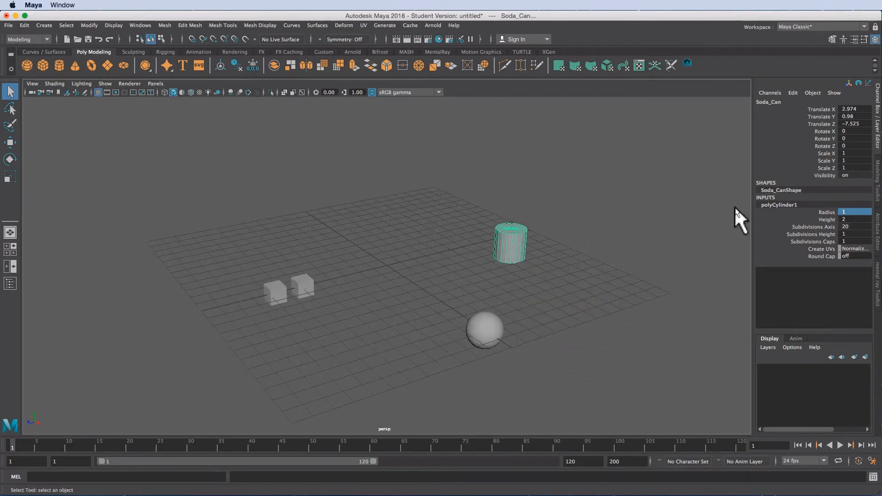
double_click(848, 220)
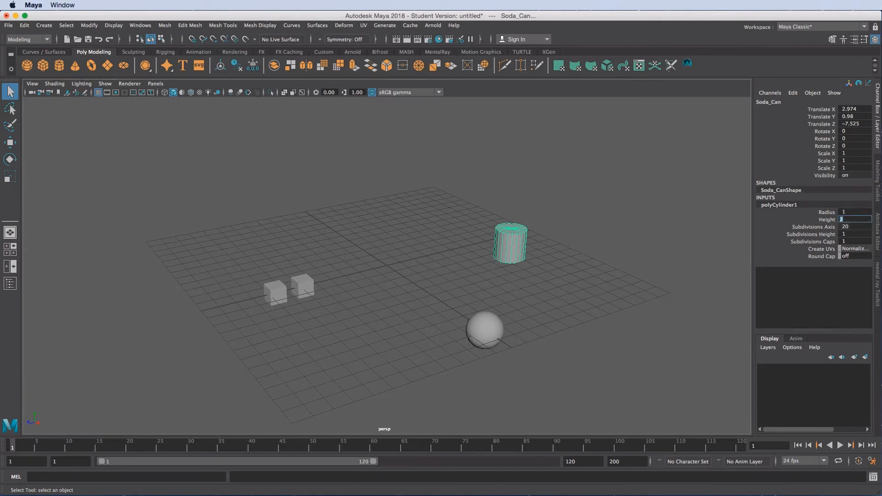
key("Return")
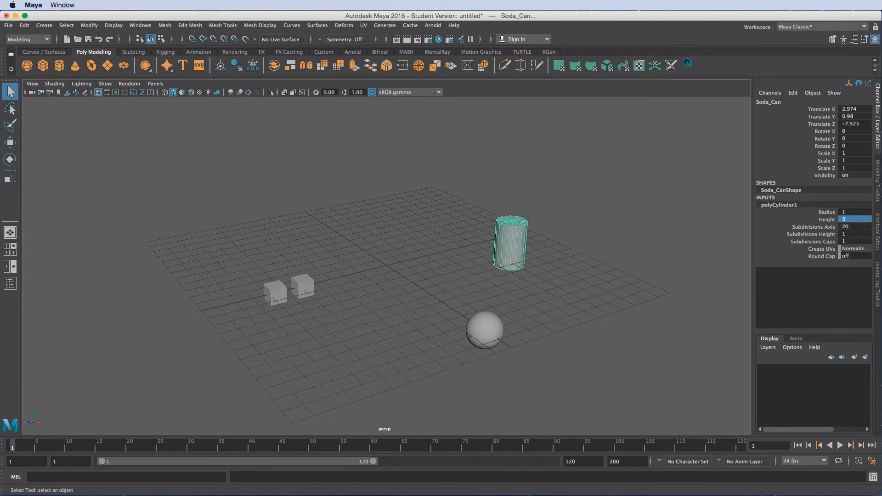
- Raise the soda can vertically to about Y 1.49 so that it rests on the grid
mouse_move(536, 270)
left_mouse_down("alt")
mouse_move(456, 242)
mouse_move(434, 246)
mouse_move(533, 256)
left_mouse_up("alt")
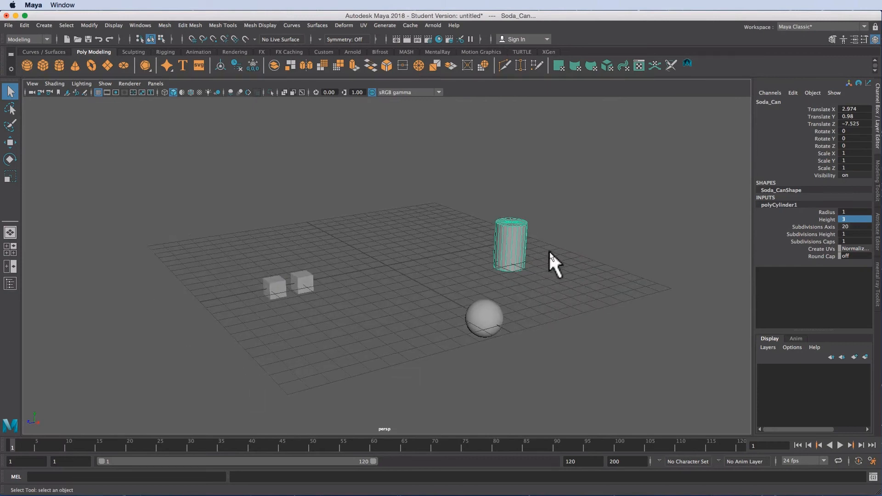
key("w")
left_click_drag(520, 207, 521, 197)
left_click_drag(467, 233, 458, 259, "alt")
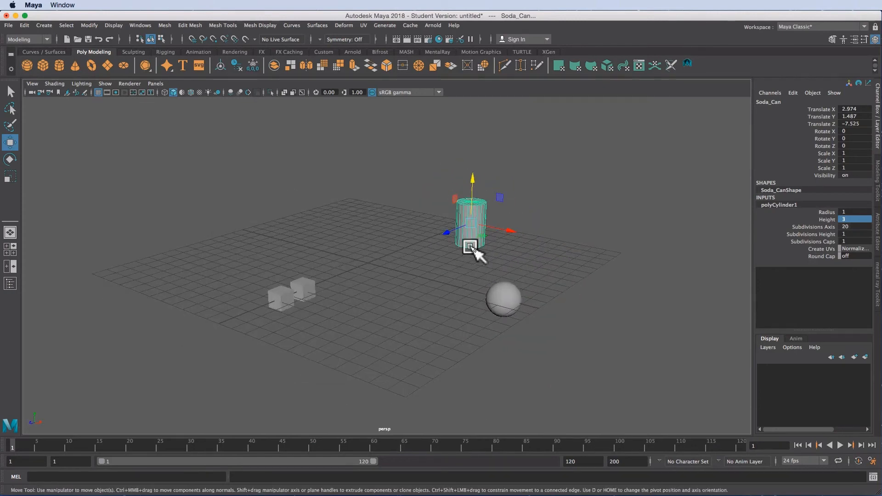
- Open the Basketball sphere's polySphere1 inputs and try a radius of 2
left_click(501, 295)
left_click(309, 275)
left_click(276, 299)
left_click(517, 303)
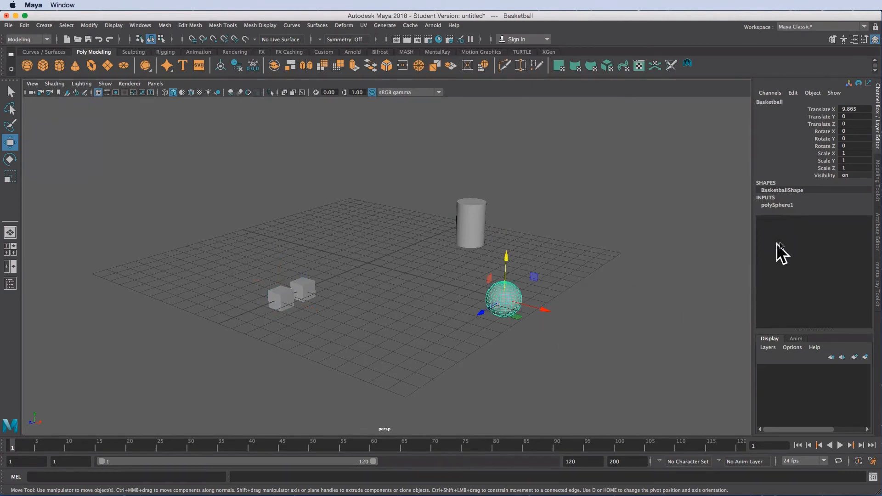
left_click(787, 205)
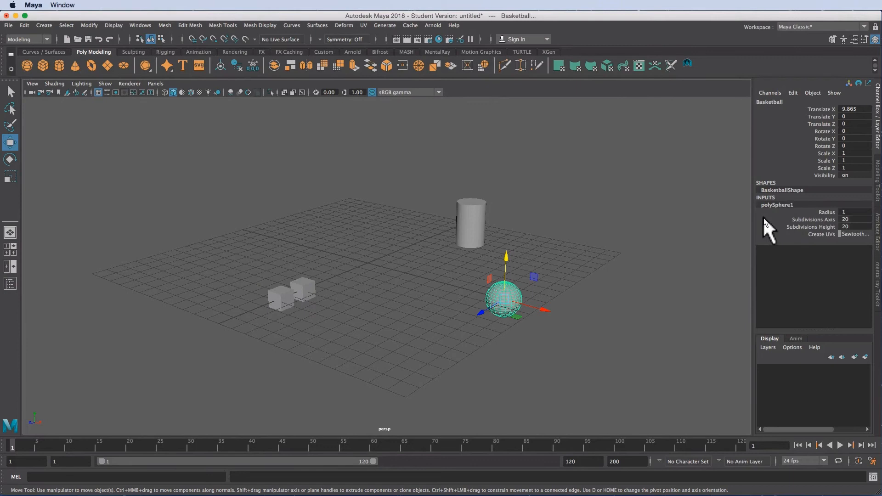
left_click(851, 213)
type("2")
key("Return")
- Set the Basketball sphere's radius to 0.5
left_click(855, 212)
key("BackSpace")
type(".5")
key("Return")
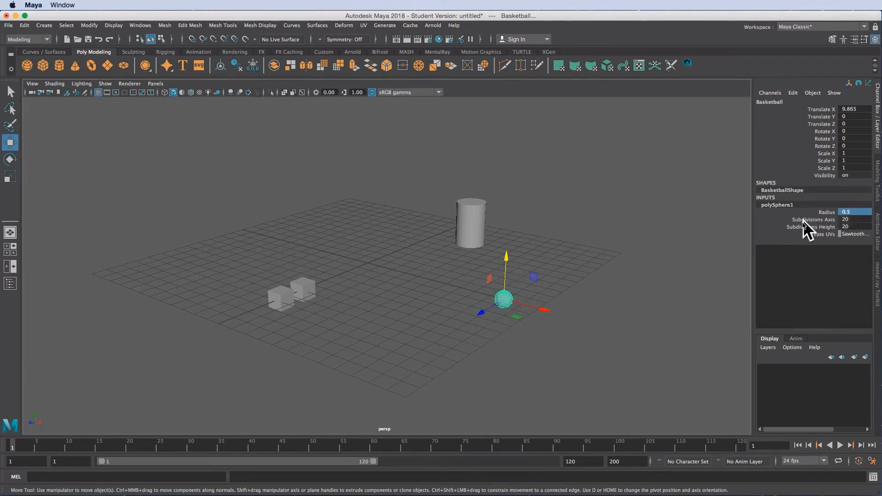
- Set the Basketball sphere's Subdivisions Axis to 10
right_click_drag(448, 290, 633, 298, "alt")
middle_click_drag(632, 298, 479, 240, "alt")
right_click_drag(409, 265, 682, 284, "alt")
middle_click_drag(682, 284, 373, 236, "alt")
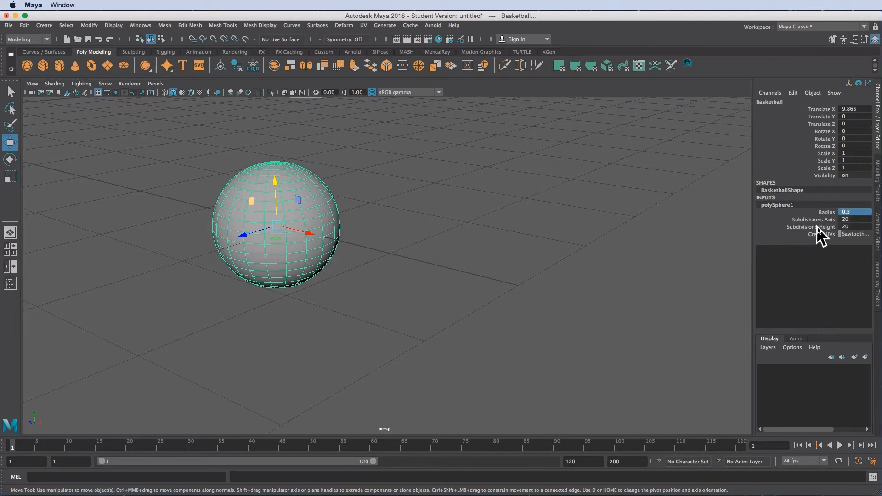
left_click(846, 219)
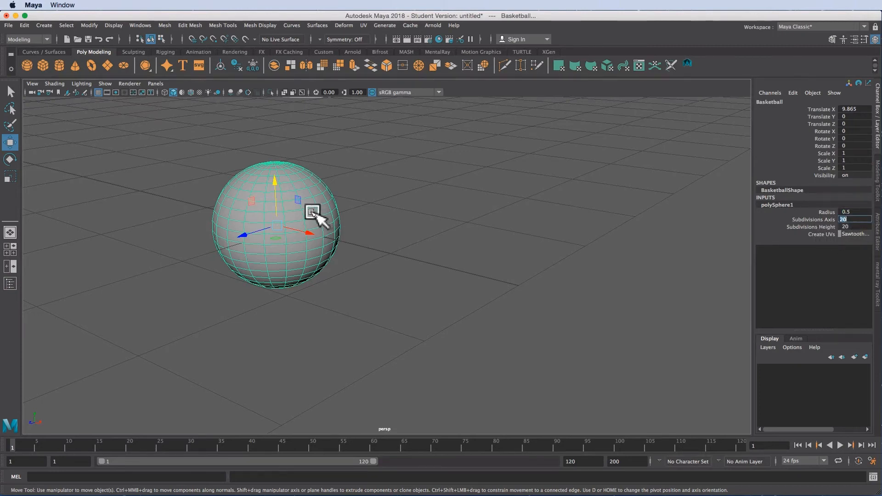
type("10")
key("Return")
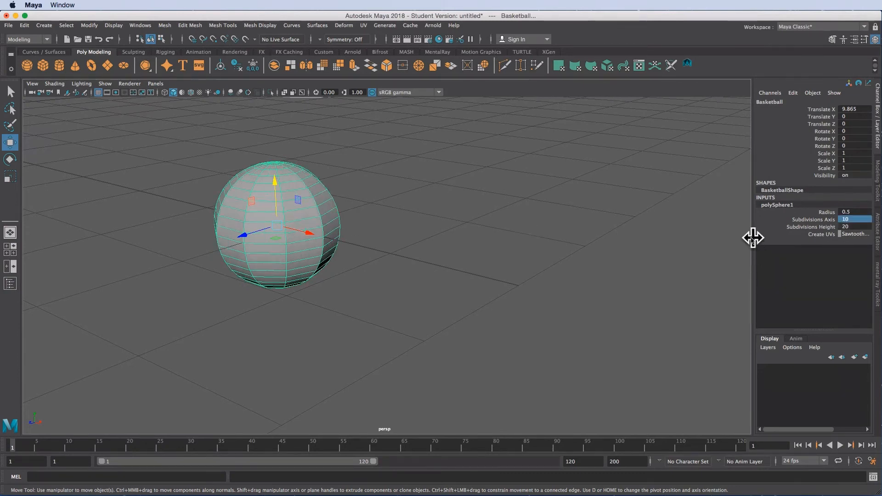
- Set the Basketball sphere's Subdivisions Height to 10 and deselect the sphere
left_click(857, 227)
type("10")
key("Return")
mouse_move(372, 266)
left_mouse_down("alt")
mouse_move(339, 254)
mouse_move(380, 264)
left_mouse_up("alt")
right_click_drag(444, 262, 197, 240, "alt")
right_click_drag(291, 257, 128, 246, "alt")
middle_click_drag(278, 246, 375, 261, "alt")
left_click_drag(374, 262, 400, 274, "alt")
left_click(406, 275)
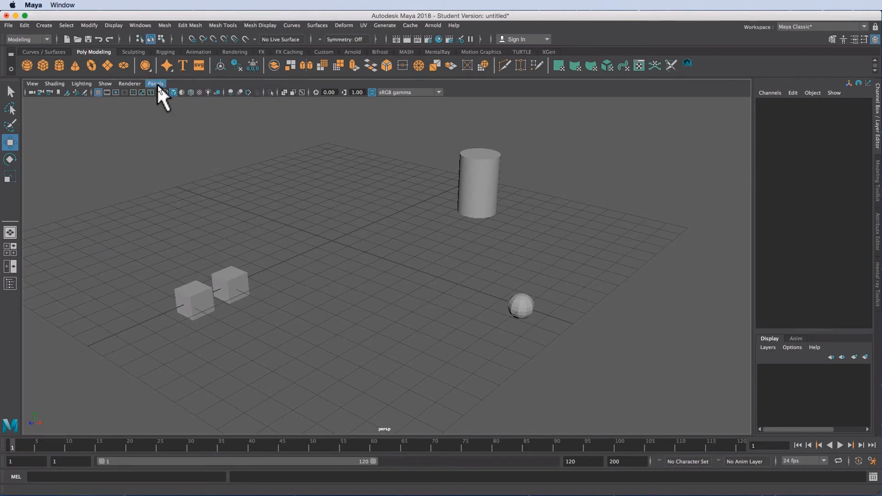
- Create a polygon pipe primitive at the centre of the grid
left_click(45, 23)
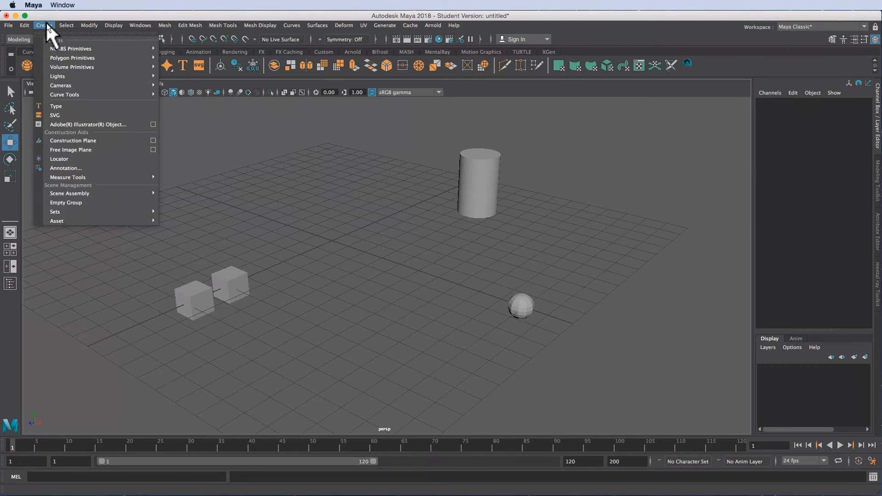
mouse_move(88, 58)
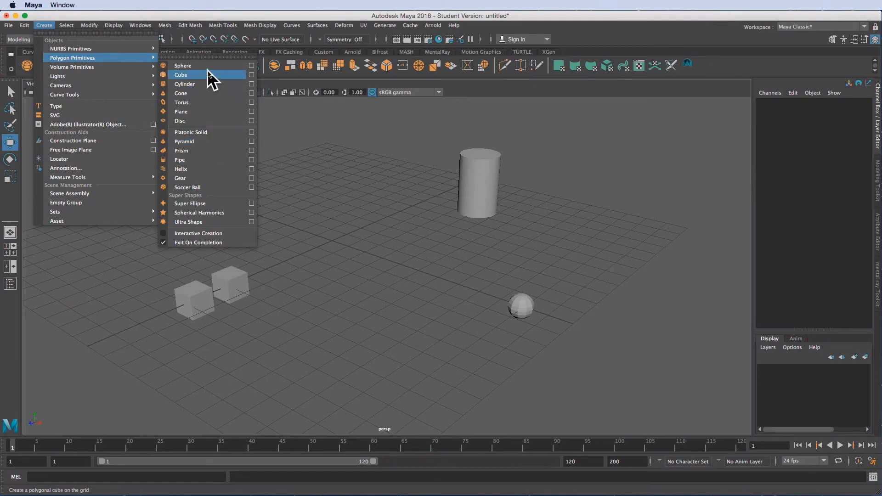
left_click(201, 159)
left_click_drag(348, 175, 341, 204, "alt")
right_click_drag(236, 191, 437, 240, "alt")
middle_click_drag(360, 216, 420, 233, "alt")
mouse_move(419, 233)
left_mouse_down("alt")
mouse_move(449, 223)
mouse_move(347, 212)
mouse_move(412, 240)
left_mouse_up("alt")
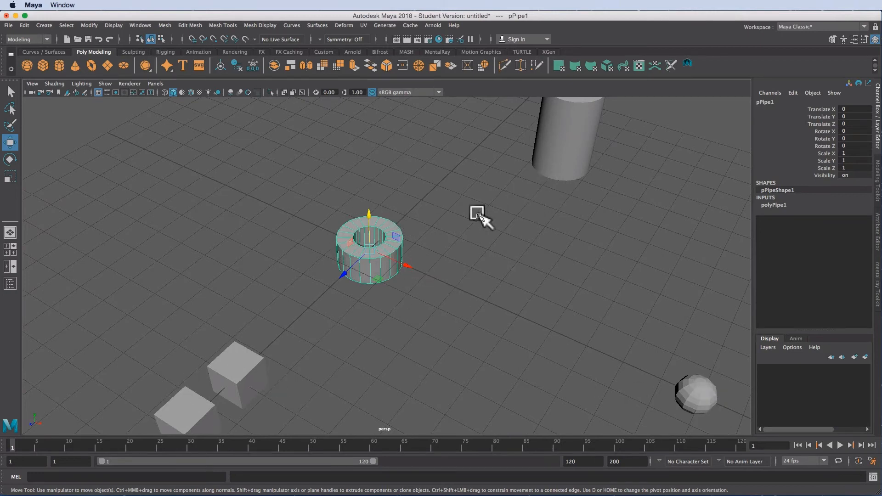
- Rename the new pipe as ring
left_click(779, 101)
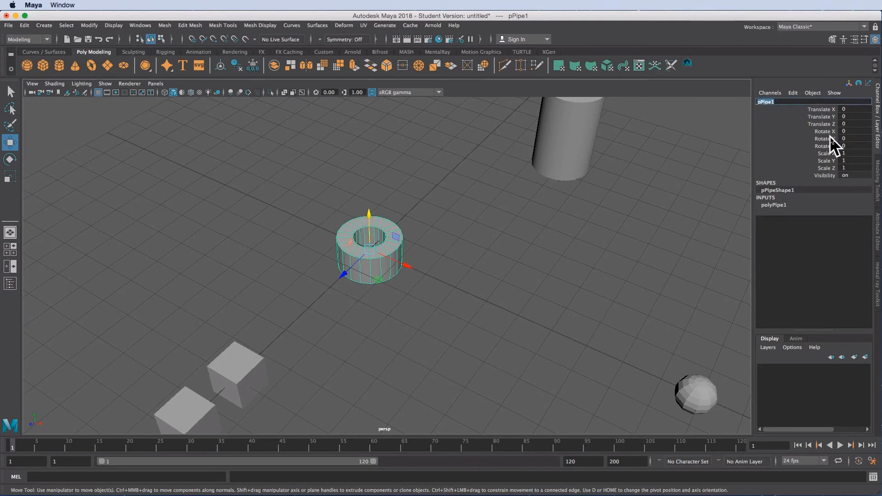
type("ng")
key("Return")
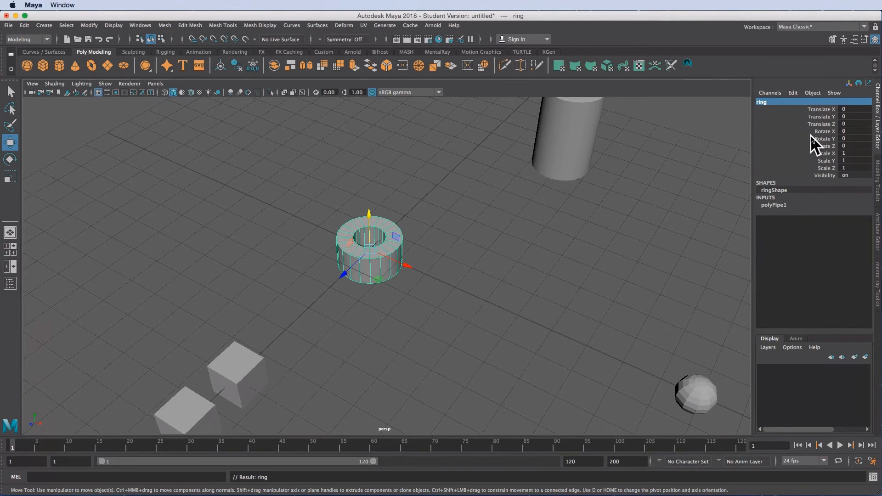
- Open the ring's polyPipe1 inputs and set its height to 1
left_click(777, 205)
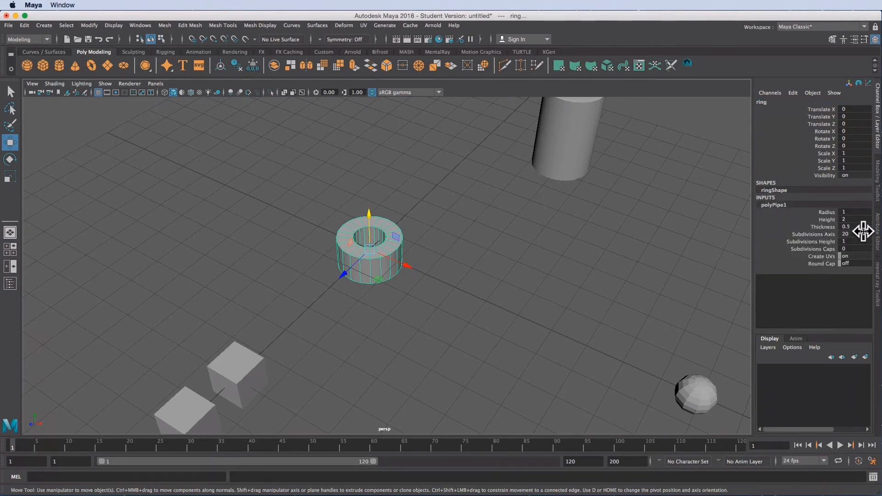
double_click(857, 219)
type("1")
key("Return")
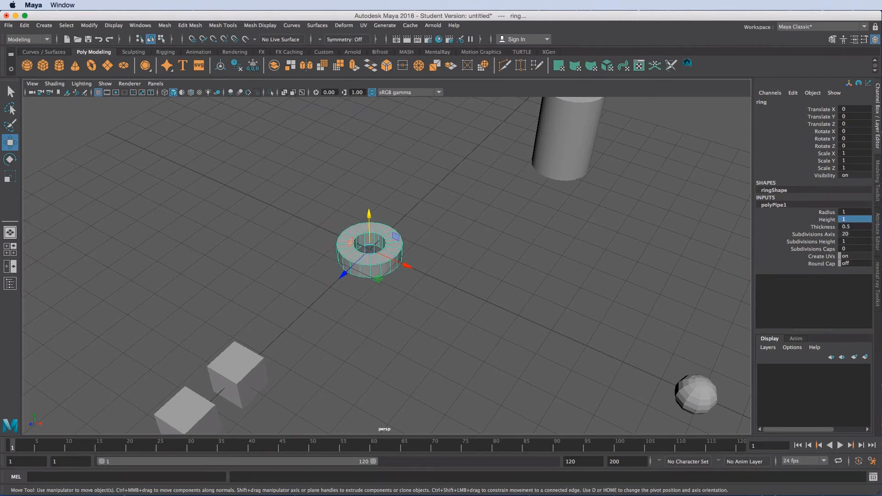
- Set the ring's thickness to 0.2 and deselect the ring
double_click(855, 226)
key("Return")
mouse_move(404, 247)
left_mouse_down("alt")
mouse_move(386, 213)
mouse_move(357, 199)
mouse_move(330, 219)
mouse_move(374, 250)
mouse_move(406, 230)
left_mouse_up("alt")
right_click_drag(406, 230, 451, 244, "alt")
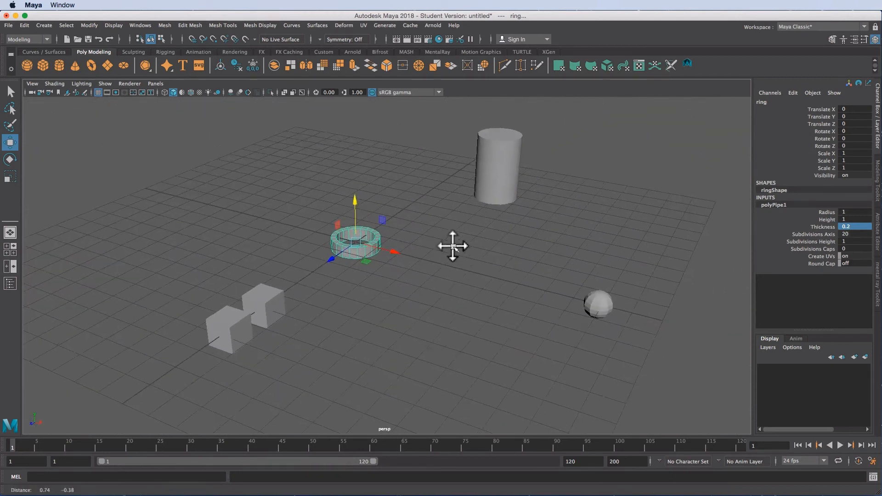
left_click(462, 260)
left_click_drag(462, 260, 444, 252, "alt")
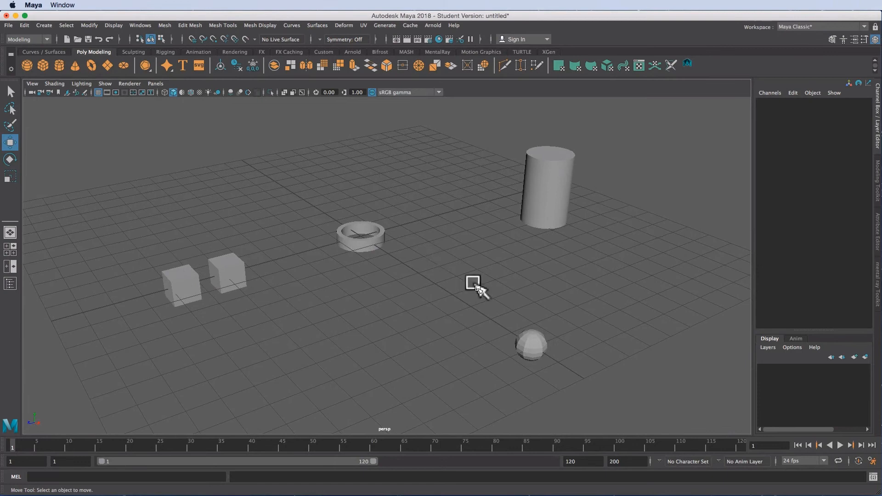
left_click_drag(315, 238, 361, 250, "alt")
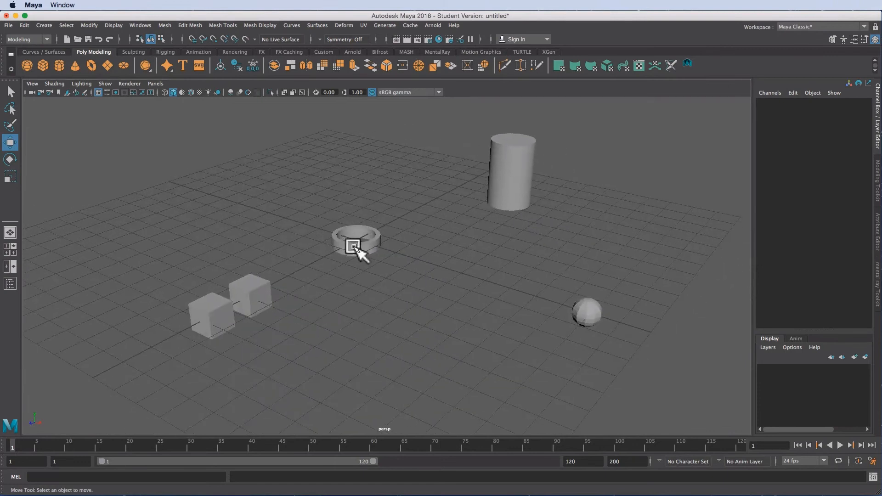
left_click_drag(522, 213, 510, 219, "alt")
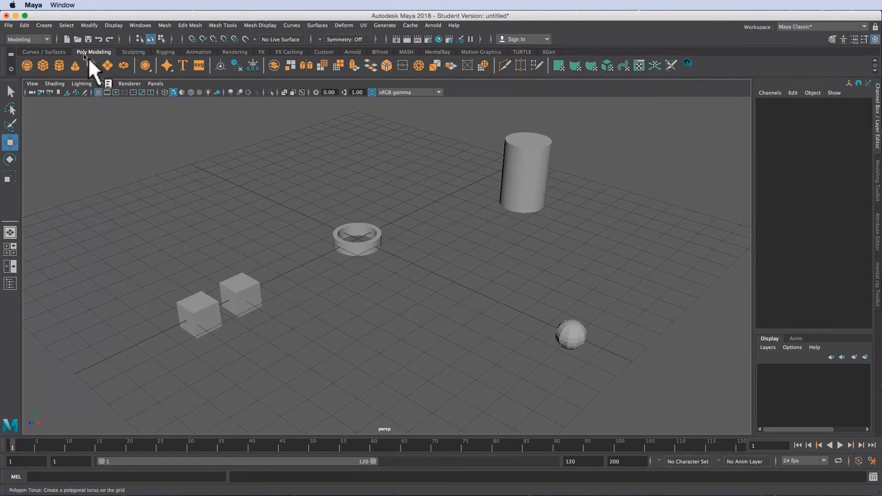
- Save the scene as poly primitives in Maya ASCII format in the project's scenes folder
left_click(8, 25)
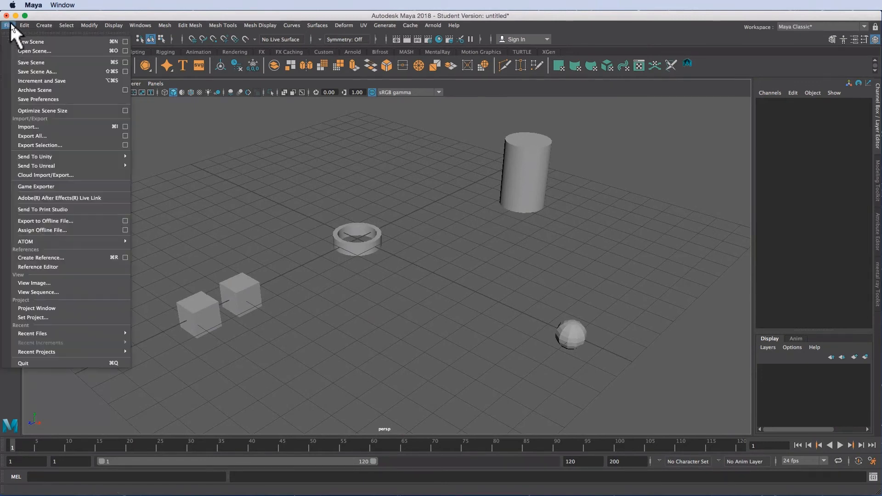
left_click(44, 62)
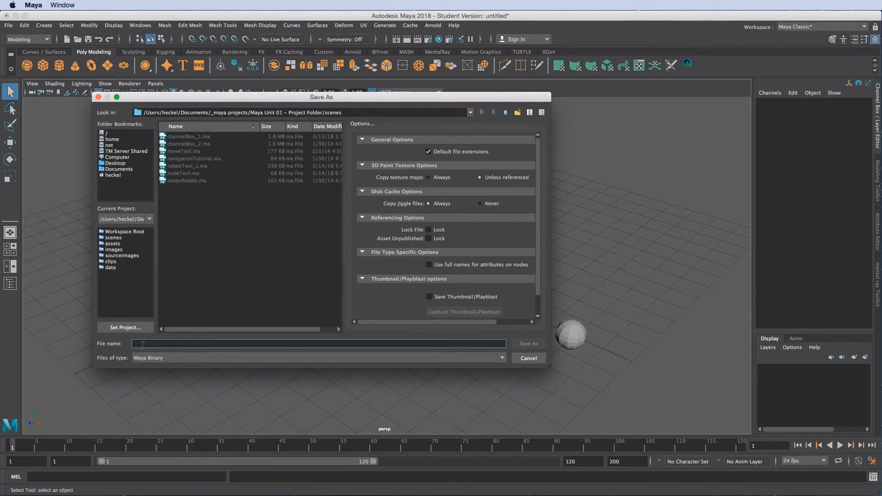
type("poly prim")
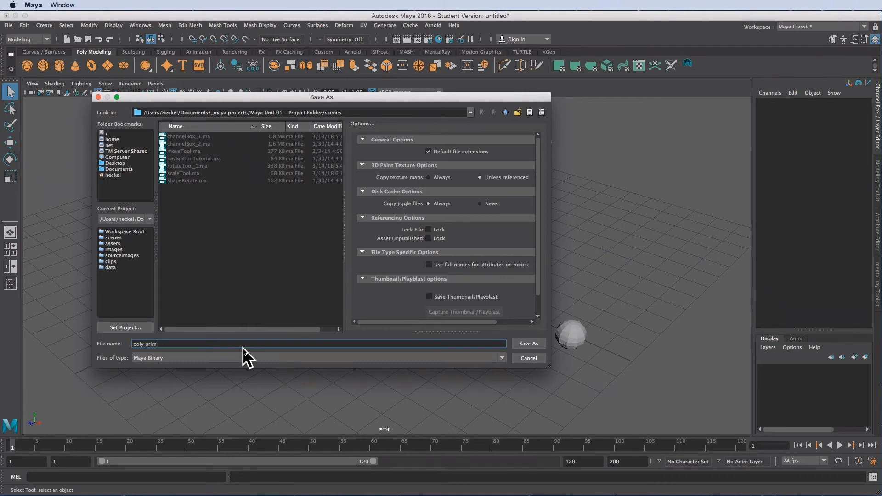
type("itives")
left_click(137, 359)
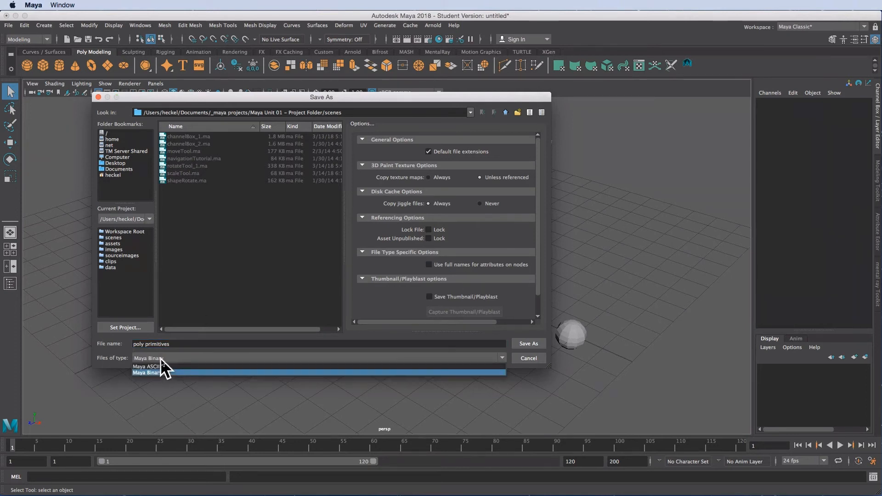
left_click(186, 366)
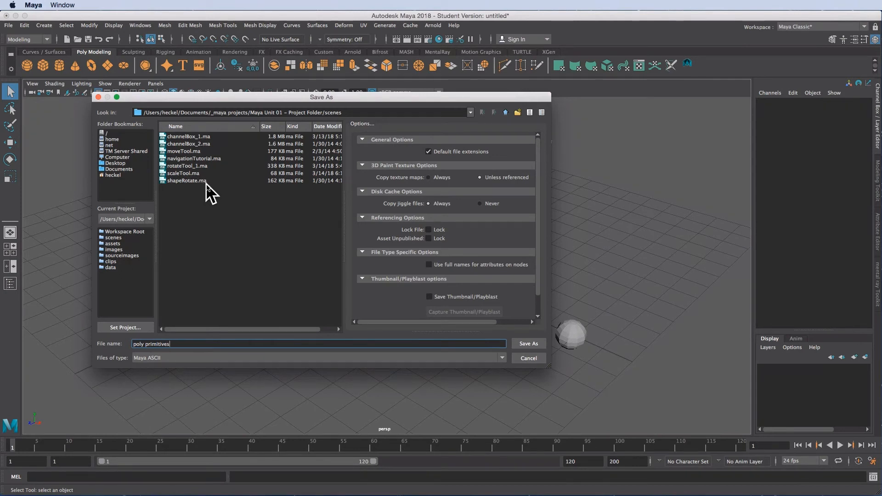
left_click(528, 343)
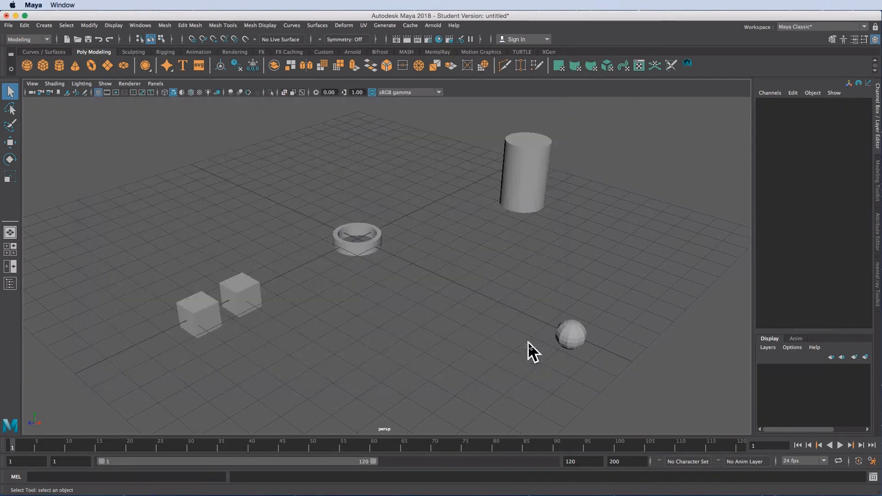
- Set the Tower_base cube's width to 6, height to 14 and depth to 6, and deselect it
key("w")
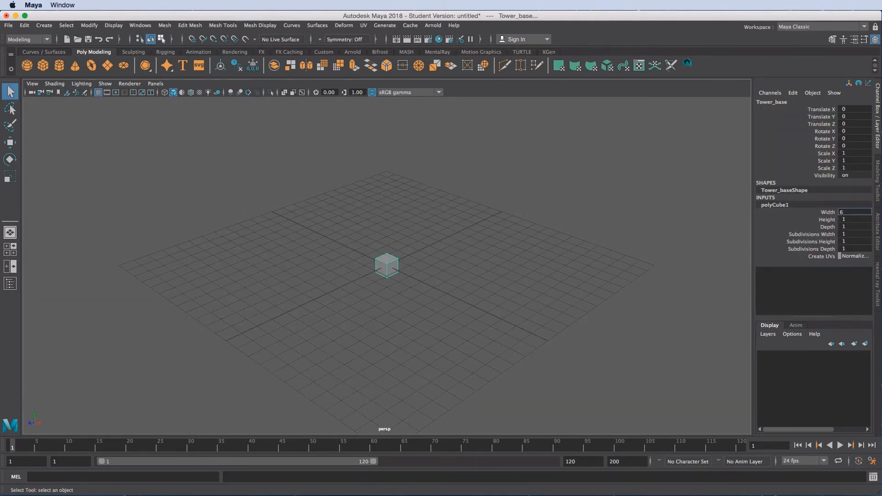
type("6")
key("Return")
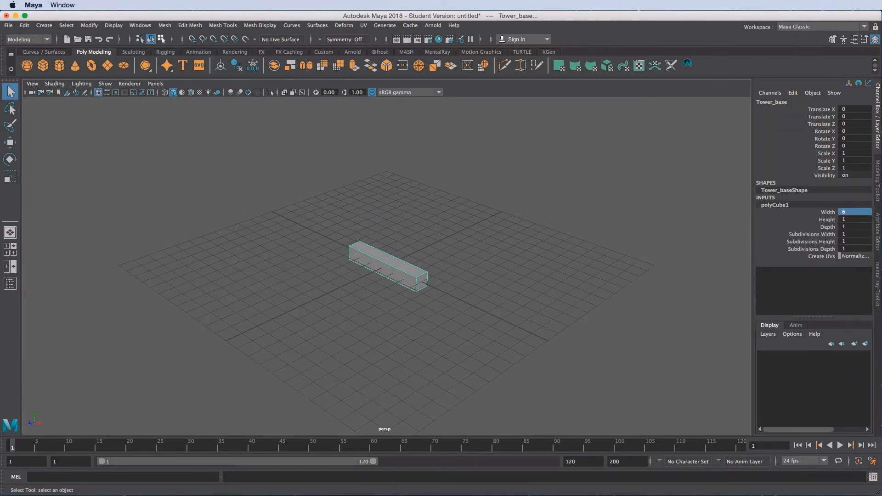
double_click(858, 221)
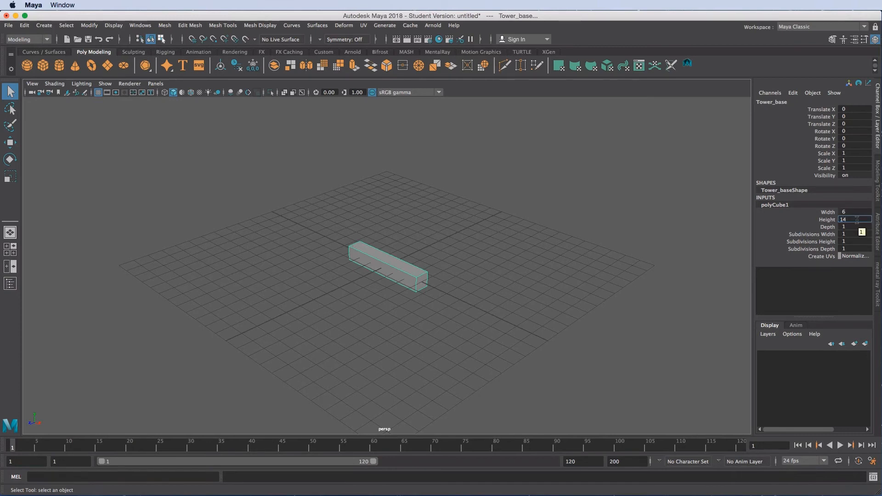
type("14")
key("Return")
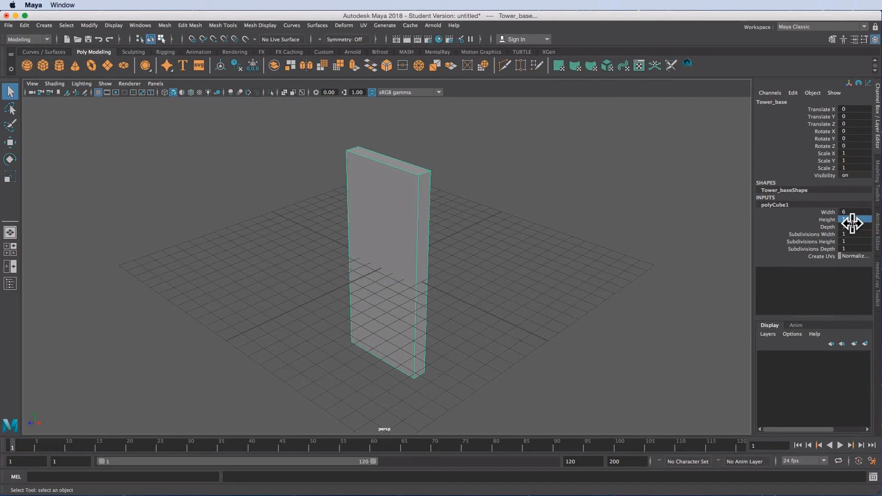
double_click(851, 227)
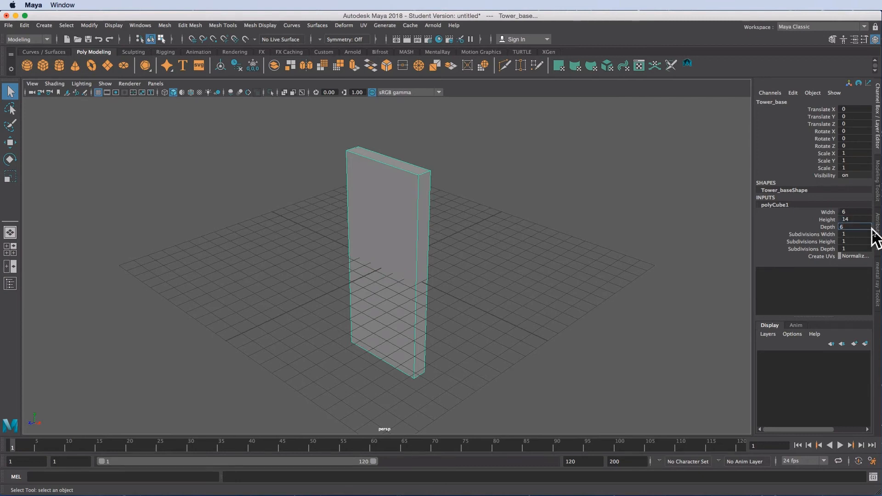
key("Return")
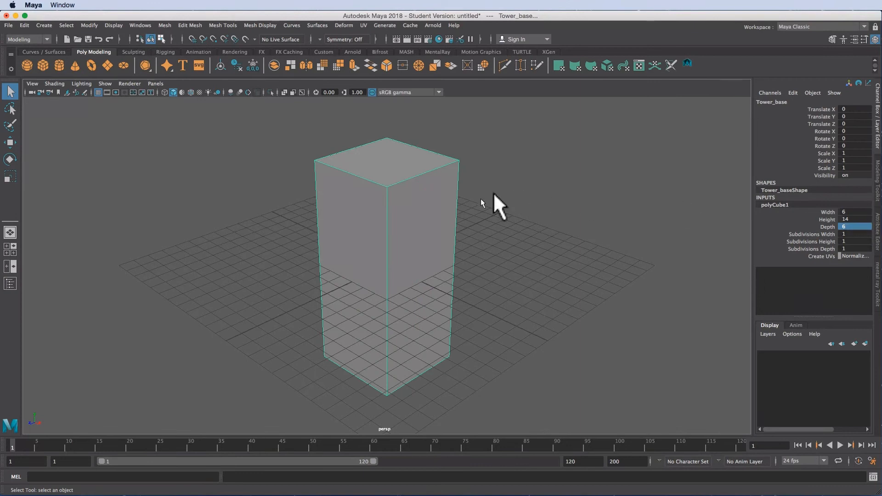
left_click(501, 205)
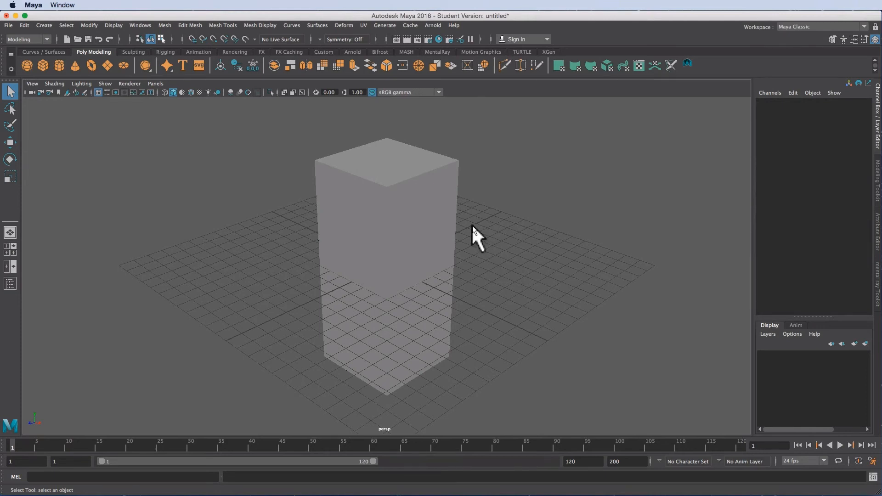
- Move Tower_base straight up to about 7.1 on the Y axis and check its base against the grid
left_click(417, 220)
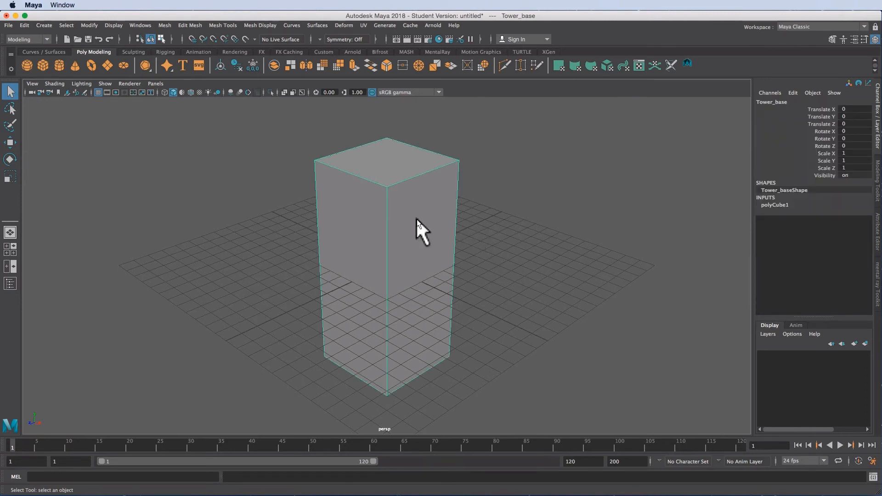
key("w")
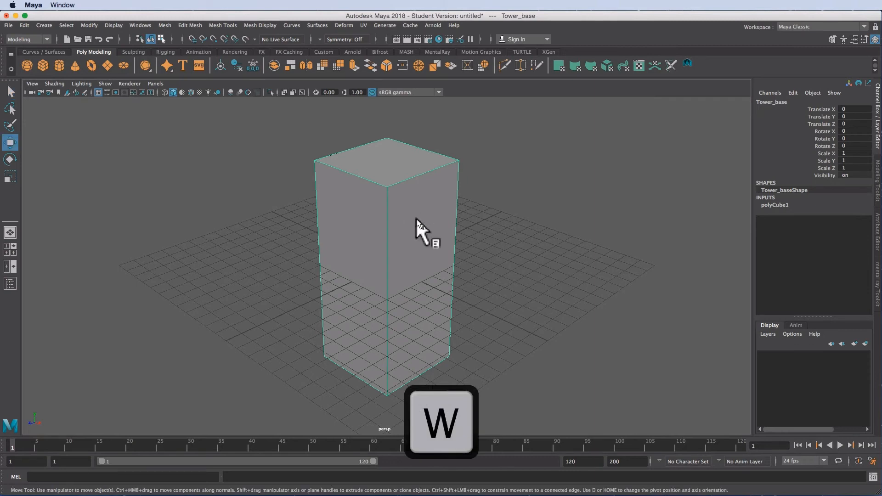
left_click_drag(398, 225, 412, 119)
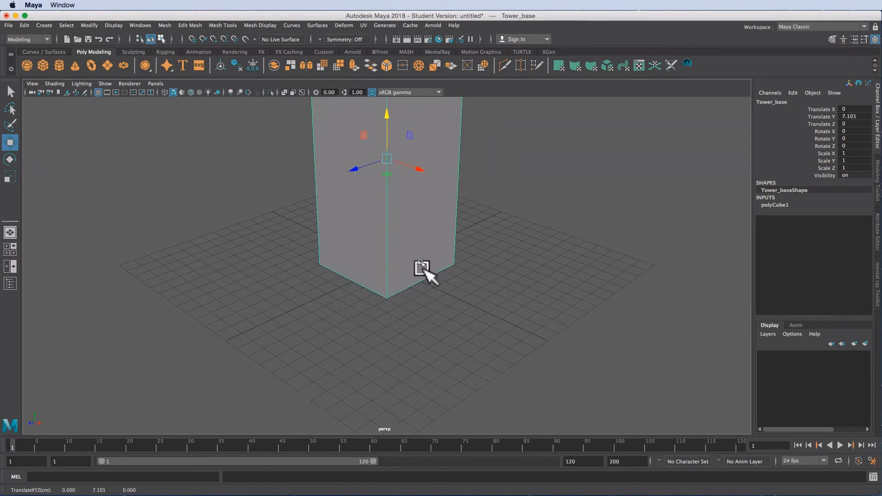
left_click_drag(471, 281, 374, 256, "alt")
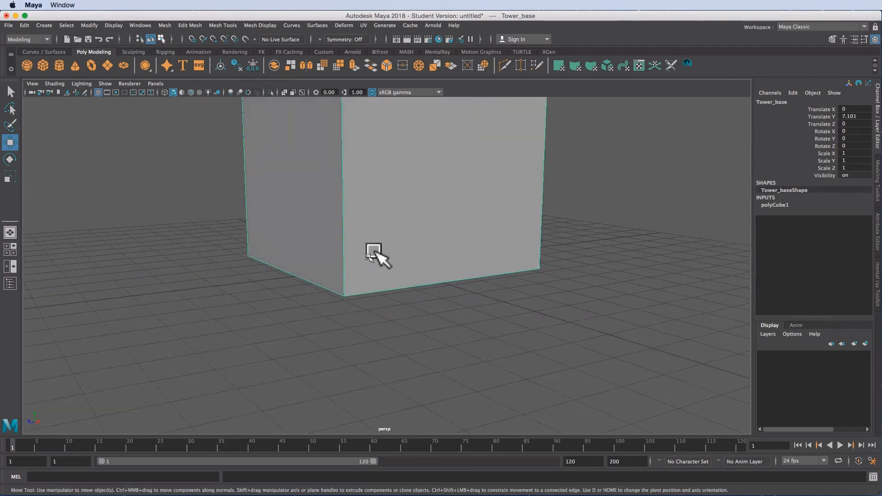
left_click_drag(496, 282, 460, 263, "alt")
key("a")
left_click_drag(561, 268, 514, 272, "alt")
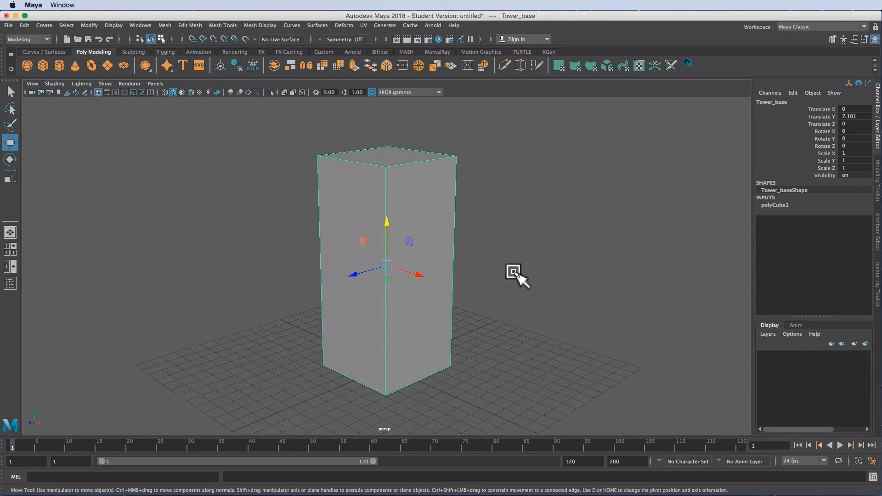
- Switch to the four-view layout and frame the whole tower in the top, front and side views
left_click(7, 251)
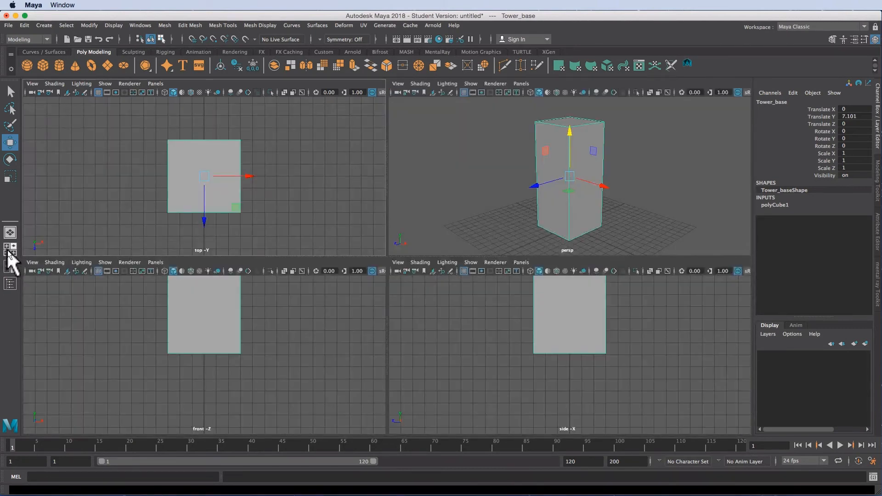
key("space")
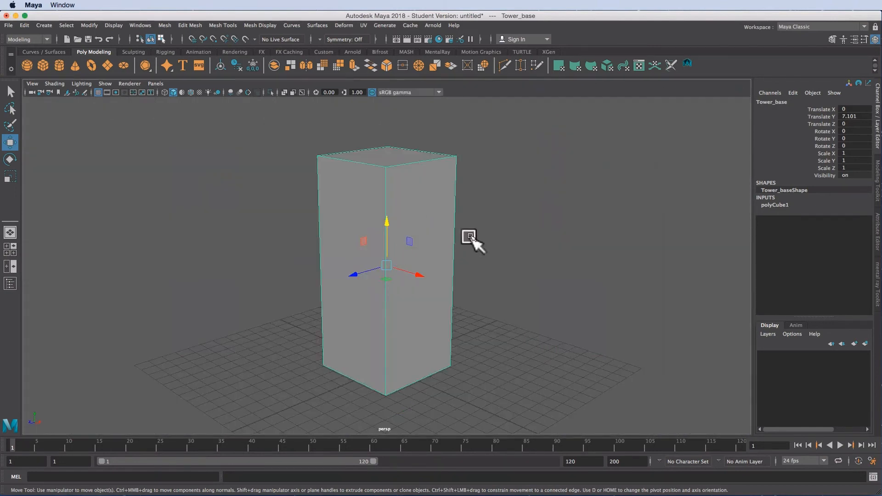
key("space")
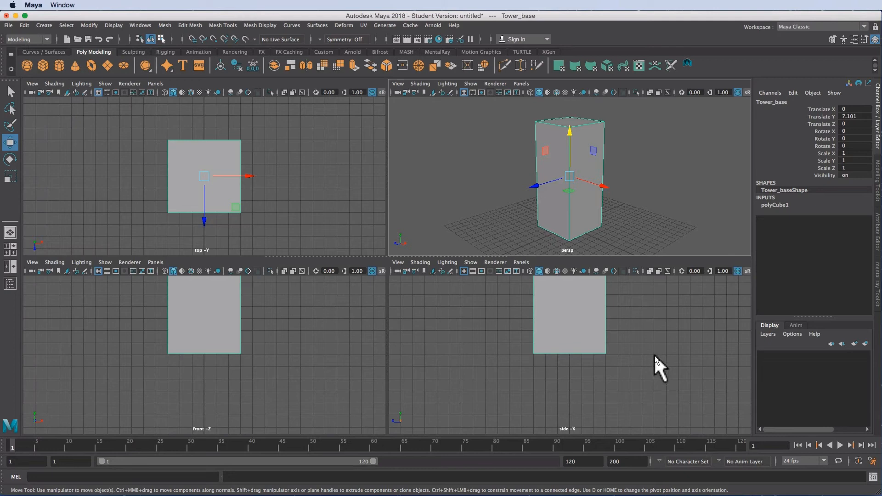
key("f")
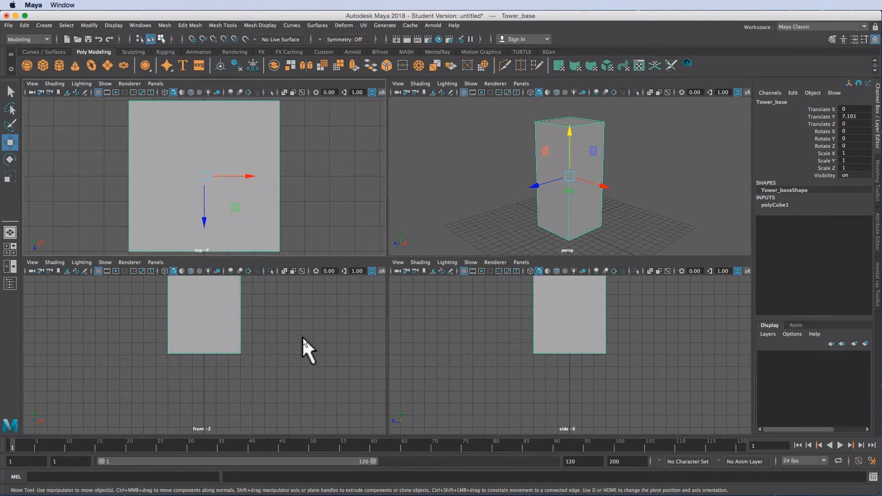
key("f")
key("f")
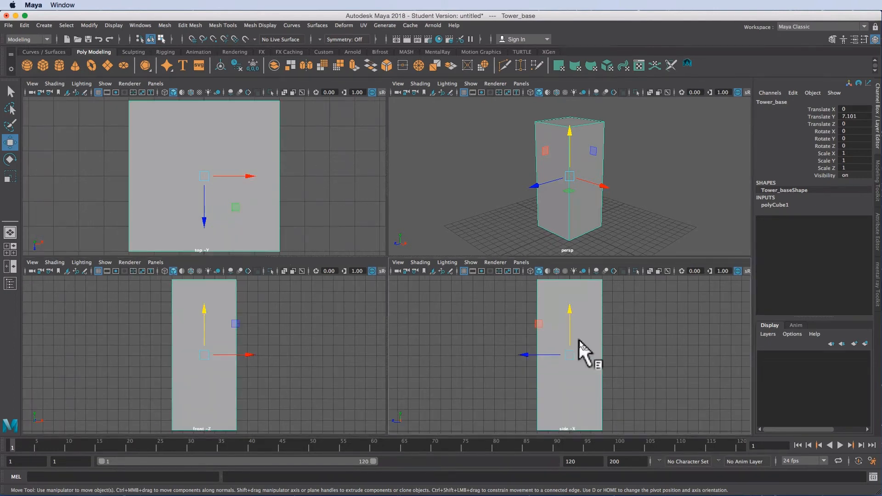
scroll(642, 345, "down", 1)
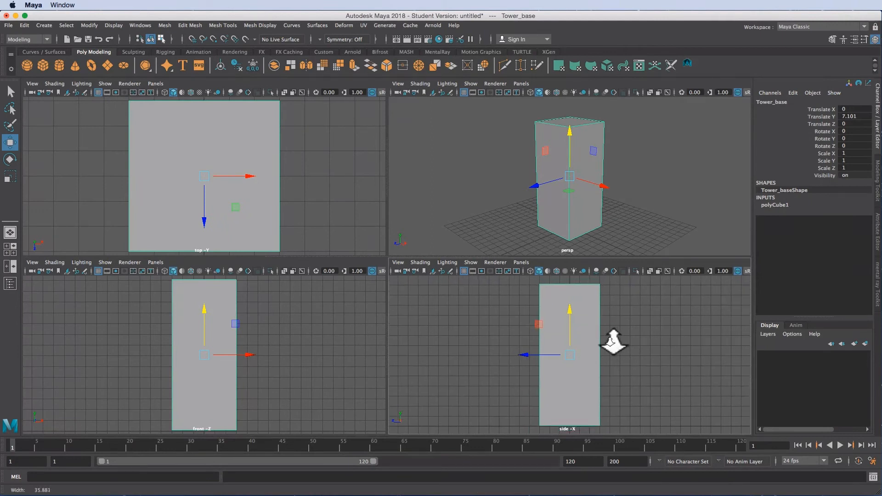
scroll(287, 335, "down", 1)
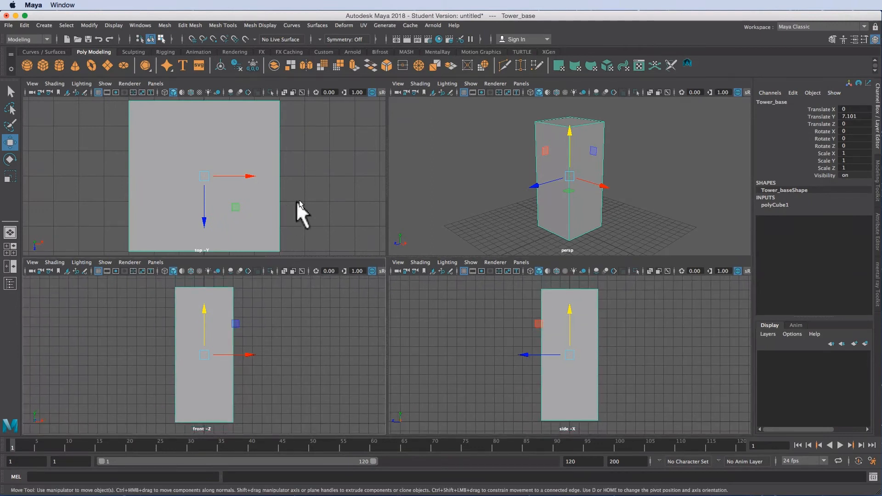
scroll(252, 197, "down", 2)
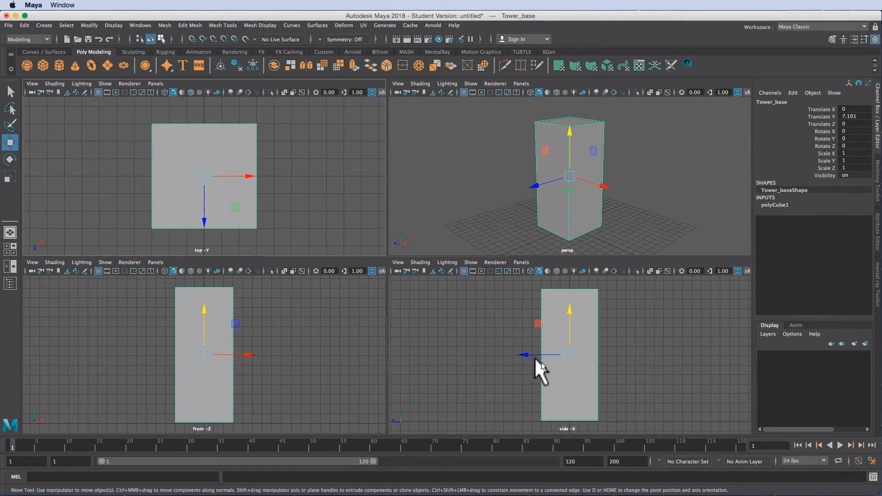
- In the side view, snap the tower down to the grid at Translate Y 7 so its base rests on the ground line
key("space")
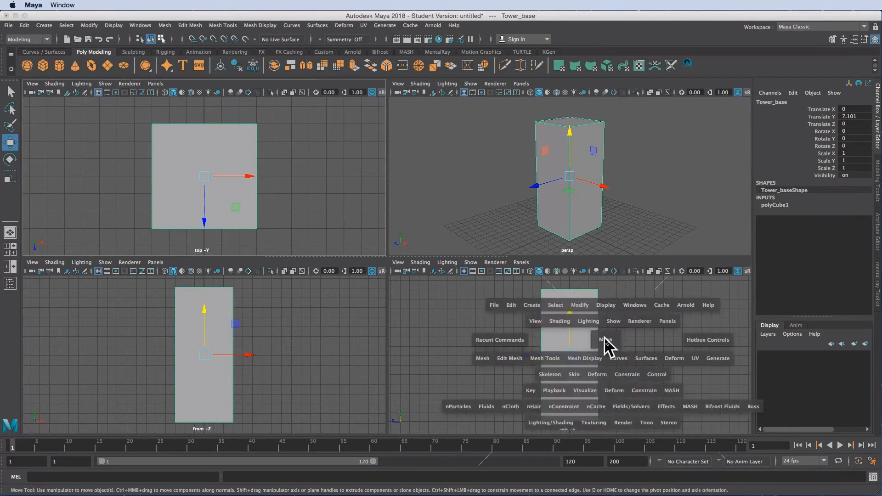
right_click_drag(379, 274, 472, 284, "alt")
middle_click_drag(472, 284, 520, 196, "alt")
right_click_drag(404, 296, 561, 349, "alt")
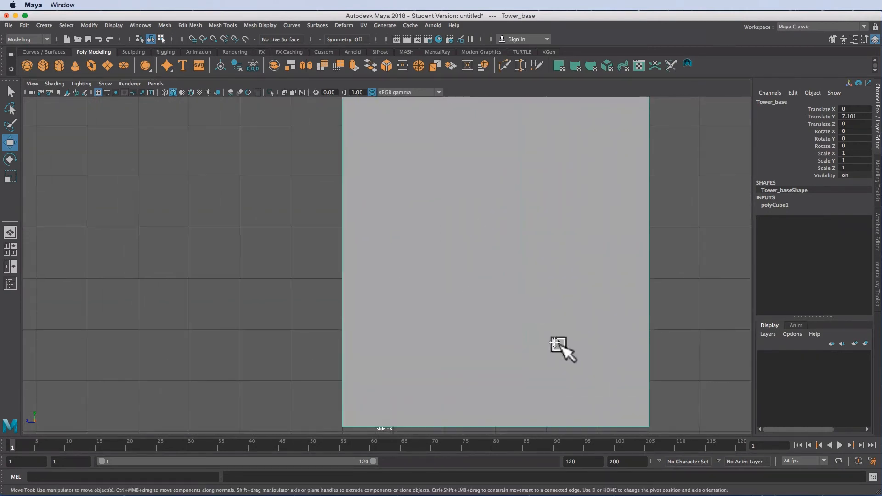
middle_click_drag(471, 432, 394, 309, "alt")
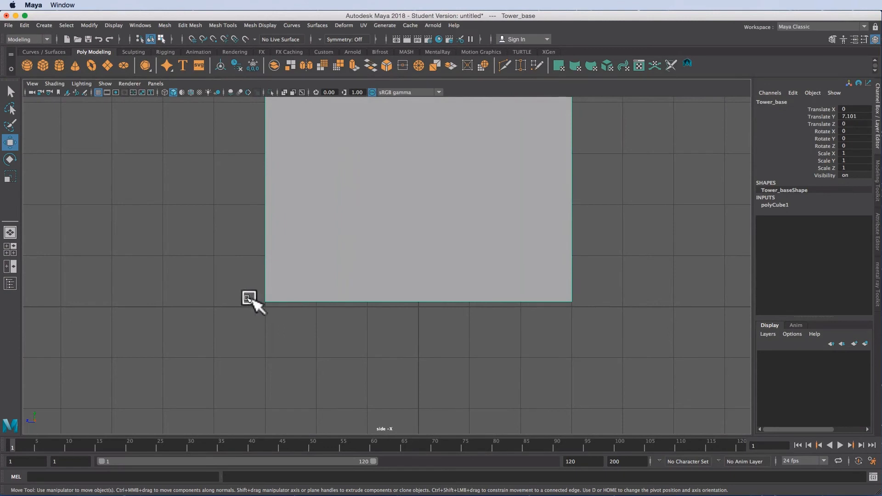
right_click_drag(693, 272, 504, 246, "alt")
middle_click_drag(504, 246, 526, 275, "alt")
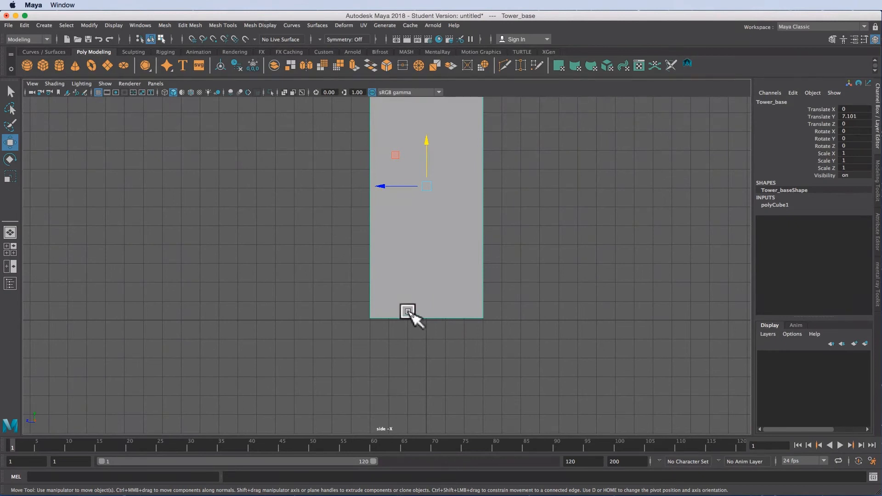
key("x")
key("x")
left_click_drag(436, 146, 442, 188)
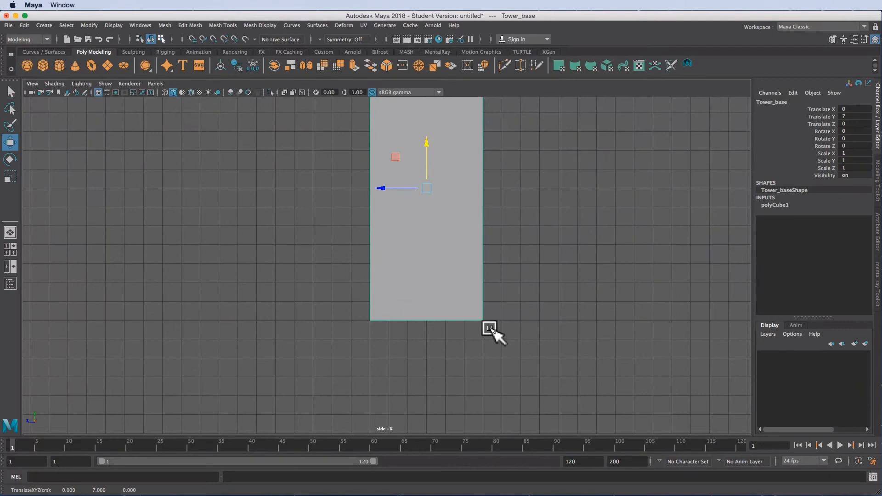
key("f")
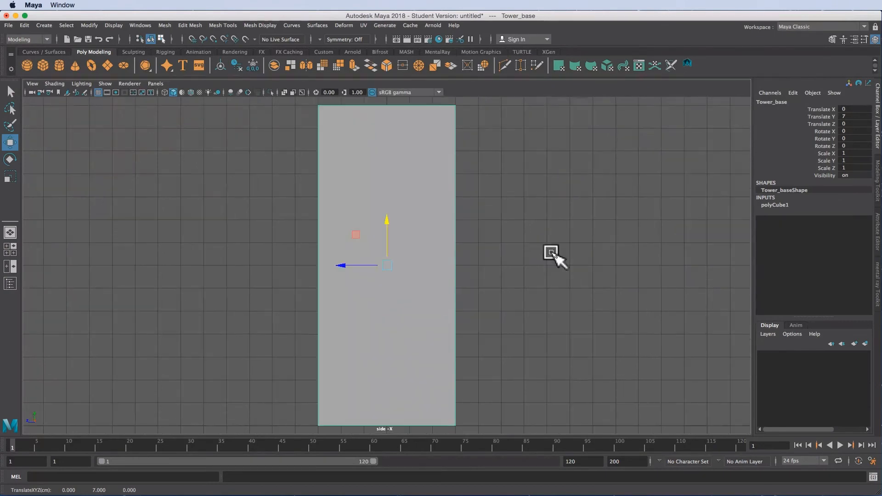
right_click_drag(559, 237, 394, 227, "alt")
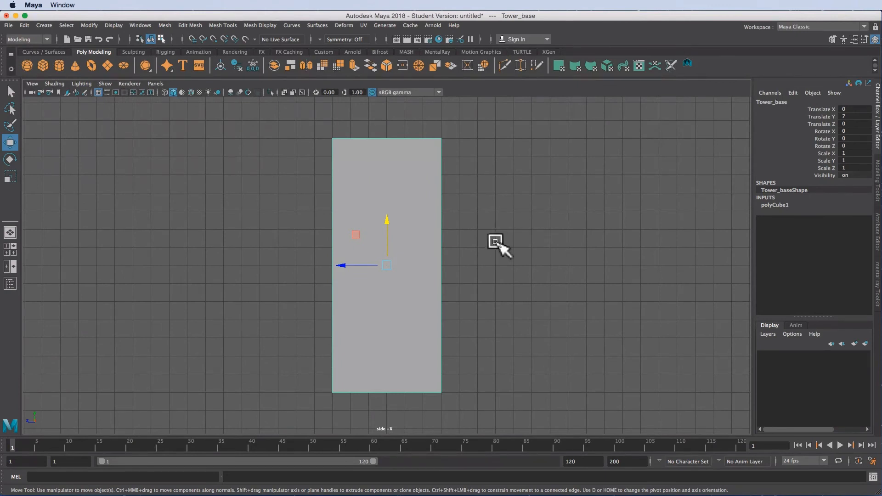
- Return to the four-view layout and create a new polygon cube at the origin
key("space")
mouse_move(577, 217)
left_mouse_down("alt")
mouse_move(528, 177)
mouse_move(524, 188)
mouse_move(561, 213)
left_mouse_up("alt")
middle_click_drag(561, 213, 554, 173, "alt")
left_click_drag(554, 174, 643, 214, "alt")
middle_click_drag(554, 187, 554, 210, "alt")
left_click_drag(551, 209, 540, 208, "alt")
right_click_drag(538, 208, 565, 208, "alt")
middle_click_drag(565, 209, 564, 215, "alt")
left_click_drag(560, 217, 565, 215, "alt")
right_click_drag(565, 214, 571, 215, "alt")
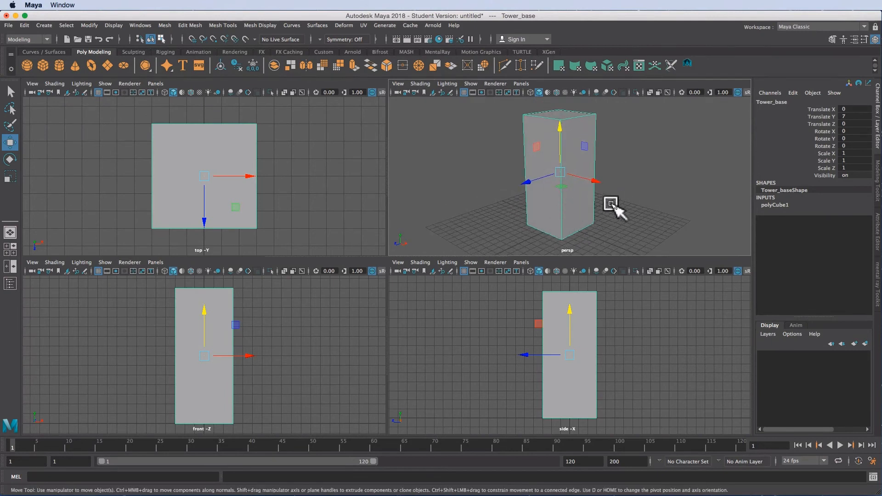
left_click(41, 64)
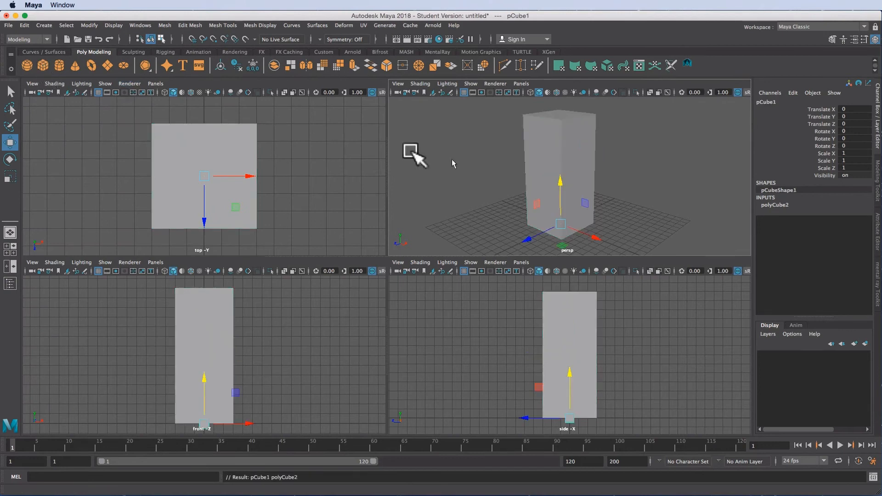
- Move the new cube along Z to about 5.07, out in front of the tower, and frame it in the perspective view
mouse_move(530, 240)
left_mouse_down()
mouse_move(495, 249)
mouse_move(522, 252)
left_mouse_up()
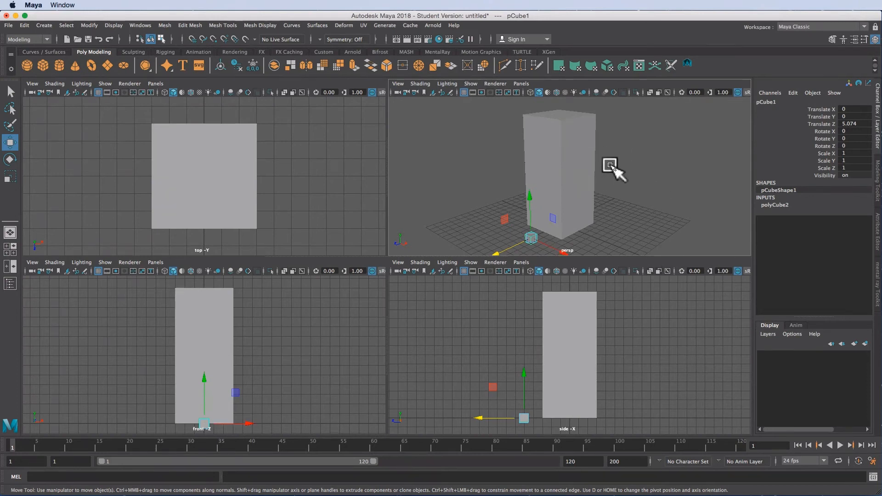
key("space")
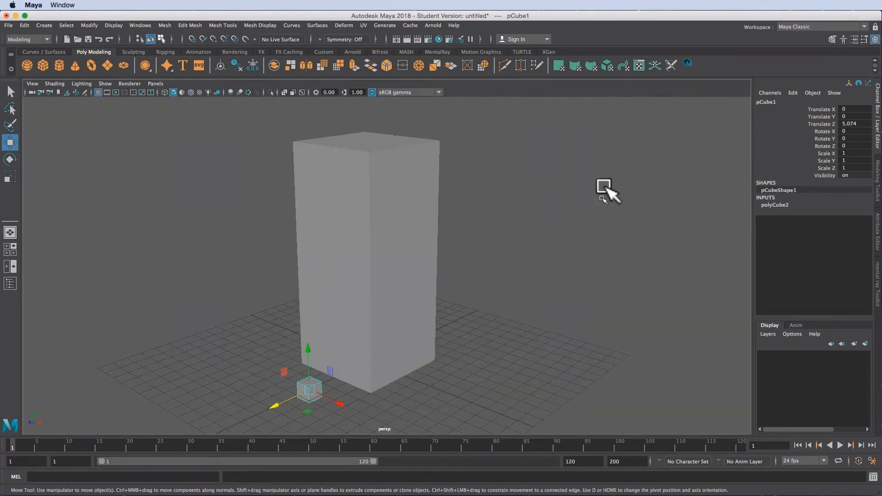
right_click_drag(437, 280, 497, 247, "alt")
middle_click_drag(496, 247, 526, 222, "alt")
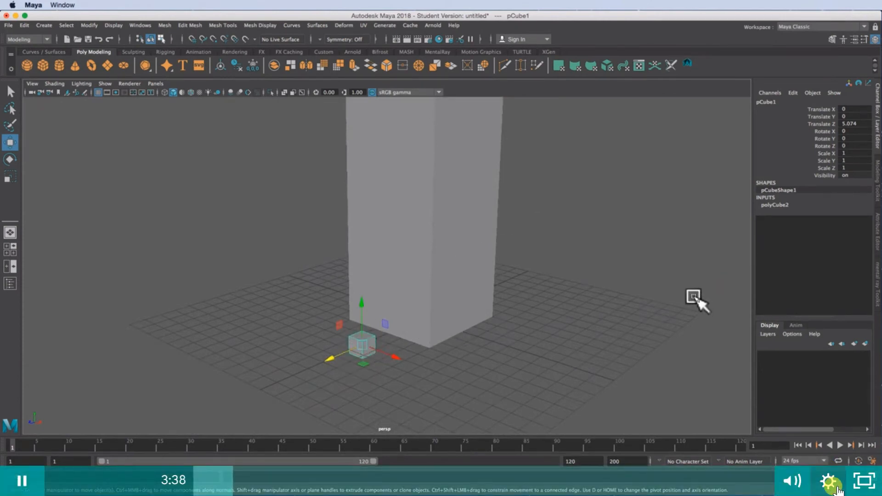
left_click(829, 481)
left_click(844, 461)
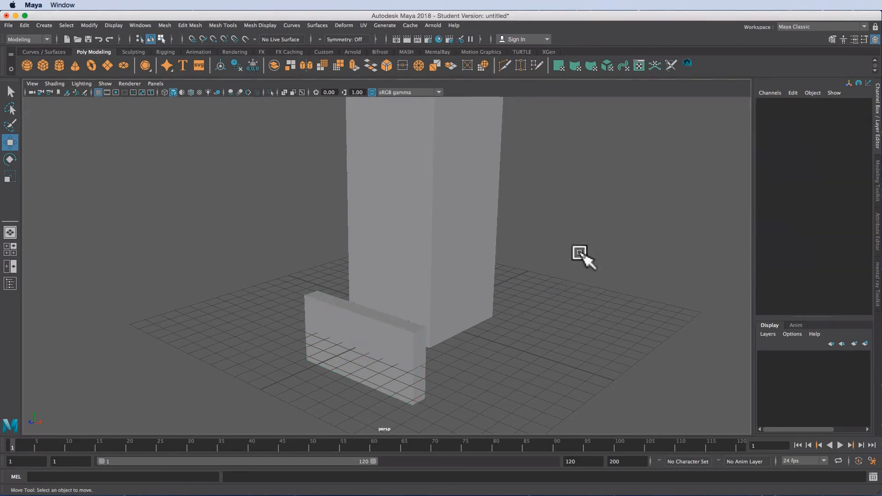
- In the front view of the four-view layout, raise upper_wall along Y to about 16.1, level with the tower's top
left_click_drag(601, 299, 402, 300, "alt")
left_click_drag(601, 280, 425, 117, "alt")
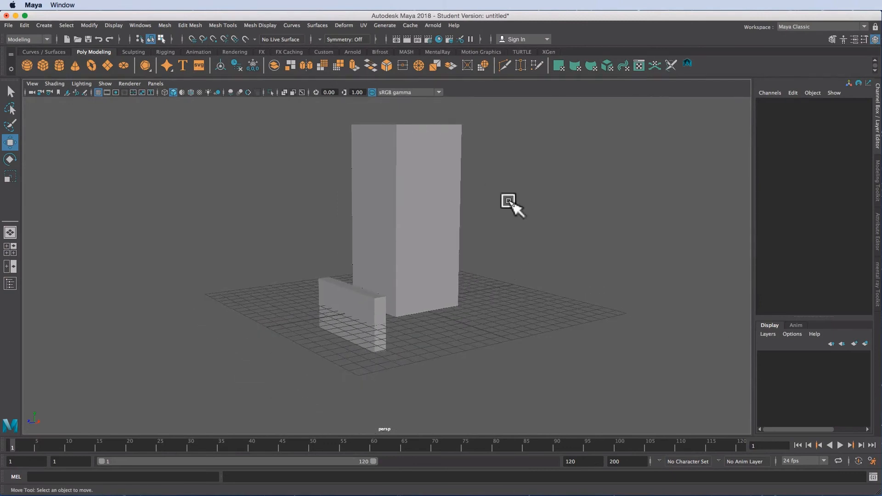
key("space")
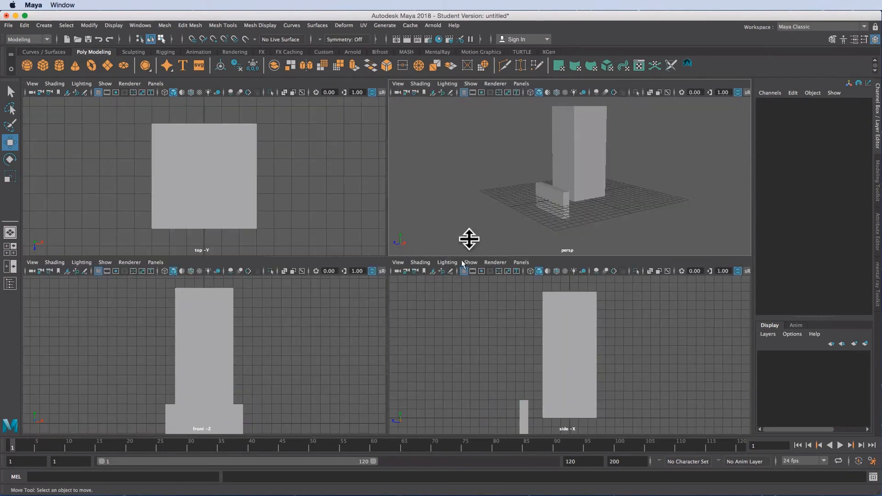
left_click(239, 407)
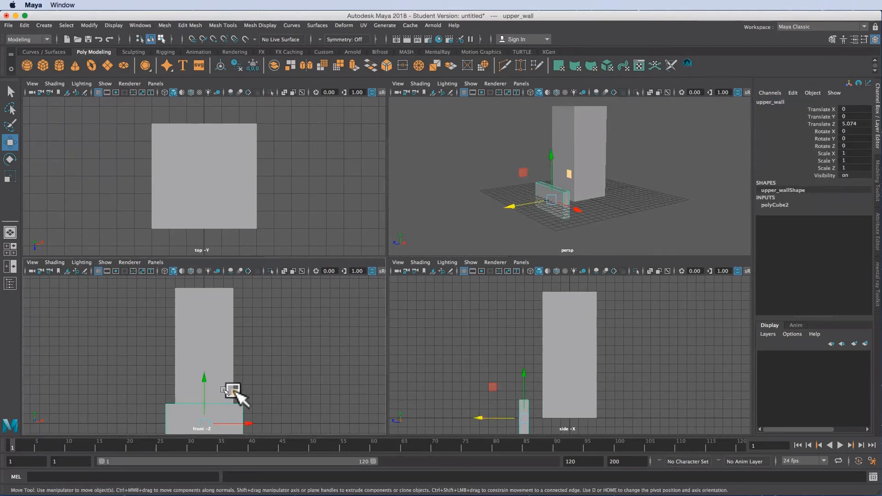
left_click_drag(205, 386, 236, 229)
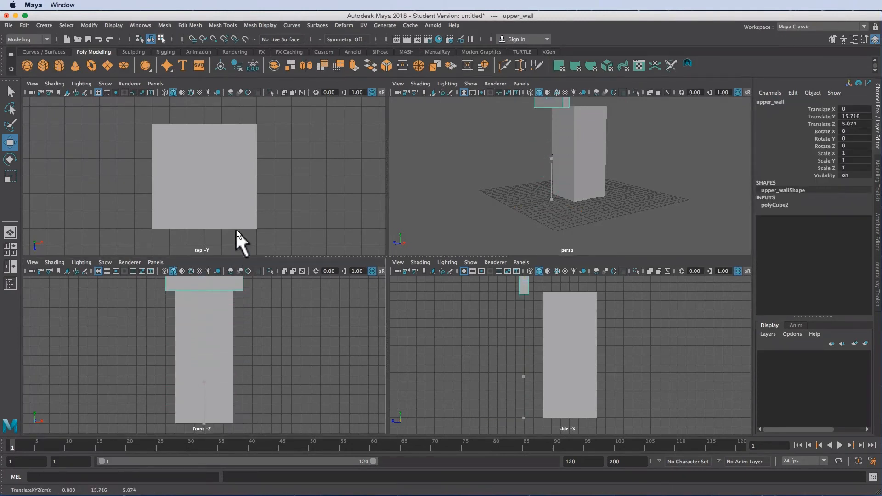
middle_click_drag(246, 321, 252, 386, "alt")
mouse_move(216, 289)
left_mouse_down()
mouse_move(216, 278)
mouse_move(216, 288)
left_mouse_up()
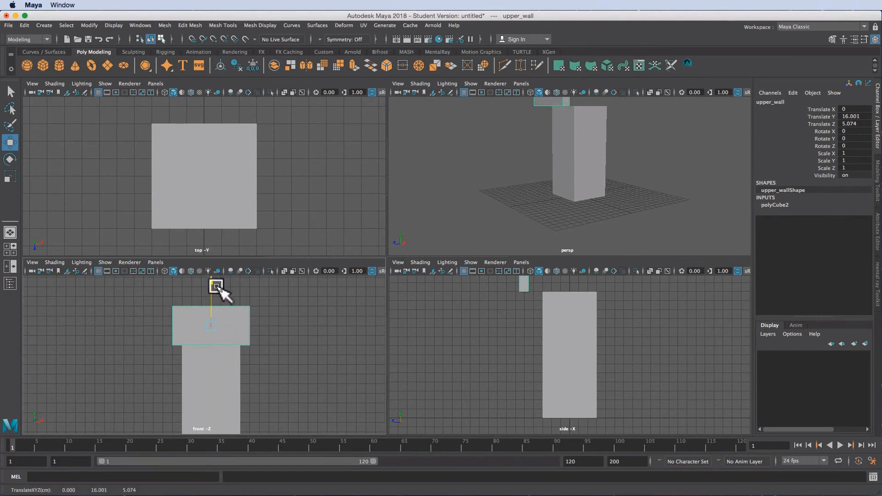
- In the side view, move upper_wall along Z to about 3.57, close to the tower's front face
middle_click_drag(597, 335, 603, 361, "alt")
right_click_drag(501, 338, 588, 358, "alt")
middle_click_drag(587, 358, 589, 394, "alt")
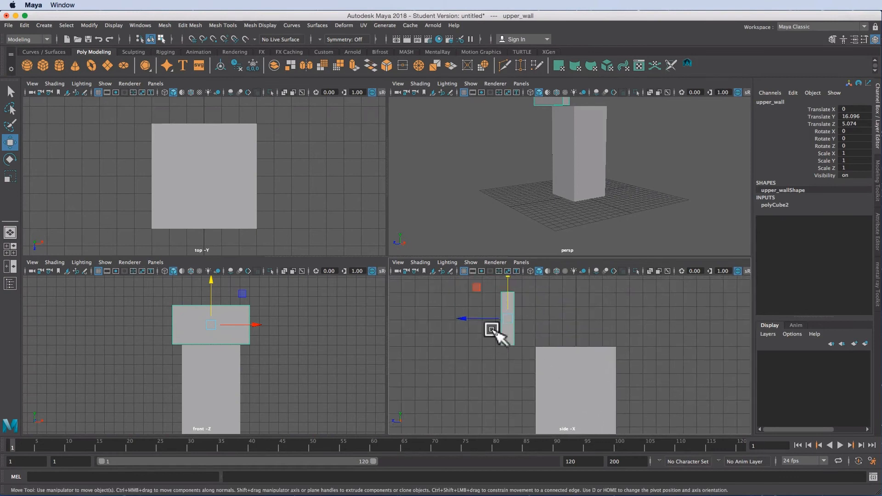
left_click_drag(460, 321, 478, 325)
right_click_drag(522, 354, 578, 356, "alt")
middle_click_drag(577, 355, 629, 411, "alt")
right_click_drag(702, 338, 663, 341, "alt")
middle_click_drag(663, 341, 660, 350, "alt")
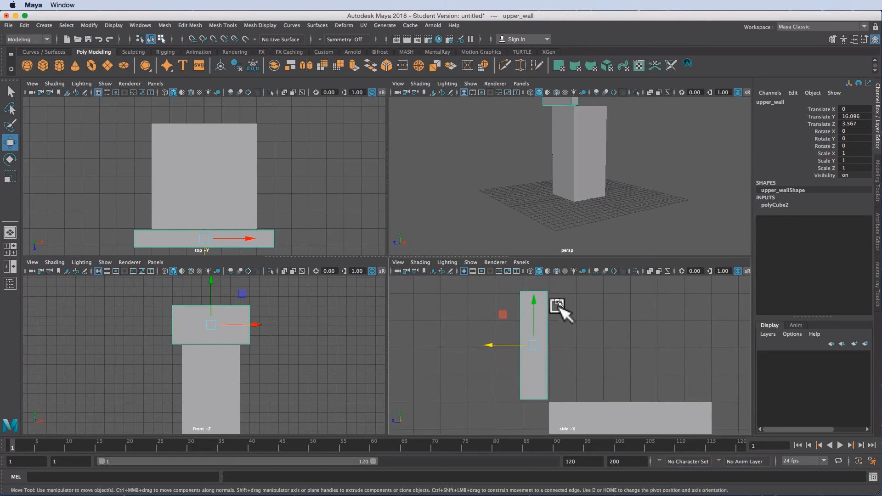
- Align upper_wall exactly with the tower's top front edge by setting Translate Y to 16 and Translate Z to 3.5
right_click_drag(530, 394, 601, 394, "alt")
middle_click_drag(601, 394, 600, 334, "alt")
right_click_drag(478, 365, 569, 380, "alt")
middle_click_drag(569, 380, 567, 359, "alt")
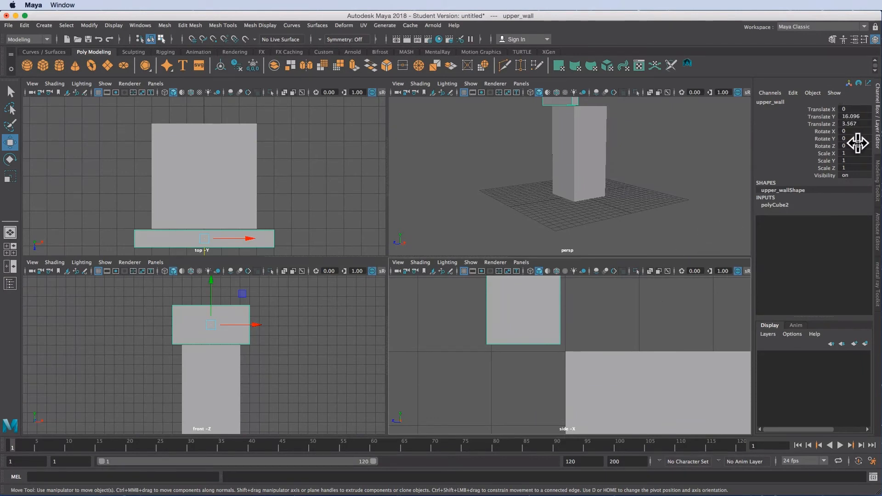
double_click(860, 116)
key("Return")
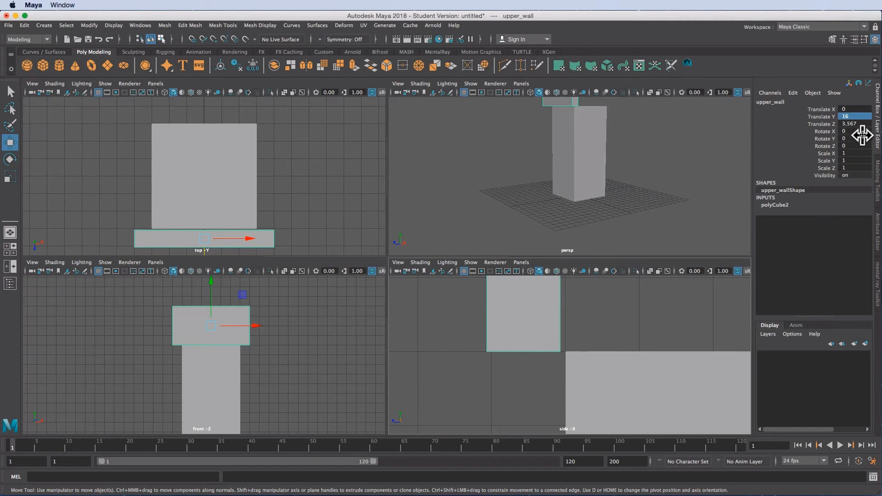
key("Tab")
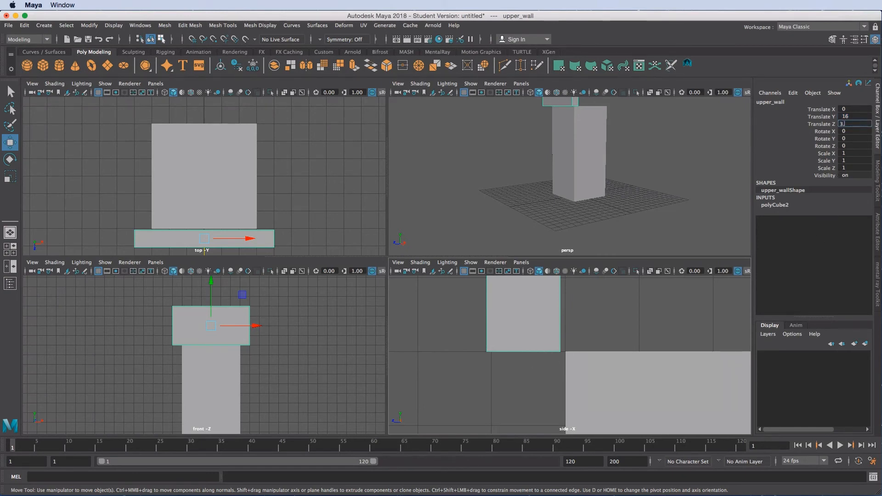
key("Return")
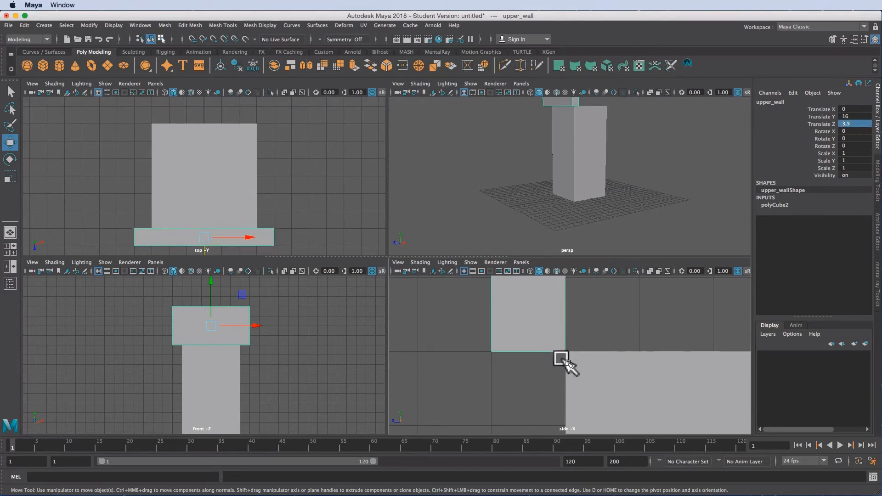
- Examine how upper_wall sits against the tower in the orthographic views and in a full-size perspective view
right_click_drag(642, 334, 436, 347, "alt")
mouse_move(286, 346)
right_mouse_down("alt")
mouse_move(216, 331)
mouse_move(276, 337)
right_mouse_up("alt")
right_click_drag(326, 180, 243, 179, "alt")
left_click_drag(601, 176, 632, 191, "alt")
right_click_drag(632, 191, 605, 203, "alt")
mouse_move(605, 203)
left_mouse_down("alt")
mouse_move(640, 189)
mouse_move(565, 181)
mouse_move(605, 189)
mouse_move(621, 207)
left_mouse_up("alt")
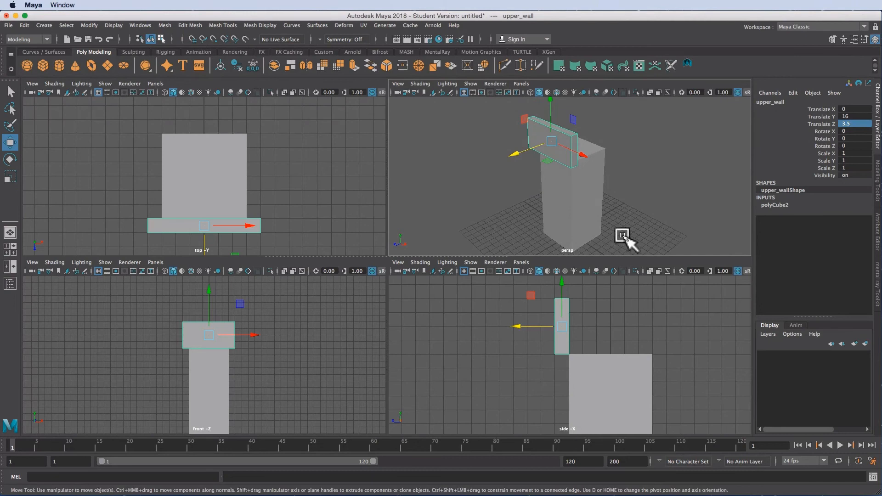
key("space")
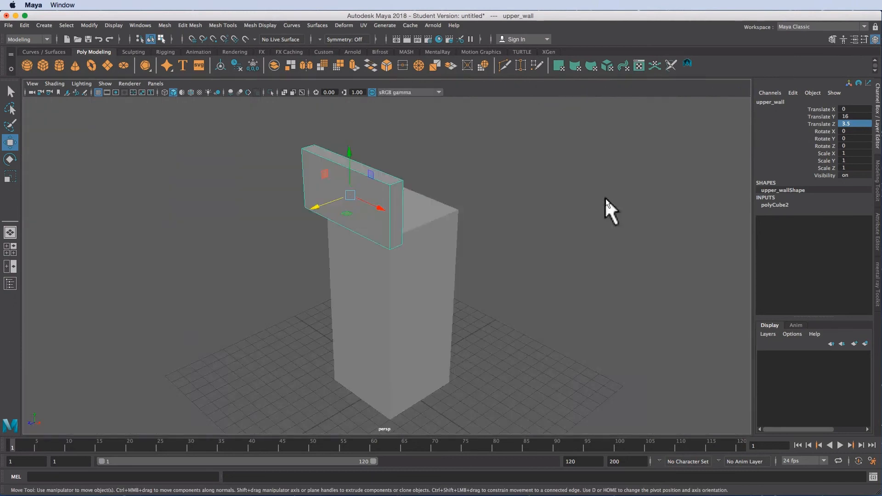
right_click_drag(420, 253, 367, 248, "alt")
middle_click_drag(368, 248, 429, 252, "alt")
left_click_drag(430, 253, 437, 262, "alt")
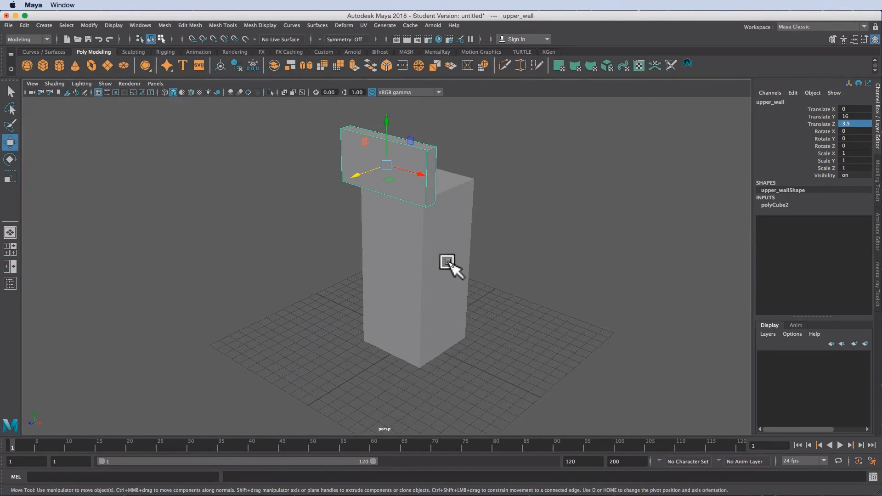
- Create another polygon cube and move it to about 5.34 on Z and 19.34 on Y, just above the upper wall
left_click(42, 66)
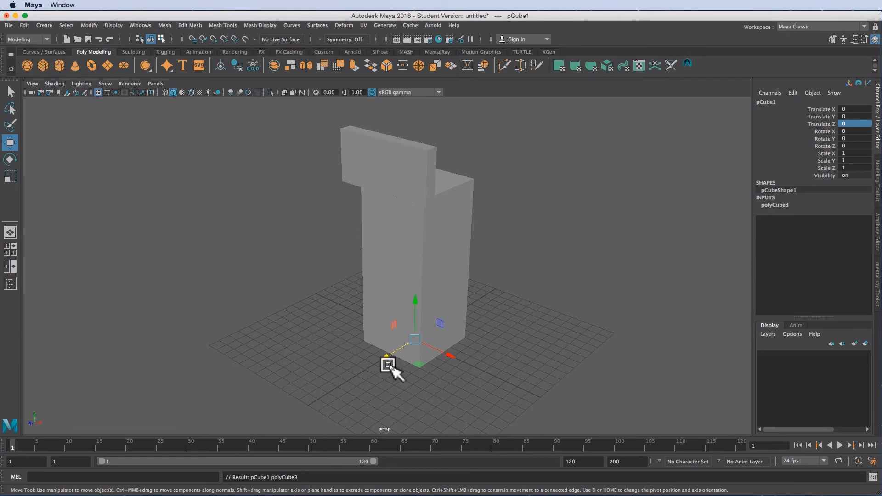
left_click_drag(392, 371, 358, 387)
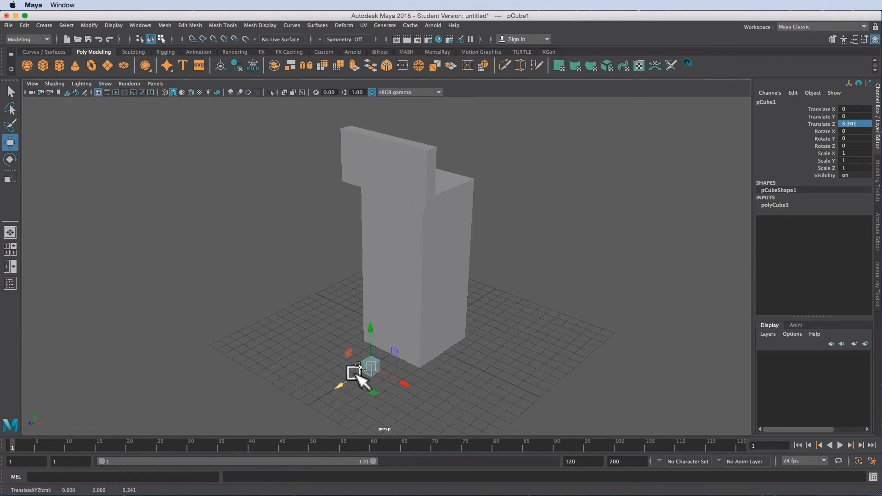
left_click_drag(368, 335, 434, 82)
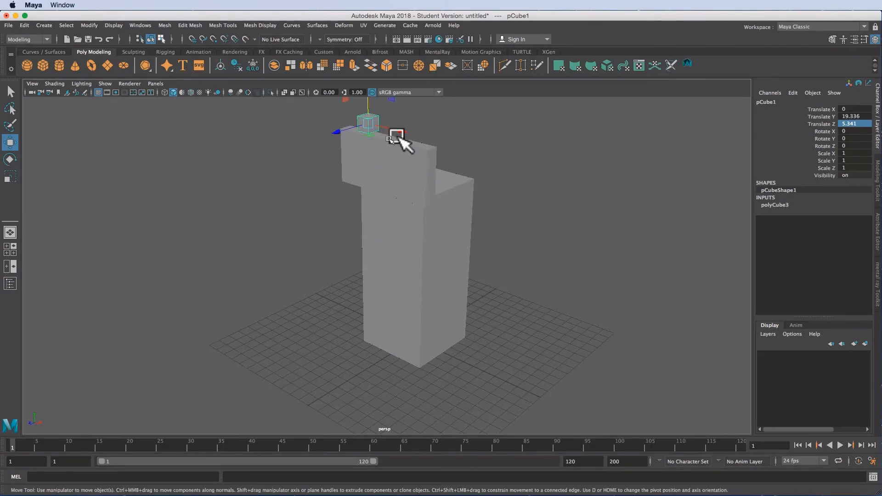
- Rename the small cube above the wall as brick and reselect it
left_click(813, 101)
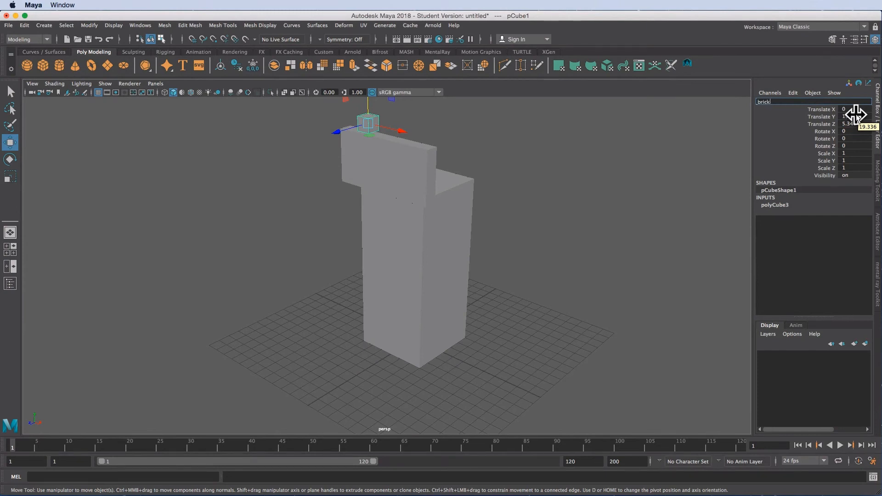
type("brick")
key("Return")
left_click(589, 244)
left_click(369, 116)
- In the front view of the four-view layout, lower the brick to about 18.5 on Y, onto the upper wall's top edge
key("space")
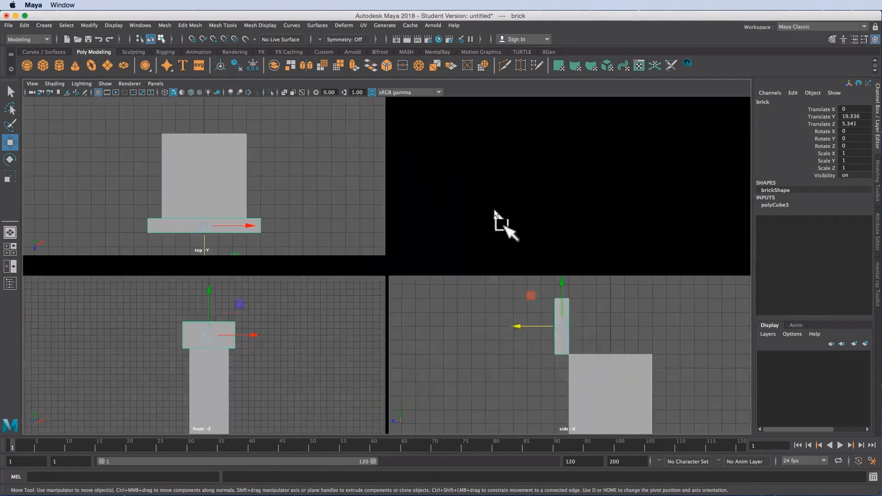
right_click_drag(155, 319, 277, 331, "alt")
middle_click_drag(277, 331, 259, 414, "alt")
right_click_drag(156, 351, 276, 358, "alt")
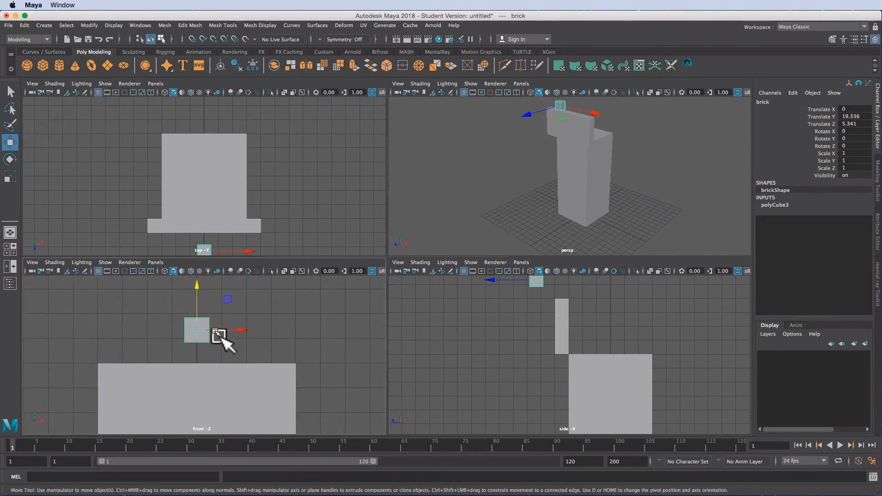
left_click_drag(197, 288, 197, 308)
- In the side view, move the brick along Z to about 3.52 so it sits over the upper wall
right_click_drag(430, 335, 607, 335, "alt")
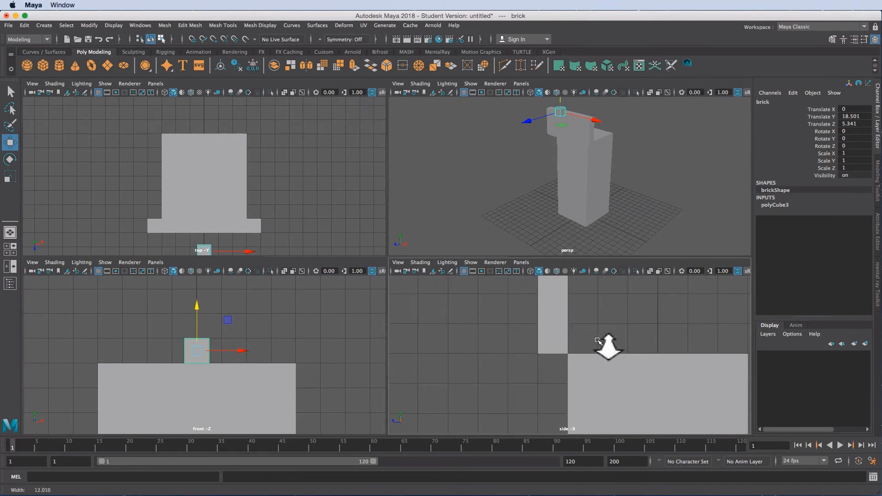
middle_click_drag(607, 335, 585, 459, "alt")
left_click_drag(449, 338, 503, 357)
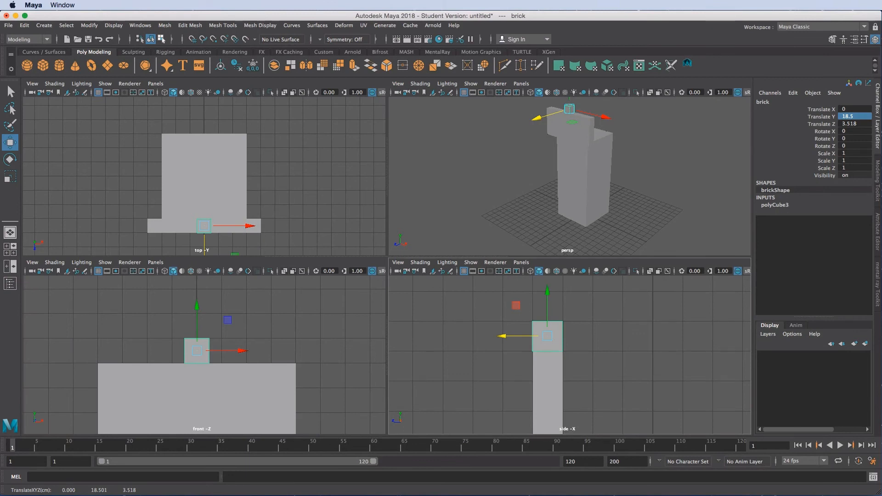
- Set the brick's Translate Y to 18.5 and Translate Z to 3.5, and check its alignment with the upper wall up close
key("Tab")
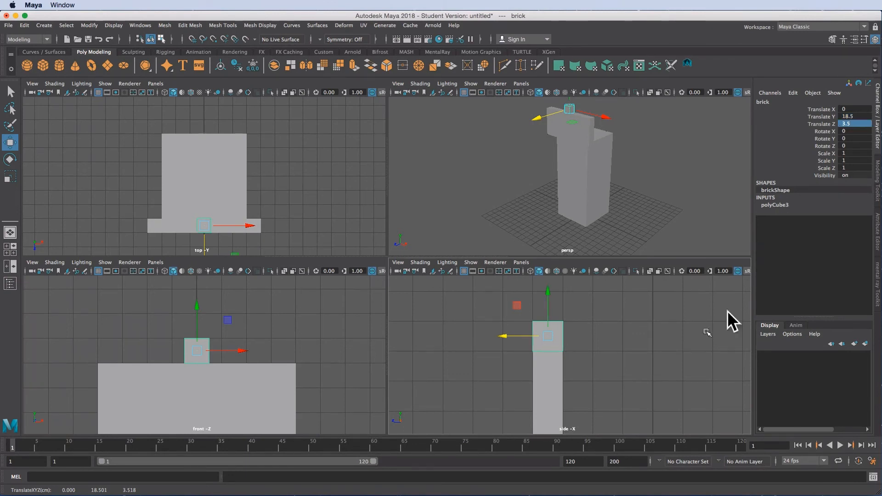
left_click(489, 342)
right_click_drag(480, 340, 648, 390, "alt")
left_click(549, 333)
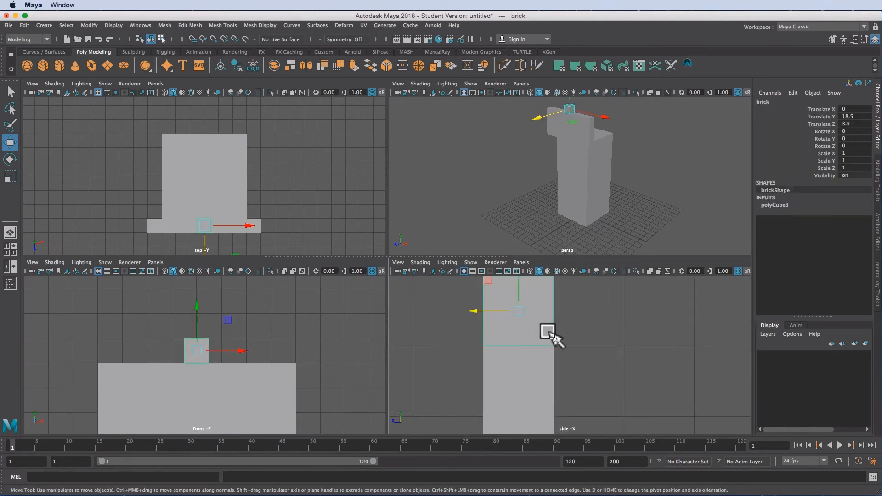
left_click(612, 358)
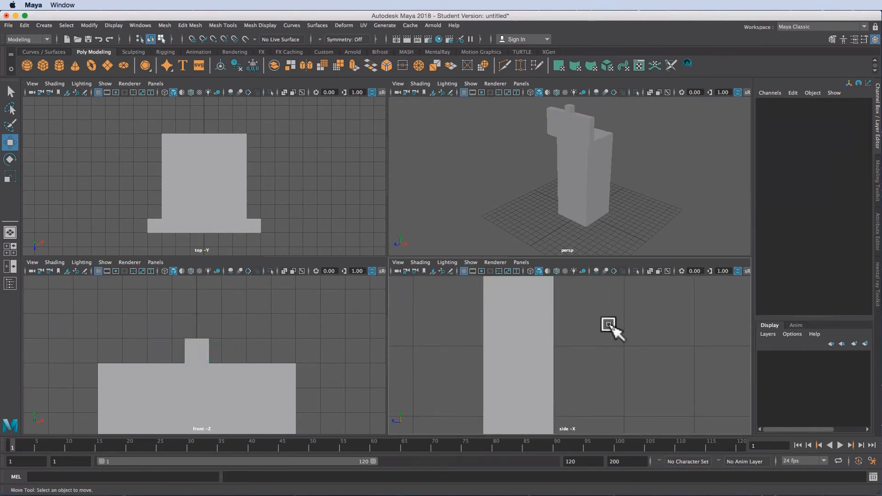
right_click_drag(119, 365, 175, 365, "alt")
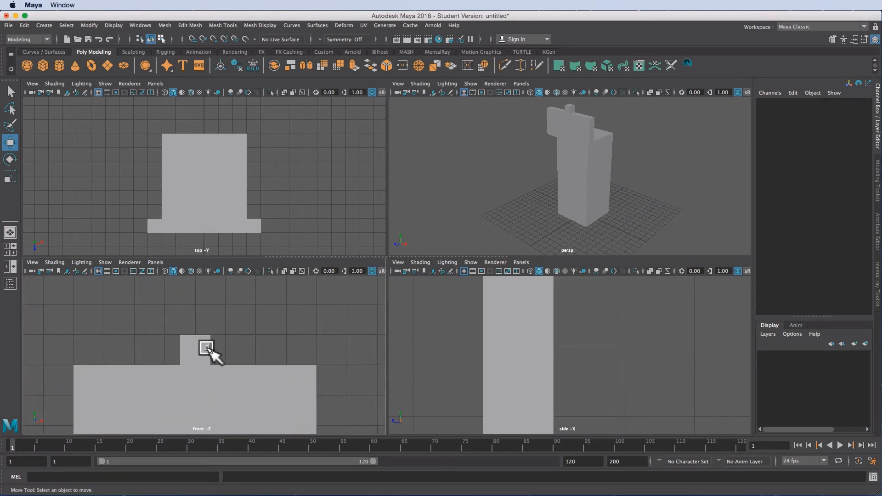
- Turn on wireframe on shaded in the perspective view, inspect the blocks' edges, and return to the four-view layout
left_click_drag(614, 153, 615, 181, "alt")
key("space")
left_click_drag(502, 218, 451, 205, "alt")
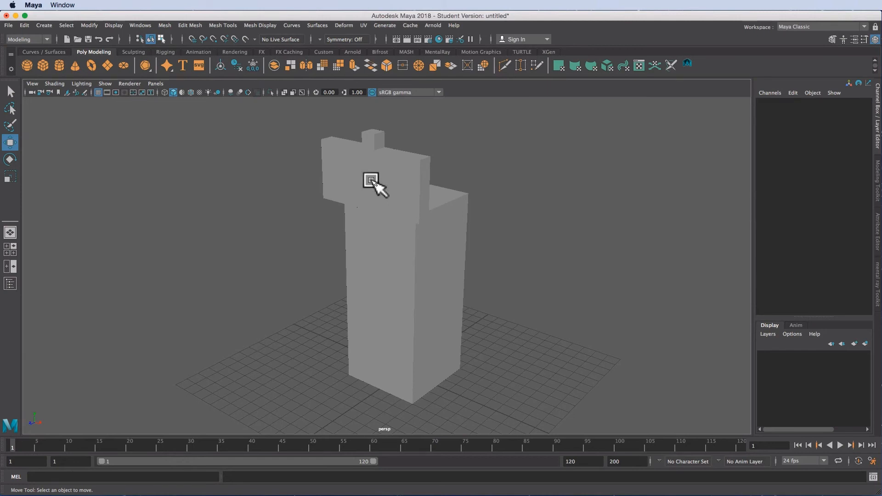
left_click(190, 92)
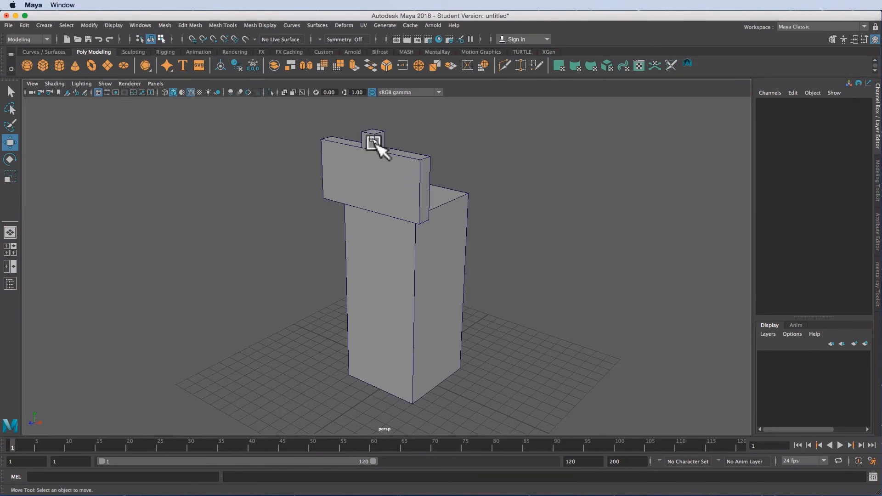
left_click_drag(465, 219, 386, 190, "alt")
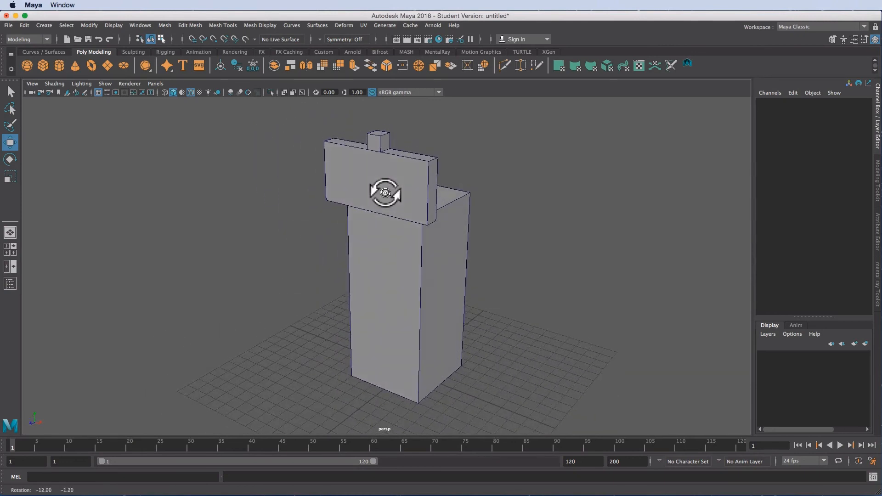
key("space")
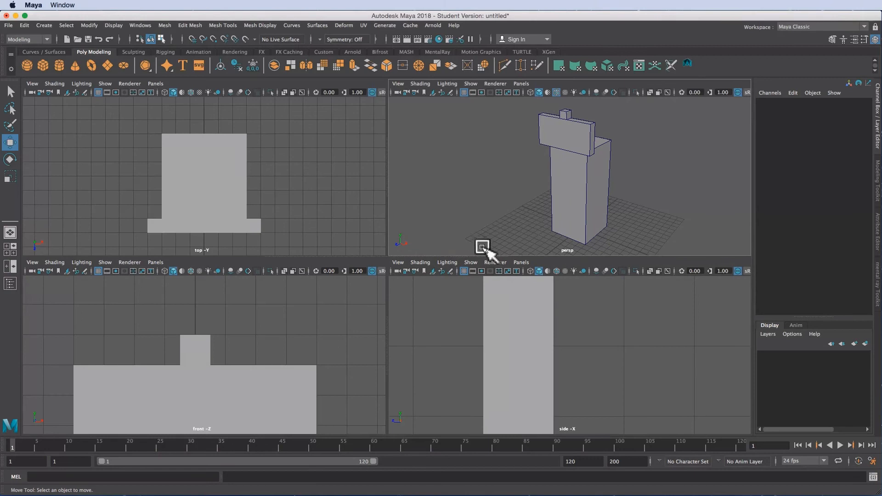
right_click_drag(321, 329, 169, 323, "alt")
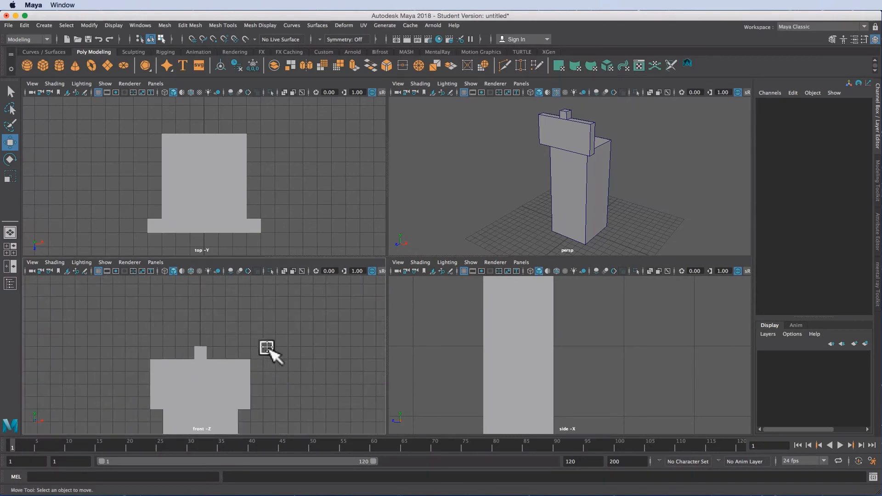
- Turn on wireframe on shaded in the side, front and top views, with the brick and upper wall in sight
middle_click_drag(267, 349, 267, 293, "alt")
right_click_drag(623, 365, 512, 345, "alt")
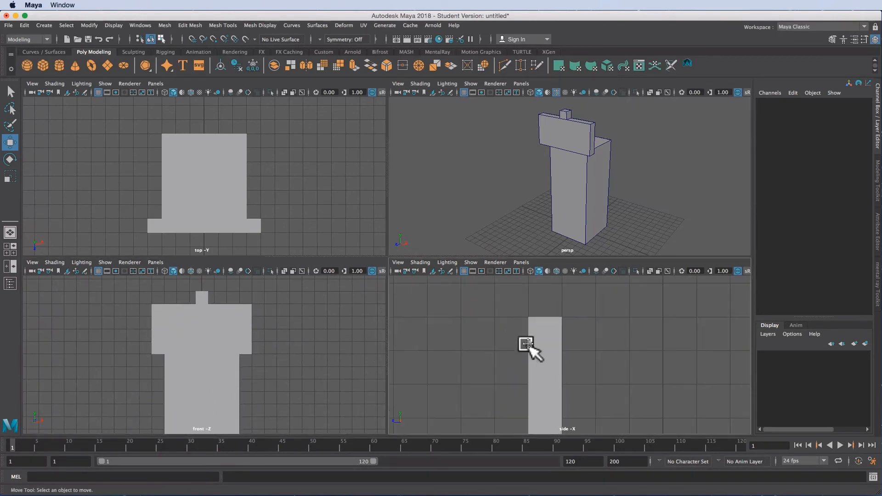
middle_click_drag(526, 346, 540, 309, "alt")
right_click_drag(583, 335, 490, 334, "alt")
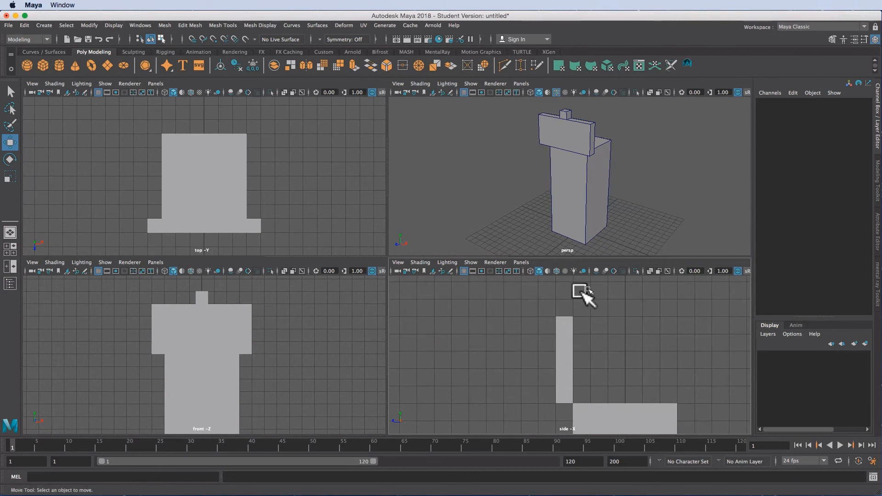
left_click(558, 271)
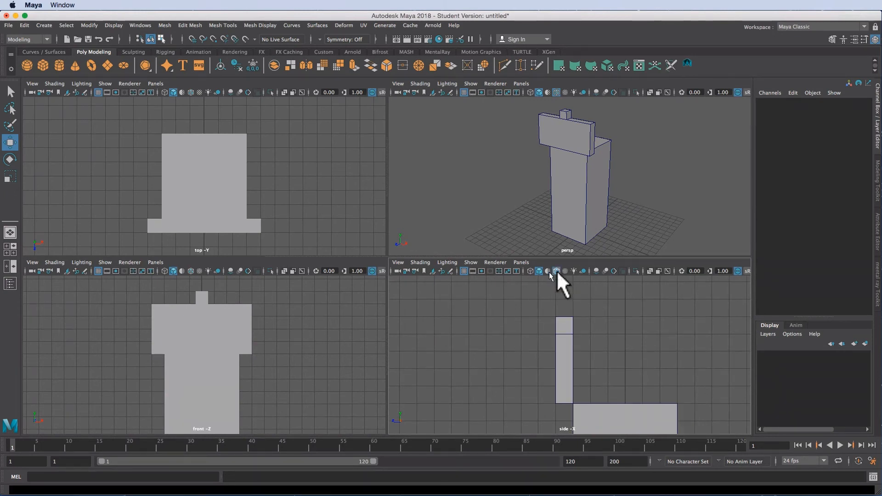
left_click(191, 271)
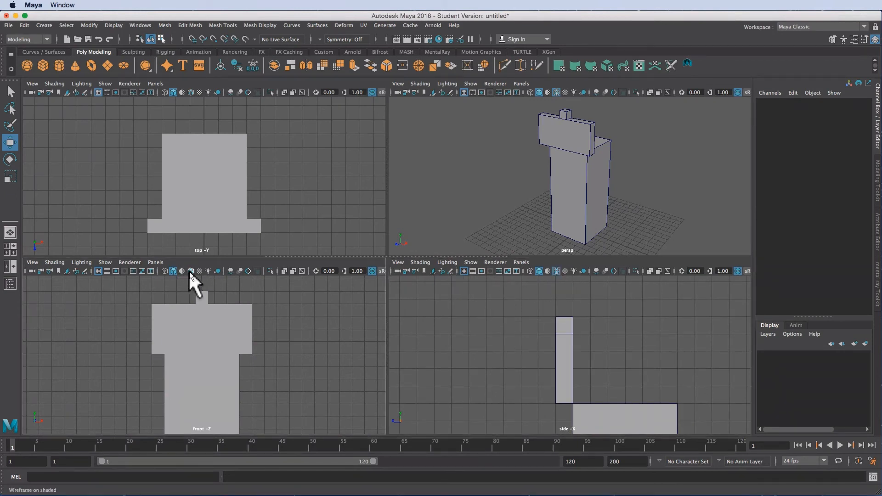
left_click(191, 92)
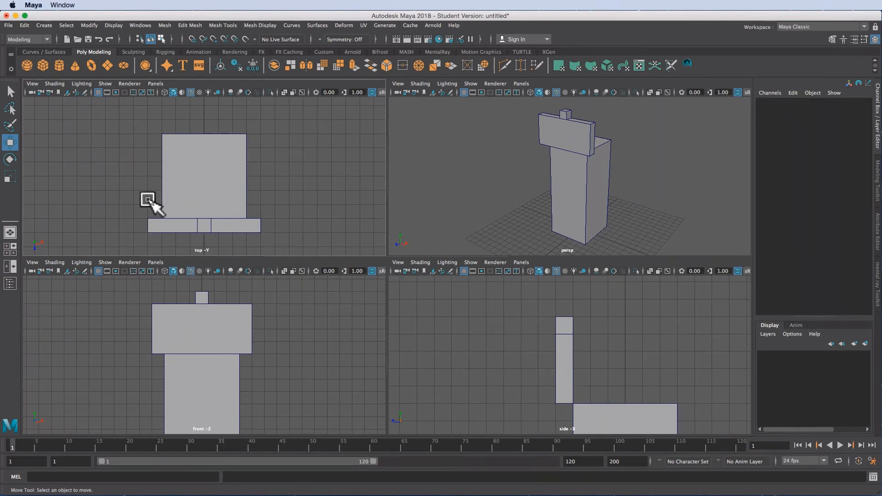
- In the full-size front view, duplicate the brick on the upper wall and move the copy along X to about 1.55
left_click(115, 302)
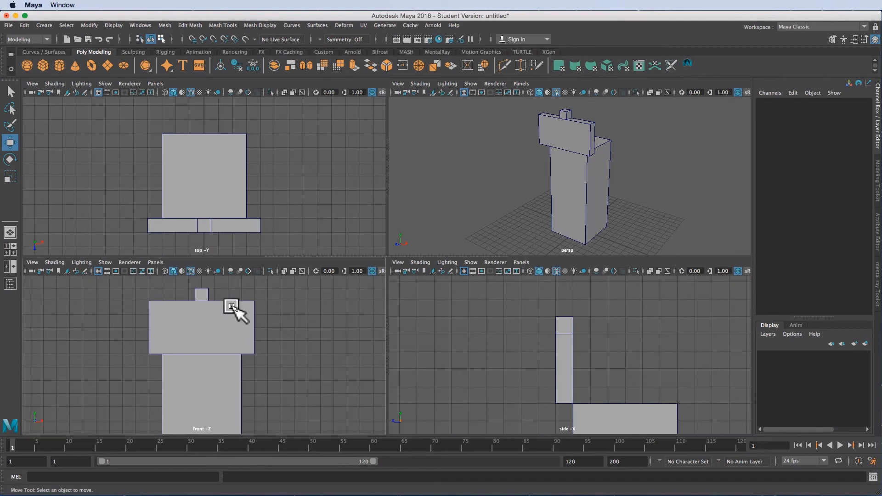
key("space")
right_click_drag(233, 226, 478, 236, "alt")
middle_click_drag(319, 144, 339, 276, "alt")
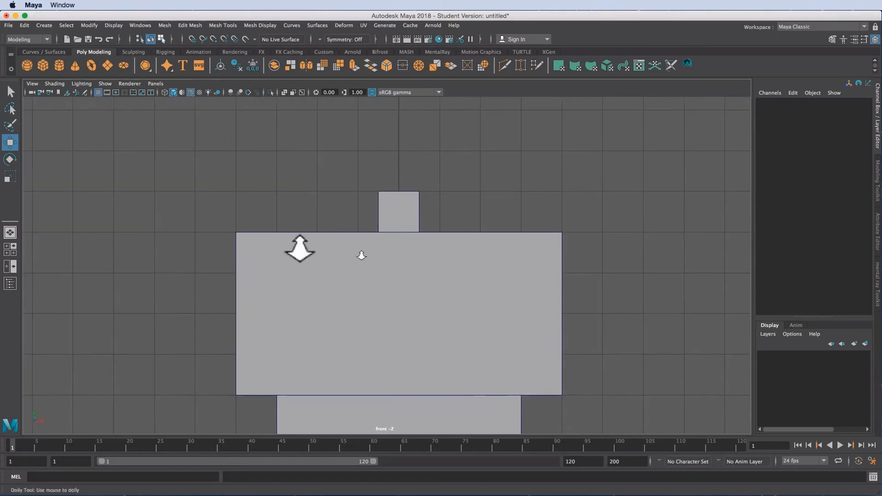
right_click_drag(299, 248, 447, 268, "alt")
middle_click_drag(447, 269, 450, 238, "alt")
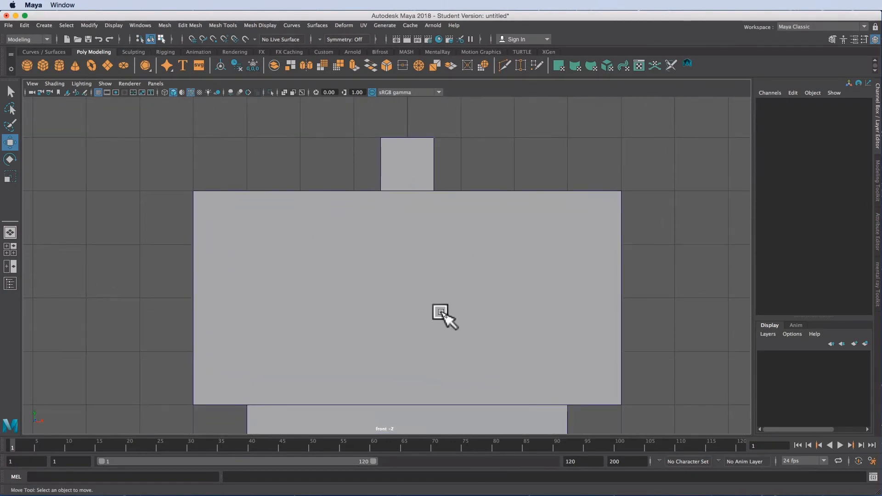
left_click(417, 168)
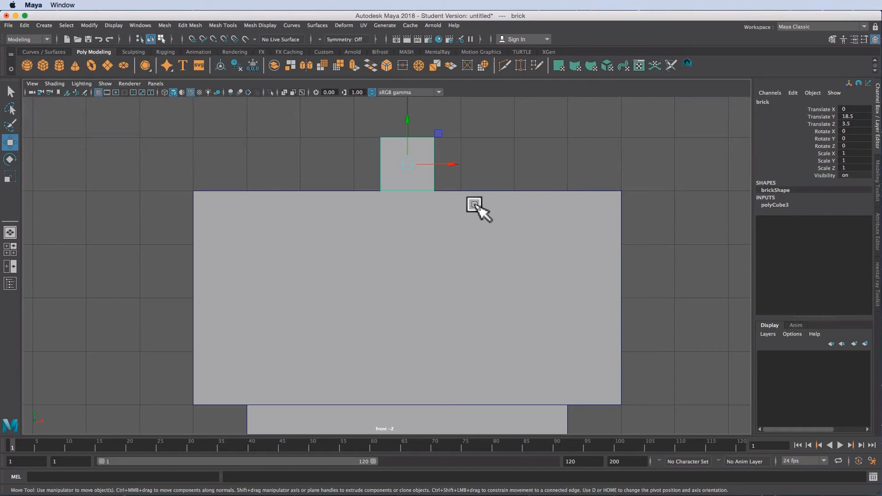
key("super+d")
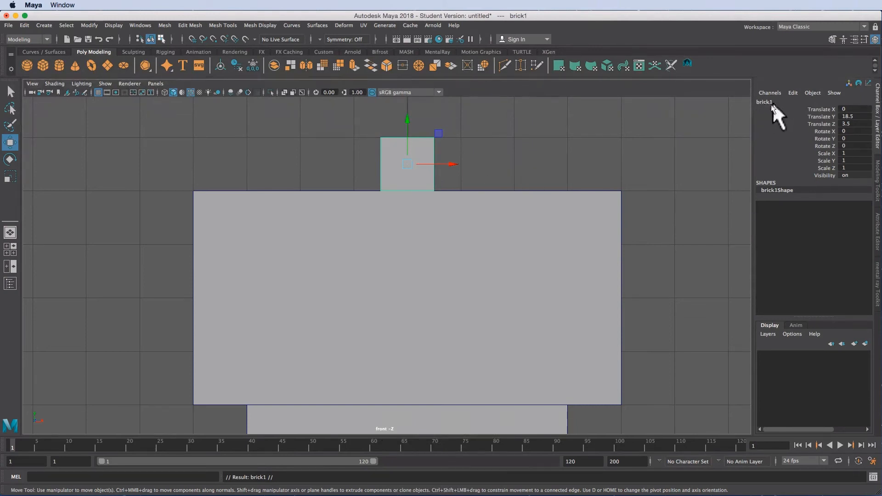
left_click_drag(459, 169, 538, 174)
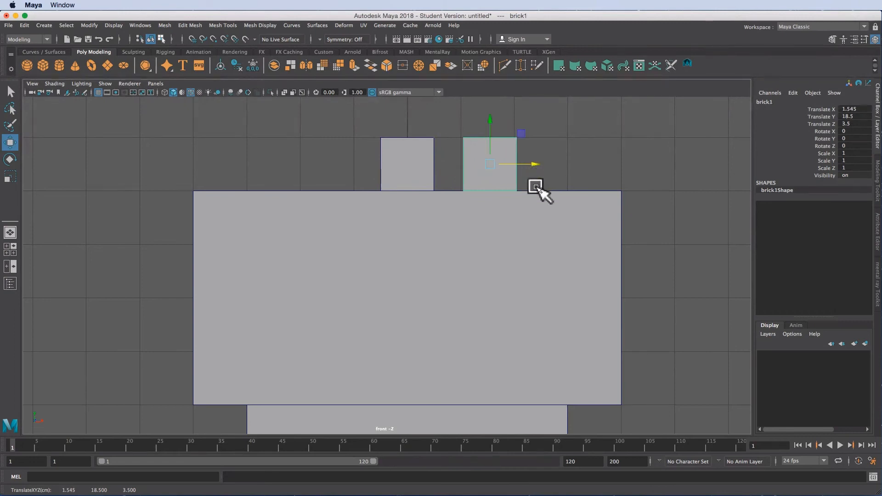
- Move the brick copy to the positive X end of the upper wall and set its Translate X to 3.5
left_click(415, 149)
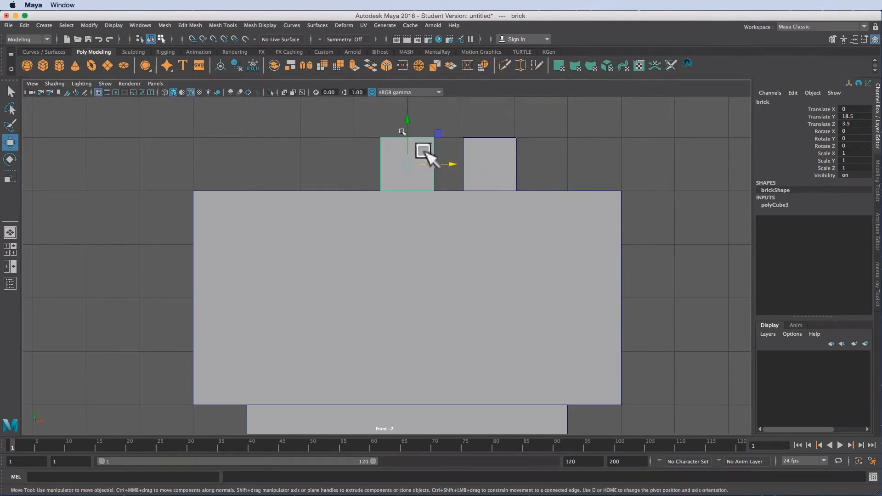
left_click(509, 174)
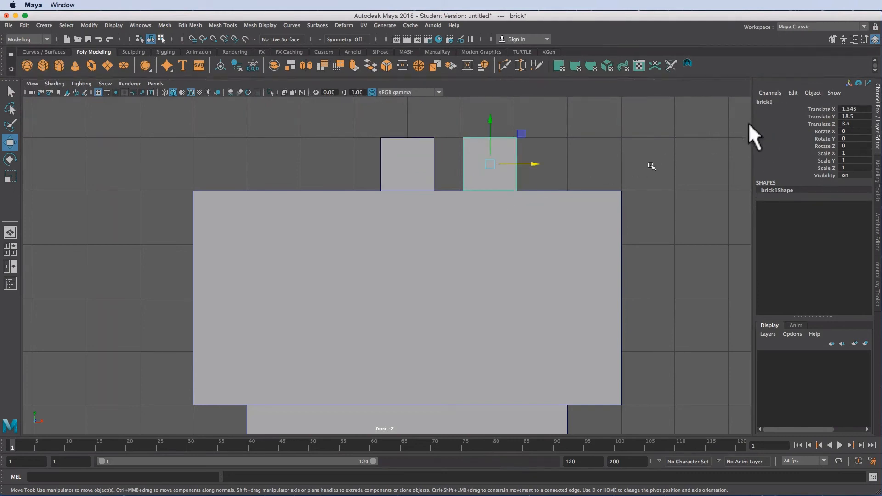
left_click_drag(532, 171, 641, 179)
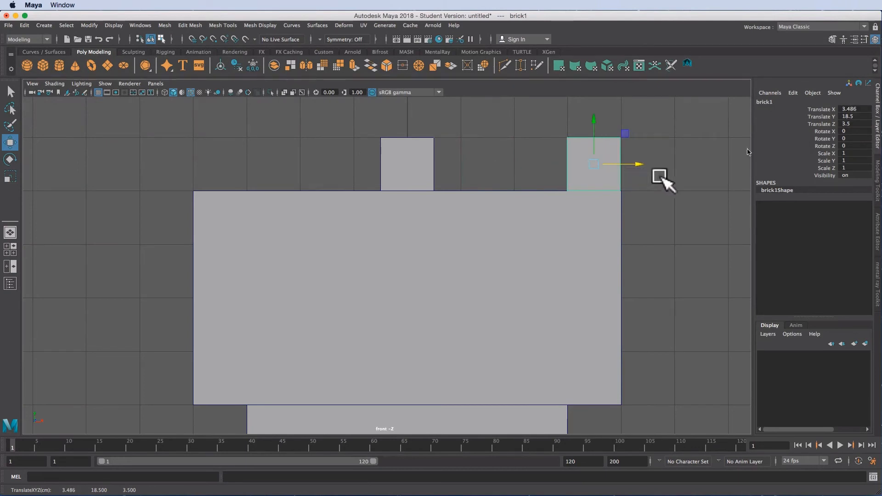
left_click(858, 109)
type("3.5")
key("Return")
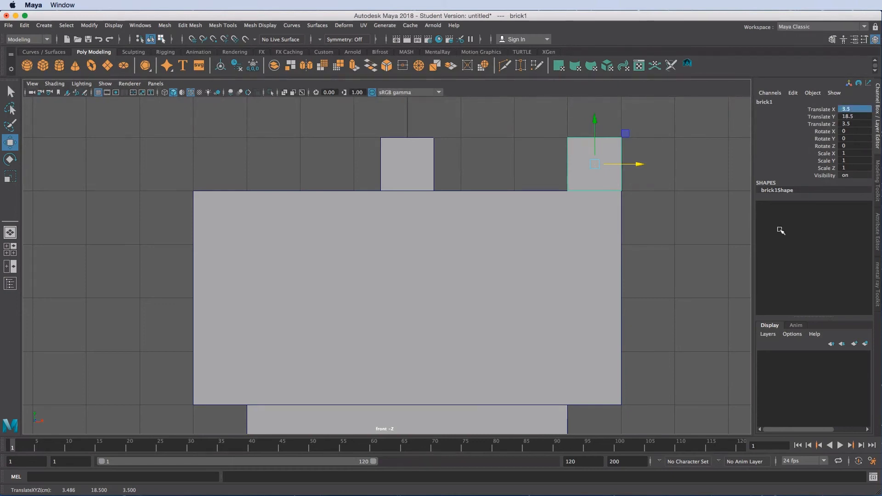
left_click(690, 223)
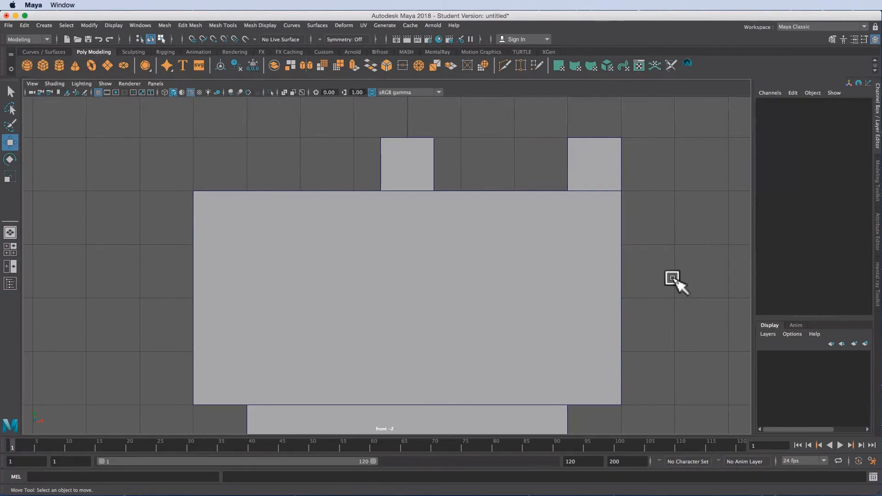
- Duplicate the middle brick, move the copy to the wall's negative X end, and set its Translate X to -3.5
left_click(427, 154)
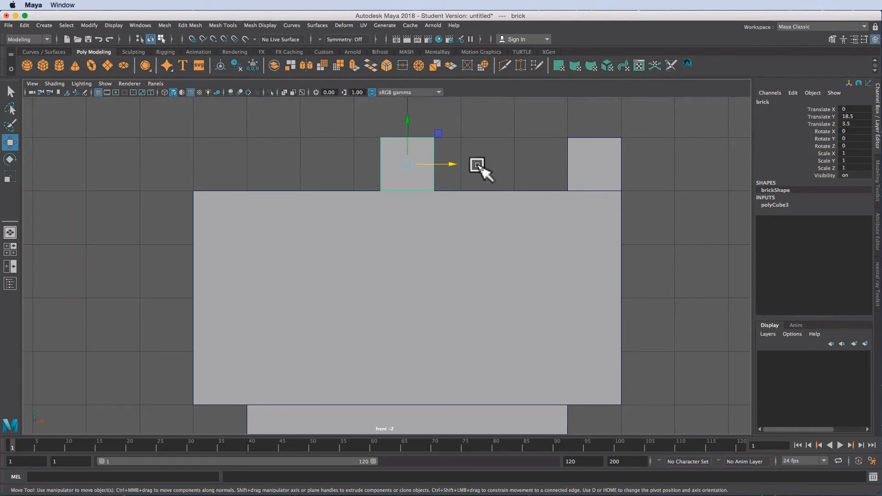
key("ctrl+d")
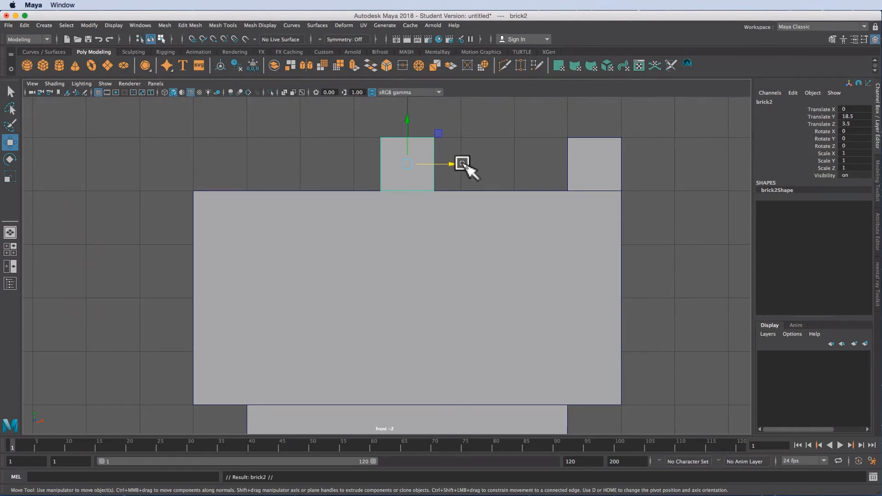
left_click_drag(455, 164, 266, 167)
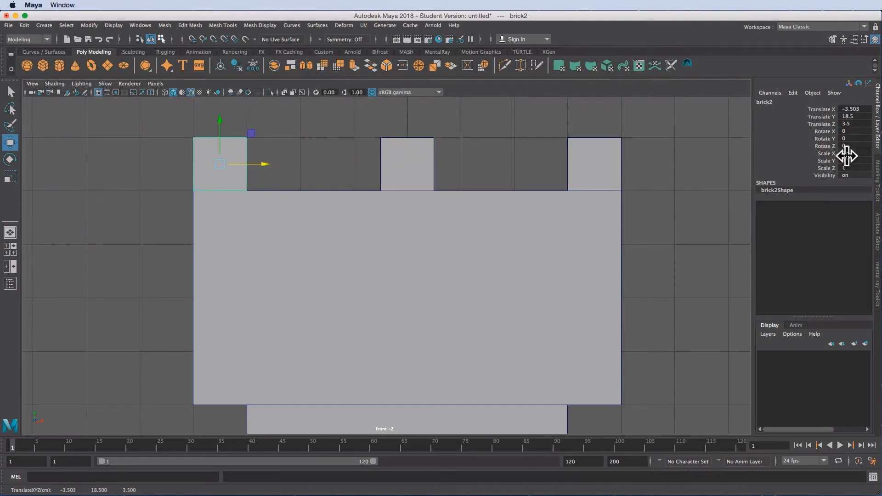
double_click(855, 110)
type("-3.5")
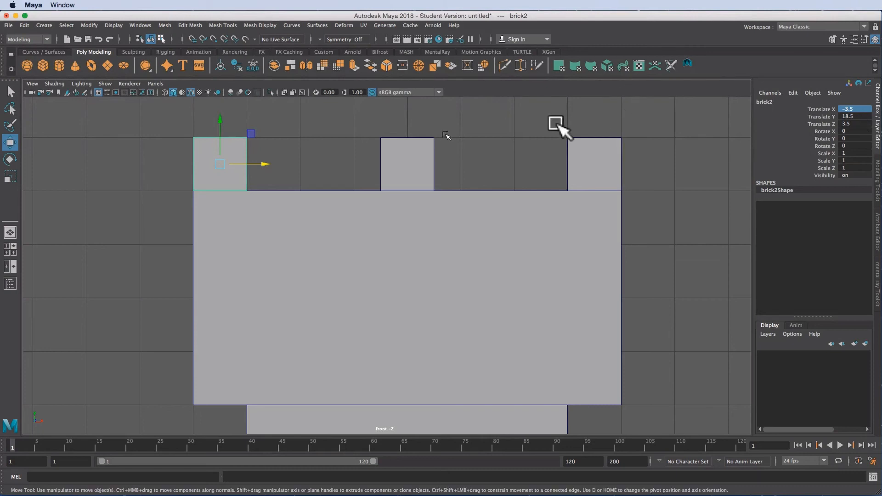
left_click(338, 154)
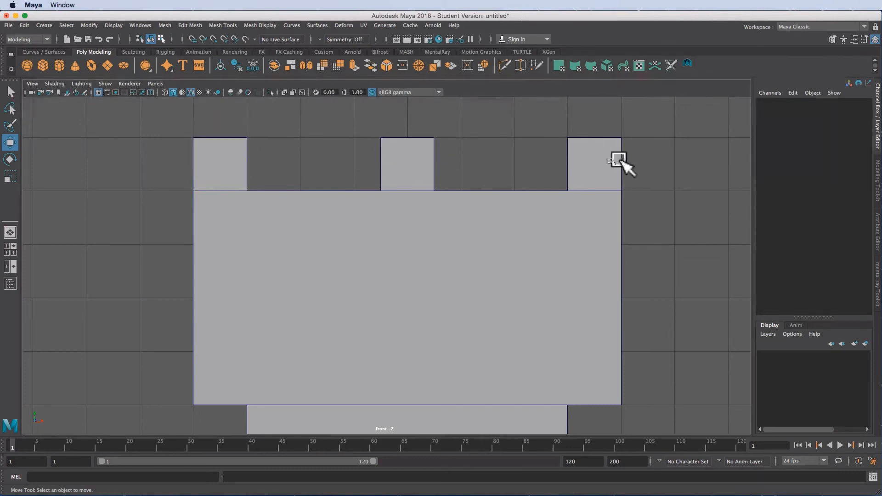
- Duplicate the middle brick into the gap on its positive X side and set the copy's Translate X to 1.75
left_click(425, 158)
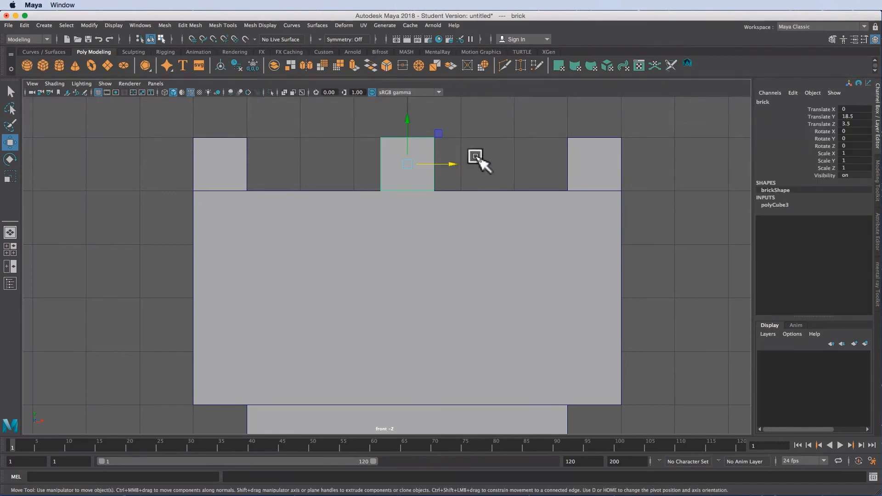
key("ctrl+d")
left_click_drag(453, 164, 546, 175)
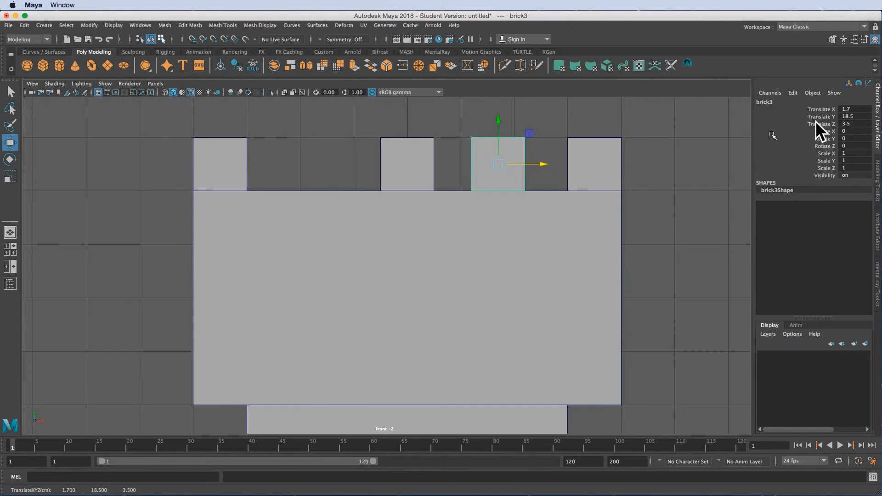
double_click(854, 109)
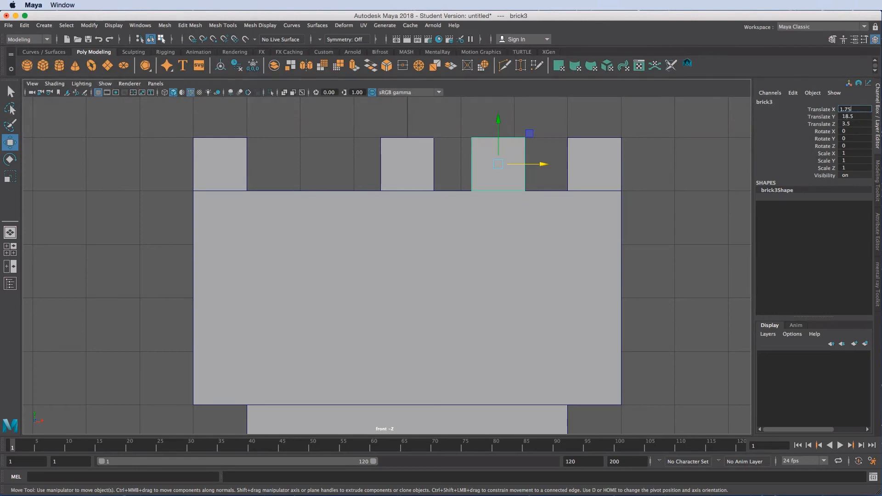
type("1.75")
key("Return")
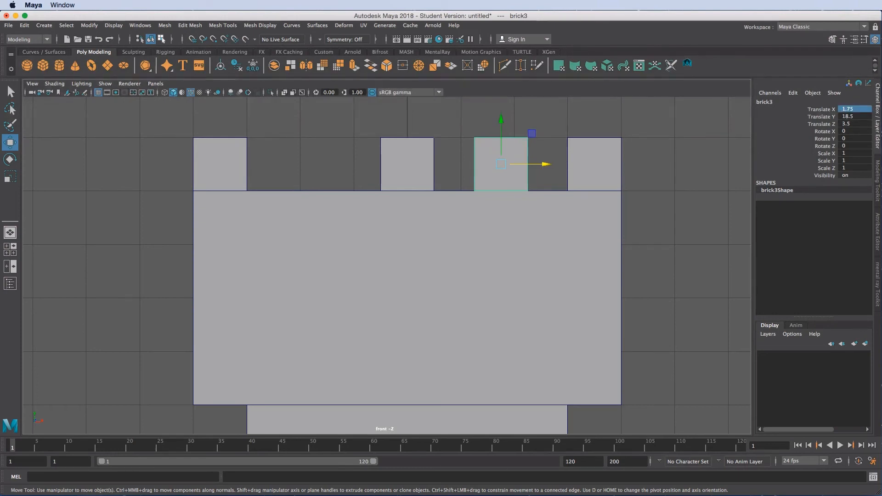
left_click(711, 232)
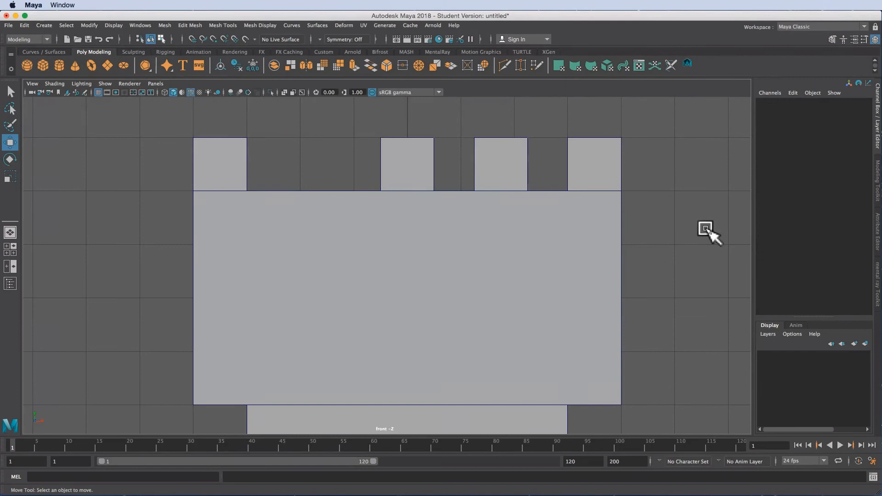
- Duplicate the middle brick into the gap on its negative X side and set the copy's Translate X to -1.75
left_click(404, 159)
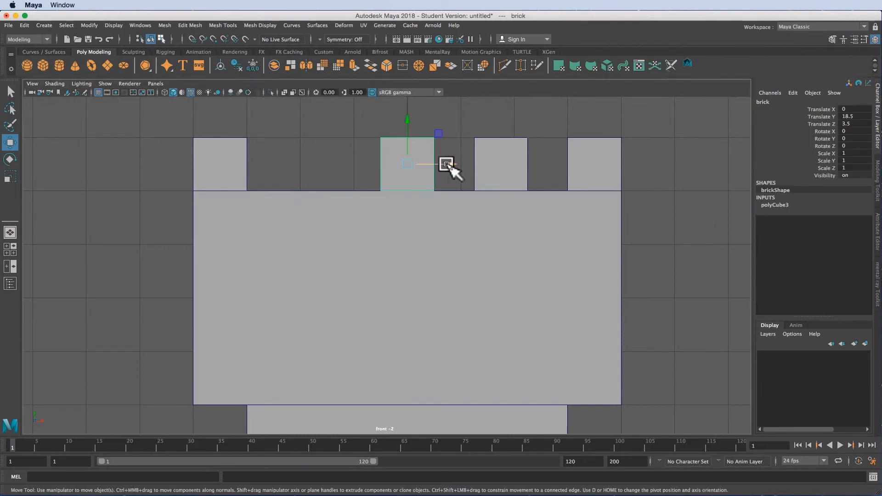
mouse_move(447, 164)
left_mouse_down("shift")
mouse_move(479, 168)
mouse_move(366, 171)
left_mouse_up("shift")
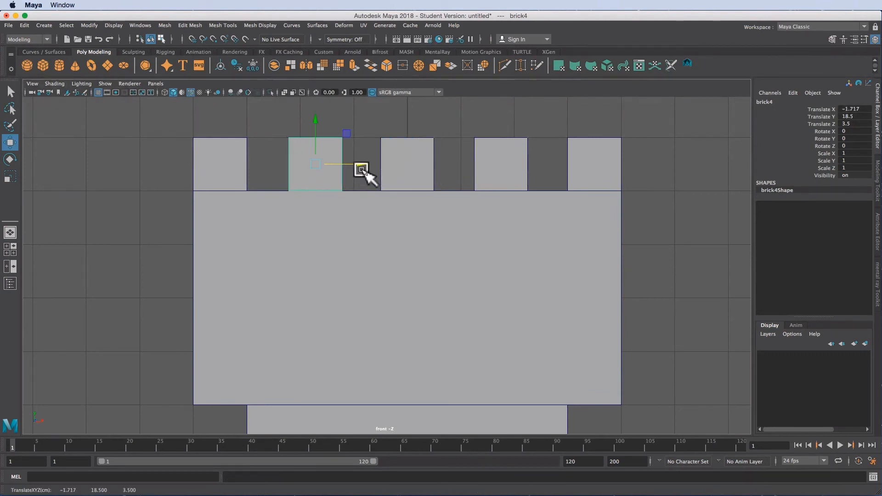
double_click(856, 109)
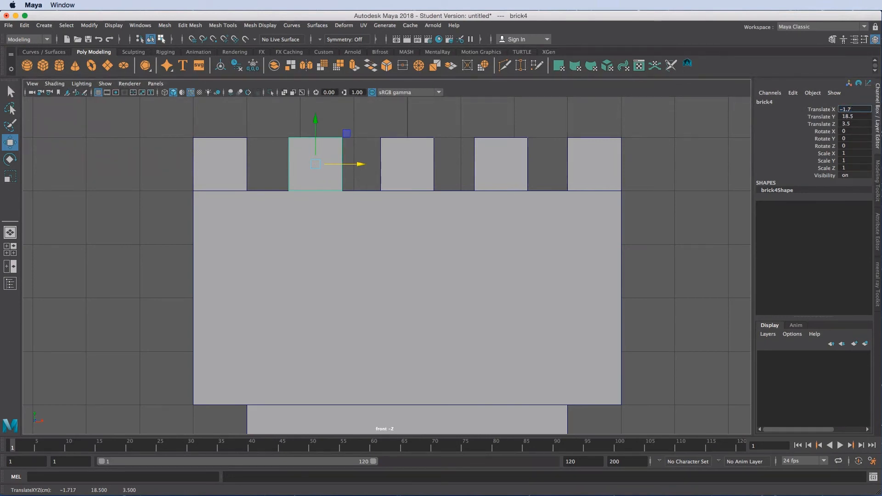
key("Return")
left_click(702, 159)
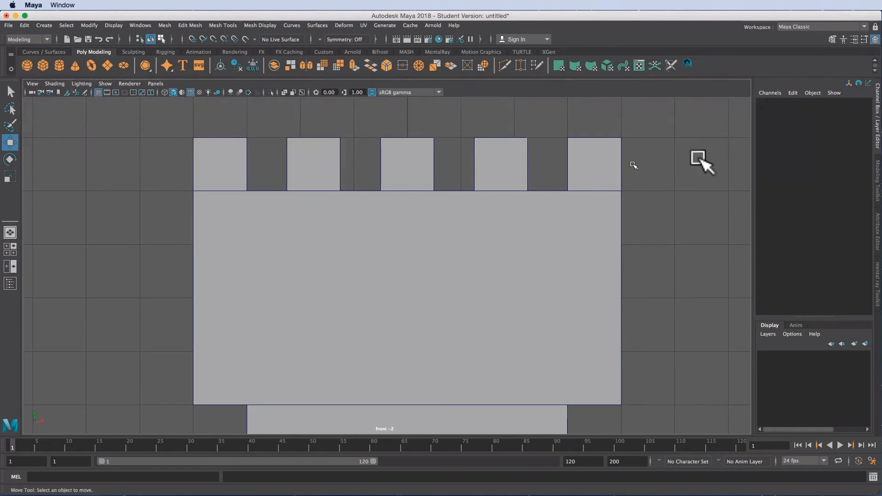
- Check the bricks along the upper wall one by one and examine the whole tower in the front view
left_click(235, 162)
left_click(315, 165)
left_click(429, 159)
left_click(502, 161)
left_click(618, 170)
left_click(670, 220)
key("a")
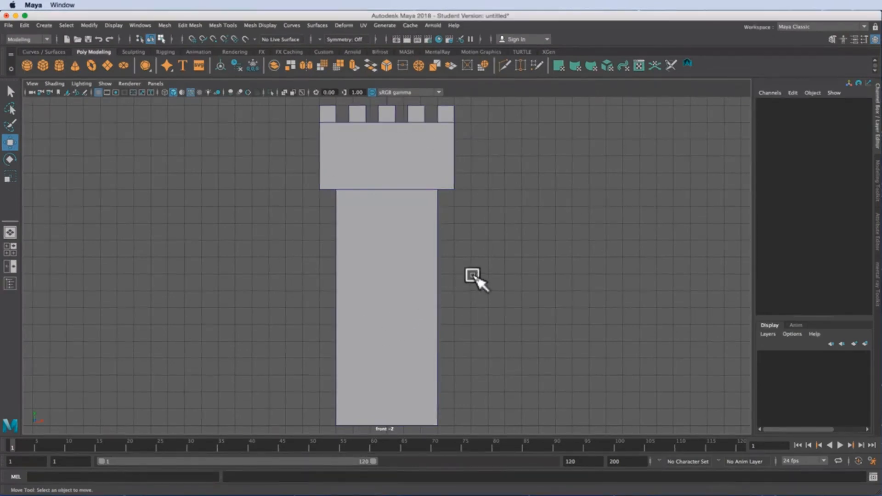
- Examine the tower in all four views and select the upper wall and its bricks one by one to check they are separate objects
key("space")
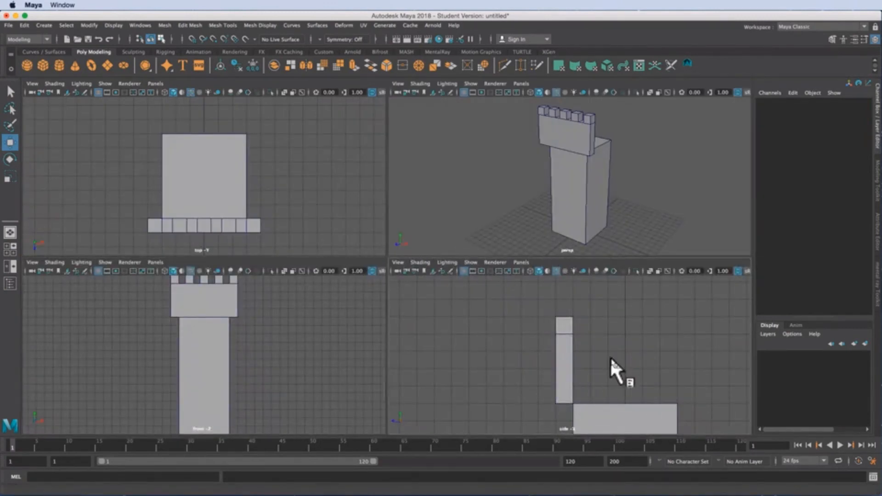
key("f")
left_click_drag(616, 216, 518, 217, "alt")
right_click_drag(258, 315, 203, 316, "alt")
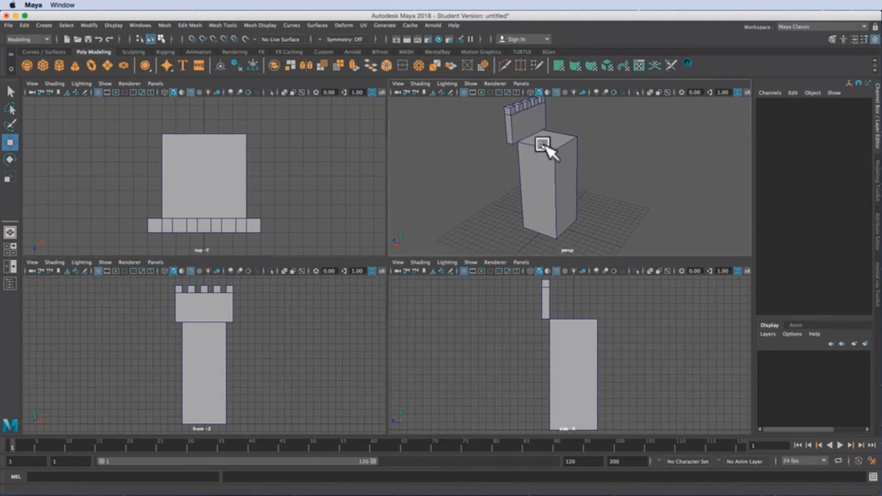
left_click_drag(542, 142, 550, 161, "alt")
right_click_drag(553, 146, 557, 167, "alt")
middle_click_drag(557, 162, 555, 194, "alt")
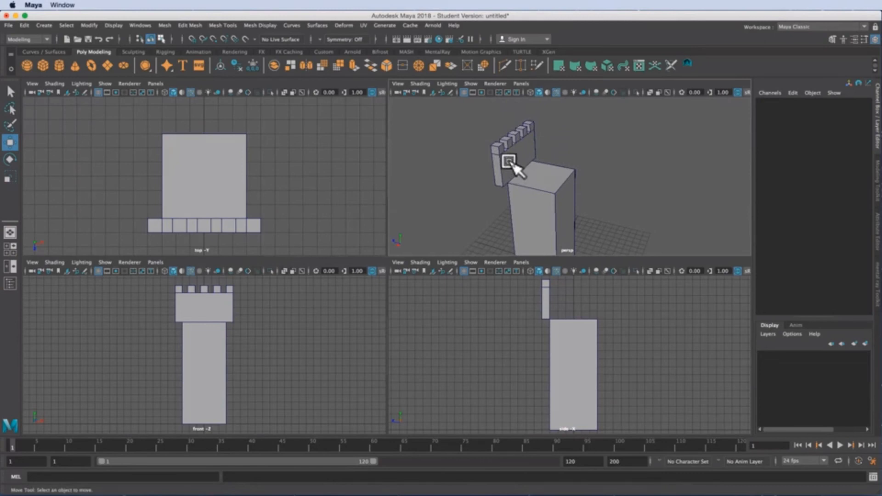
left_click(511, 167)
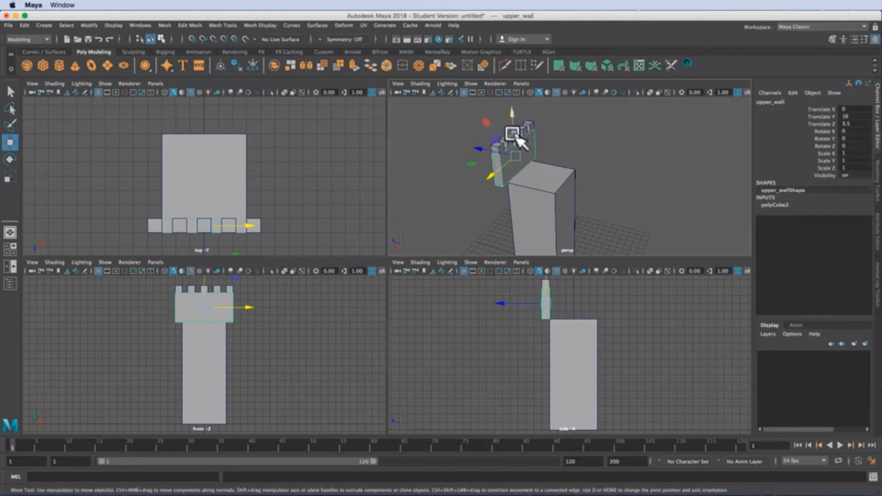
mouse_move(603, 184)
left_mouse_down("alt")
mouse_move(624, 187)
mouse_move(591, 174)
left_mouse_up("alt")
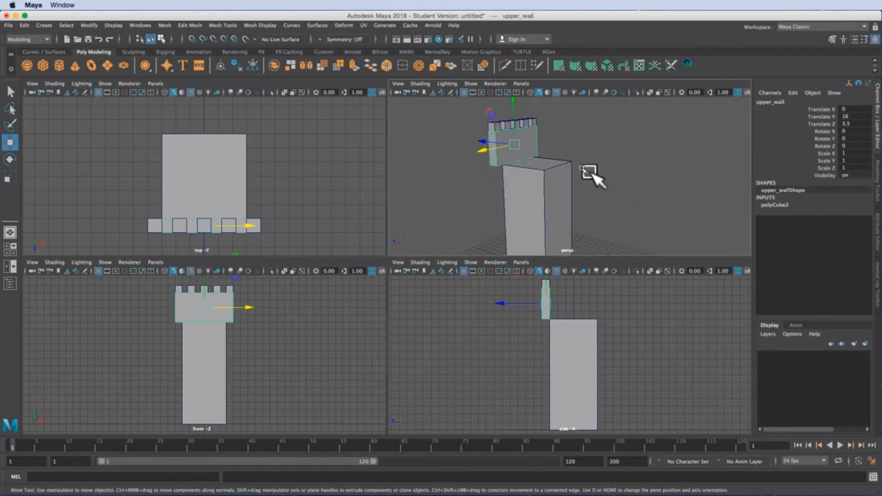
left_click(536, 123)
key("q")
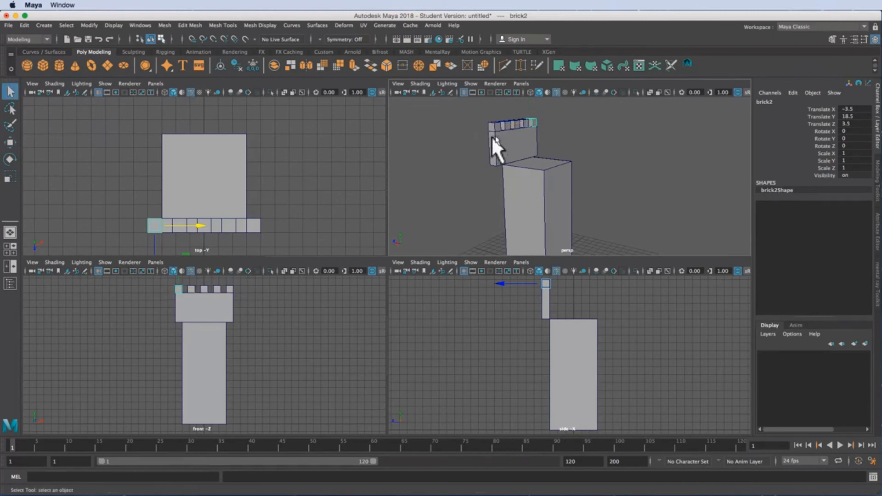
left_click(495, 125)
left_click_drag(489, 138, 552, 172, "alt")
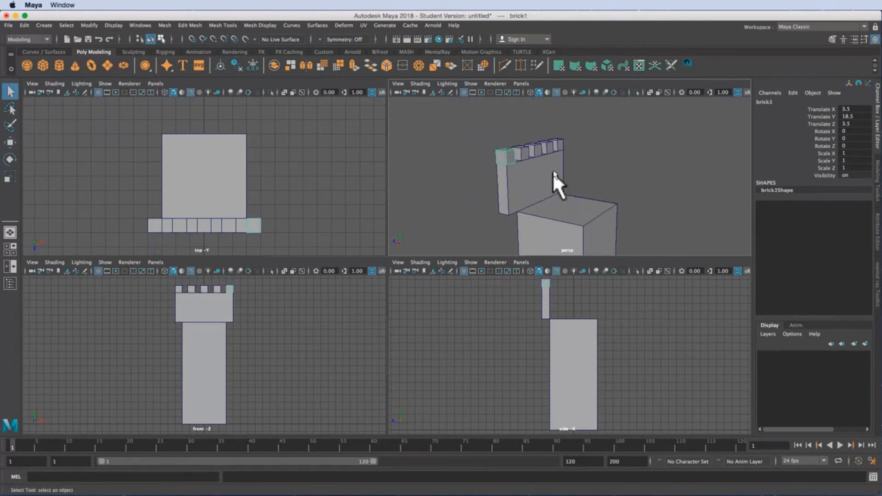
left_click(521, 154)
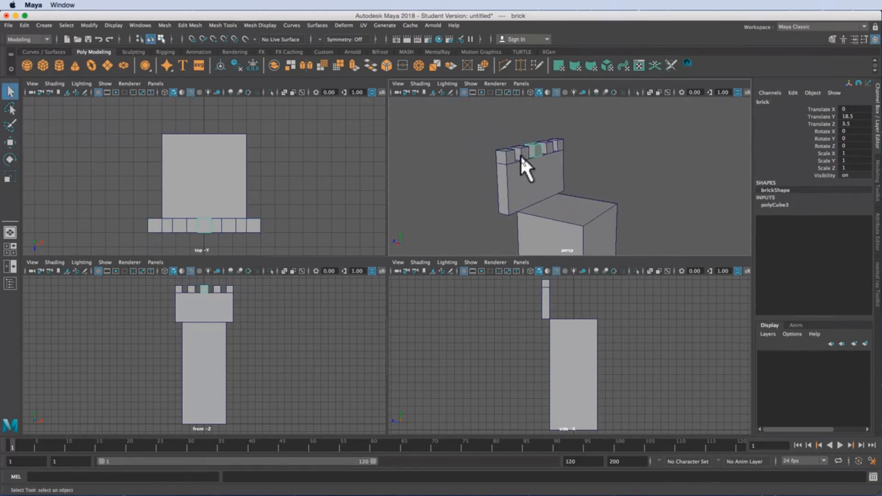
left_click(545, 146)
left_click(558, 144)
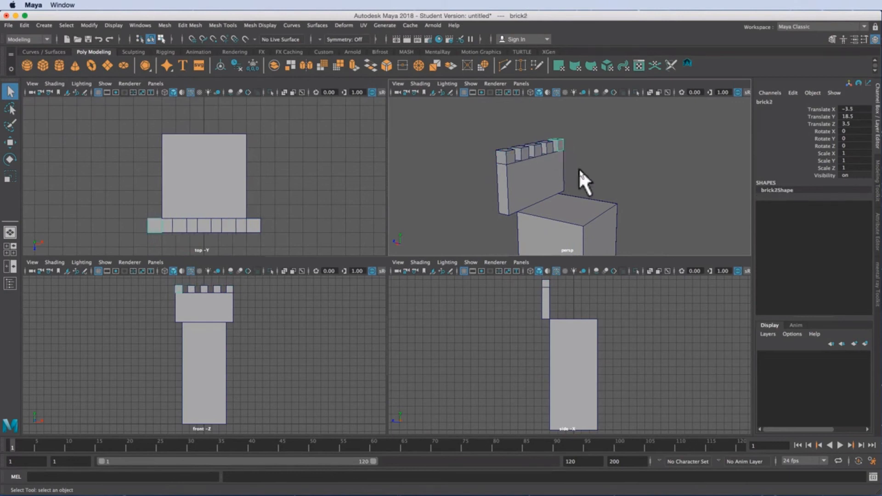
left_click_drag(635, 178, 586, 173, "alt")
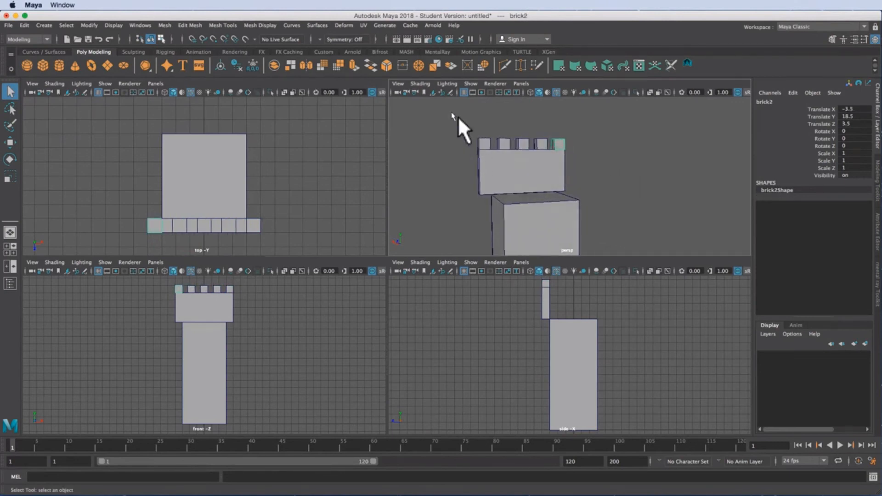
- Group the upper wall together with its five bricks and name the group Upper_wall_group
left_click_drag(524, 146, 617, 169)
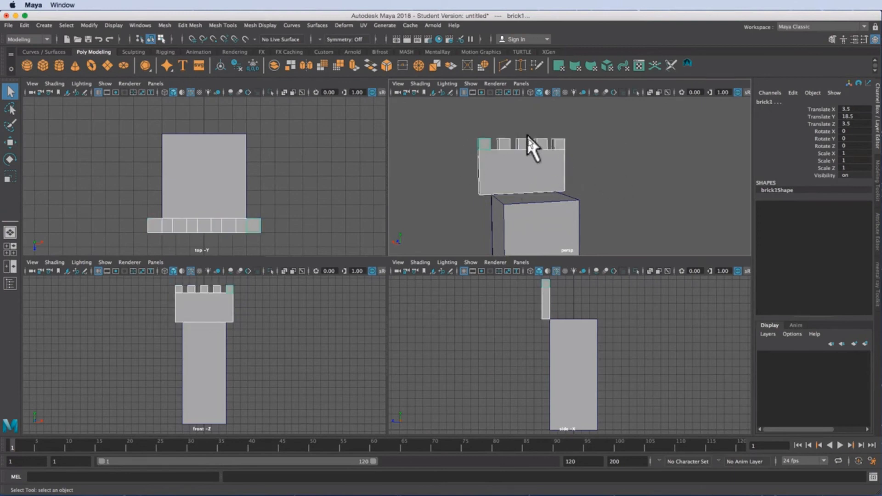
left_click(24, 25)
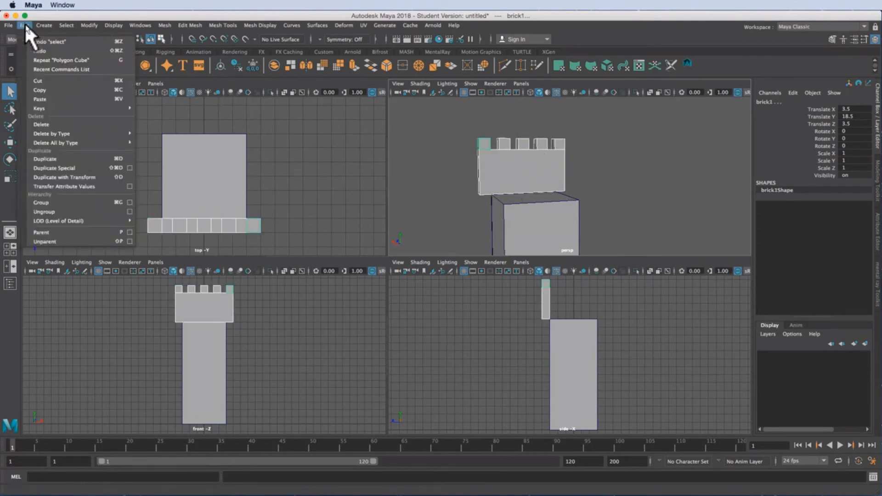
left_click(106, 202)
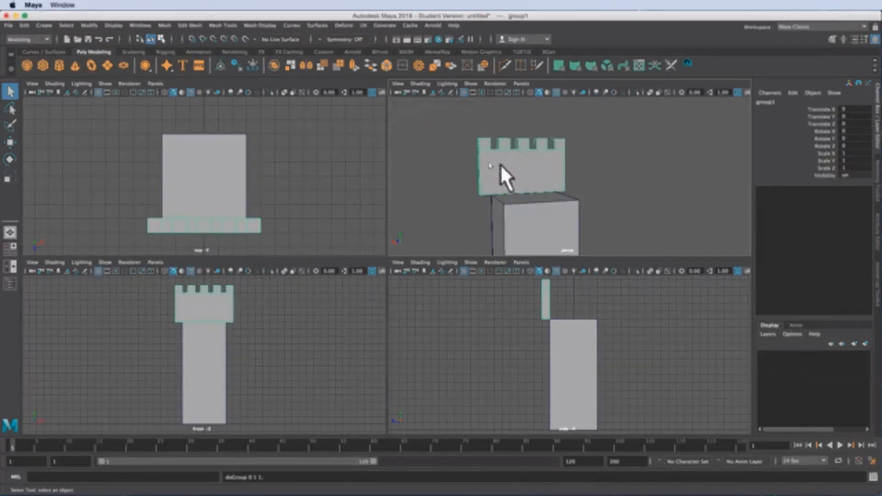
left_click(772, 104)
type("power_wal")
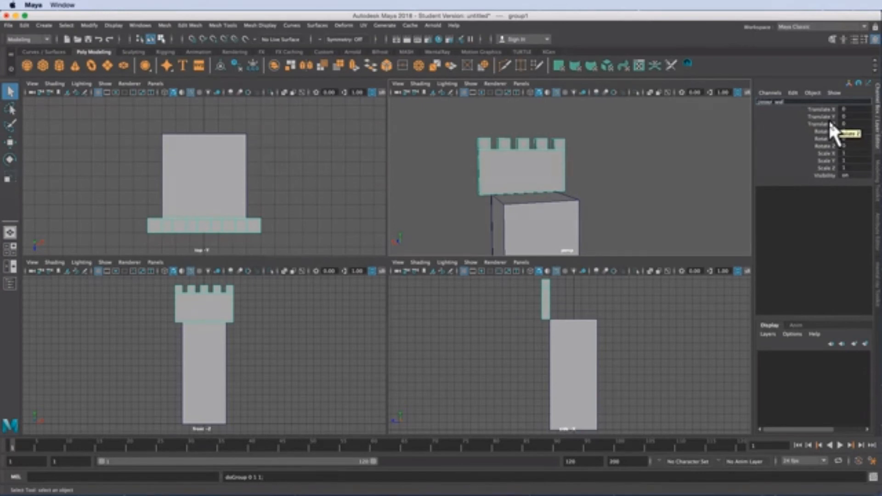
type("l_group")
key("Return")
left_click(610, 157)
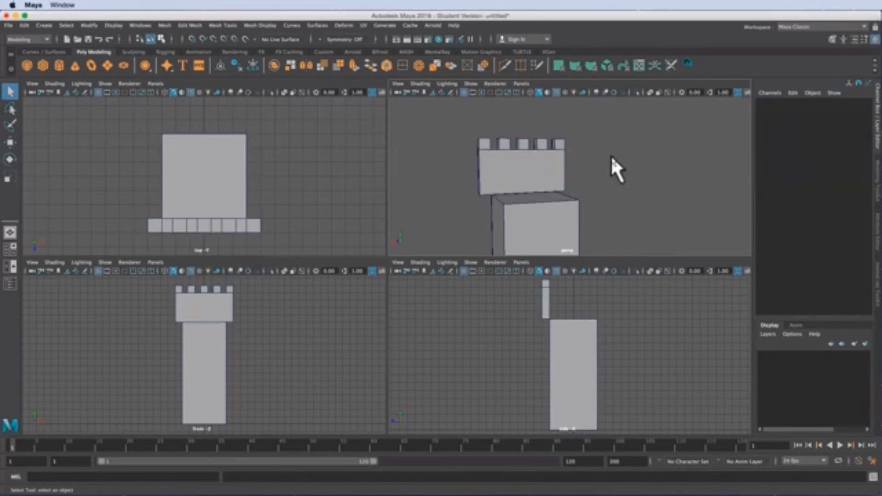
- Check whether the individual bricks of the grouped upper wall can still be selected on their own
left_click(486, 143)
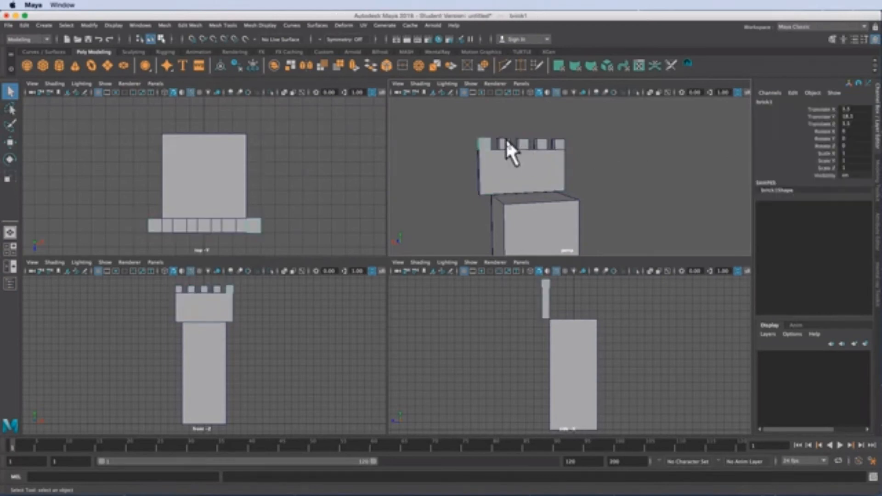
left_click(525, 142)
left_click(542, 143)
left_click(561, 143)
left_click(562, 172)
left_click(590, 153)
- Try moving the brick at the wall's negative X end away along X and undo the move
left_click(557, 143)
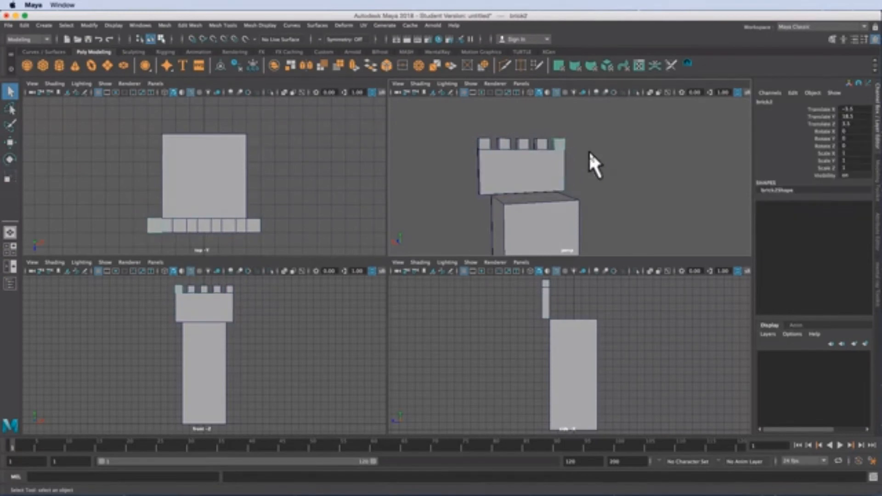
key("w")
left_click_drag(518, 144, 564, 153)
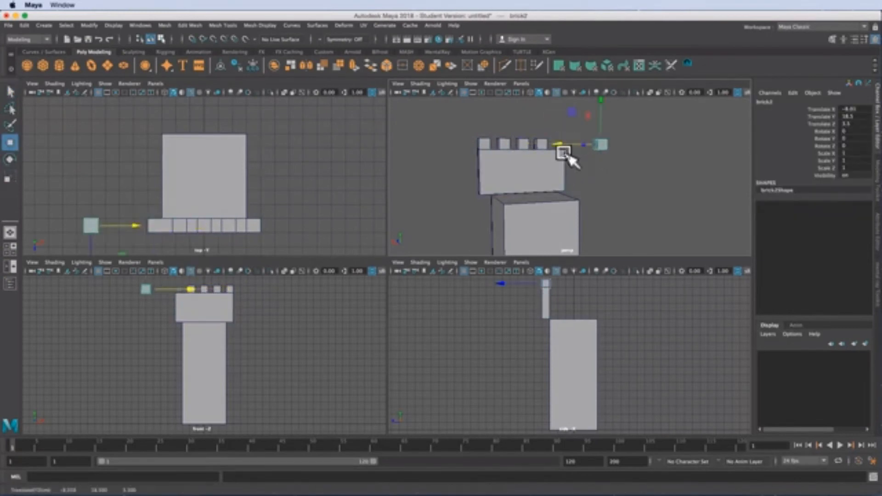
key("ctrl+z")
left_click(598, 162)
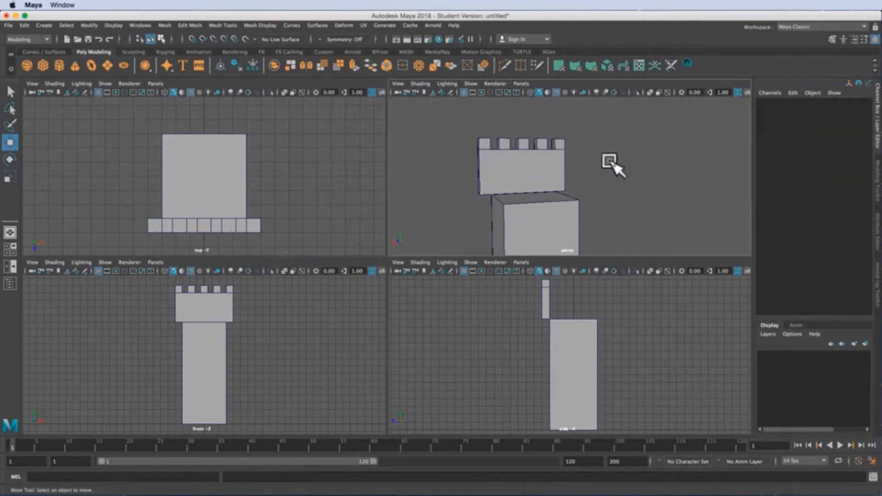
- Select the parent group of the upper wall and inspect where its pivot sits relative to the tower
left_click(562, 168)
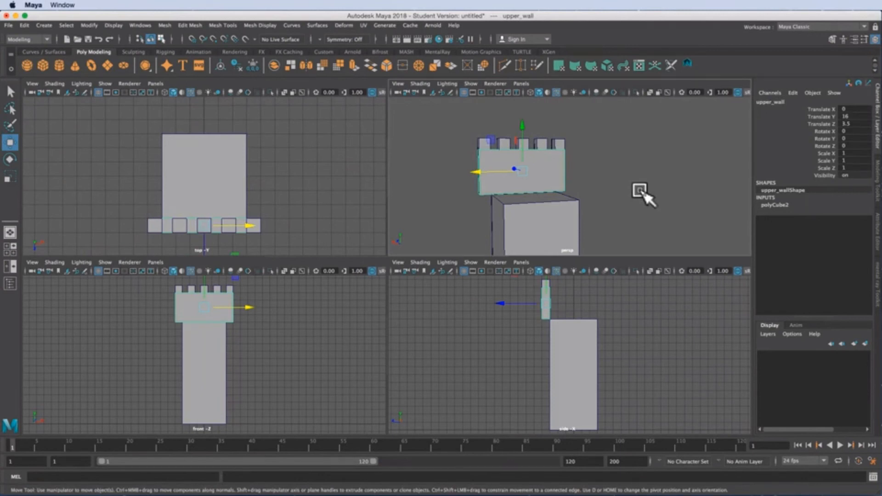
key("ctrl+g")
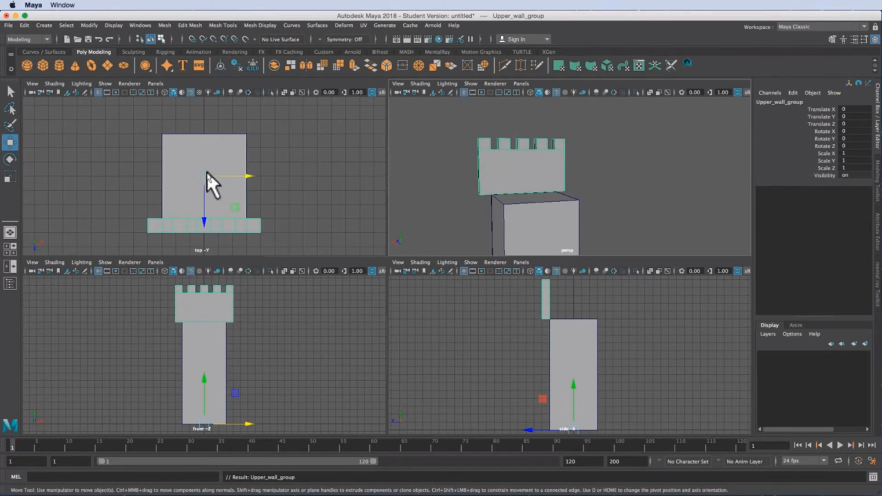
left_click_drag(436, 221, 591, 181, "alt")
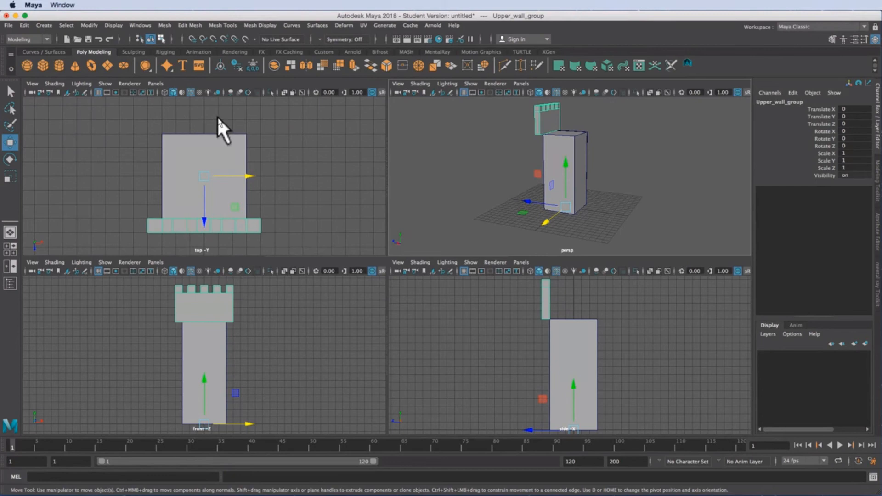
left_click_drag(583, 169, 570, 169, "alt")
- Reselect the entire Upper_wall_group by going from the single upper wall object up to its parent
left_click(593, 145)
left_click(543, 127)
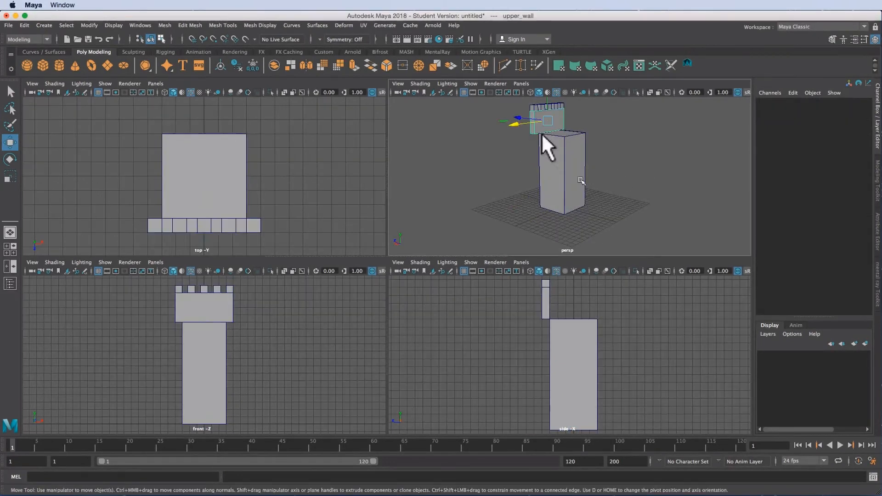
key("f")
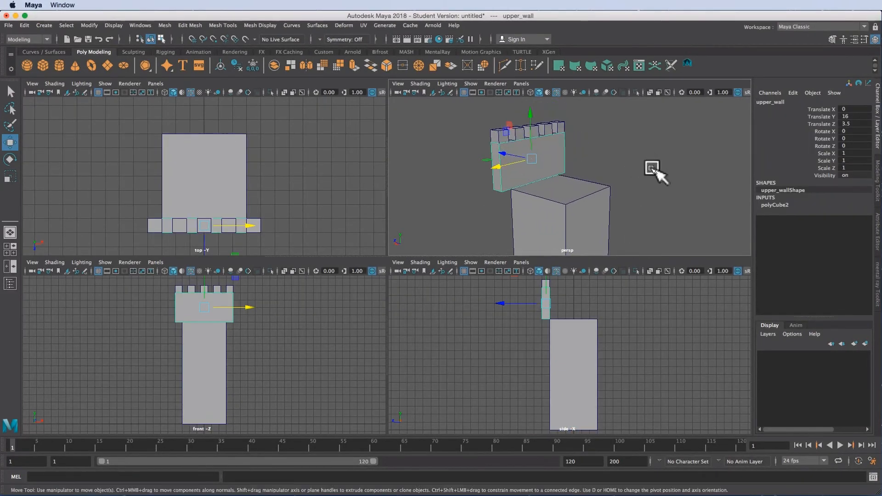
key("q")
left_click(529, 134)
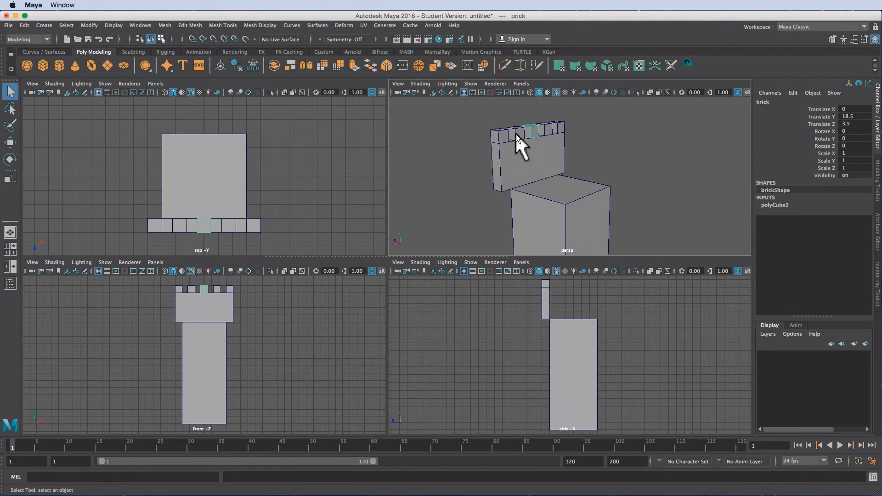
key("w")
left_click(559, 126)
left_click(563, 161)
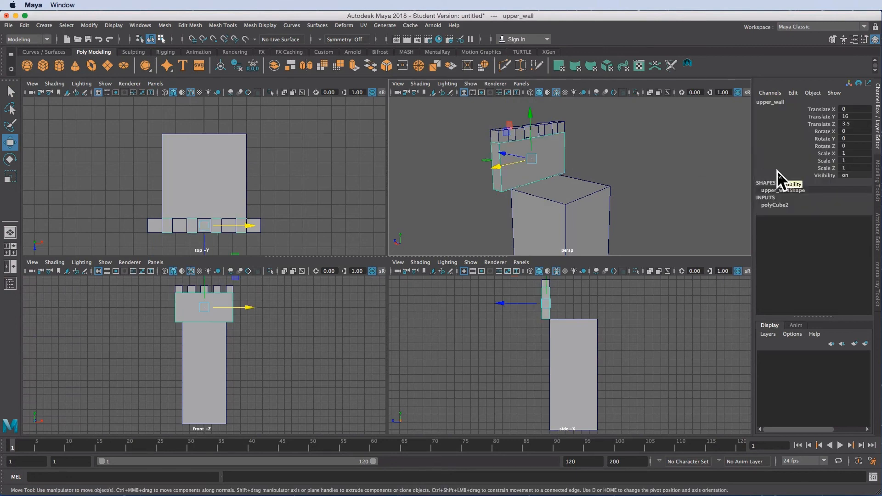
key("Up")
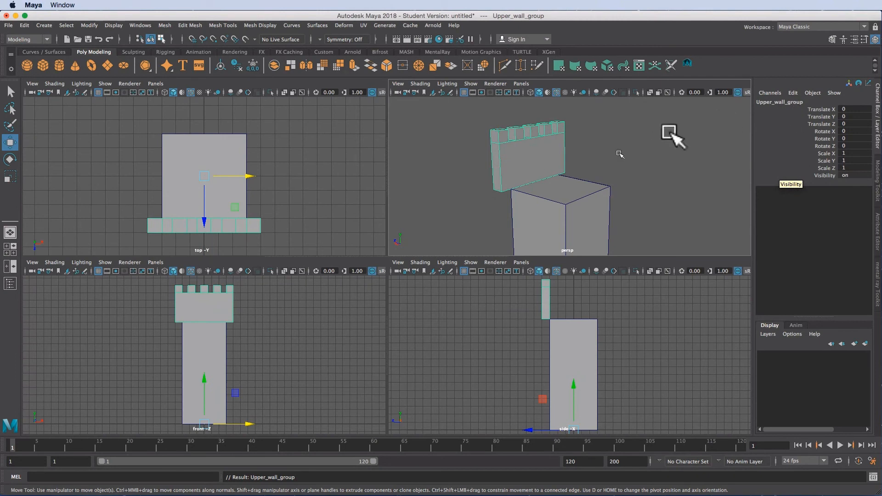
left_click_drag(598, 202, 603, 169, "alt")
left_click_drag(297, 176, 280, 206, "alt")
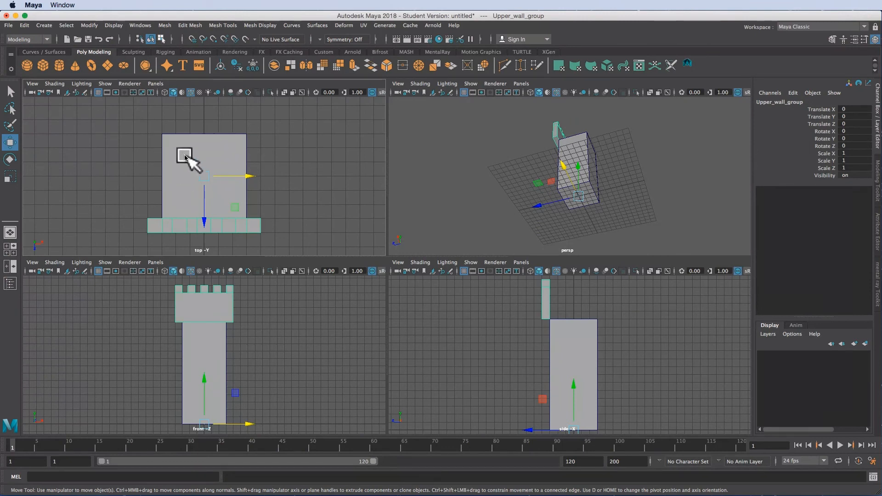
- Duplicate Upper_wall_group, rotate the copy around to the tower's opposite side in the top view, and set its Rotate Y to -180
key("space")
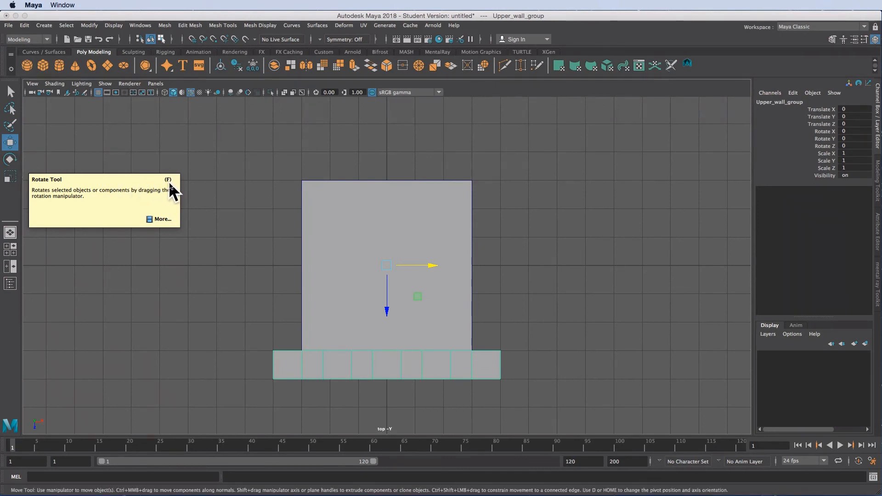
key("e")
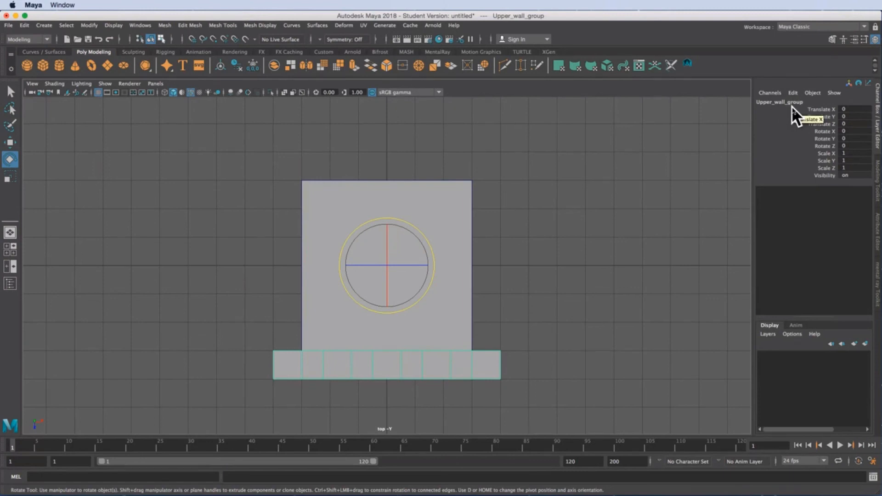
key("super+d")
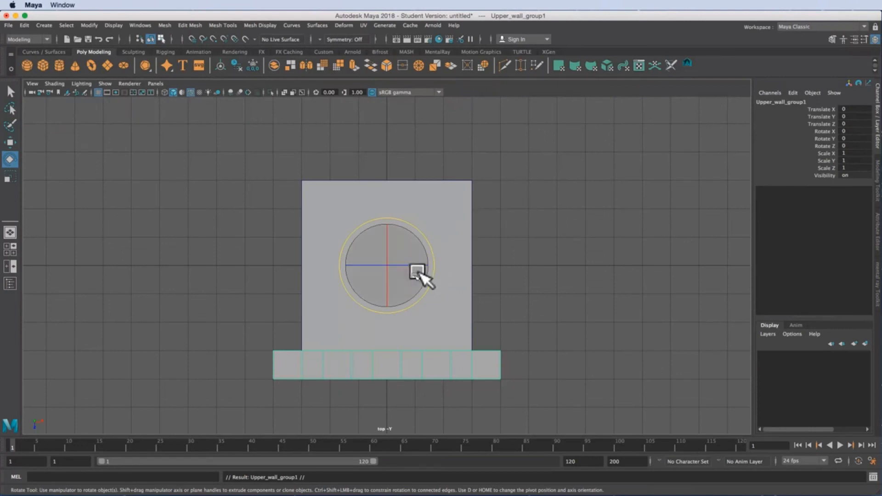
left_click_drag(408, 223, 361, 312)
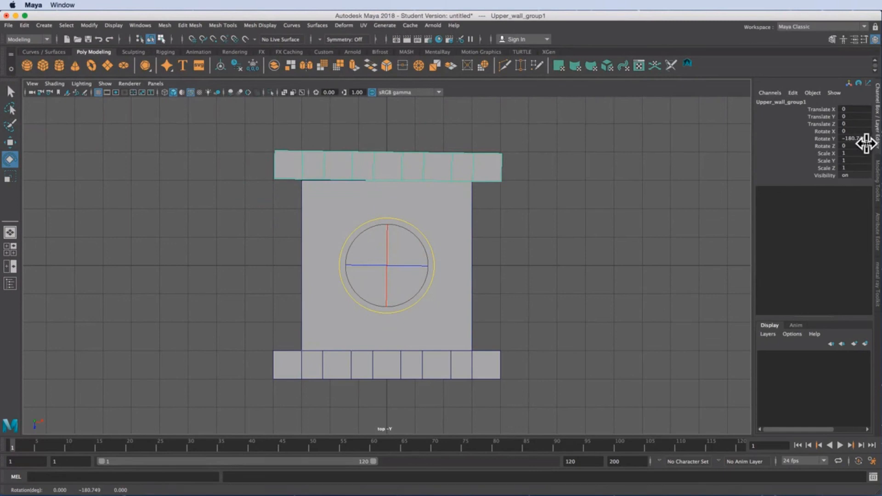
double_click(860, 136)
left_click(867, 138)
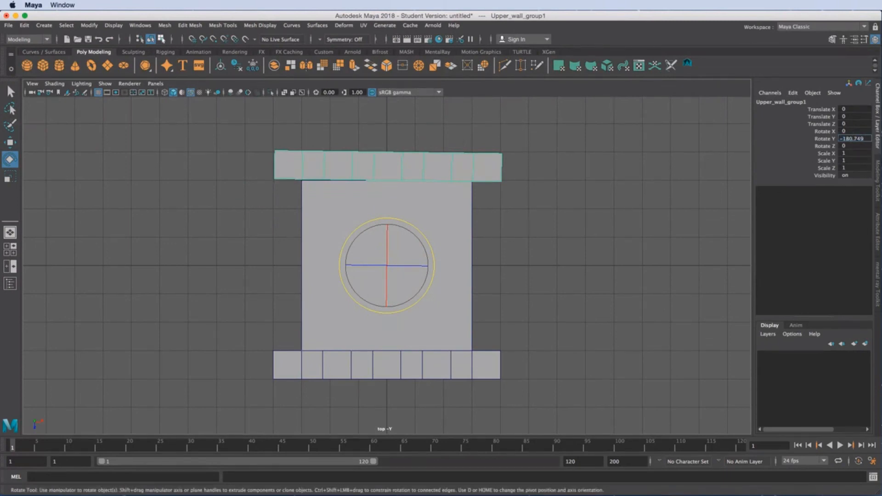
key("Return")
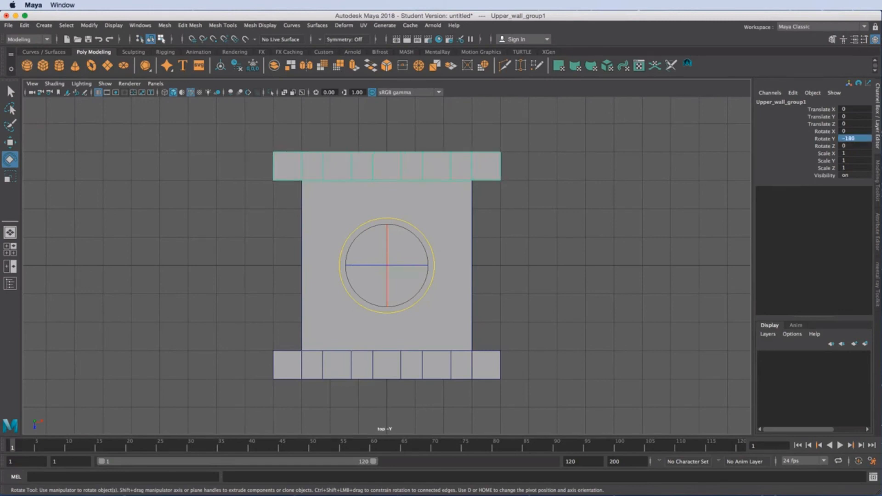
left_click(598, 258)
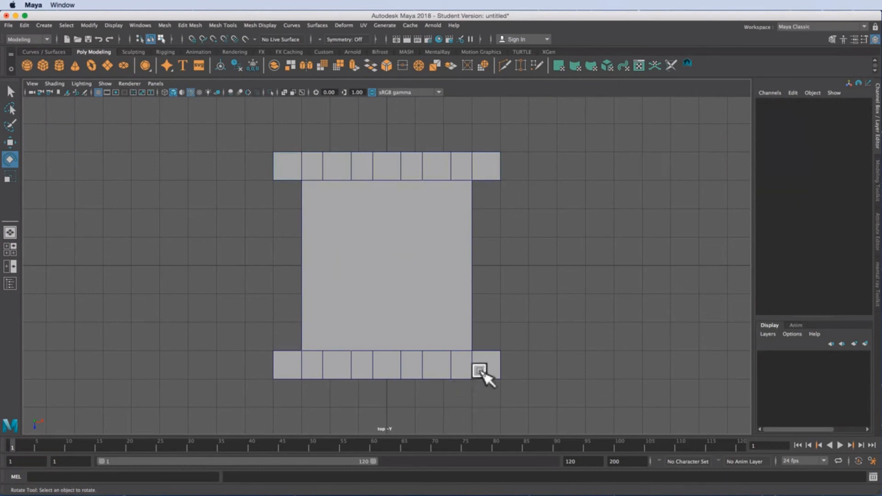
- Select each long wall's parent group in turn through one of its end bricks and check the group's name
left_click(481, 372)
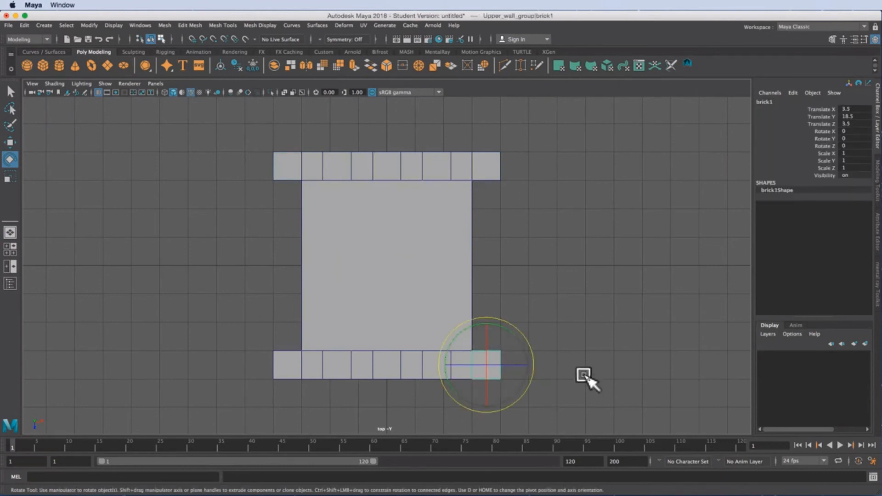
key("q")
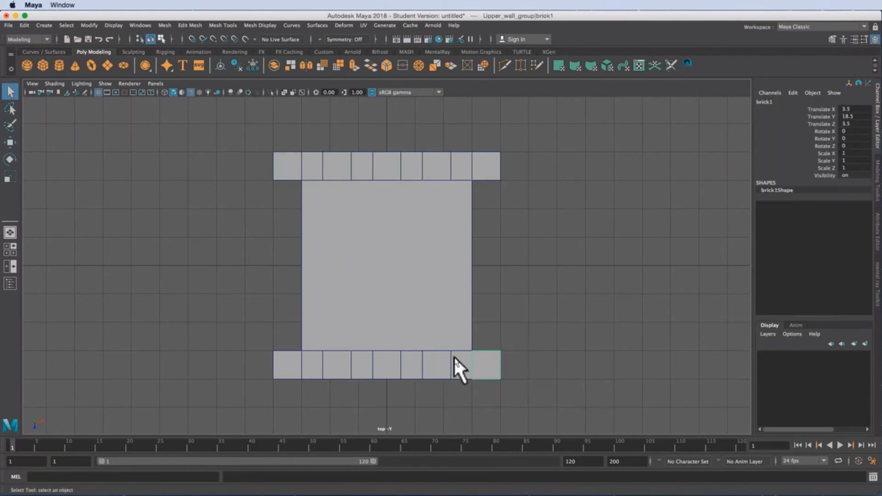
key("Up")
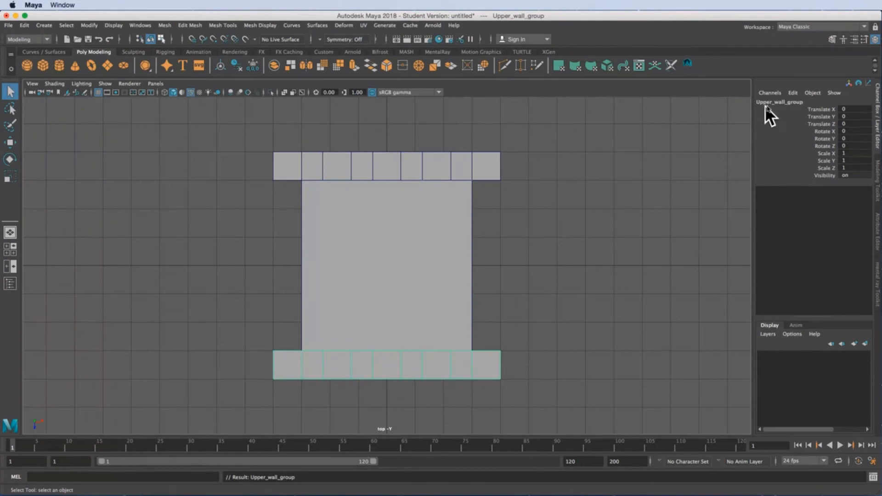
left_click(540, 178)
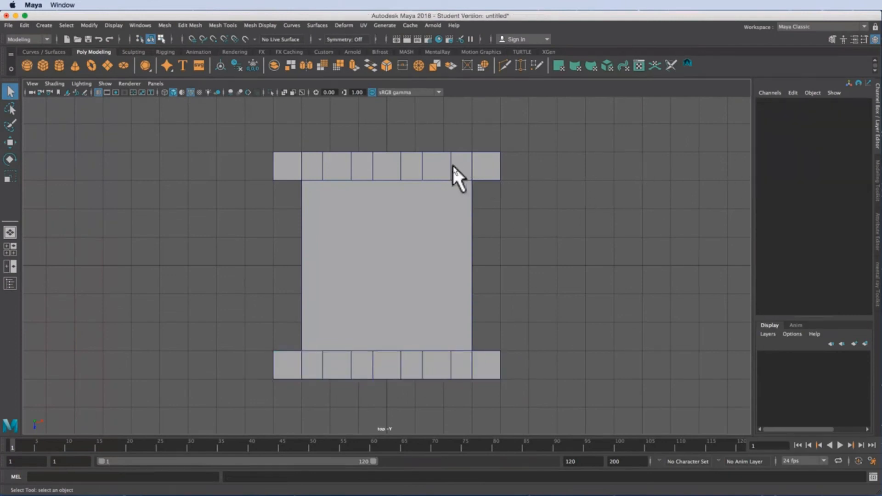
left_click(474, 177)
left_click(495, 166)
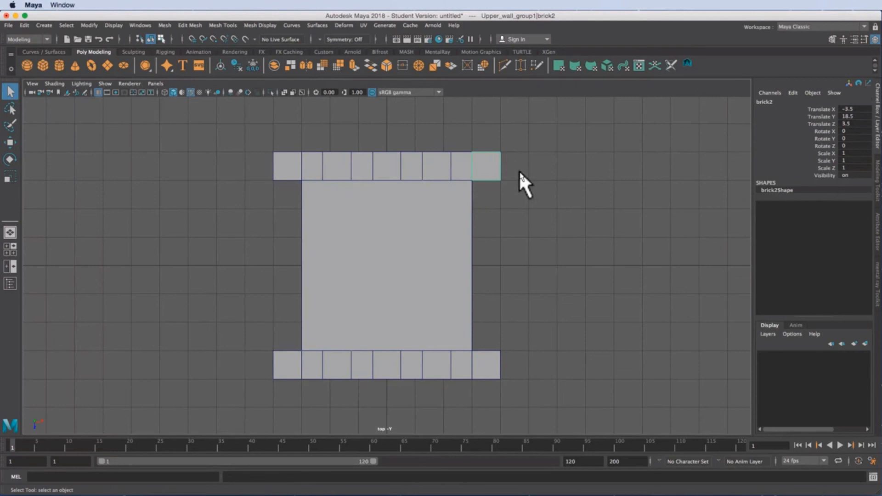
key("Up")
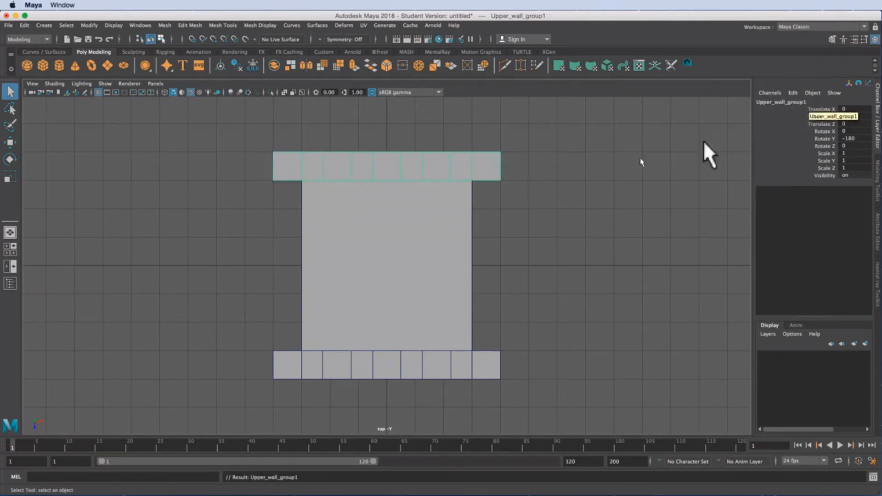
left_click(528, 226)
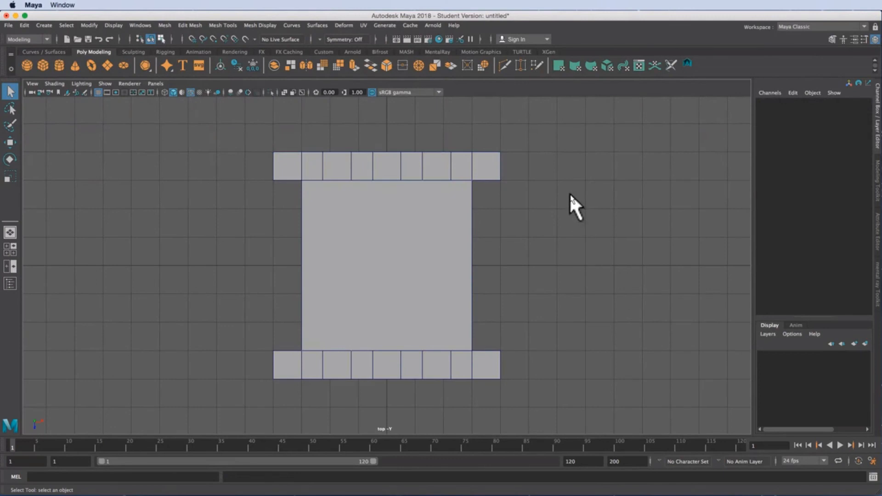
- Create a new polygon cube and move it out of the tower along X to about 4.4
key("space")
left_click_drag(568, 161, 633, 191, "alt")
left_click_drag(583, 157, 608, 169, "alt")
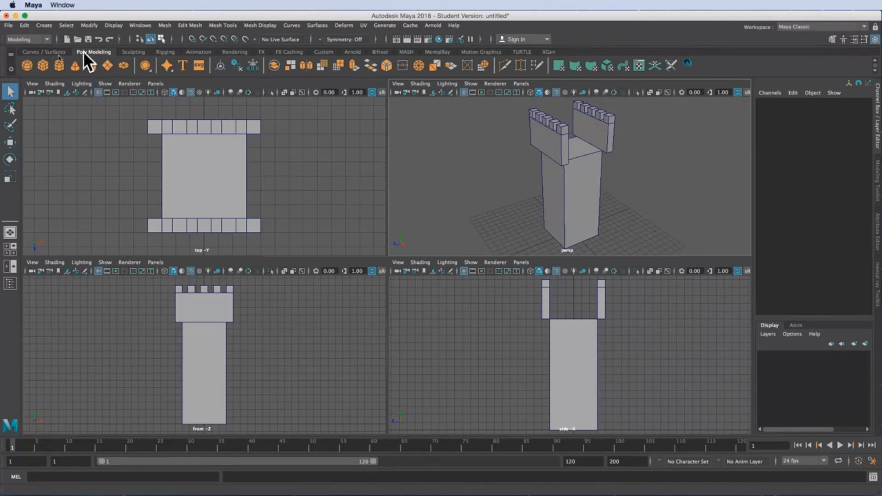
left_click(44, 61)
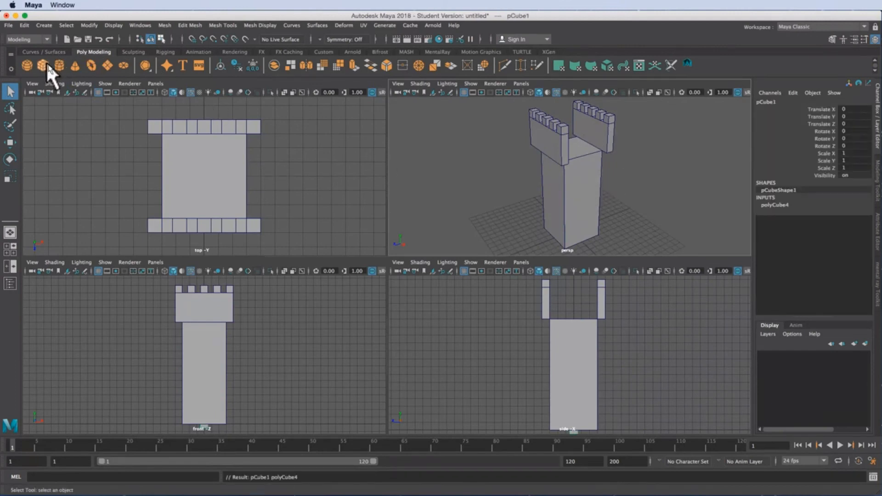
key("w")
right_click_drag(660, 209, 618, 200, "alt")
key("space")
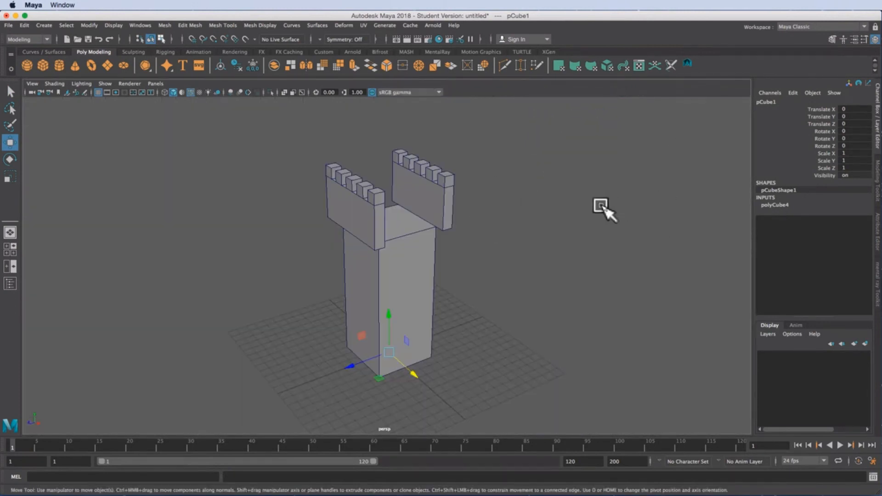
left_click_drag(413, 374, 485, 368)
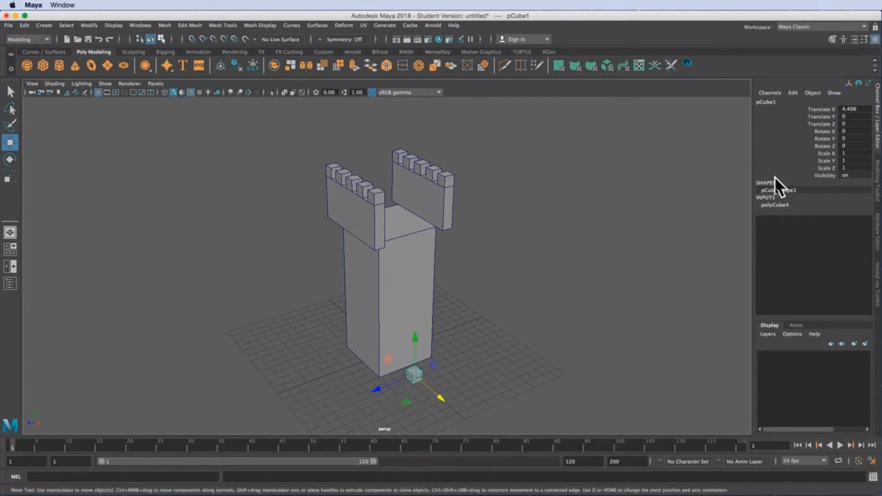
- Rename the new cube upper_wall_short
left_click(773, 106)
double_click(771, 101)
type("upper_wall_short")
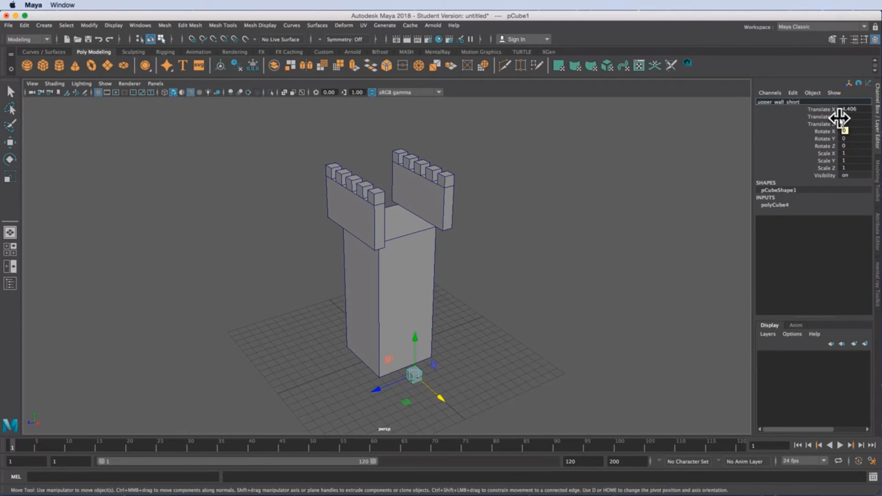
key("Return")
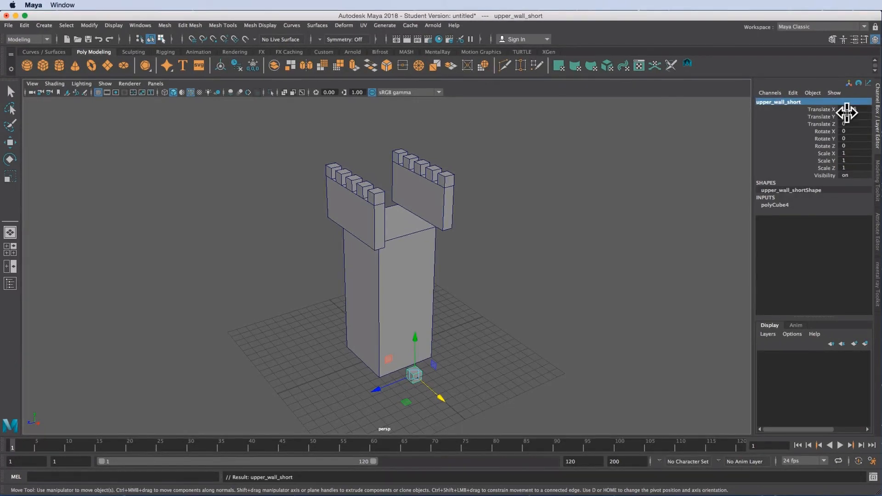
- Set upper_wall_short's height to 4 and depth to 6 in its polyCube settings
left_click(777, 206)
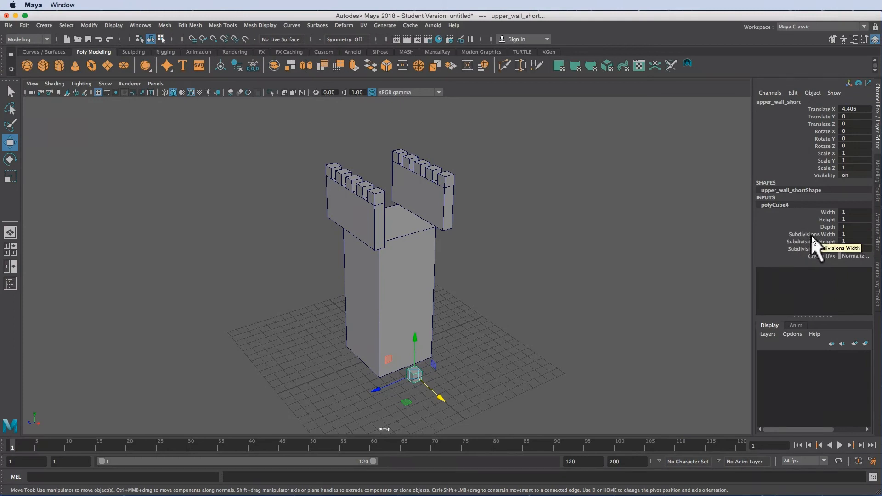
double_click(857, 219)
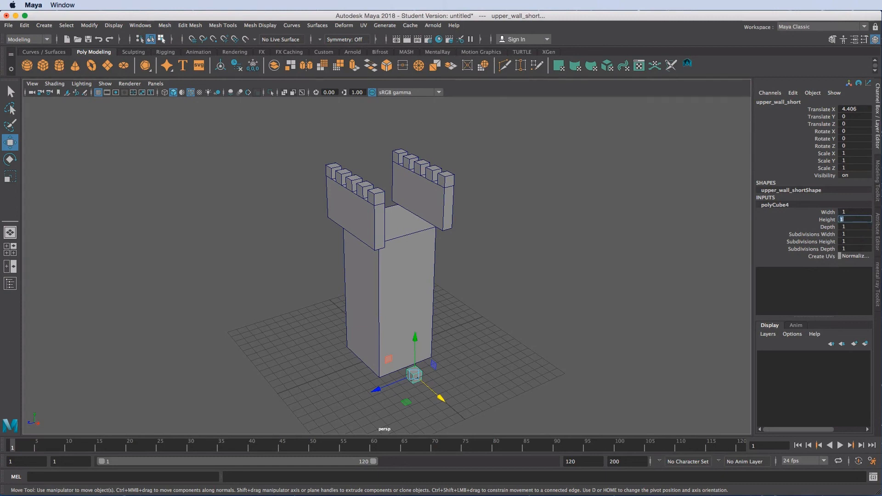
type("4")
key("Return")
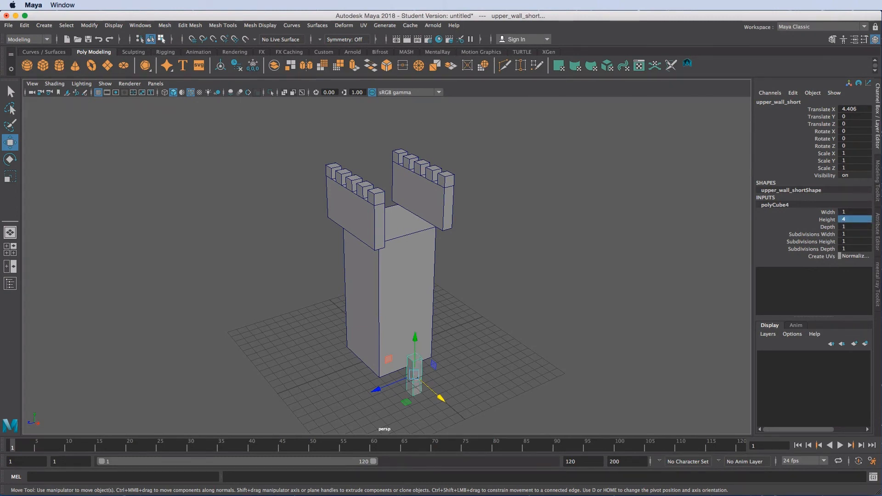
left_click(855, 227)
key("Return")
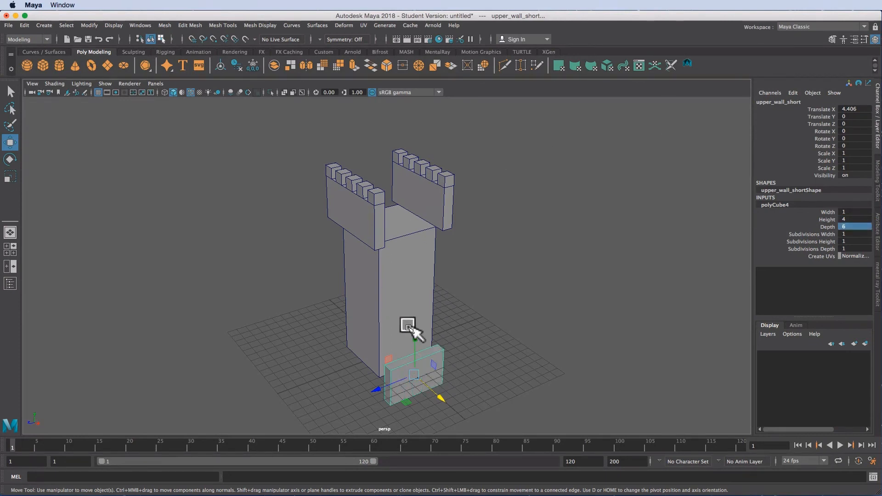
- Raise the short wall to about 16.2 in Y and slide it between the two long walls at about 3.5 in X
left_click_drag(413, 332, 442, 172)
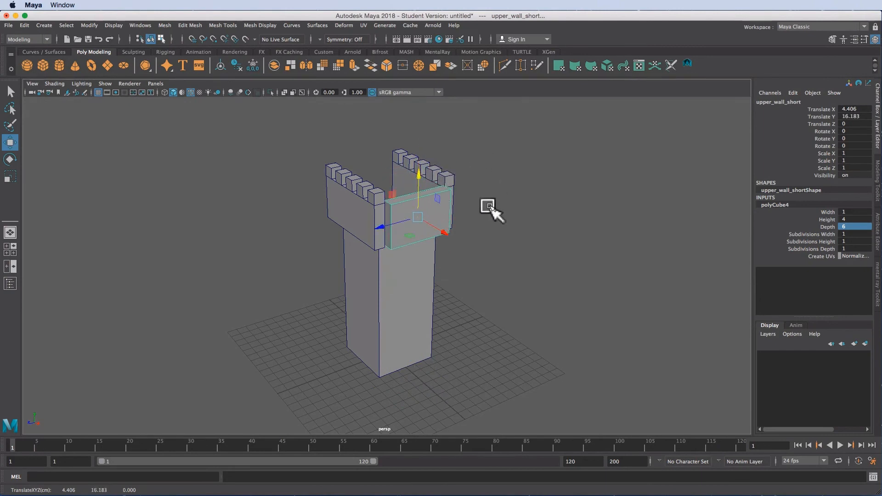
key("space")
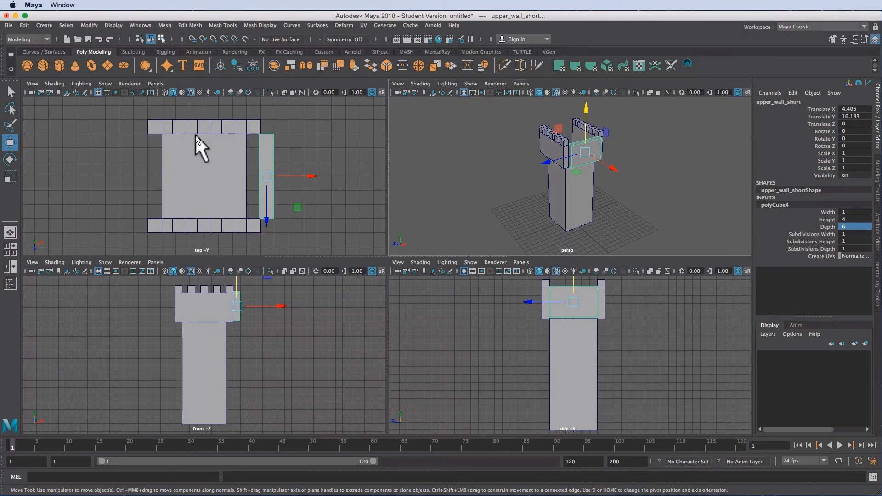
left_click_drag(312, 174, 298, 180)
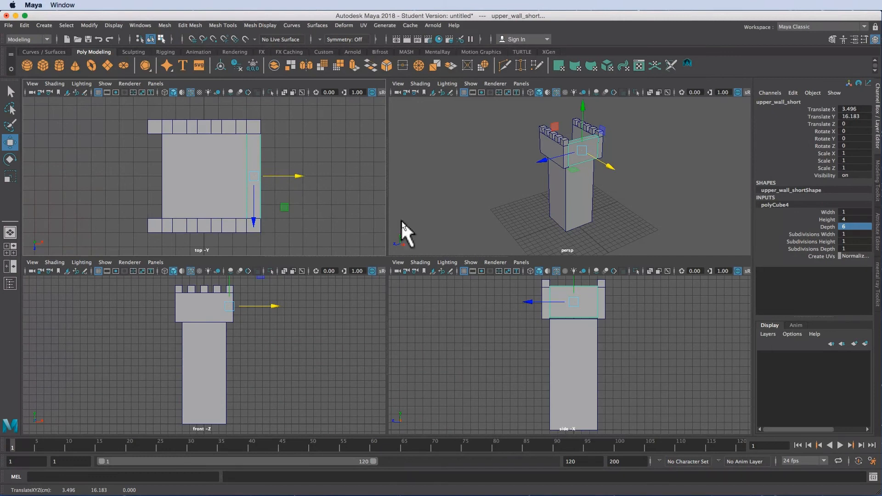
- Align the short wall with the long walls at Translate Y 16, enter its exact Translate X, and deselect it
right_click_drag(498, 337, 641, 326, "alt")
middle_click_drag(642, 325, 622, 467, "alt")
left_click_drag(561, 302, 560, 309)
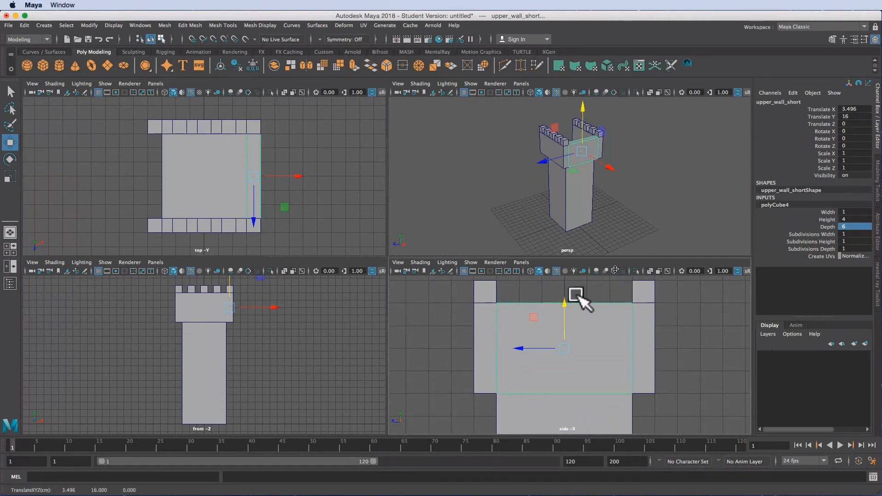
double_click(856, 109)
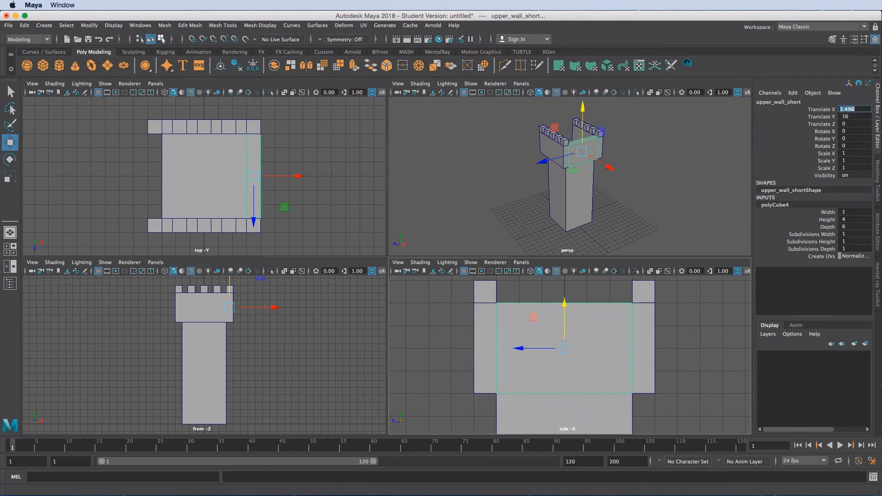
type("3.")
key("Return")
left_click(642, 177)
- Group the three middle bricks on the far long wall and name the group group_3_bricks
left_click_drag(522, 177, 578, 173, "alt")
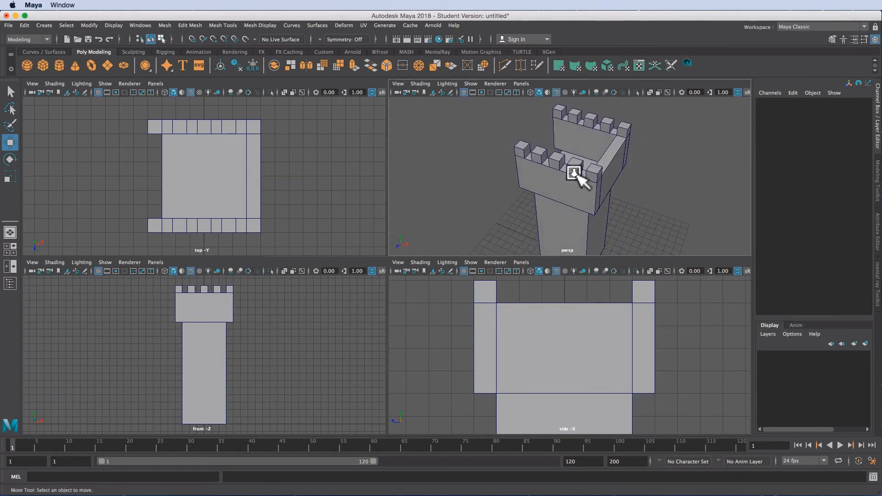
scroll(598, 171, "up", 2)
right_click_drag(606, 165, 536, 193, "alt")
middle_click_drag(552, 197, 604, 175, "alt")
key("q")
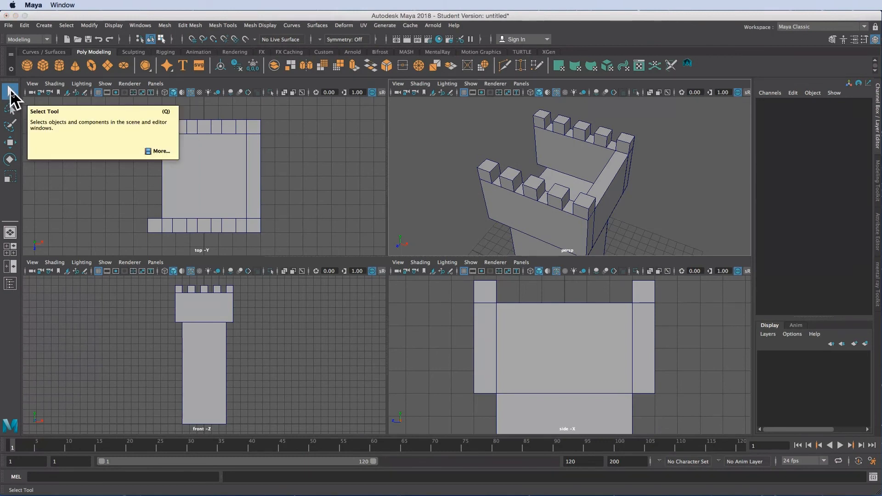
left_click(562, 122)
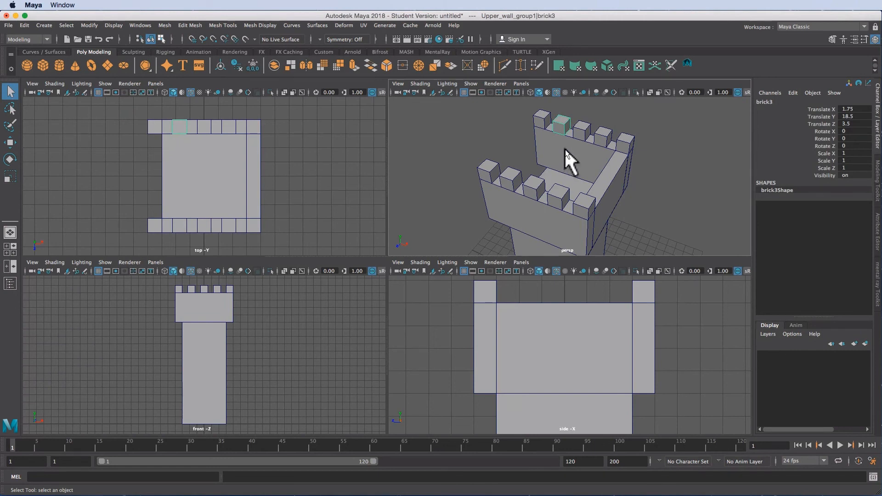
key("shift")
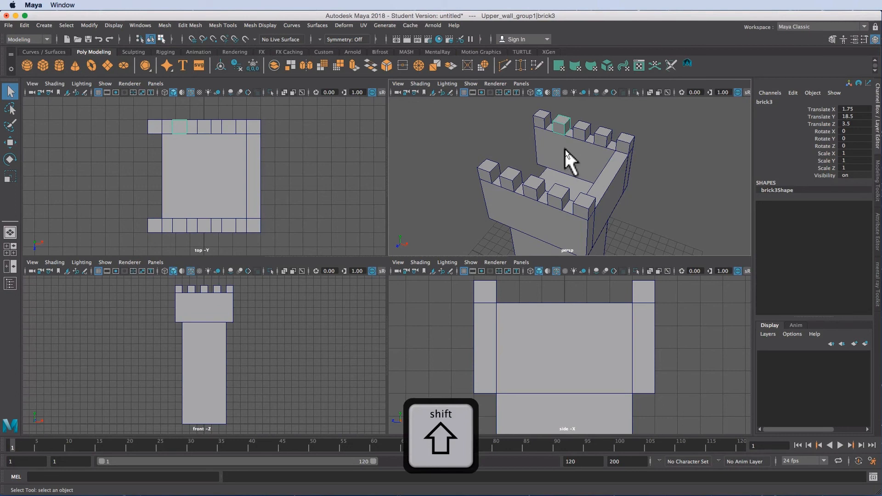
left_click(580, 127, "shift")
left_click(601, 136, "shift")
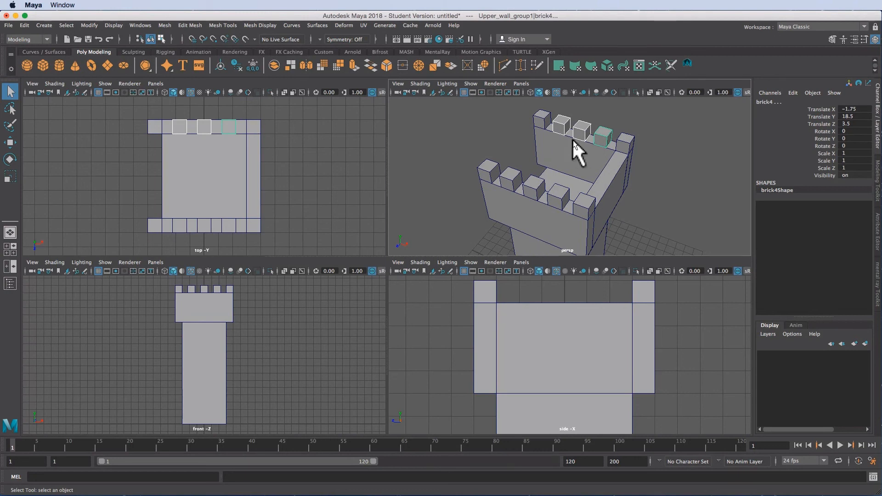
key("super+g")
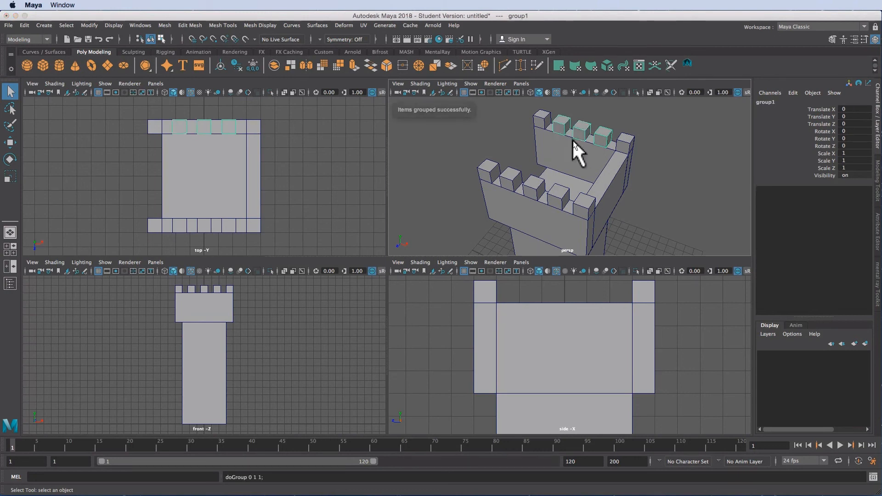
double_click(775, 103)
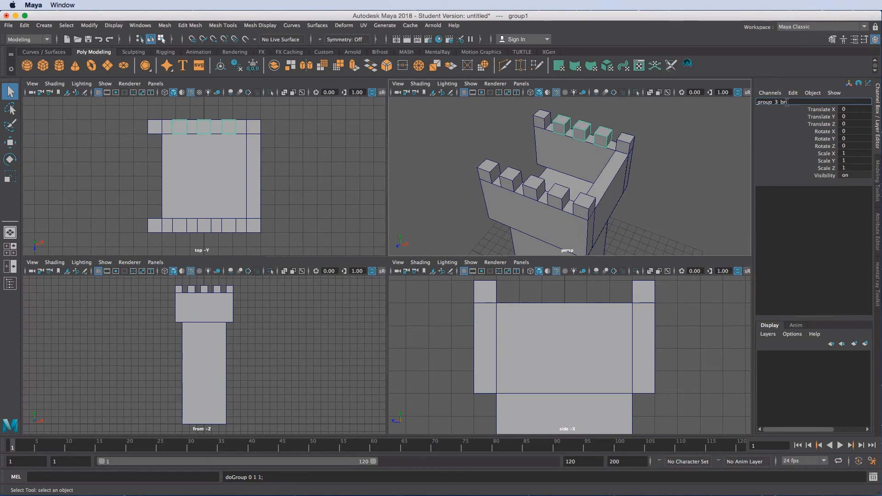
key("Return")
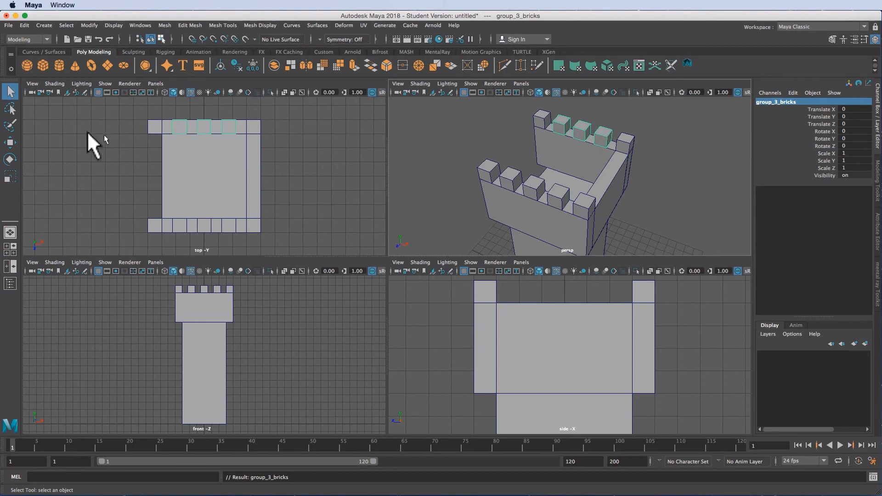
- Duplicate group_3_bricks, rotate the copy onto the short wall in the top view, and set its Rotate Y to -90
key("w")
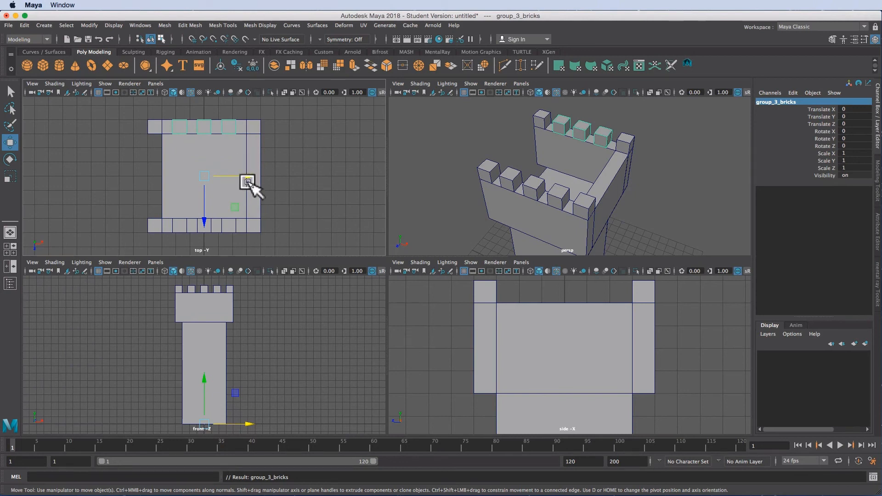
key("e")
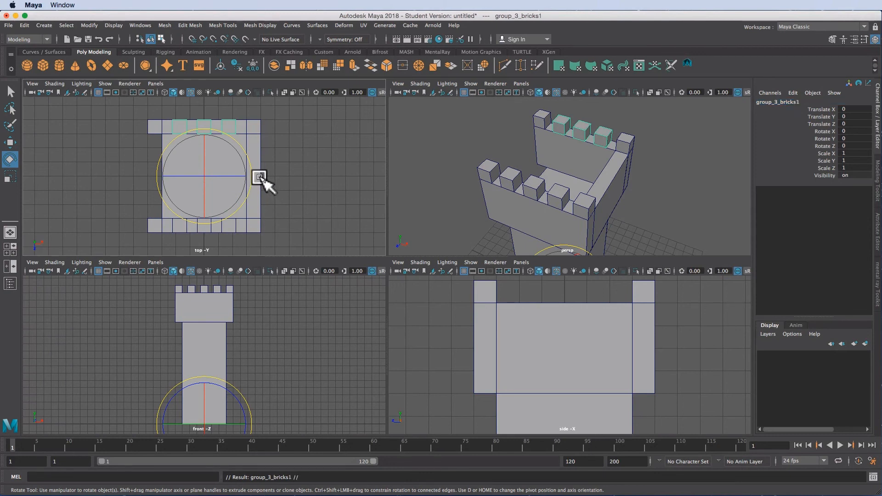
left_click_drag(240, 144, 262, 240)
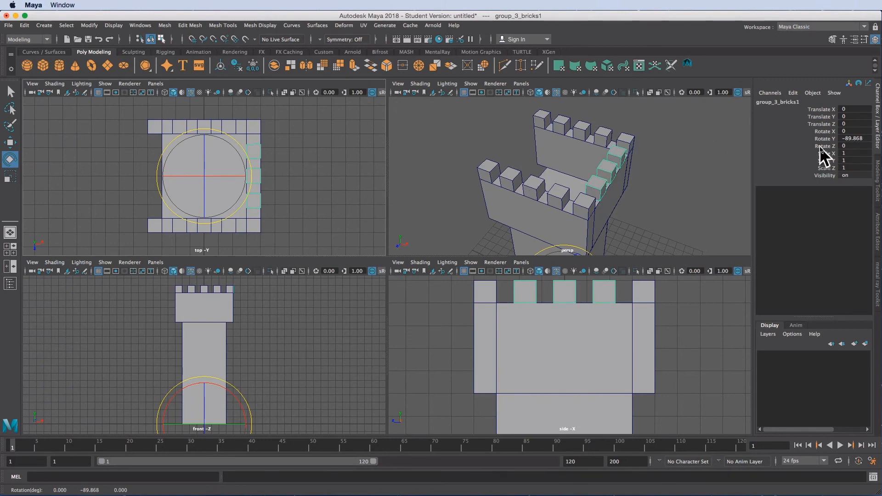
left_click(855, 138)
type("-90")
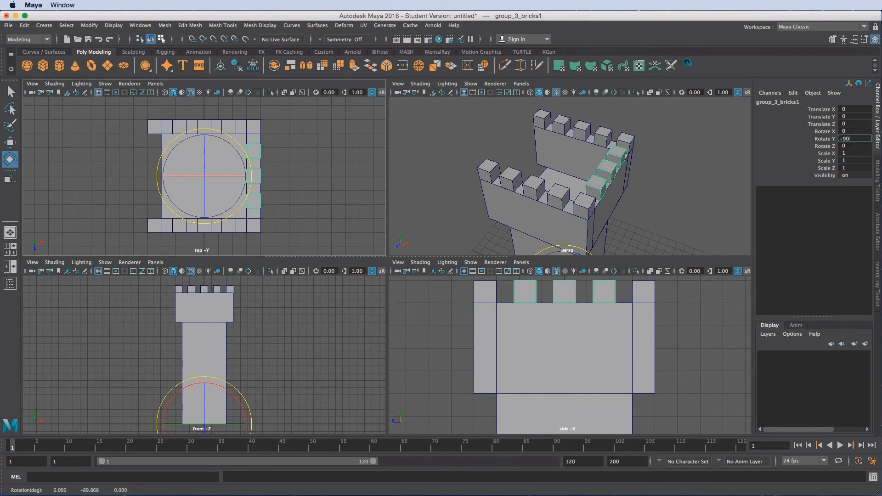
key("Return")
left_click(330, 161)
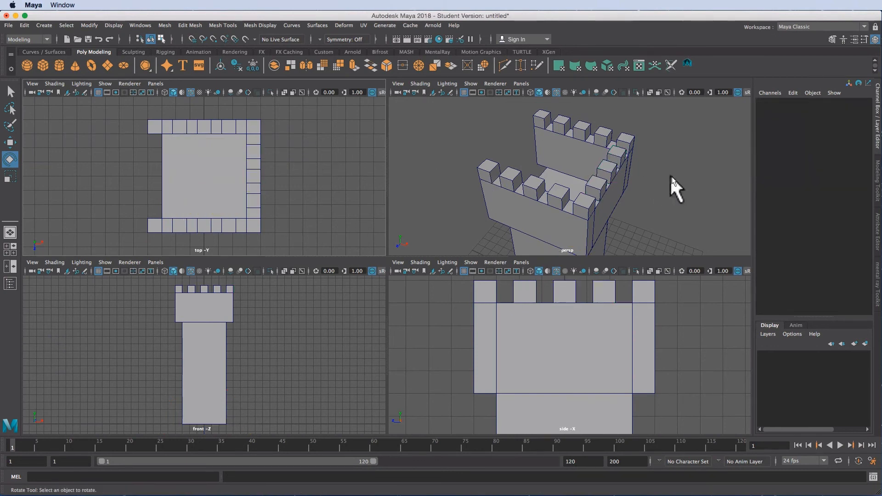
- Group the short upper wall with its three bricks and name the group group_short_wall
left_click_drag(655, 173, 617, 166, "alt")
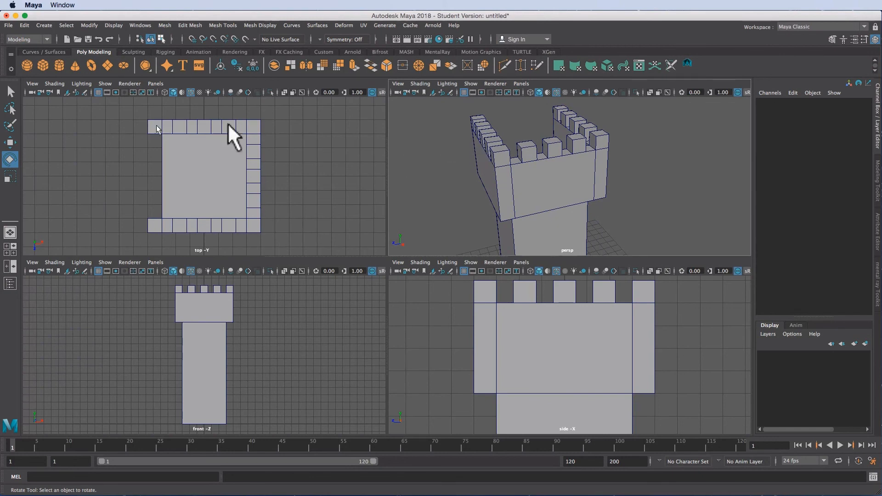
key("q")
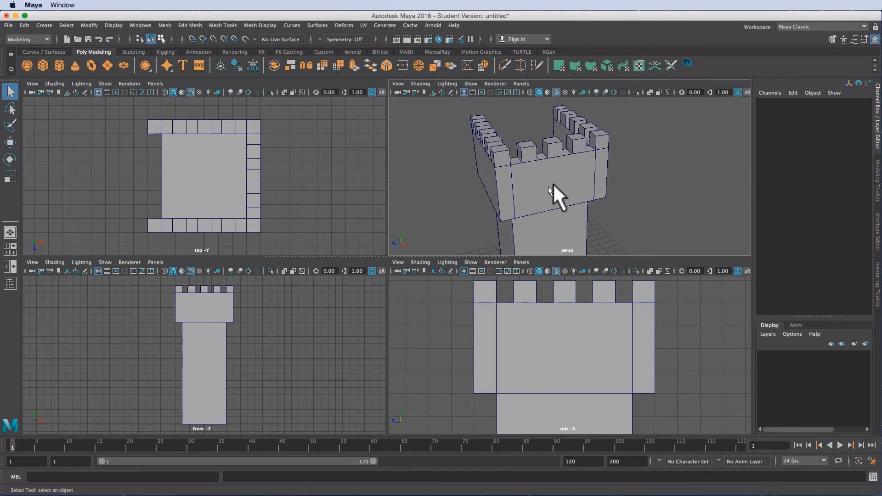
left_click(531, 151)
left_click(553, 147, "shift")
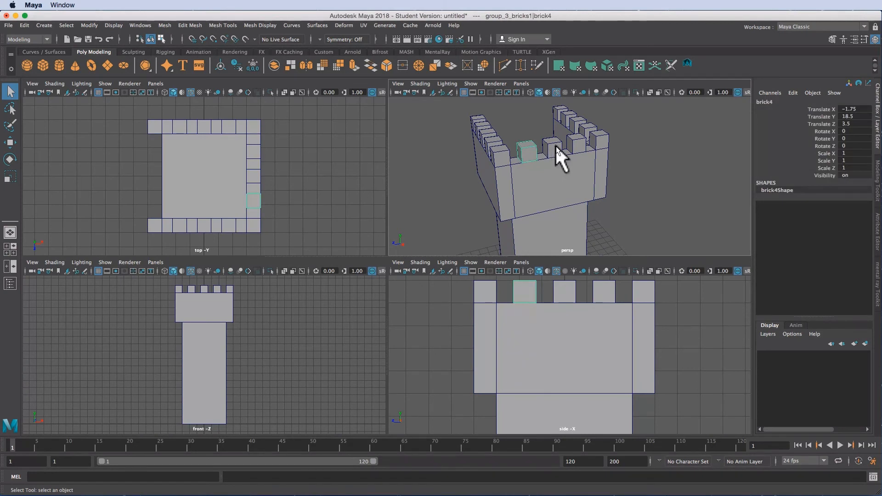
left_click(582, 142, "shift")
left_click(572, 179)
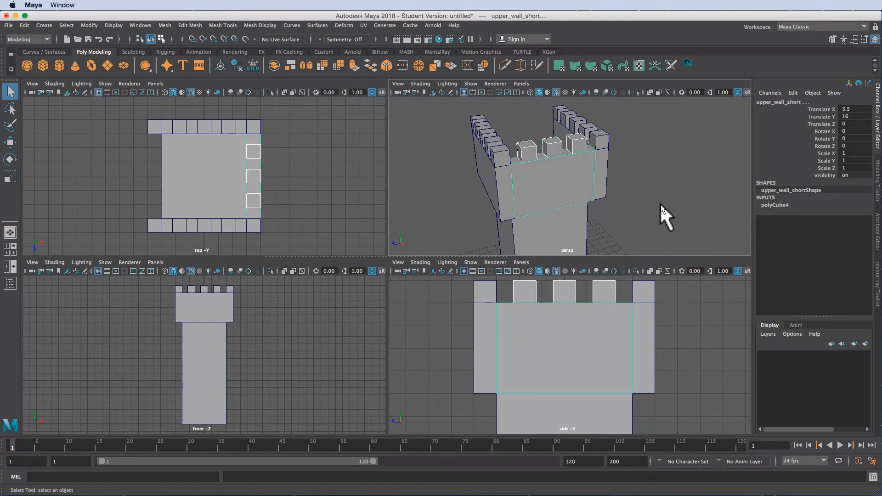
left_click(25, 25)
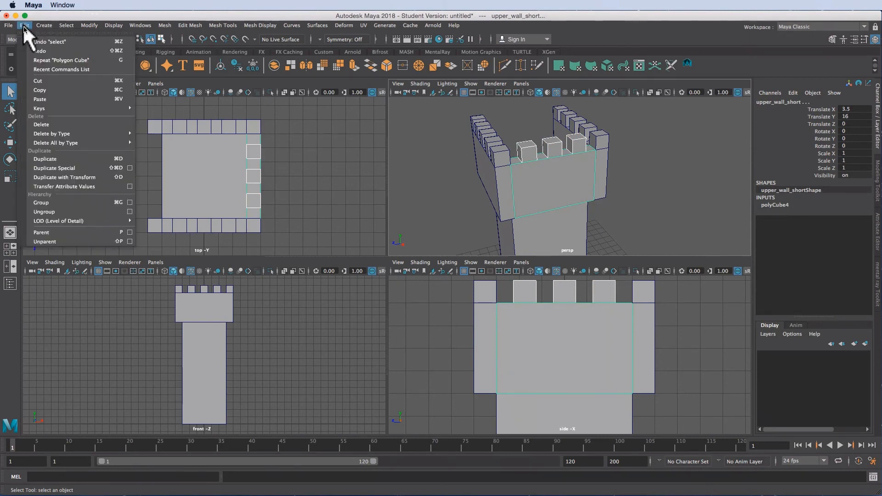
left_click(75, 204)
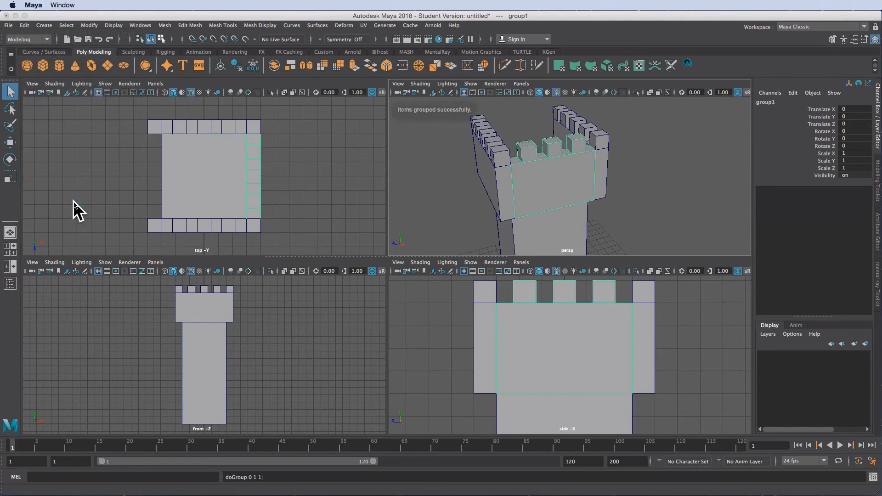
left_click(770, 102)
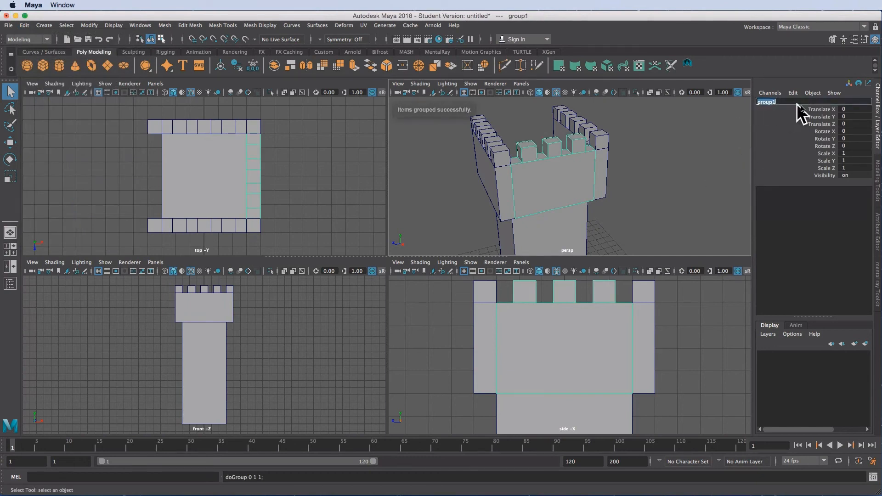
type("_short_wall")
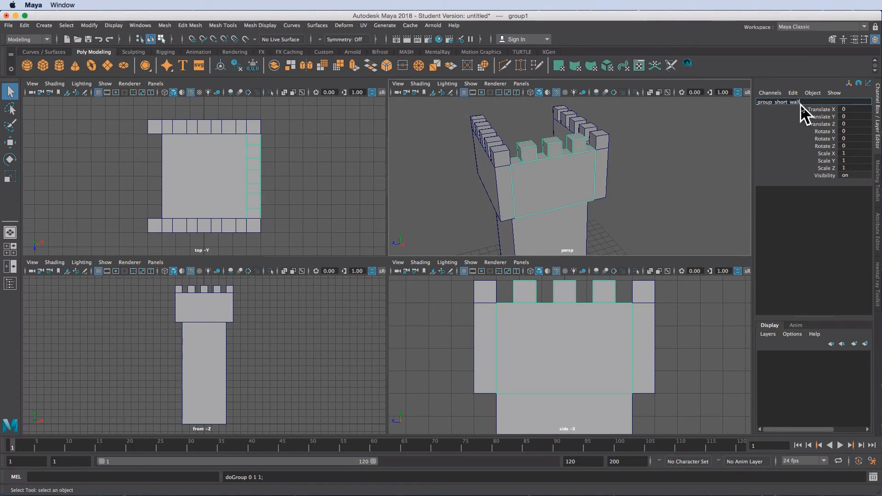
key("Return")
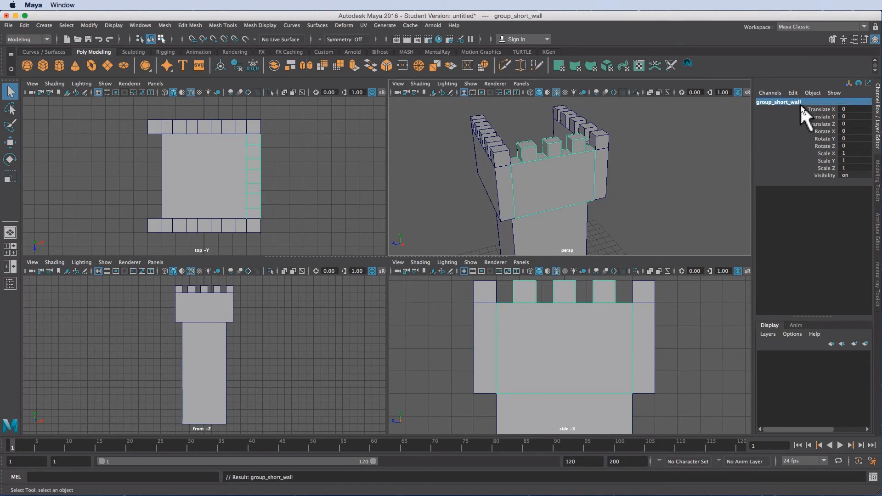
- Duplicate group_short_wall, rotate the copy to the open side of the tower, and set its Rotate Y to 180
left_click_drag(552, 152, 605, 159, "alt")
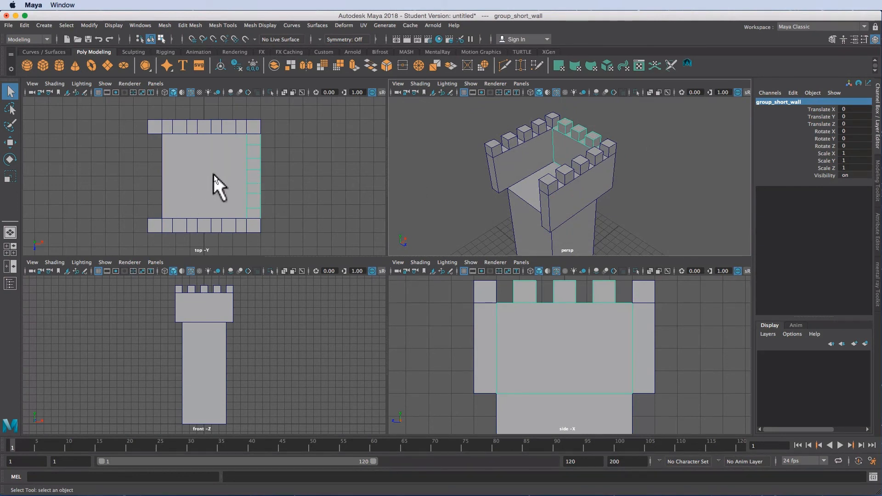
key("ctrl+d")
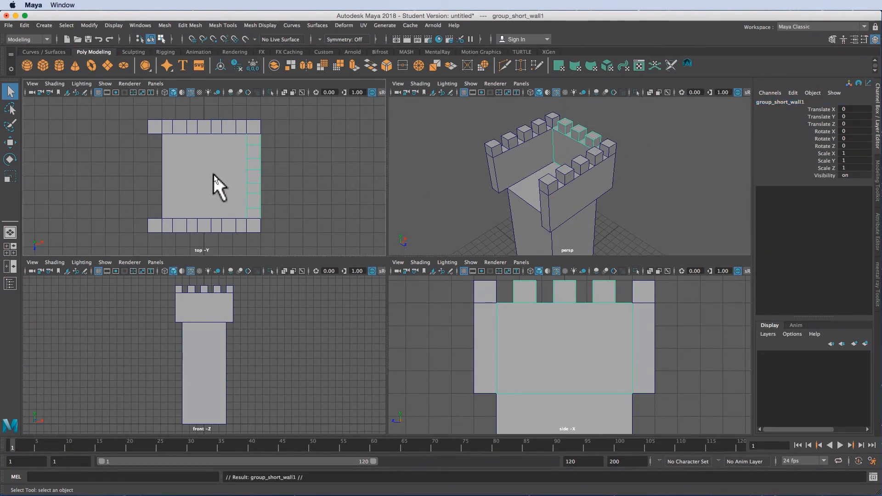
left_click(10, 159)
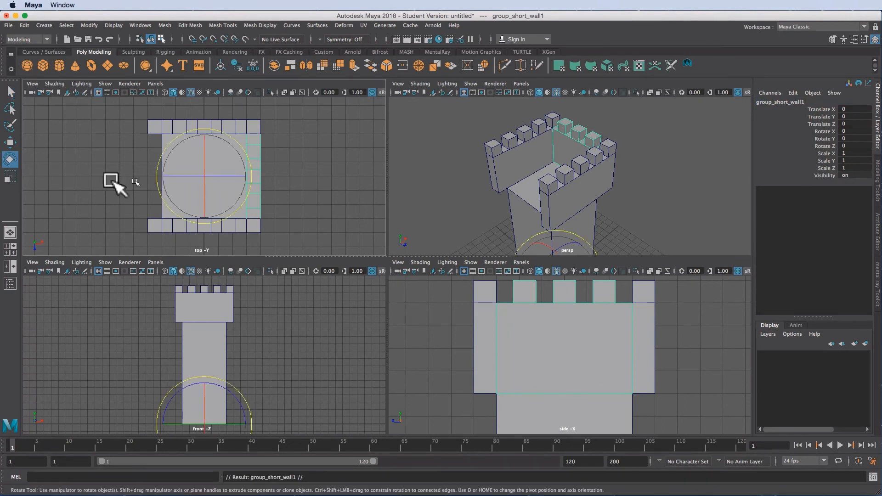
left_click_drag(183, 146, 235, 228)
left_click(854, 139)
left_click(857, 140)
type("180")
key("Return")
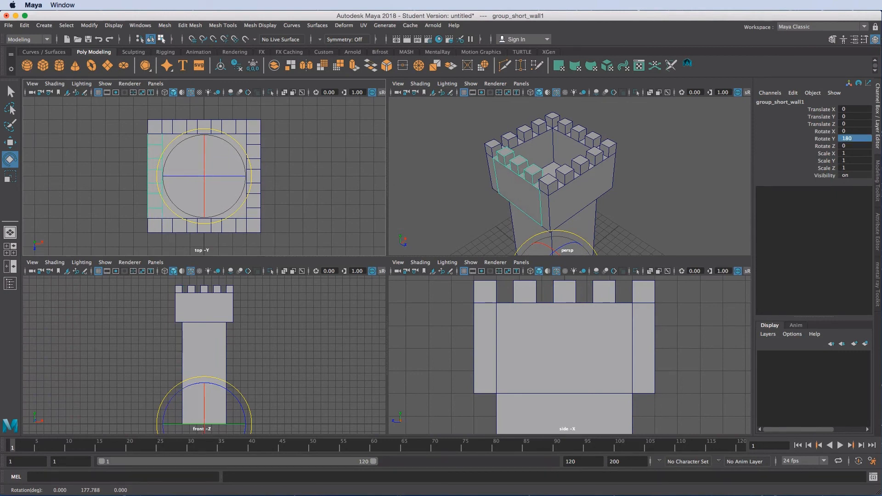
left_click(641, 163)
- Enlarge the perspective view to fill the workspace and examine the closed battlements from several sides
left_click_drag(665, 174, 635, 168, "alt")
right_click_drag(635, 167, 546, 160, "alt")
middle_click_drag(585, 190, 593, 178, "alt")
left_click_drag(609, 180, 543, 206, "alt")
key("space")
right_click_drag(542, 207, 501, 195, "alt")
middle_click_drag(502, 196, 512, 234, "alt")
left_click_drag(469, 225, 512, 220, "alt")
- Check the grouping of both long walls by selecting each wall and stepping up to its parent group
left_click(400, 226)
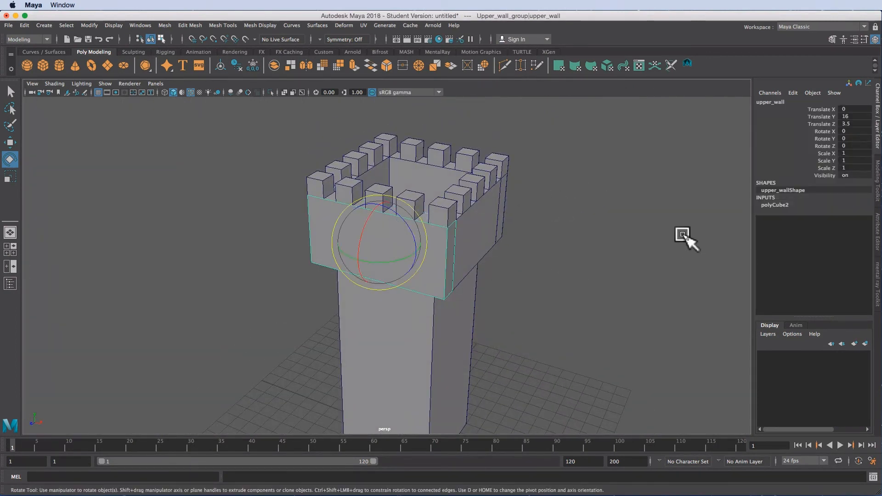
key("q")
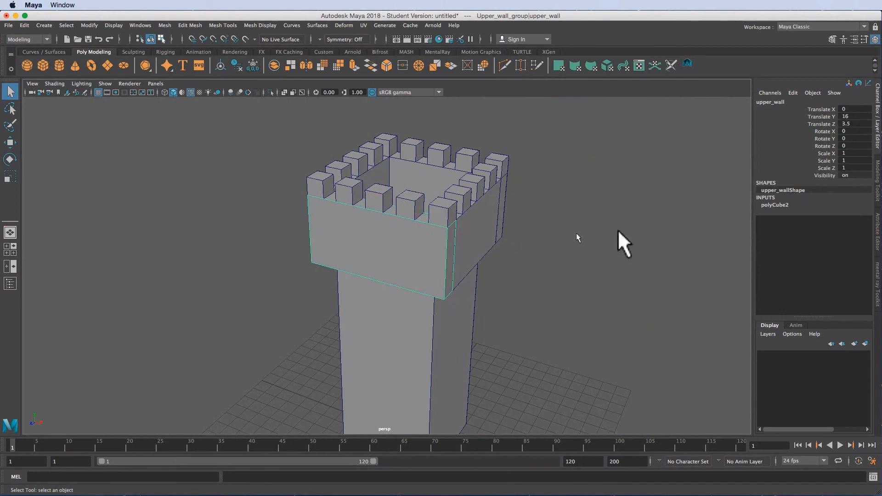
key("Up")
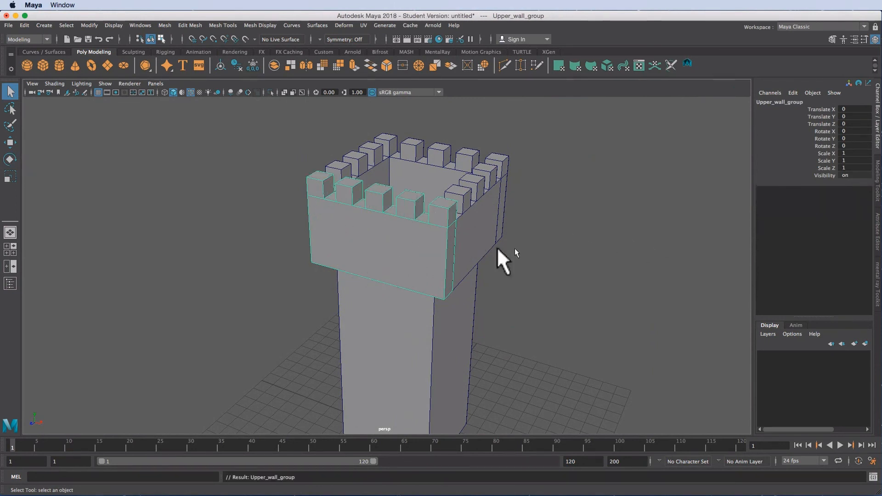
left_click_drag(498, 248, 491, 261, "alt")
left_click(442, 173)
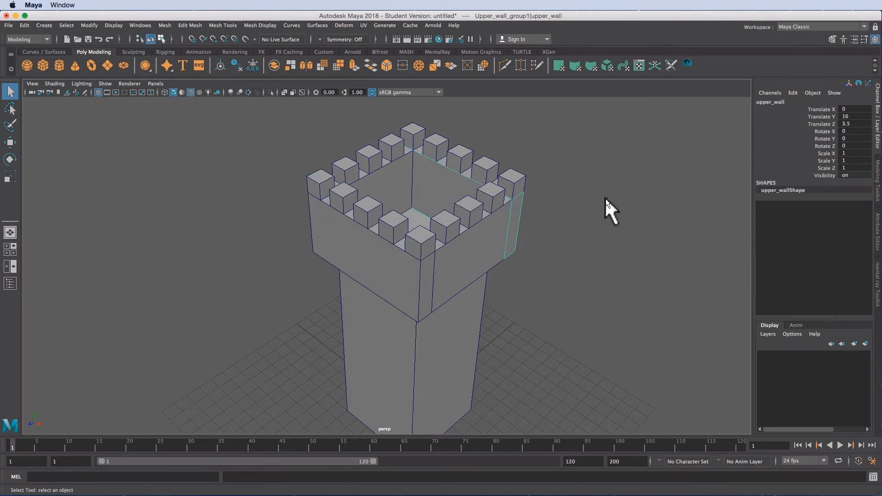
key("Up")
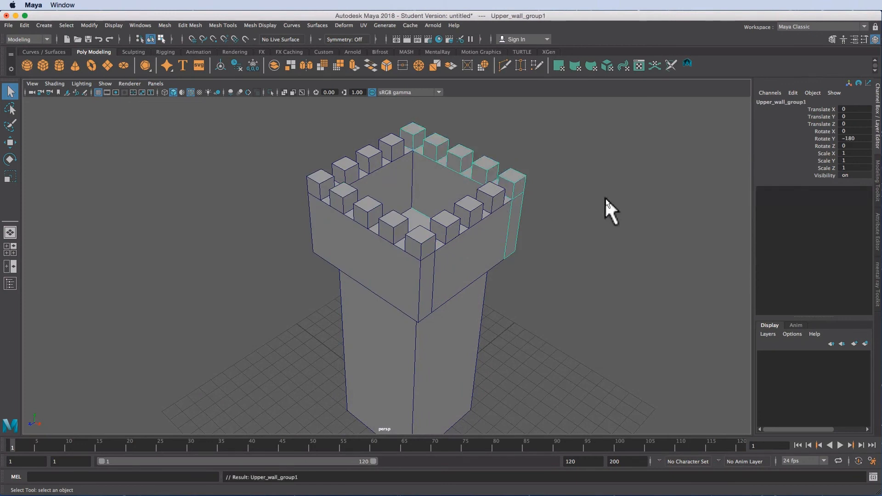
- Check the grouping of both short walls by selecting each one and stepping up to its parent group
left_click_drag(595, 186, 564, 186, "alt")
left_click(482, 233)
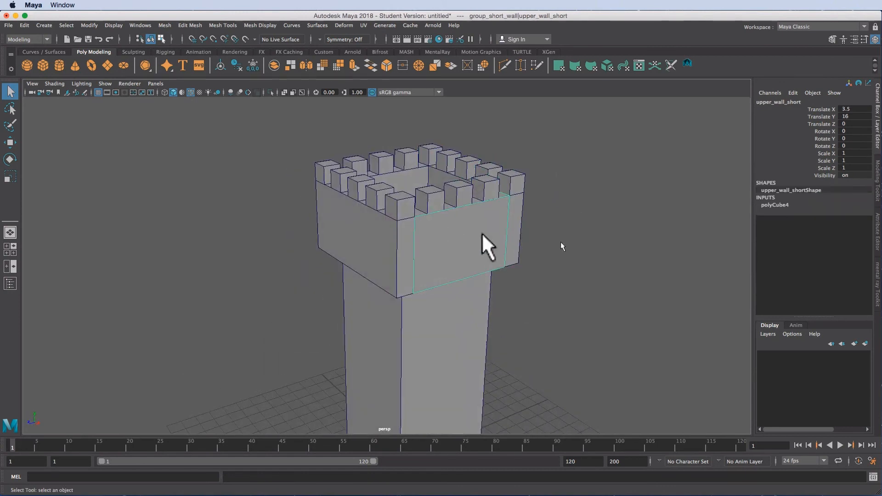
key("Up")
left_click_drag(352, 191, 462, 200, "alt")
left_click(378, 242)
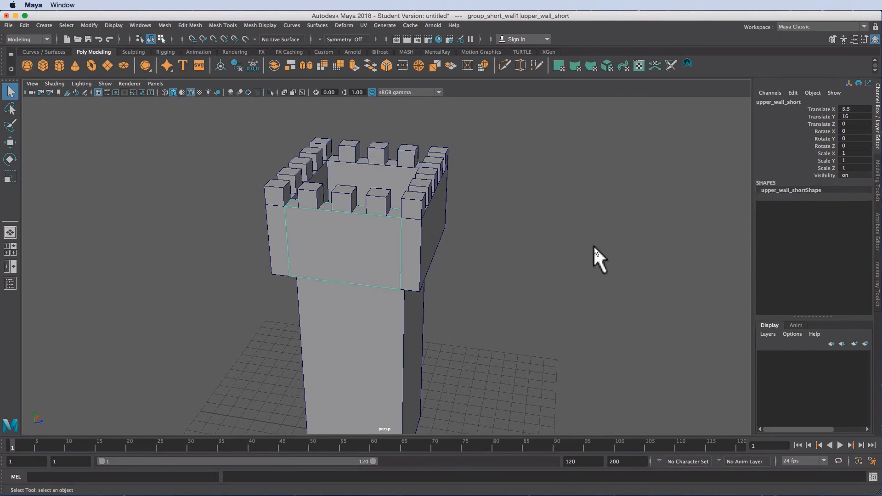
key("Up")
- Inspect the tower from further away and recheck the selection of its parts, including a short wall
left_click(526, 210)
left_click_drag(526, 210, 415, 174, "alt")
left_click(409, 285)
right_click_drag(611, 255, 515, 252, "alt")
left_click(402, 243)
key("Up")
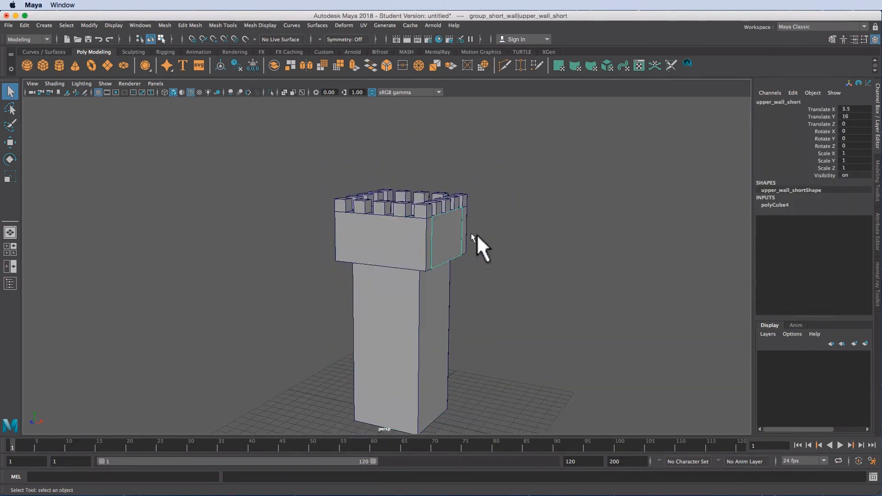
- Deselect everything, frame the whole tower, and turn off the wireframe overlay on the shaded model
left_click(572, 240)
left_click_drag(542, 239, 550, 223, "alt")
middle_click_drag(461, 238, 470, 249, "alt")
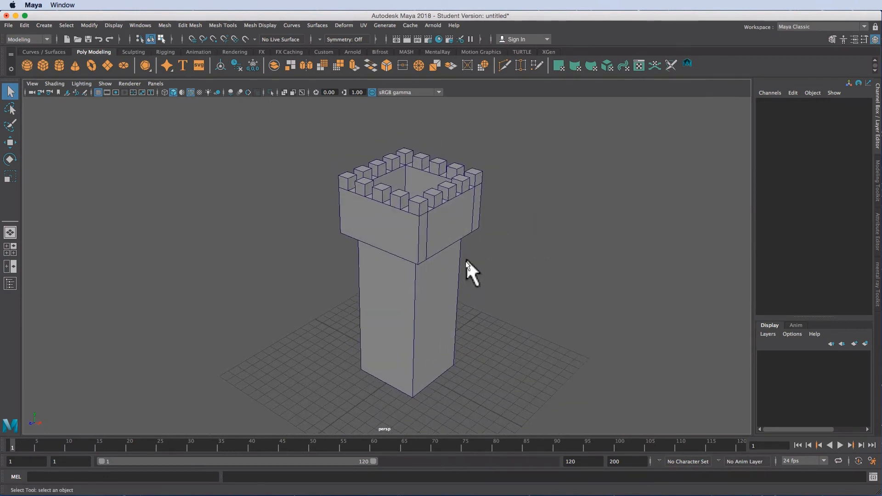
left_click(190, 93)
mouse_move(528, 239)
left_mouse_down("alt")
mouse_move(497, 220)
mouse_move(410, 213)
mouse_move(457, 230)
mouse_move(530, 229)
mouse_move(526, 173)
mouse_move(503, 212)
mouse_move(522, 231)
left_mouse_up("alt")
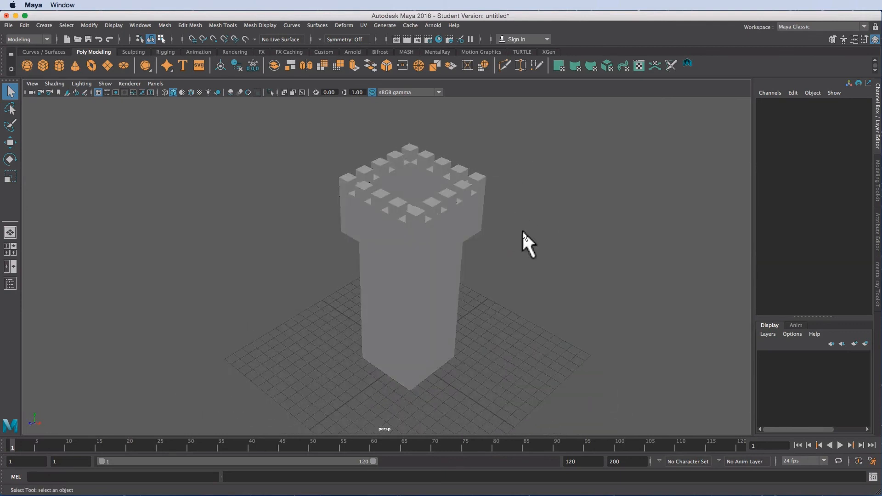
- Save the scene as Castle_Tower in Maya ASCII format in the project's scenes folder
left_click(8, 25)
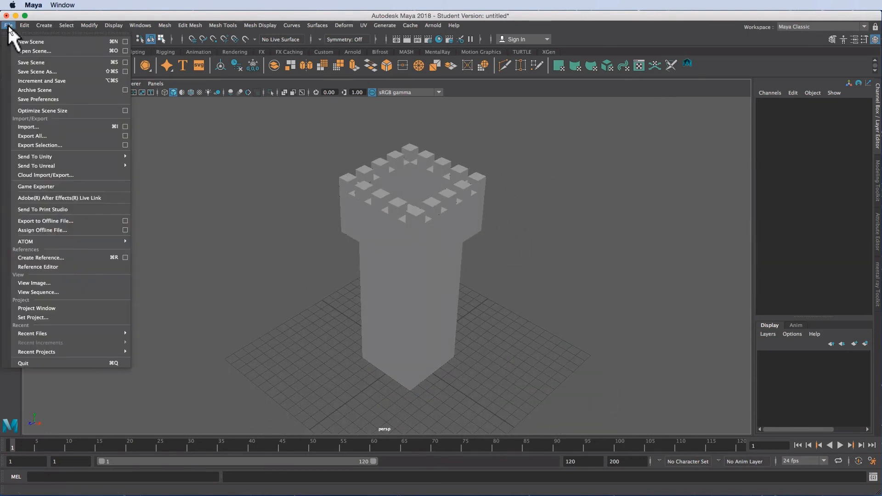
left_click(65, 61)
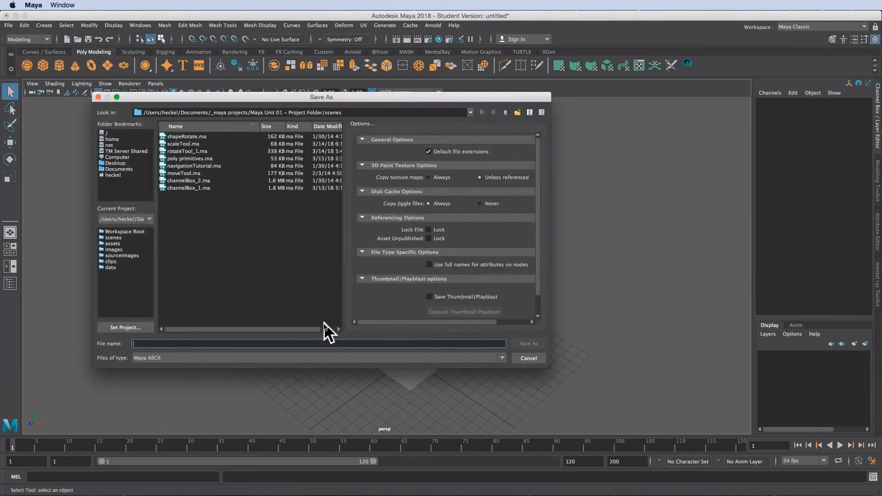
type("Ca")
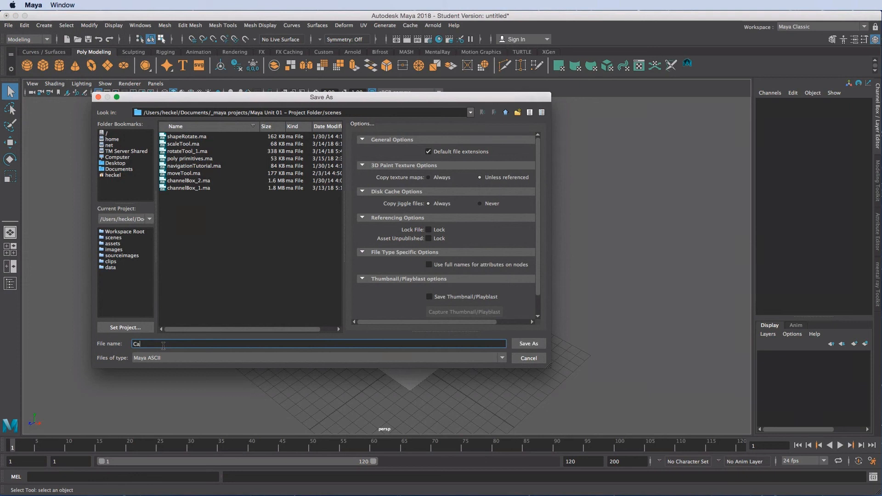
type("stle_Tower")
left_click(174, 359)
left_click(174, 367)
left_click_drag(161, 344, 165, 343)
key("BackSpace")
left_click(533, 344)
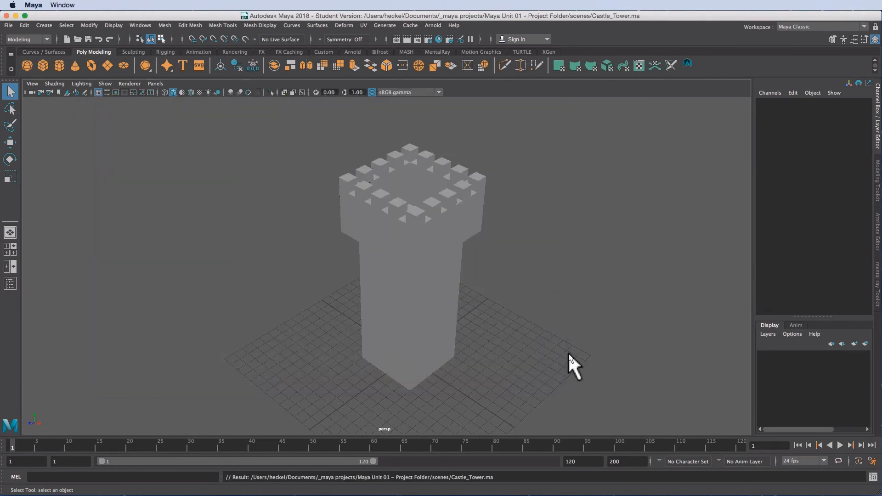